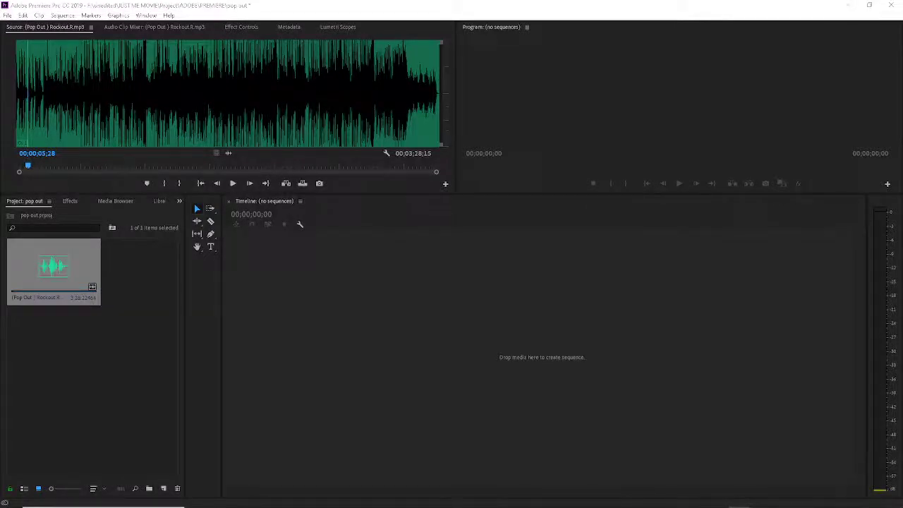
- Play the Pop Out song in the Source monitor, then bring up the Import dialog
{"action": "double_click", "coordinate": [44, 263]}
{"action": "key", "text": "space"}
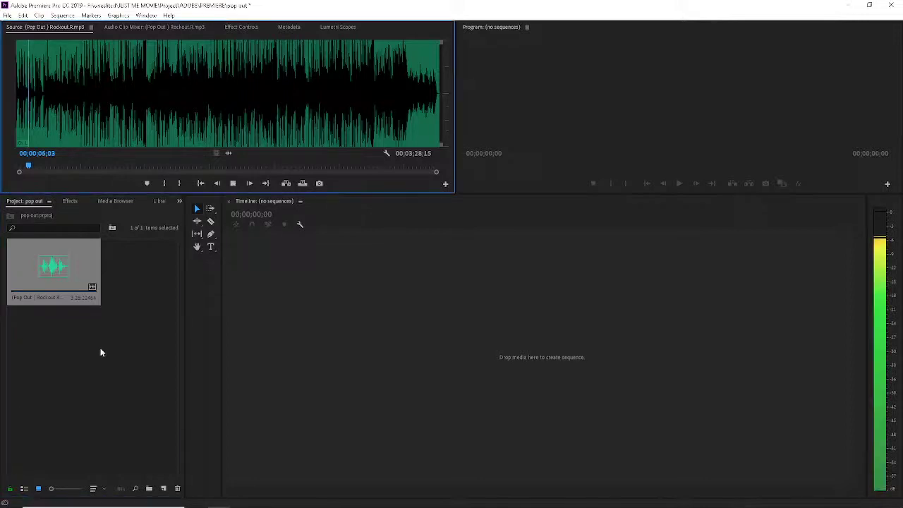
{"action": "left_click", "coordinate": [99, 348]}
{"action": "double_click", "coordinate": [98, 348]}
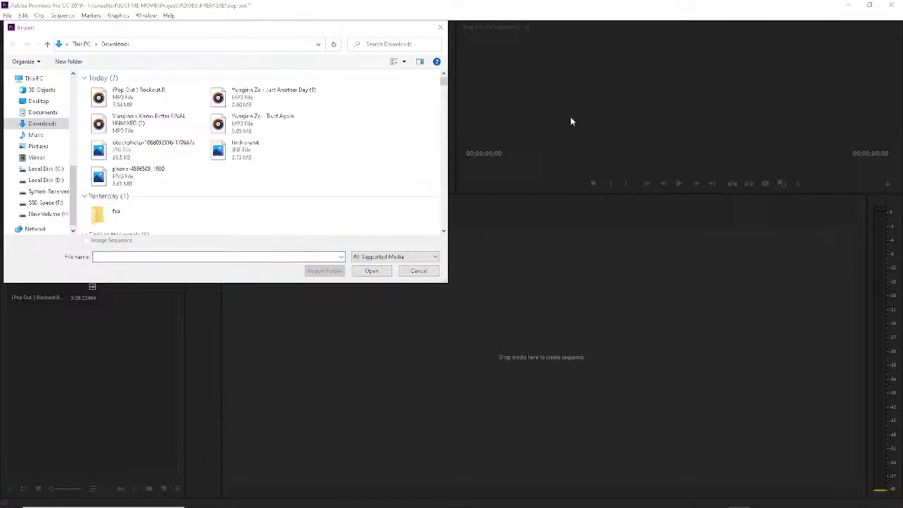
- Import clips C0092 through C0117 from F:\unedited\2videos into the project
{"action": "left_click", "coordinate": [51, 203]}
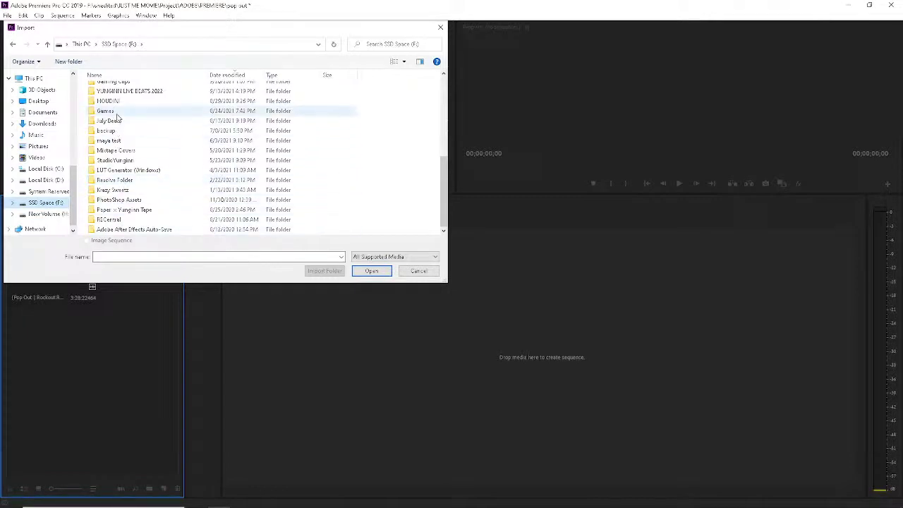
{"action": "scroll", "coordinate": [118, 95], "scroll_direction": "up", "scroll_amount": 2}
{"action": "double_click", "coordinate": [110, 125]}
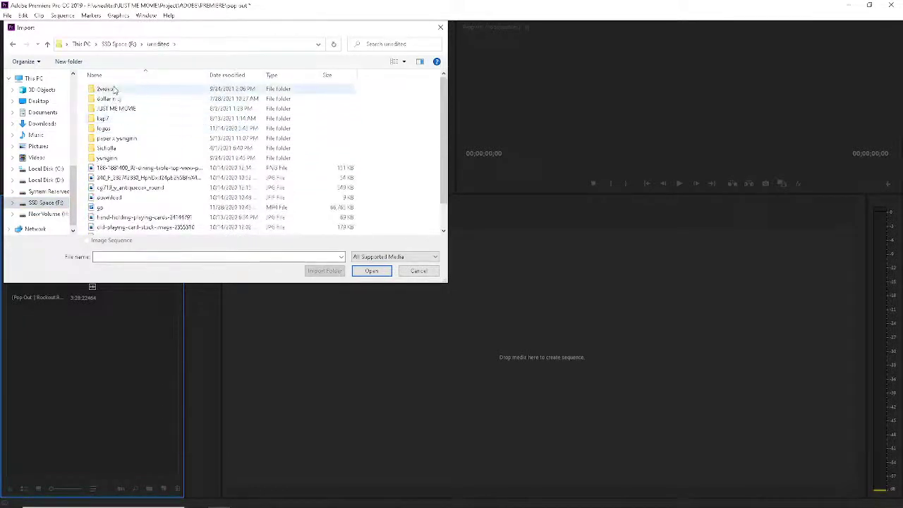
{"action": "scroll", "coordinate": [131, 183], "scroll_direction": "down", "scroll_amount": 1}
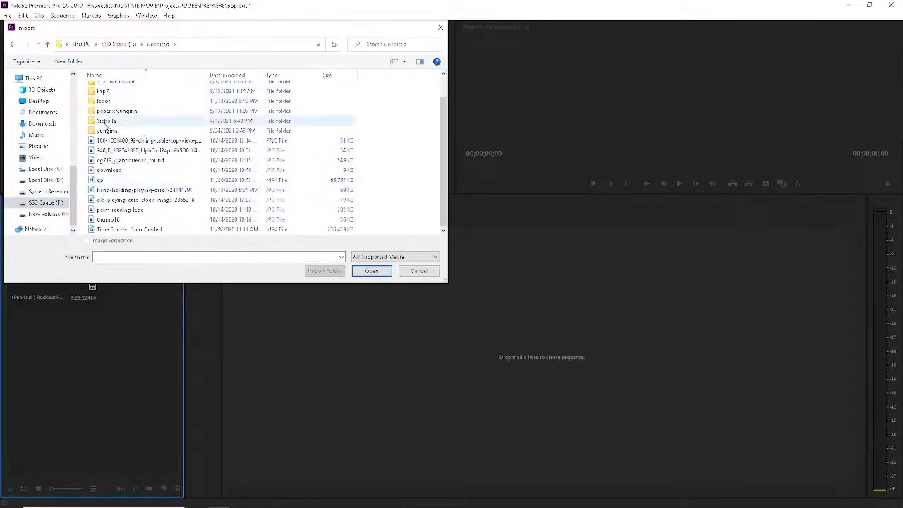
{"action": "scroll", "coordinate": [119, 173], "scroll_direction": "up", "scroll_amount": 1}
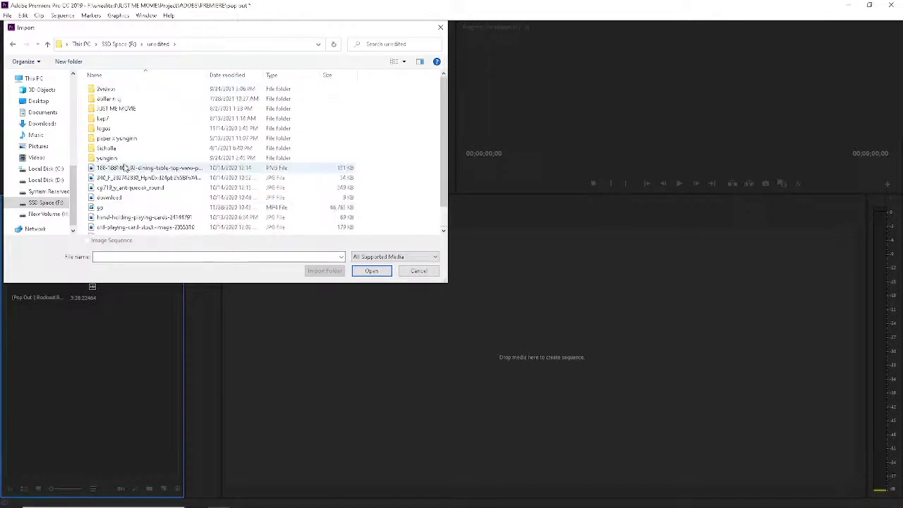
{"action": "left_click", "coordinate": [119, 89]}
{"action": "double_click", "coordinate": [118, 89]}
{"action": "left_click", "coordinate": [105, 89]}
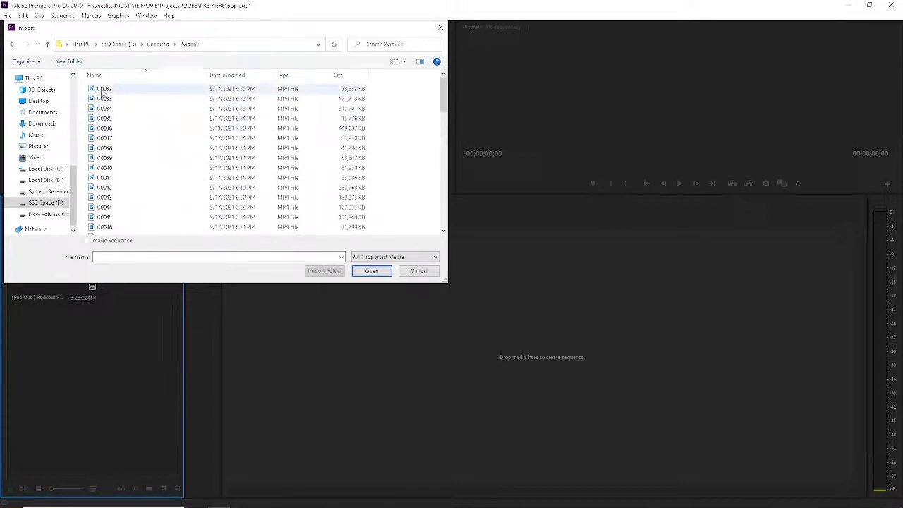
{"action": "scroll", "coordinate": [113, 176], "scroll_direction": "down", "scroll_amount": 5}
{"action": "left_click", "coordinate": [113, 230], "text": "shift"}
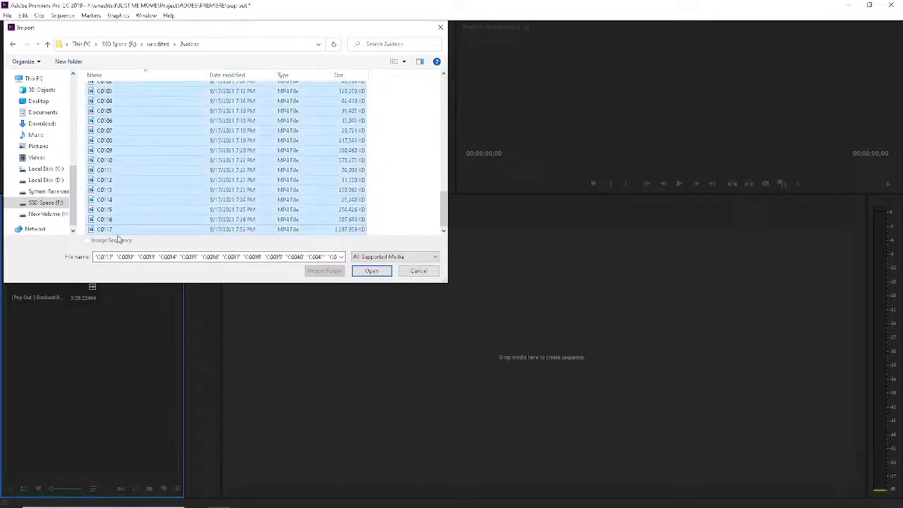
{"action": "left_click", "coordinate": [372, 272]}
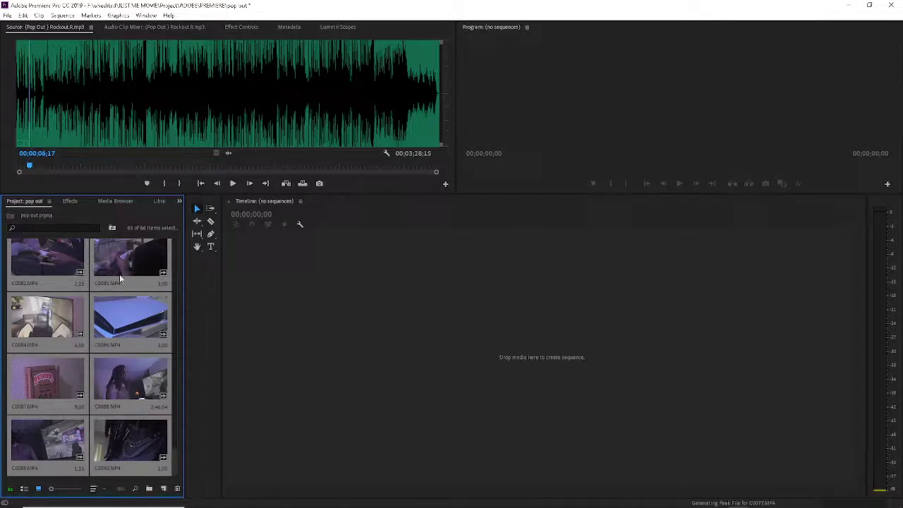
- Widen the project bin and delete clips C0096, C0036, C0092 and C0091
{"action": "left_click_drag", "start_coordinate": [184, 265], "coordinate": [253, 260]}
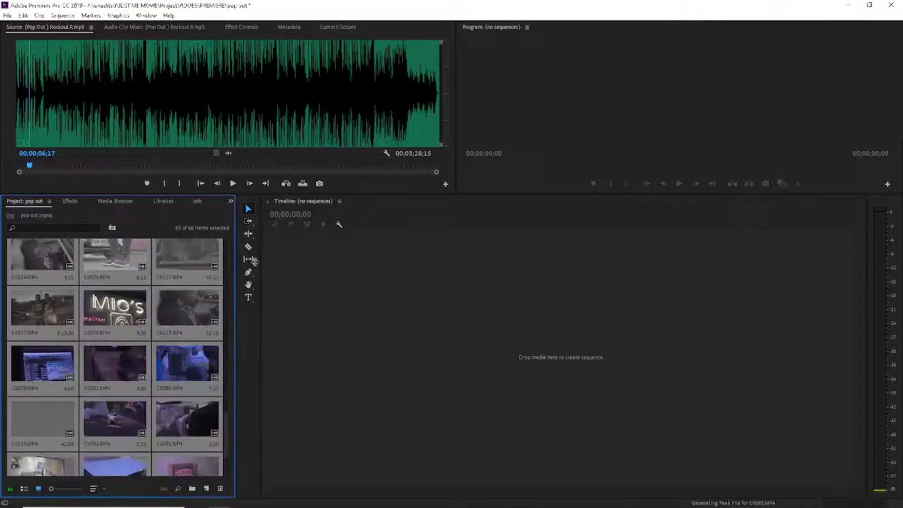
{"action": "left_click", "coordinate": [105, 283]}
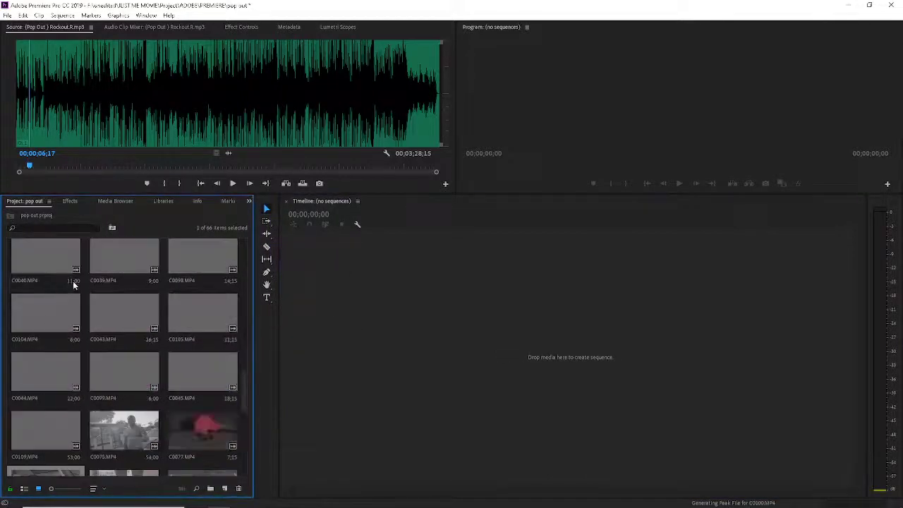
{"action": "scroll", "coordinate": [60, 292], "scroll_direction": "up", "scroll_amount": 10}
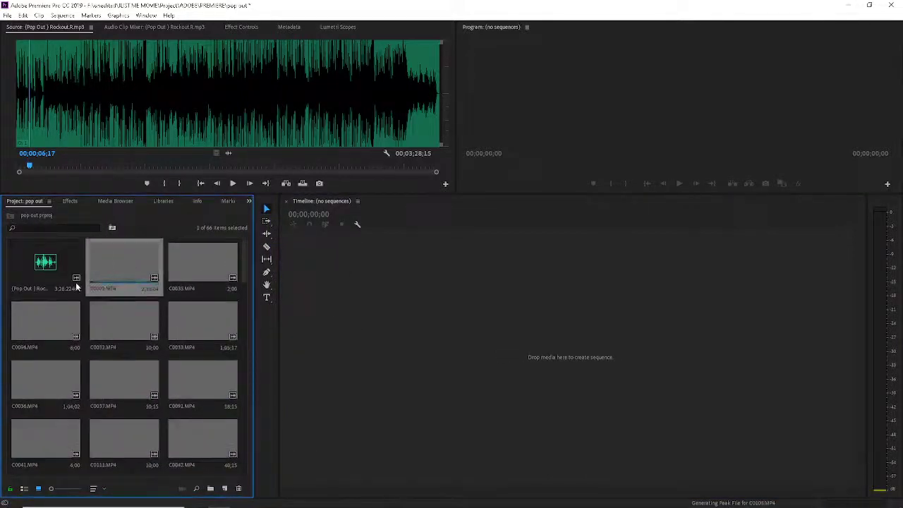
{"action": "scroll", "coordinate": [153, 347], "scroll_direction": "down", "scroll_amount": 1}
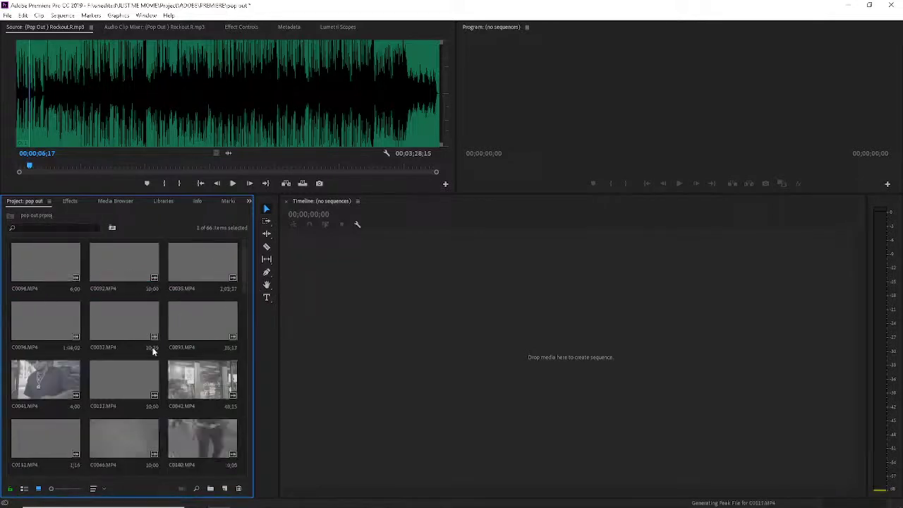
{"action": "scroll", "coordinate": [121, 374], "scroll_direction": "up", "scroll_amount": 1}
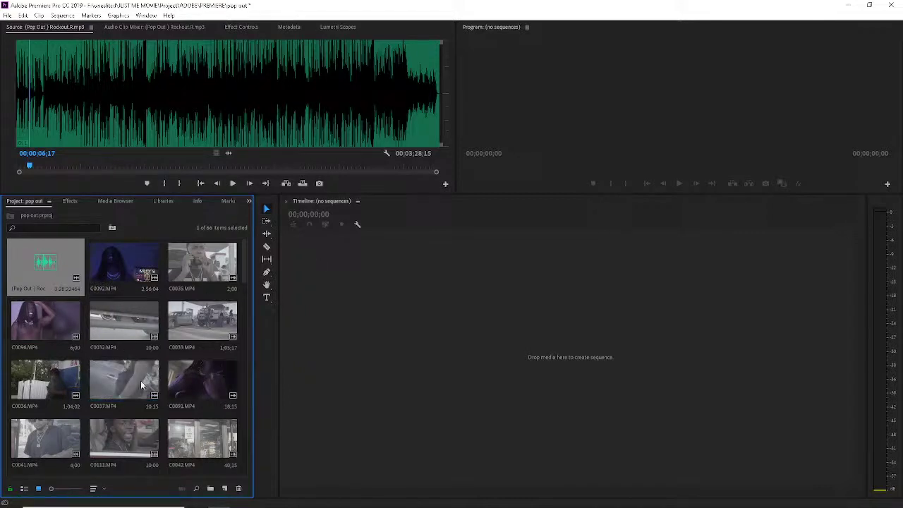
{"action": "scroll", "coordinate": [131, 371], "scroll_direction": "down", "scroll_amount": 1}
{"action": "scroll", "coordinate": [121, 360], "scroll_direction": "up", "scroll_amount": 1}
{"action": "left_click", "coordinate": [49, 337]}
{"action": "left_click", "coordinate": [40, 386], "text": "ctrl"}
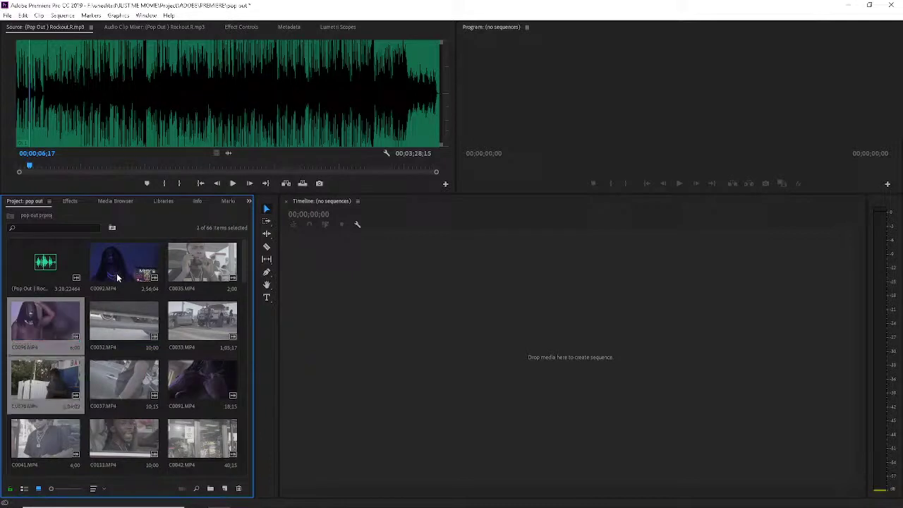
{"action": "left_click", "coordinate": [116, 273], "text": "ctrl"}
{"action": "left_click", "coordinate": [212, 385], "text": "ctrl"}
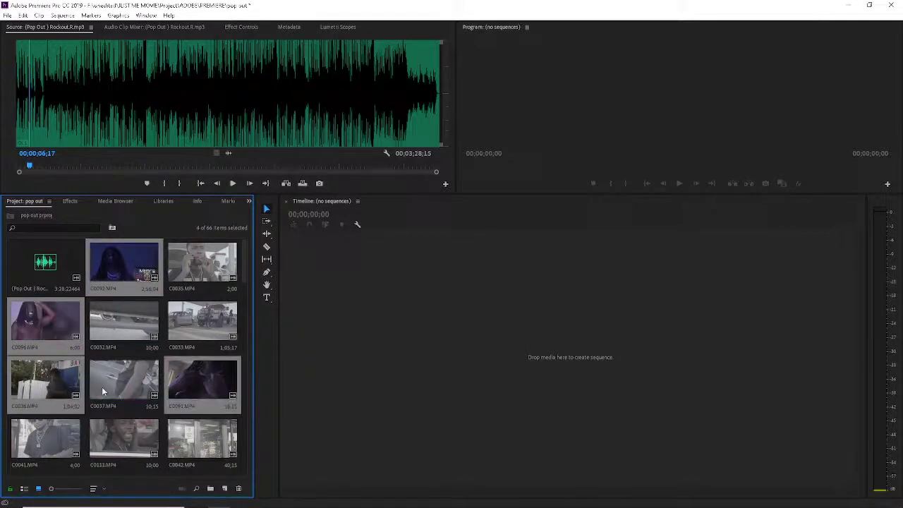
{"action": "key", "text": "Delete"}
- Remove clips C0064, C0065, C0066, C0093 and C0067 from the project
{"action": "scroll", "coordinate": [120, 376], "scroll_direction": "down", "scroll_amount": 5}
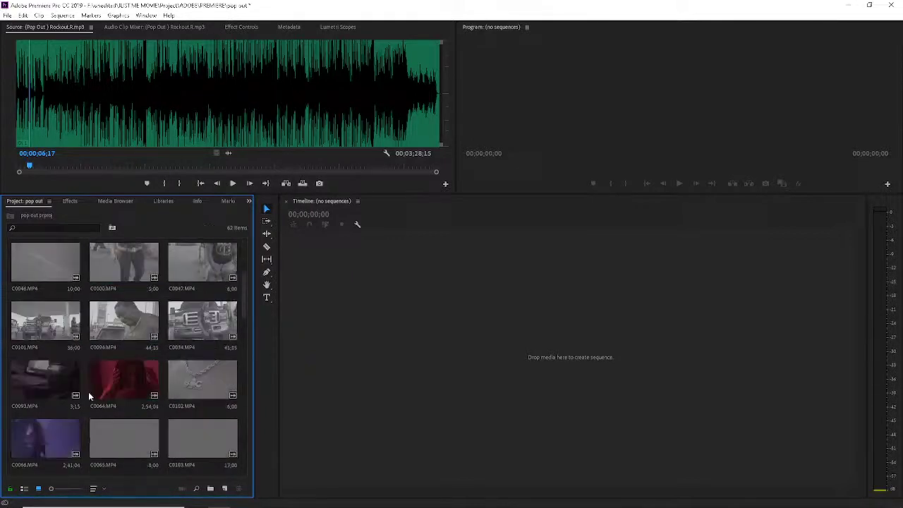
{"action": "left_click", "coordinate": [135, 377]}
{"action": "left_click", "coordinate": [123, 437], "text": "ctrl"}
{"action": "left_click", "coordinate": [43, 423], "text": "ctrl"}
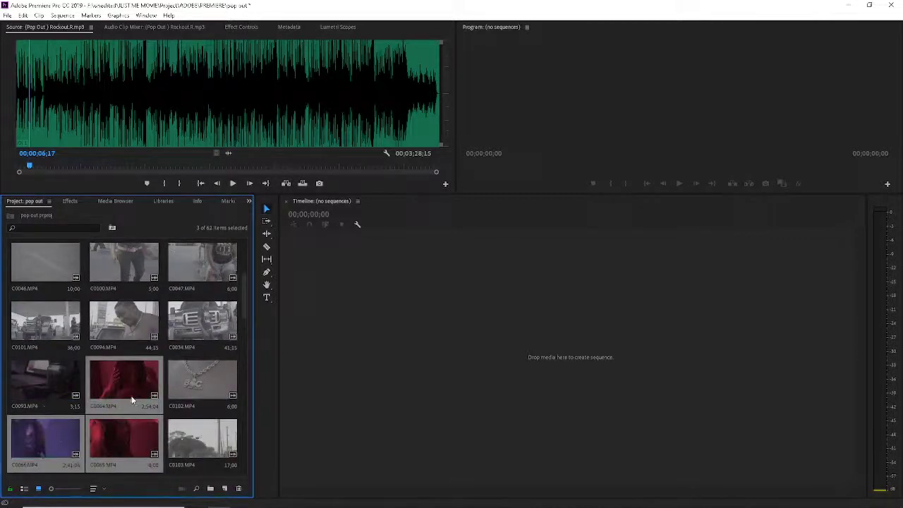
{"action": "left_click", "coordinate": [60, 387], "text": "ctrl"}
{"action": "key", "text": "Delete"}
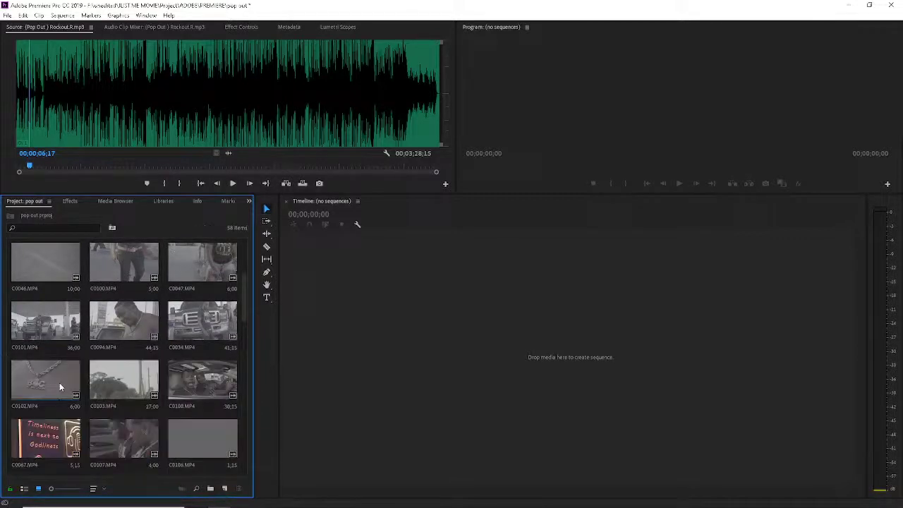
{"action": "scroll", "coordinate": [49, 395], "scroll_direction": "down", "scroll_amount": 3}
{"action": "key", "text": "Delete"}
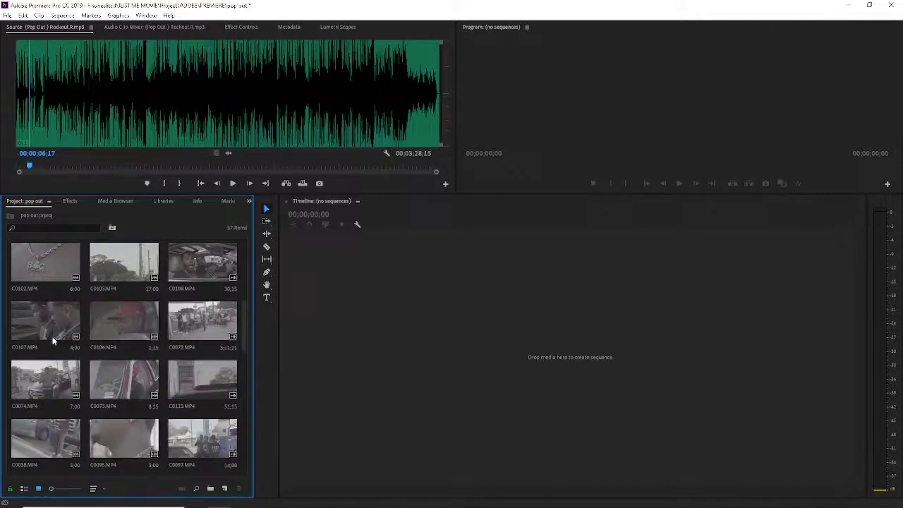
- Delete clips C0077, C0088, C0083, C0078 and C0079, then undo that deletion
{"action": "scroll", "coordinate": [201, 242], "scroll_direction": "up", "scroll_amount": 1}
{"action": "scroll", "coordinate": [133, 370], "scroll_direction": "down", "scroll_amount": 1}
{"action": "scroll", "coordinate": [131, 395], "scroll_direction": "down", "scroll_amount": 1}
{"action": "scroll", "coordinate": [136, 372], "scroll_direction": "down", "scroll_amount": 1}
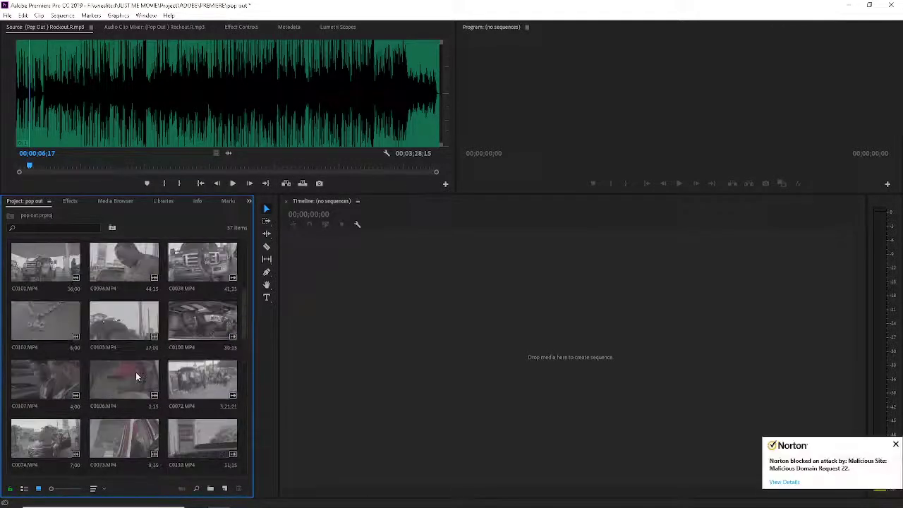
{"action": "scroll", "coordinate": [135, 372], "scroll_direction": "down", "scroll_amount": 1}
{"action": "scroll", "coordinate": [136, 374], "scroll_direction": "down", "scroll_amount": 1}
{"action": "scroll", "coordinate": [140, 374], "scroll_direction": "down", "scroll_amount": 1}
{"action": "left_click", "coordinate": [198, 275], "text": "ctrl"}
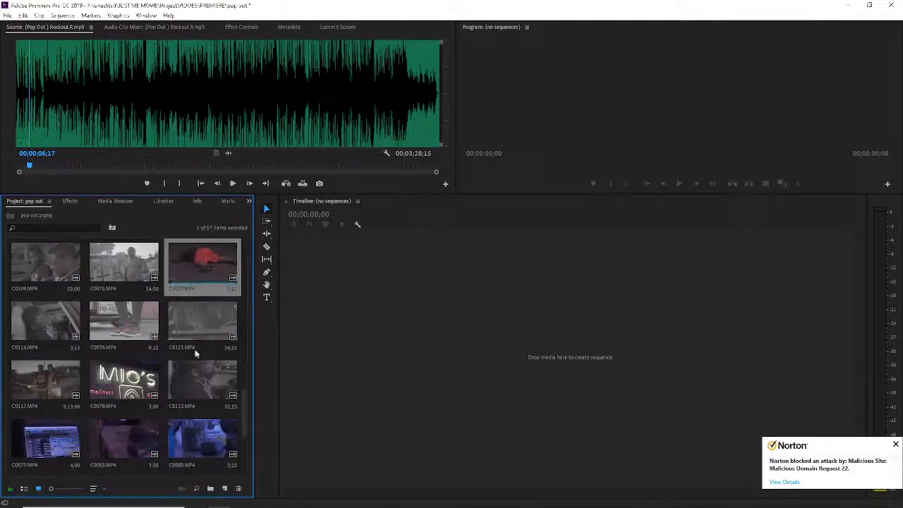
{"action": "left_click", "coordinate": [202, 441], "text": "ctrl"}
{"action": "left_click", "coordinate": [123, 441], "text": "ctrl"}
{"action": "left_click", "coordinate": [124, 384], "text": "ctrl"}
{"action": "left_click", "coordinate": [31, 446], "text": "ctrl"}
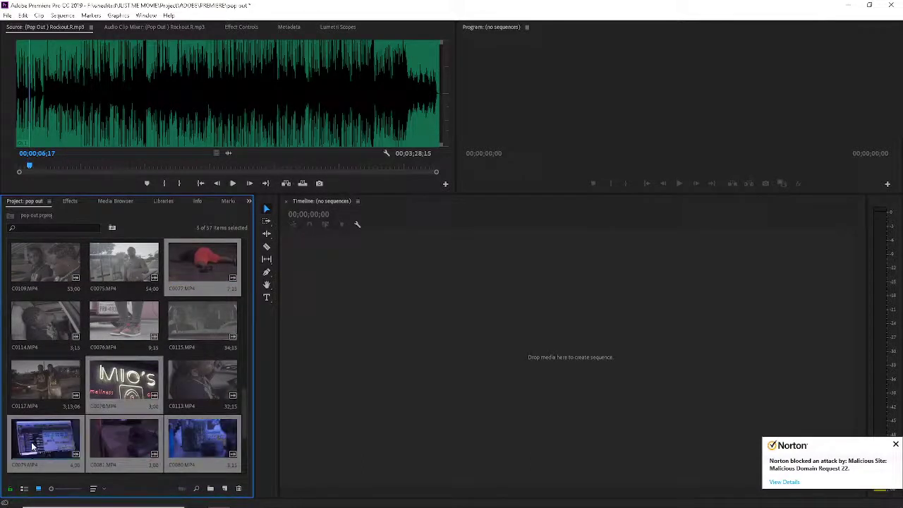
{"action": "key", "text": "Delete"}
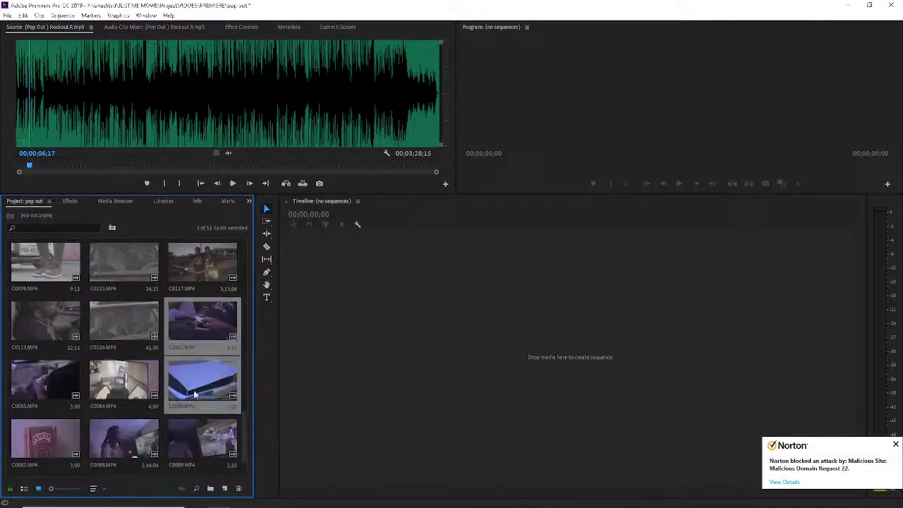
{"action": "key", "text": "ctrl+z"}
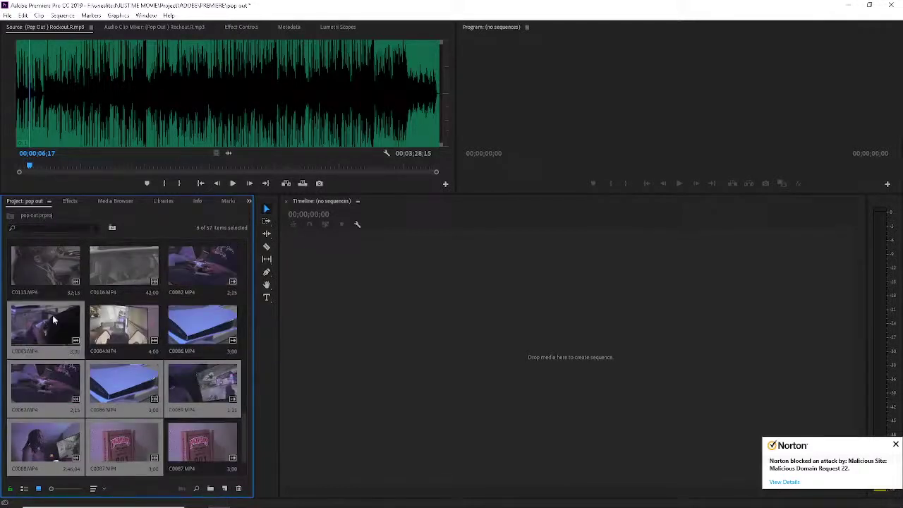
- Delete both C0087 clips and five more unwanted clips from the project
{"action": "left_click", "coordinate": [181, 449], "text": "ctrl"}
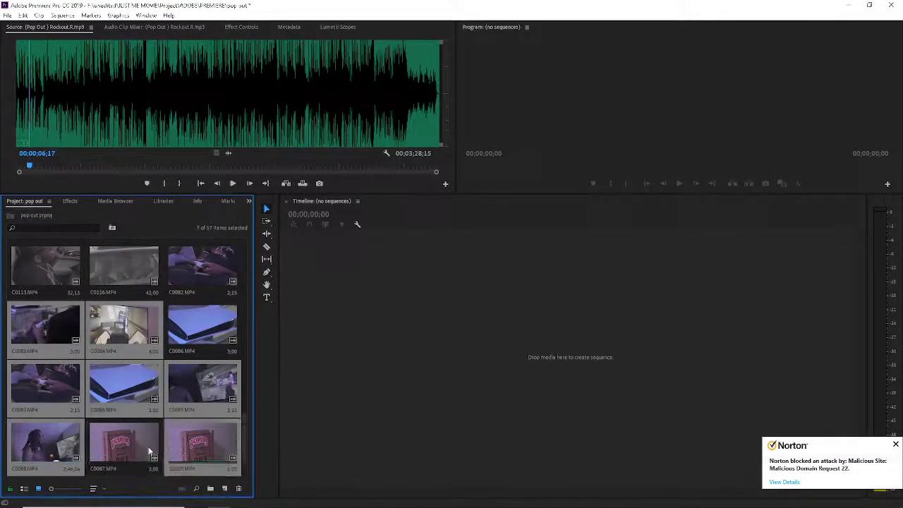
{"action": "left_click", "coordinate": [142, 444], "text": "ctrl"}
{"action": "key", "text": "Delete"}
{"action": "left_click_drag", "start_coordinate": [3, 408], "coordinate": [212, 339]}
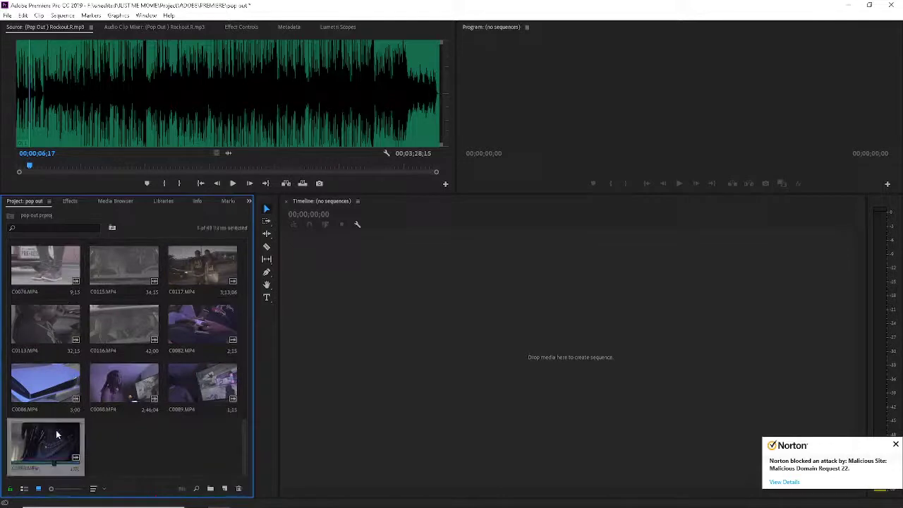
{"action": "key", "text": "Delete"}
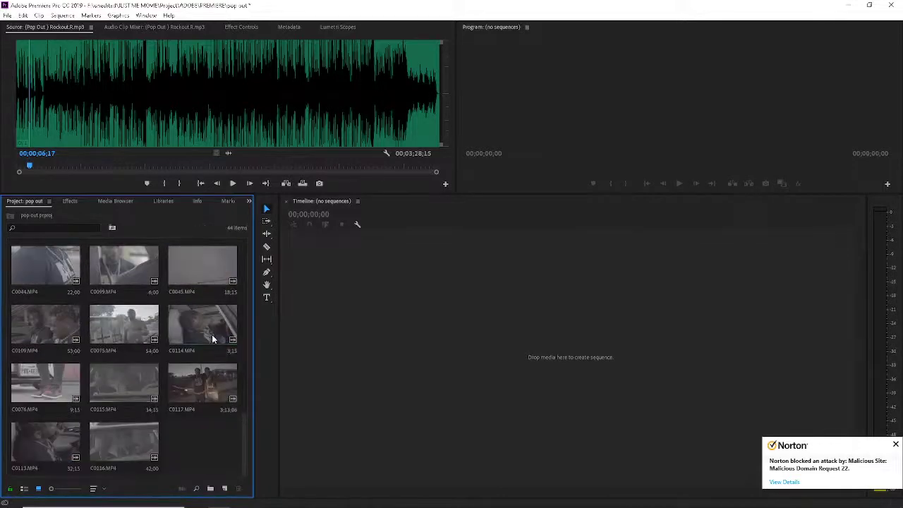
- Return to the top of the bin and play the Pop Out mp3 in the Source Monitor
{"action": "scroll", "coordinate": [82, 337], "scroll_direction": "down", "scroll_amount": 5}
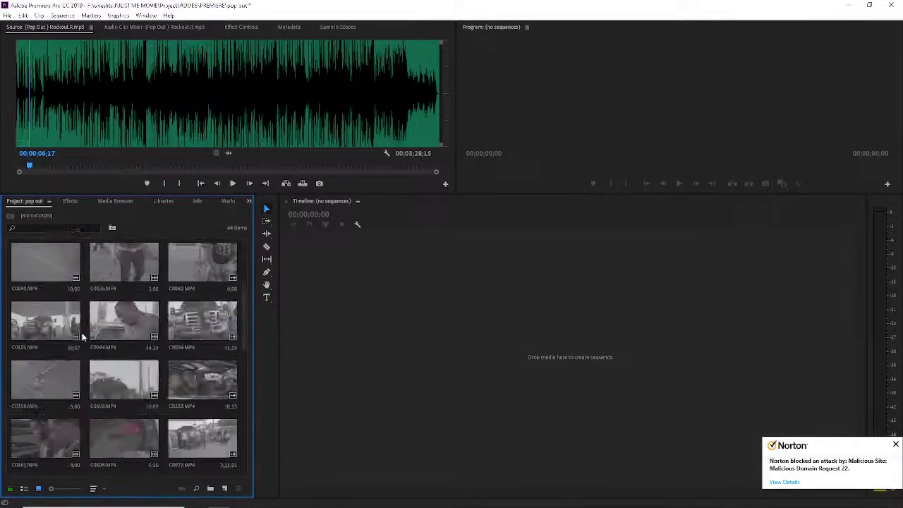
{"action": "scroll", "coordinate": [82, 337], "scroll_direction": "down", "scroll_amount": 5}
{"action": "left_click", "coordinate": [211, 377]}
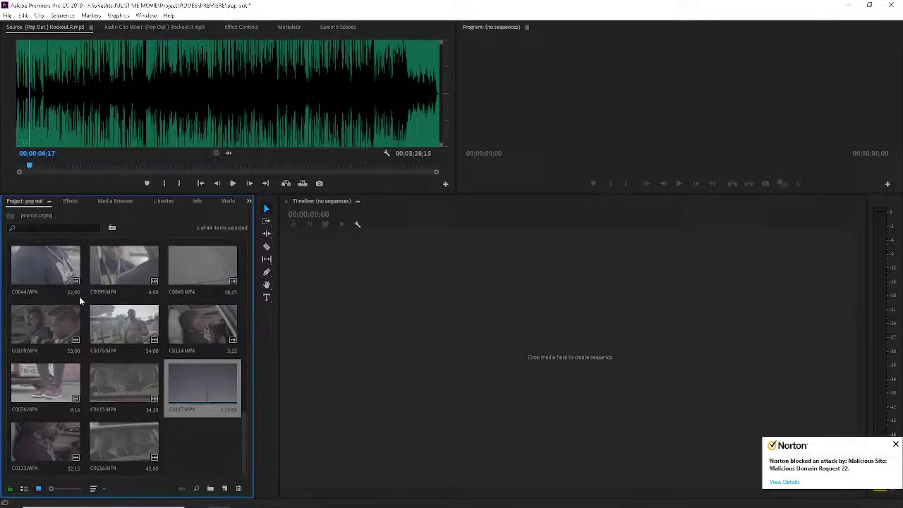
{"action": "scroll", "coordinate": [81, 289], "scroll_direction": "up", "scroll_amount": 10}
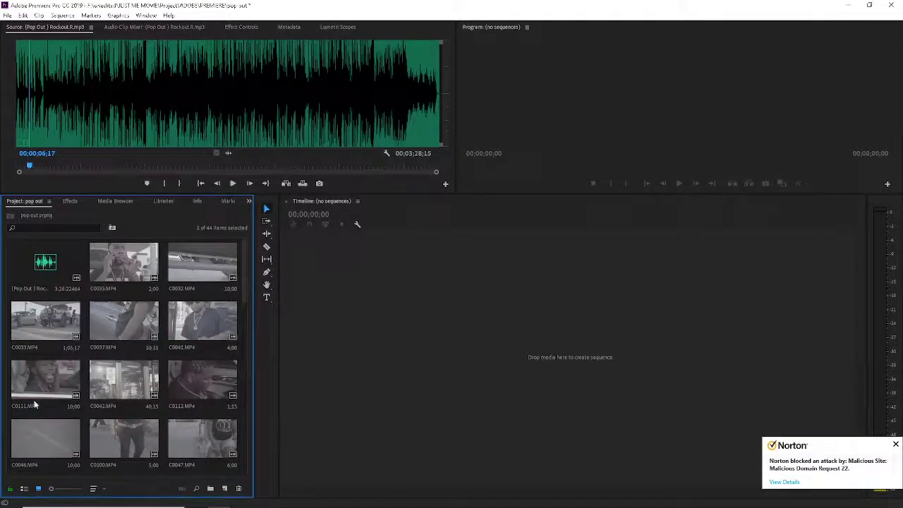
{"action": "double_click", "coordinate": [45, 265]}
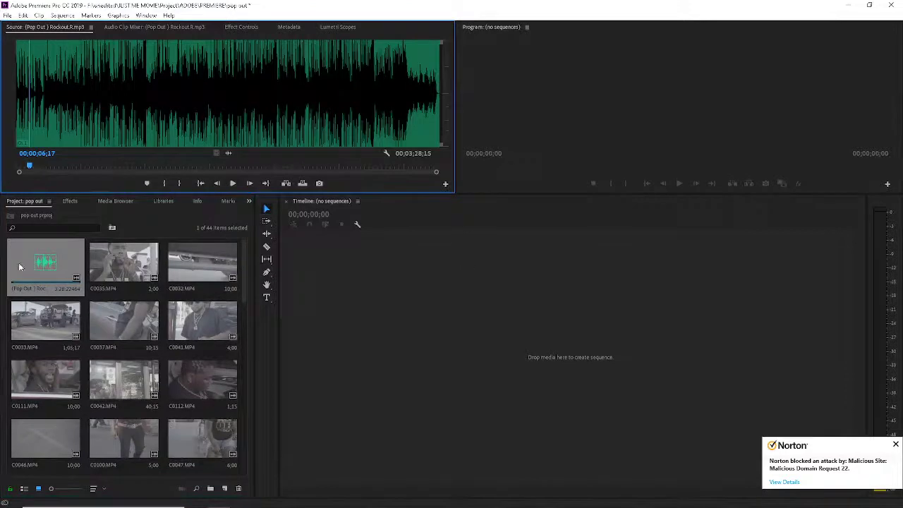
{"action": "key", "text": "space"}
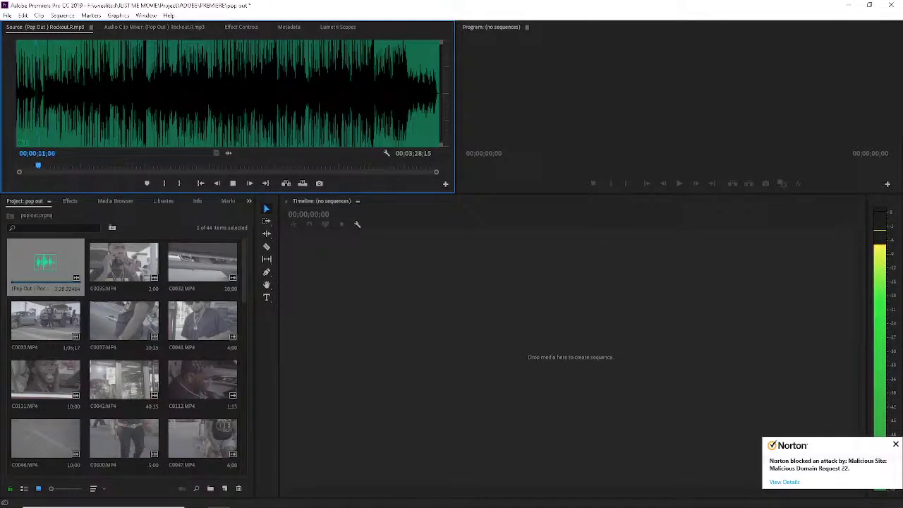
{"action": "left_click", "coordinate": [242, 499]}
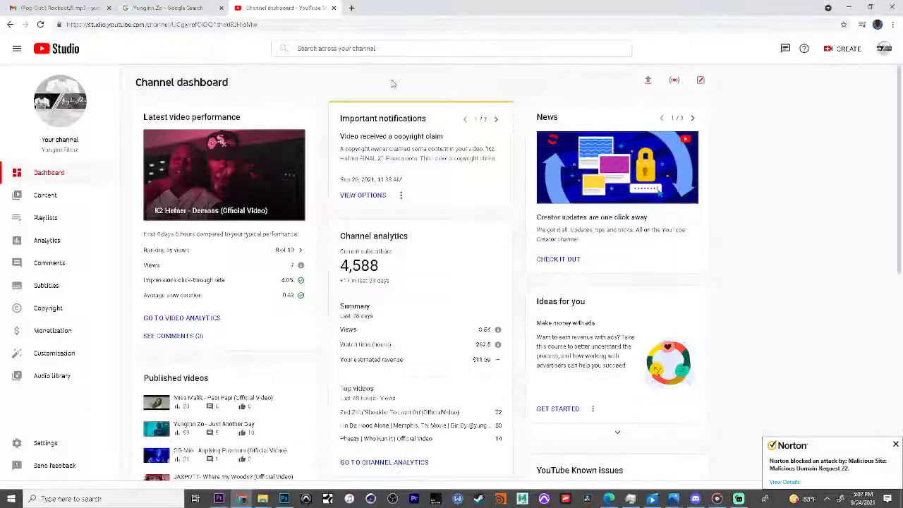
{"action": "left_click", "coordinate": [242, 498]}
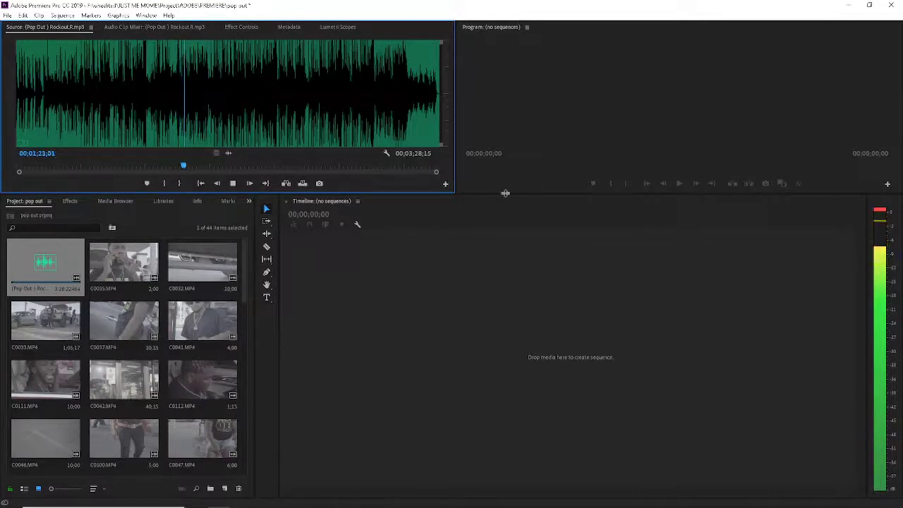
- Enlarge the preview, stop the song, preview C0035 and C0033, then switch to List View
{"action": "left_click_drag", "start_coordinate": [503, 196], "coordinate": [498, 247]}
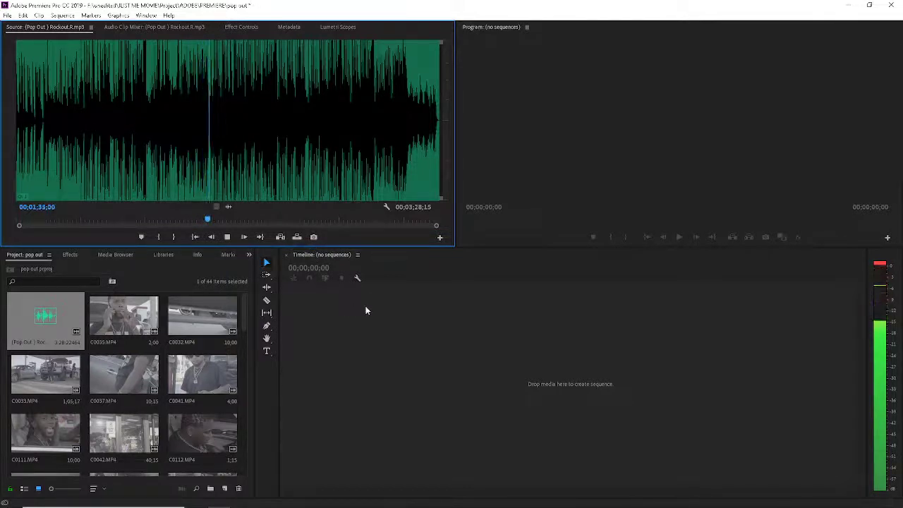
{"action": "key", "text": "space"}
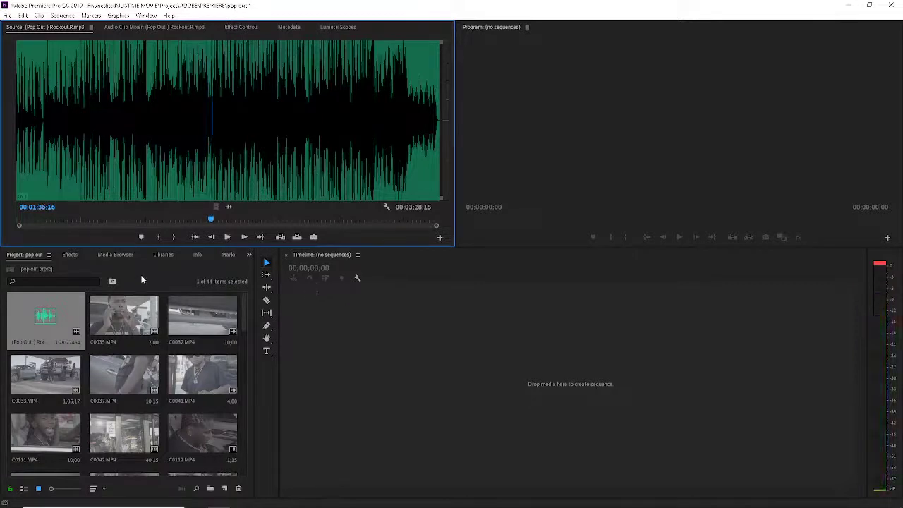
{"action": "double_click", "coordinate": [104, 323]}
{"action": "left_click", "coordinate": [206, 317]}
{"action": "double_click", "coordinate": [123, 374]}
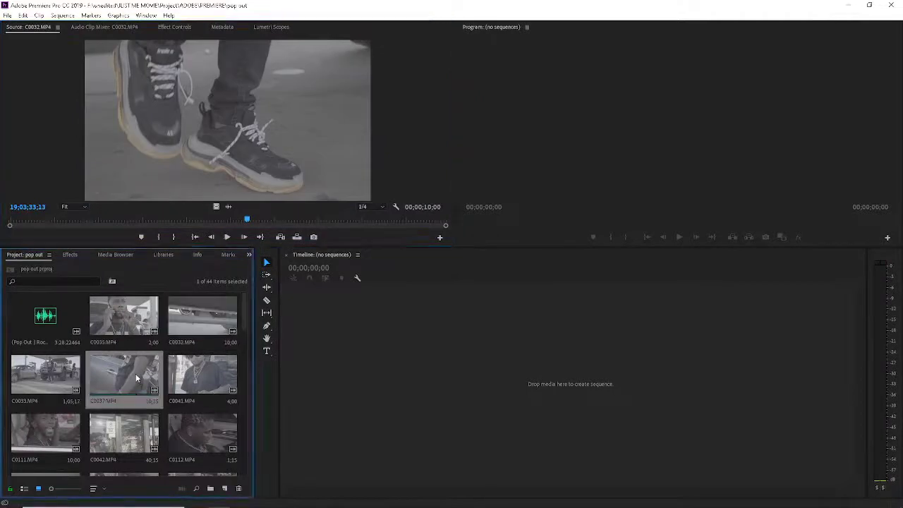
{"action": "double_click", "coordinate": [42, 385]}
{"action": "left_click", "coordinate": [23, 489]}
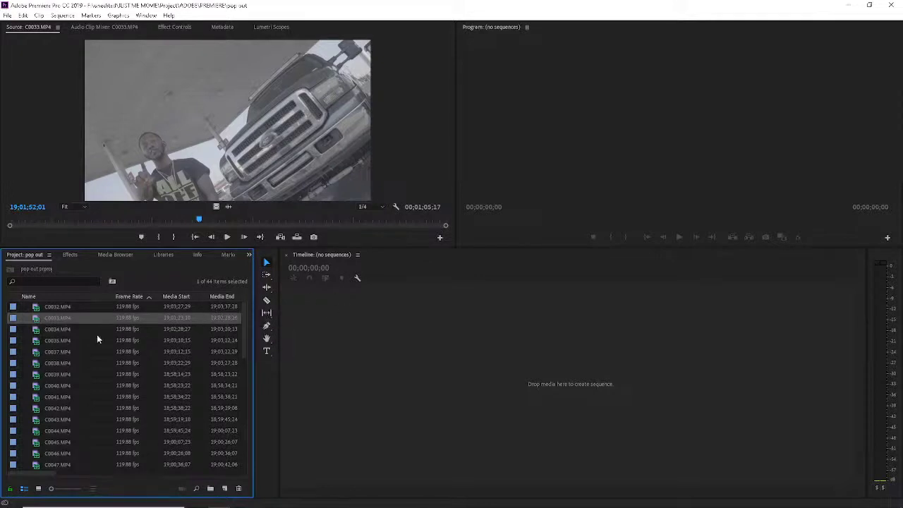
- Preview clip C0032, replaying it from the start
{"action": "double_click", "coordinate": [55, 308]}
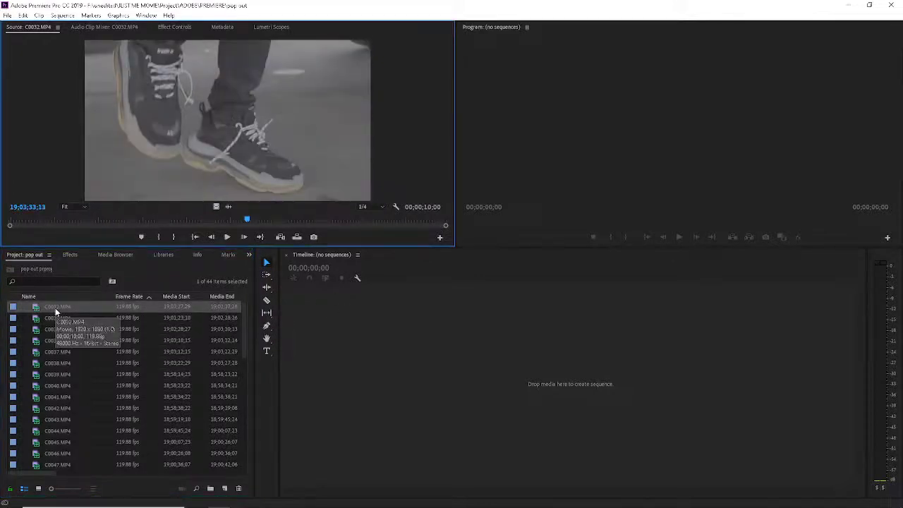
{"action": "key", "text": "space"}
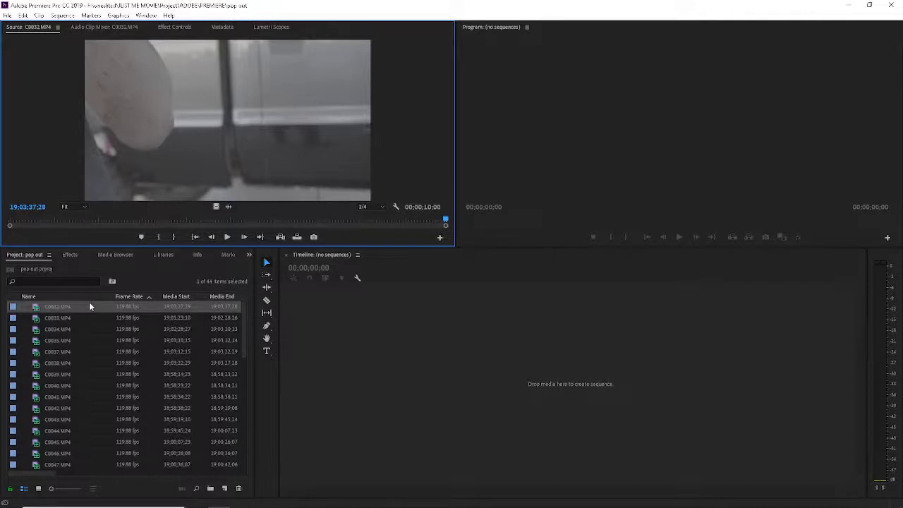
{"action": "double_click", "coordinate": [38, 308]}
{"action": "key", "text": "space"}
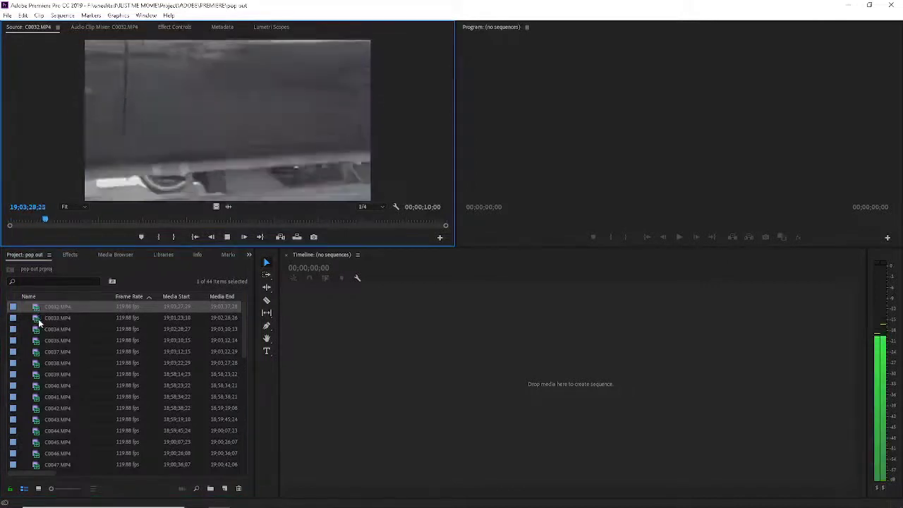
- Widen the clip list and sort it by Media Duration, longest first
{"action": "left_click", "coordinate": [220, 297]}
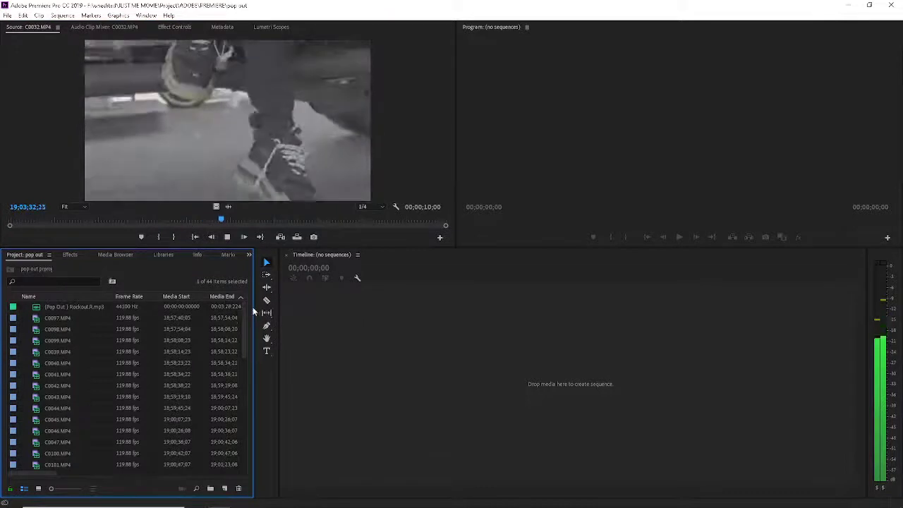
{"action": "left_click_drag", "start_coordinate": [256, 311], "coordinate": [349, 311]}
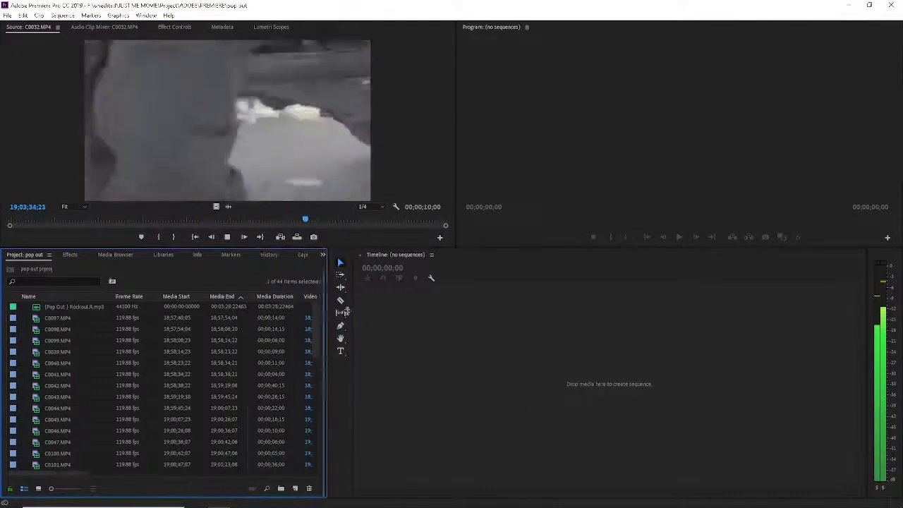
{"action": "left_click", "coordinate": [286, 297]}
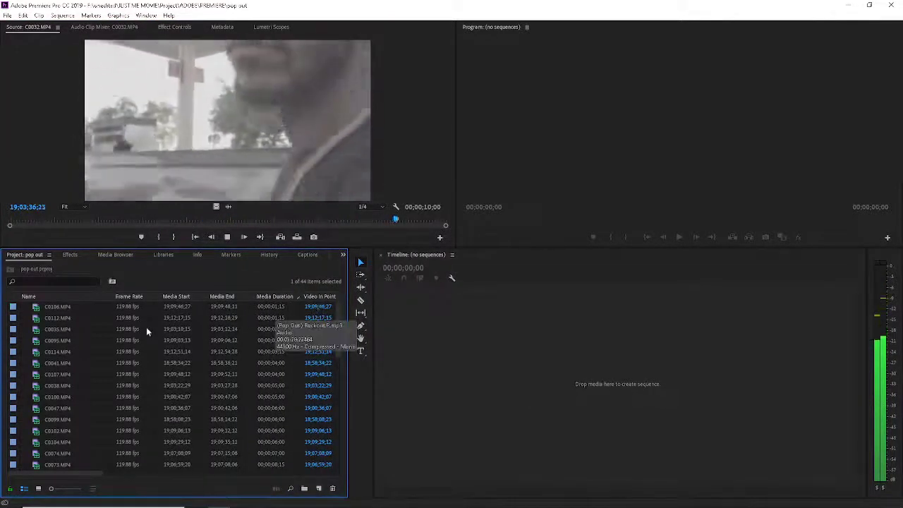
{"action": "left_click", "coordinate": [289, 297]}
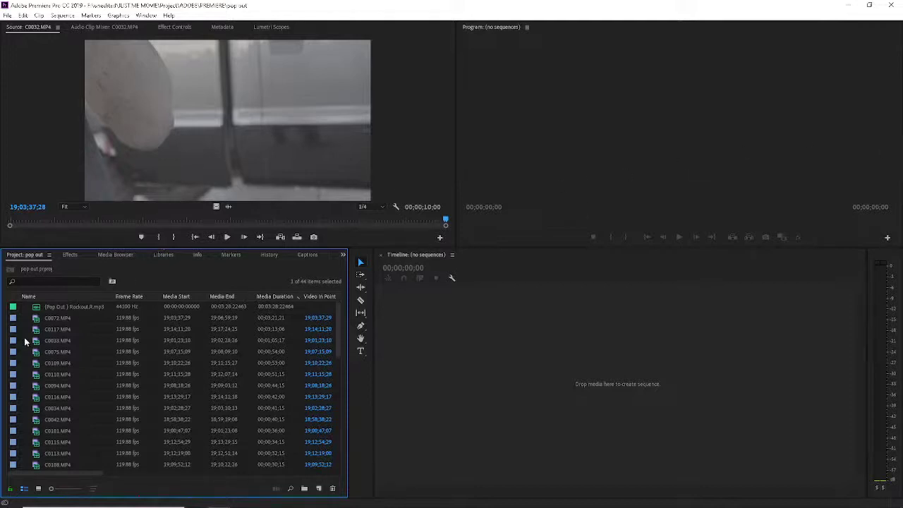
- Preview clips C0075, C0109, C0110, C0116, C0034 and C0042 in turn
{"action": "left_click_drag", "start_coordinate": [34, 316], "coordinate": [38, 324]}
{"action": "left_click_drag", "start_coordinate": [45, 379], "coordinate": [189, 360]}
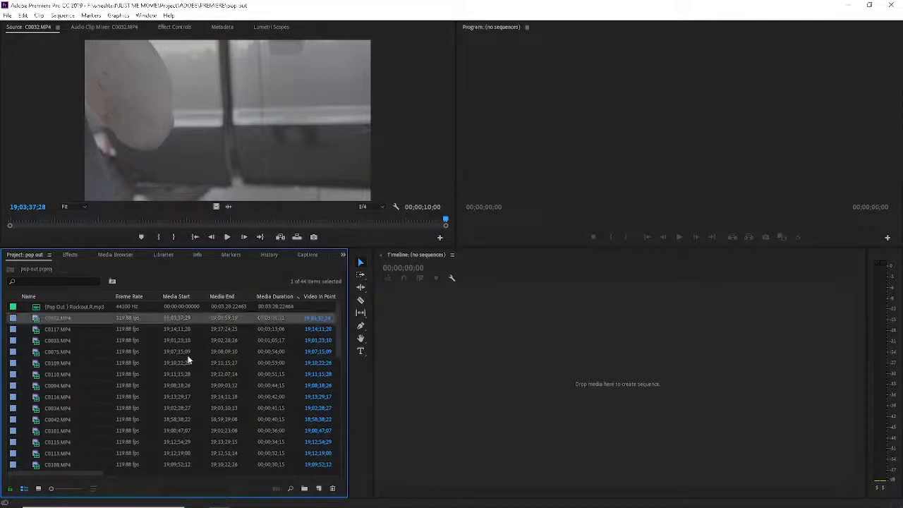
{"action": "left_click_drag", "start_coordinate": [284, 349], "coordinate": [260, 350]}
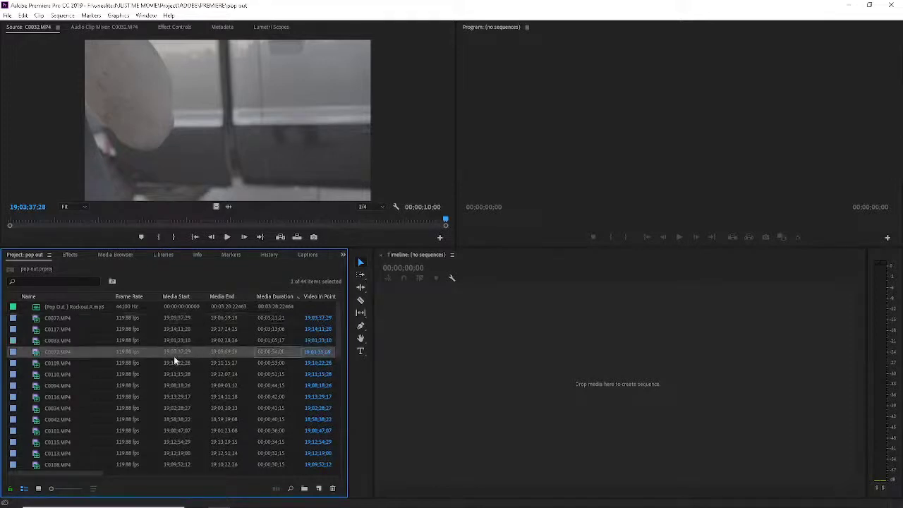
{"action": "double_click", "coordinate": [37, 365]}
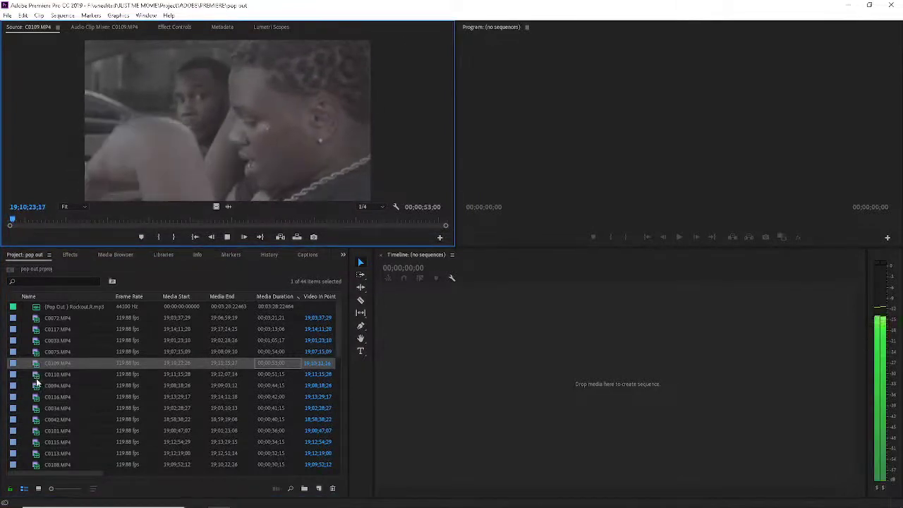
{"action": "double_click", "coordinate": [37, 376]}
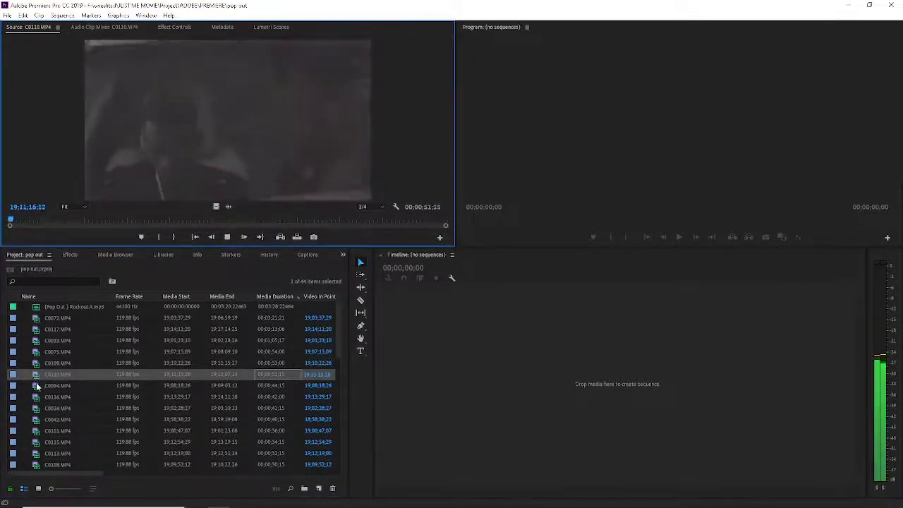
{"action": "left_click", "coordinate": [37, 387]}
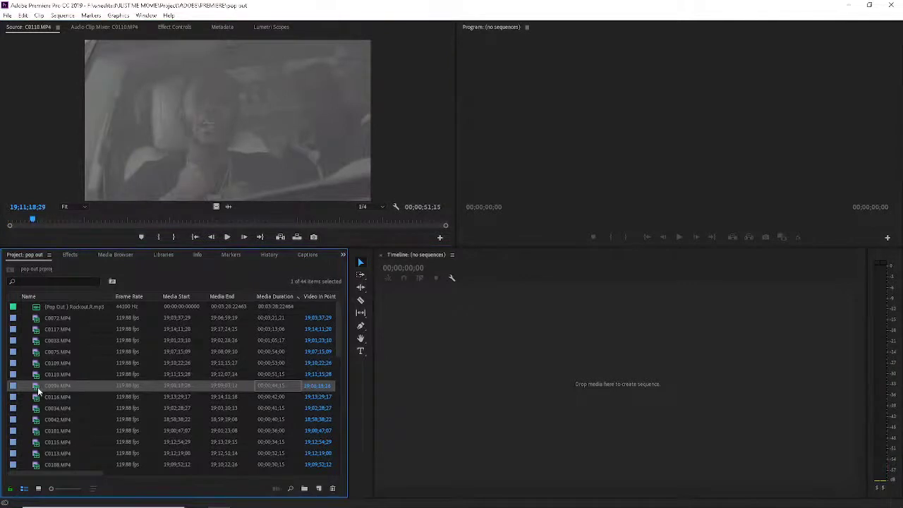
{"action": "double_click", "coordinate": [34, 397]}
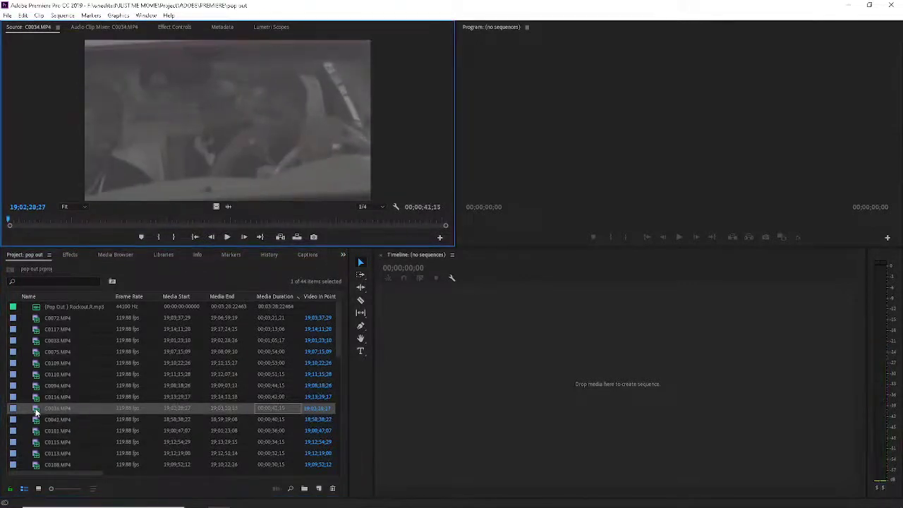
{"action": "double_click", "coordinate": [37, 408]}
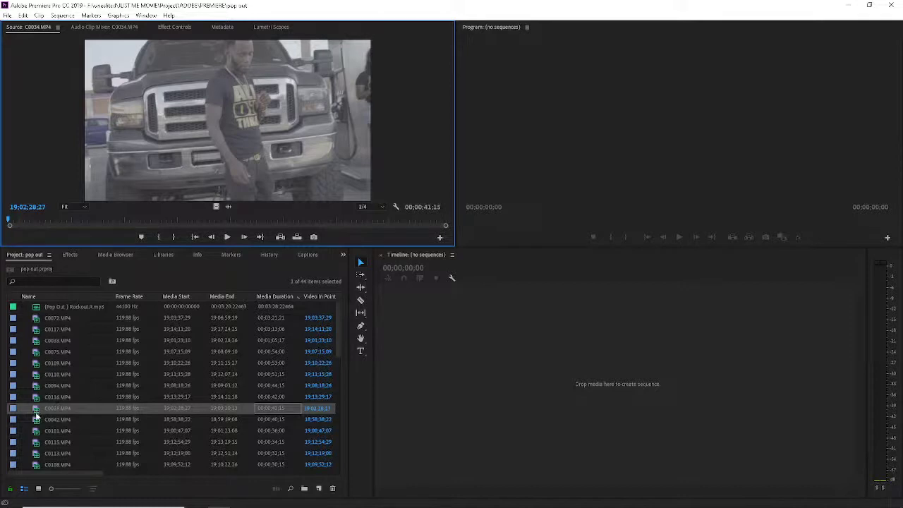
{"action": "double_click", "coordinate": [37, 420]}
{"action": "key", "text": "space"}
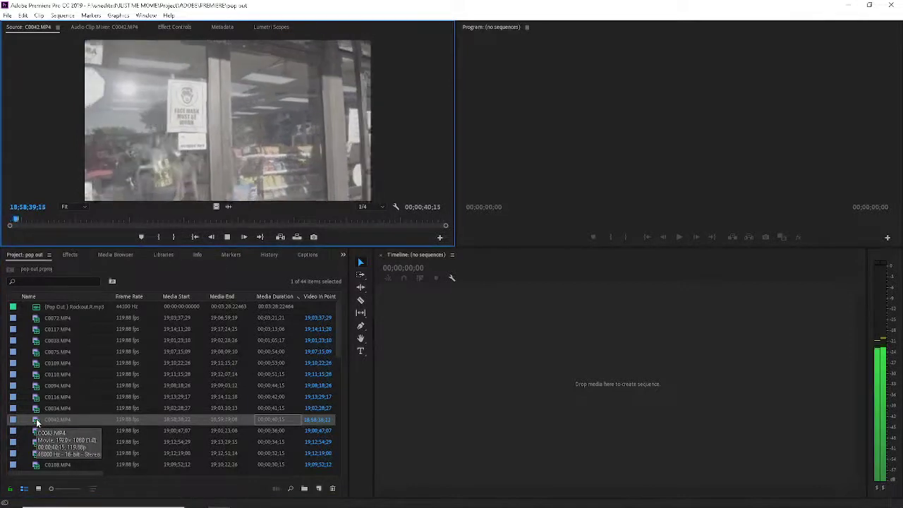
- Give clip C0042 a yellow label
{"action": "right_click", "coordinate": [38, 423]}
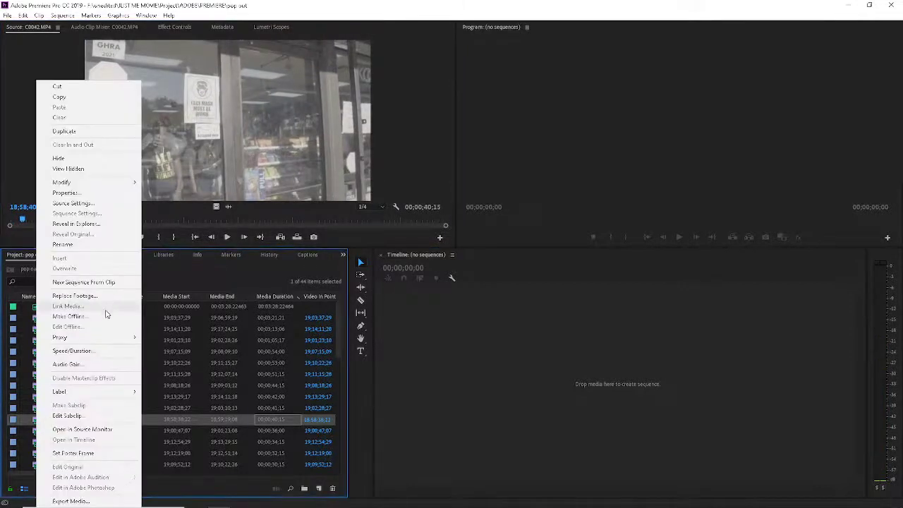
{"action": "mouse_move", "coordinate": [102, 392]}
{"action": "left_click", "coordinate": [198, 392]}
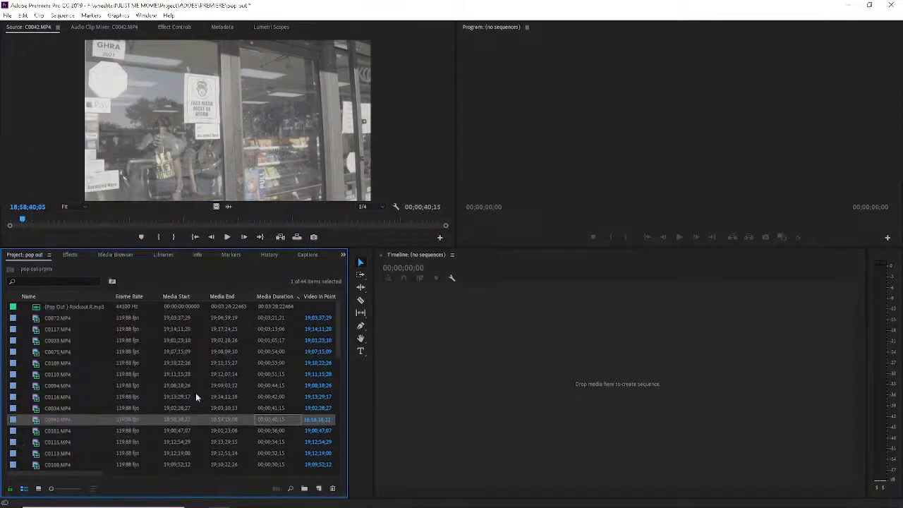
- Preview clips C0101, C0115, C0113, C0108 and C0043
{"action": "double_click", "coordinate": [38, 431]}
{"action": "key", "text": "space"}
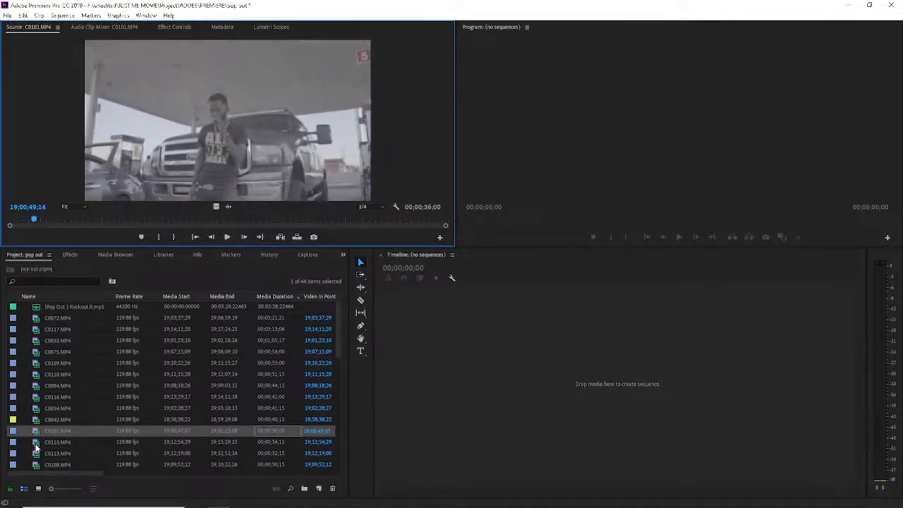
{"action": "double_click", "coordinate": [36, 443]}
{"action": "double_click", "coordinate": [35, 453]}
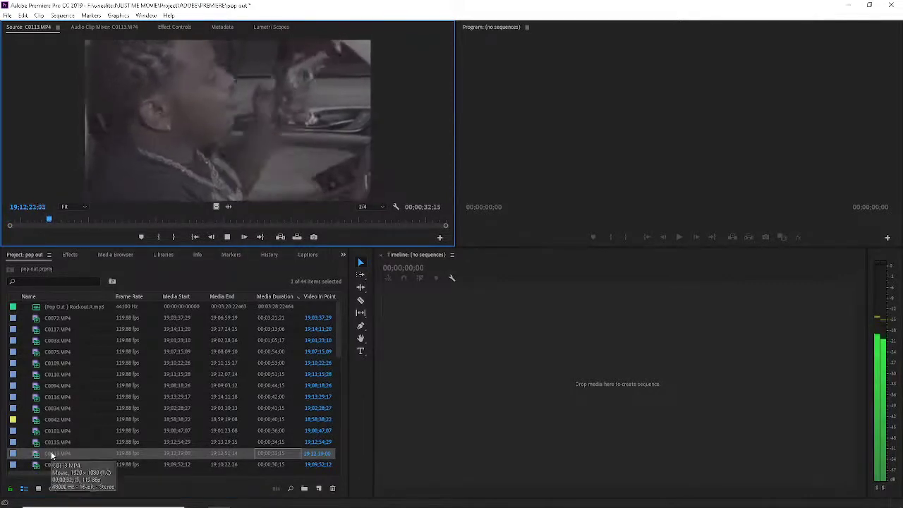
{"action": "double_click", "coordinate": [37, 464]}
{"action": "scroll", "coordinate": [38, 456], "scroll_direction": "down", "scroll_amount": 2}
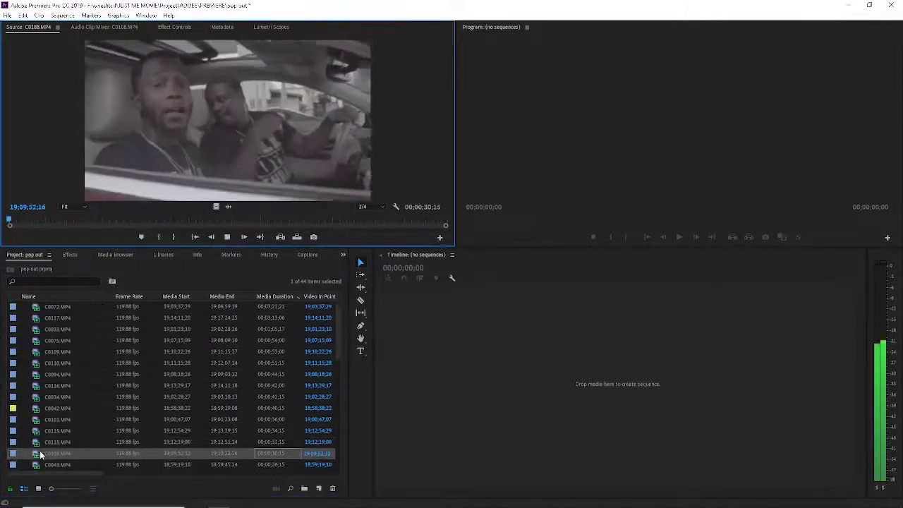
{"action": "double_click", "coordinate": [39, 453]}
{"action": "scroll", "coordinate": [41, 458], "scroll_direction": "down", "scroll_amount": 1}
{"action": "key", "text": "space"}
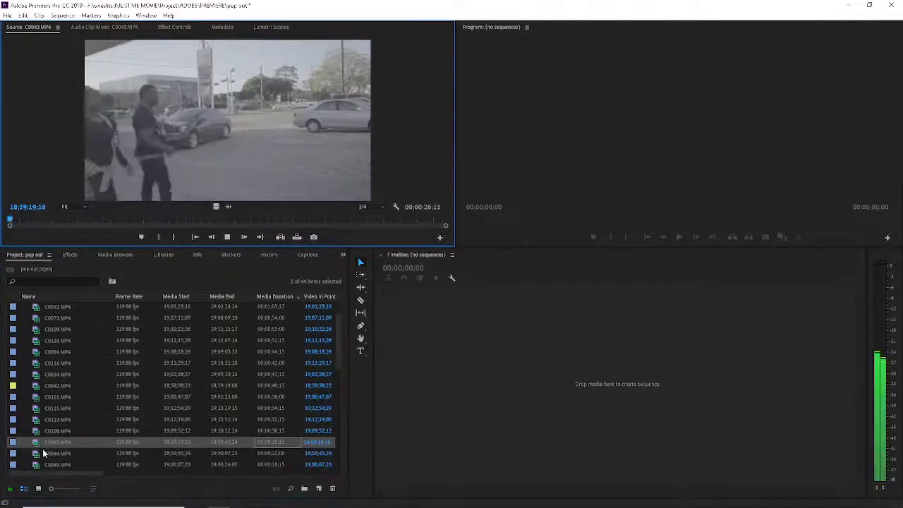
- Label clip C0043 yellow as well
{"action": "right_click", "coordinate": [40, 443]}
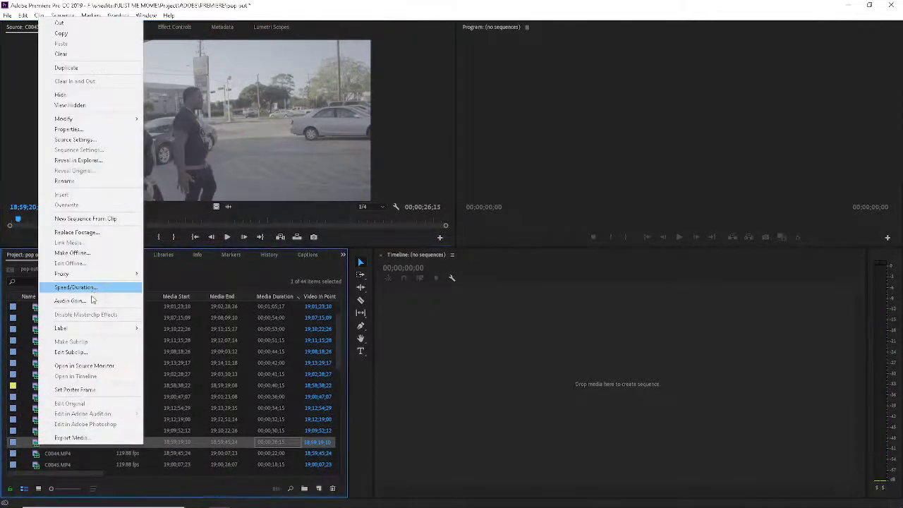
{"action": "mouse_move", "coordinate": [100, 329]}
{"action": "left_click", "coordinate": [187, 495]}
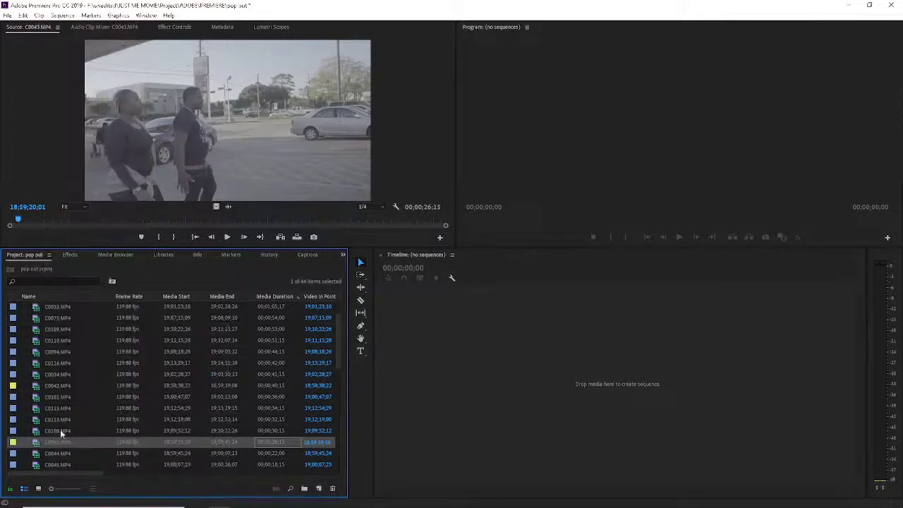
- Preview clips C0044, C0045, C0103 and C0098, then reload C0044
{"action": "double_click", "coordinate": [35, 453]}
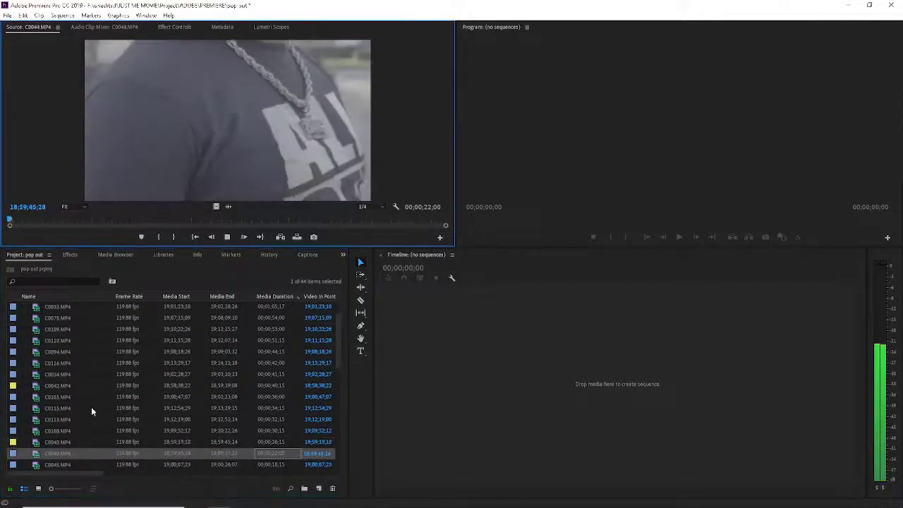
{"action": "scroll", "coordinate": [91, 413], "scroll_direction": "down", "scroll_amount": 1}
{"action": "double_click", "coordinate": [39, 441]}
{"action": "key", "text": "space"}
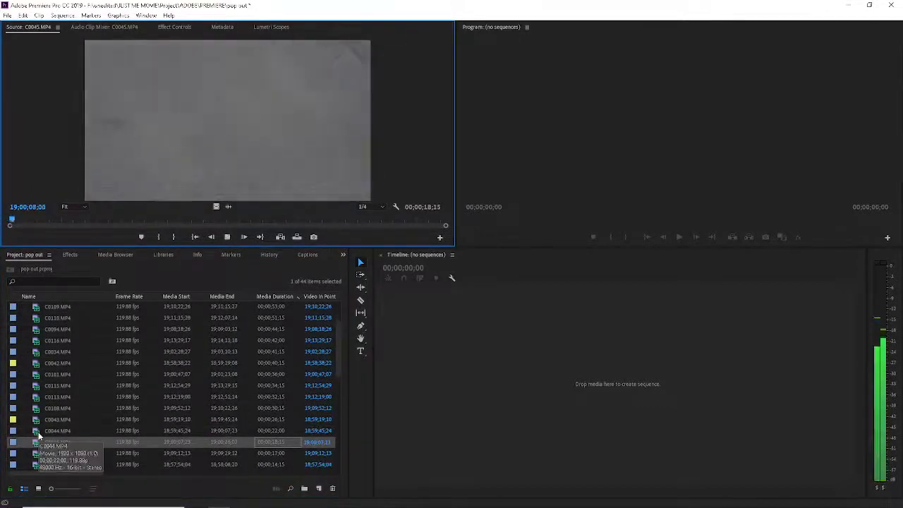
{"action": "double_click", "coordinate": [34, 453]}
{"action": "key", "text": "space"}
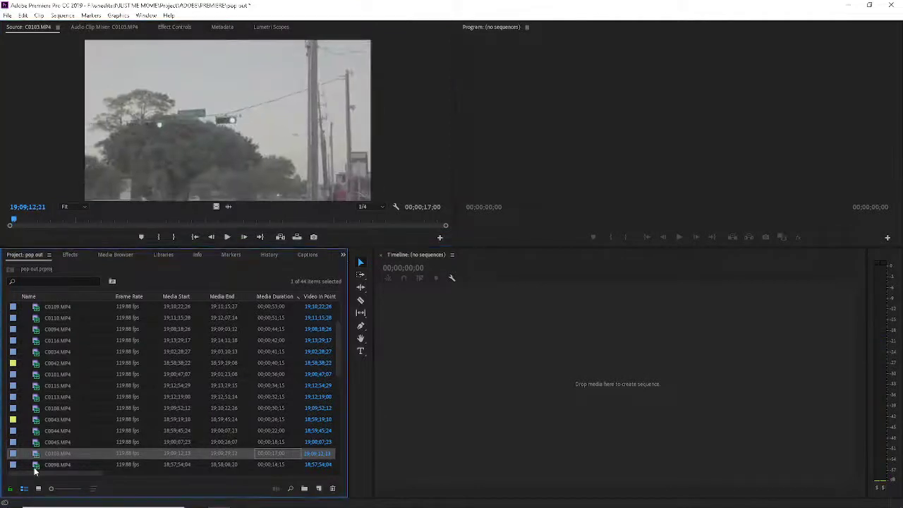
{"action": "double_click", "coordinate": [36, 465]}
{"action": "double_click", "coordinate": [36, 433]}
- Set clip C0044's label colour to Magenta in the Project panel
{"action": "right_click", "coordinate": [35, 432]}
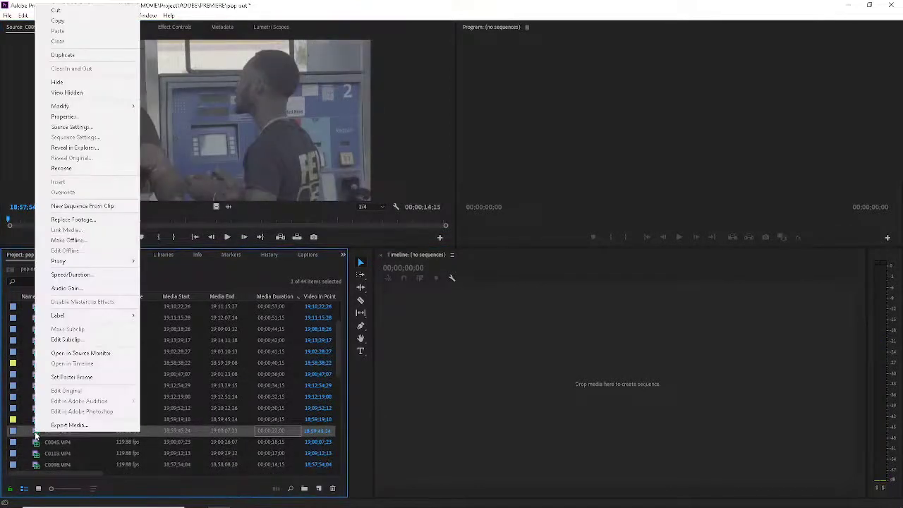
{"action": "mouse_move", "coordinate": [103, 320]}
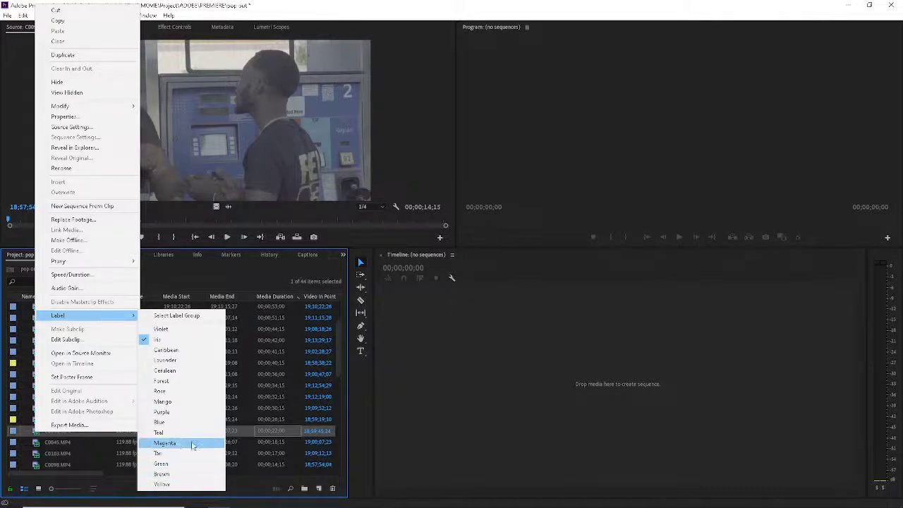
{"action": "left_click", "coordinate": [200, 421]}
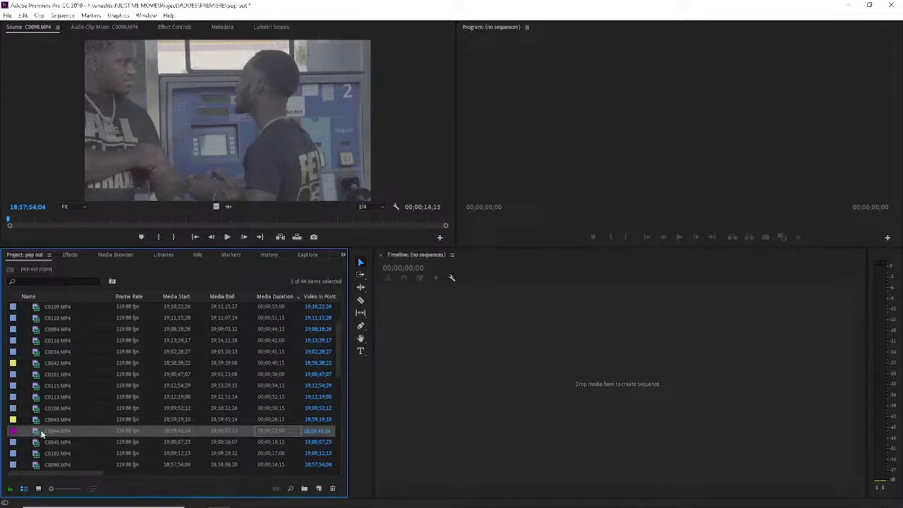
- Preview clips C0039, C0074 and C0104
{"action": "scroll", "coordinate": [40, 432], "scroll_direction": "down", "scroll_amount": 2}
{"action": "scroll", "coordinate": [40, 432], "scroll_direction": "down", "scroll_amount": 3}
{"action": "scroll", "coordinate": [40, 433], "scroll_direction": "down", "scroll_amount": 1}
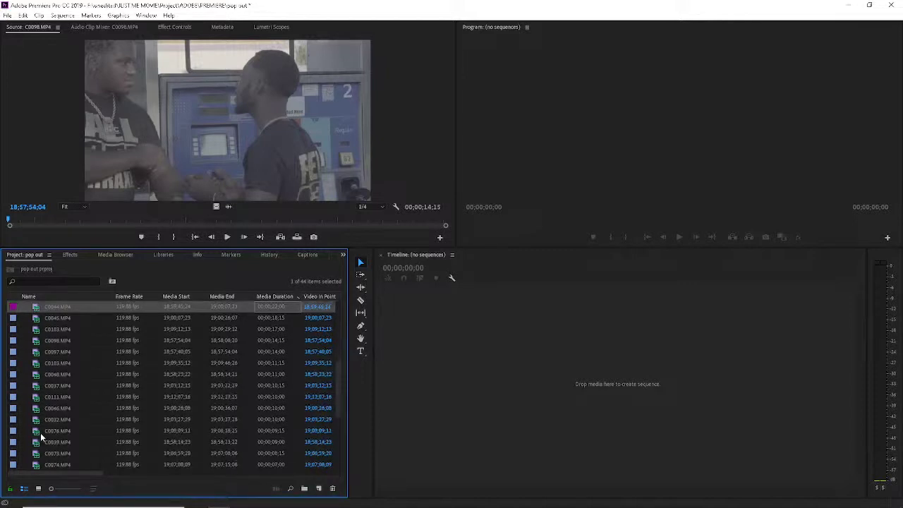
{"action": "double_click", "coordinate": [38, 443]}
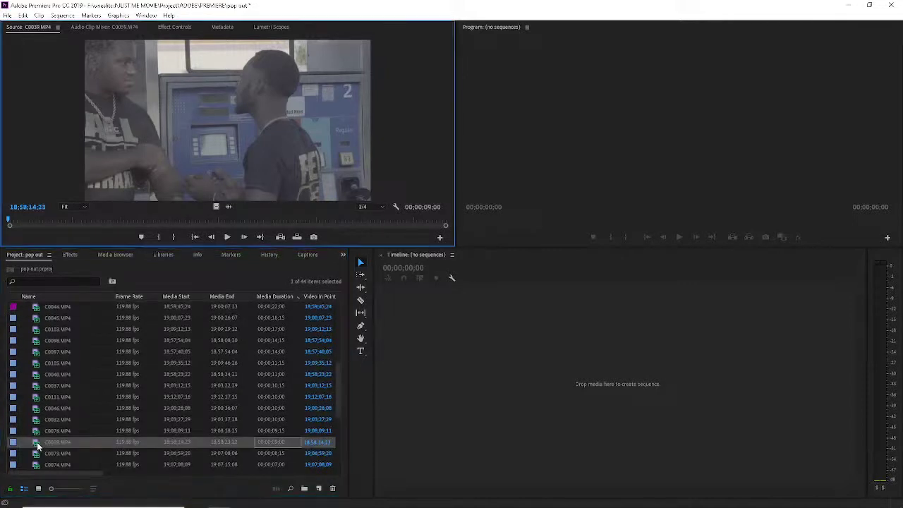
{"action": "scroll", "coordinate": [38, 443], "scroll_direction": "down", "scroll_amount": 1}
{"action": "scroll", "coordinate": [38, 445], "scroll_direction": "down", "scroll_amount": 1}
{"action": "double_click", "coordinate": [40, 442]}
{"action": "scroll", "coordinate": [43, 434], "scroll_direction": "down", "scroll_amount": 1}
{"action": "key", "text": "space"}
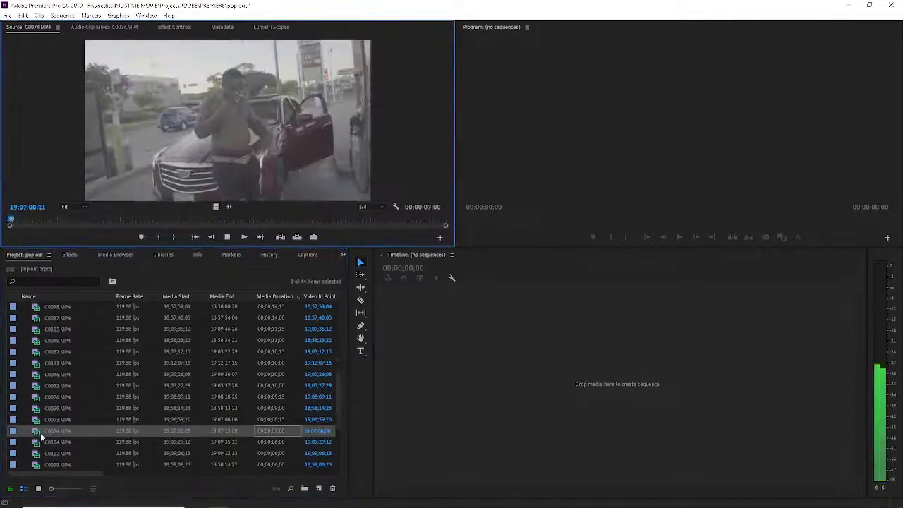
{"action": "double_click", "coordinate": [32, 443]}
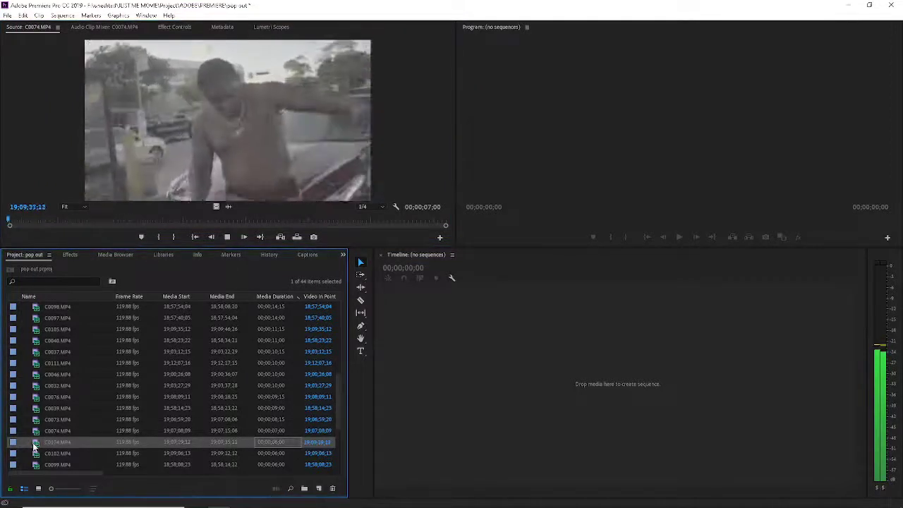
{"action": "key", "text": "space"}
- Select the 28 clips from C0044 down and label them Magenta
{"action": "scroll", "coordinate": [34, 424], "scroll_direction": "up", "scroll_amount": 5}
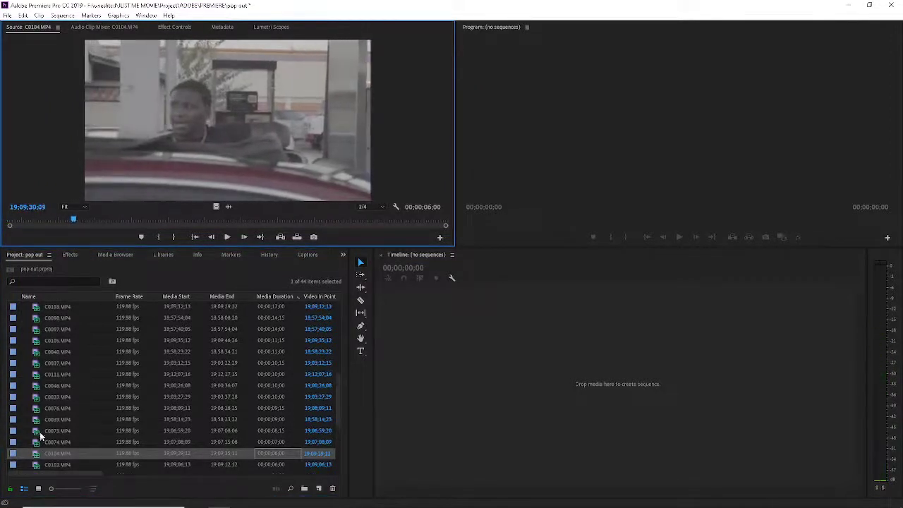
{"action": "left_click", "coordinate": [33, 379]}
{"action": "scroll", "coordinate": [34, 423], "scroll_direction": "down", "scroll_amount": 6}
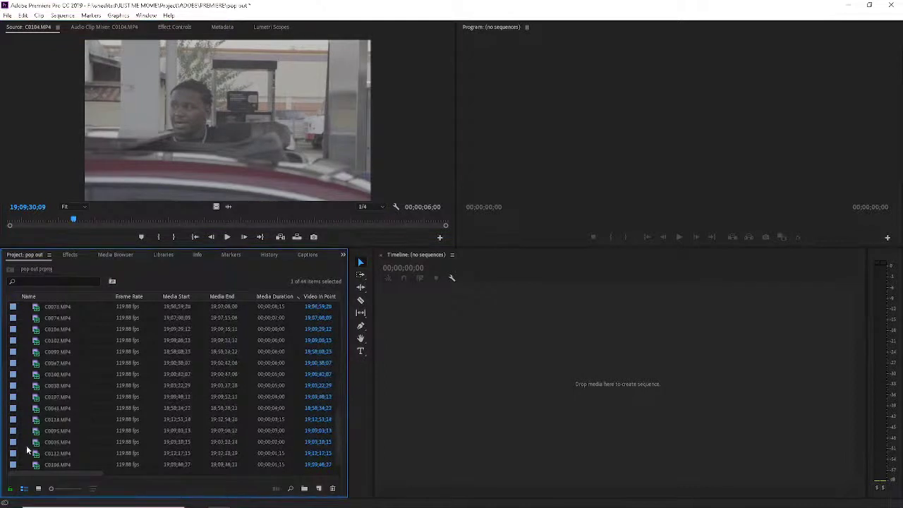
{"action": "left_click", "coordinate": [34, 464], "text": "shift"}
{"action": "right_click", "coordinate": [41, 444]}
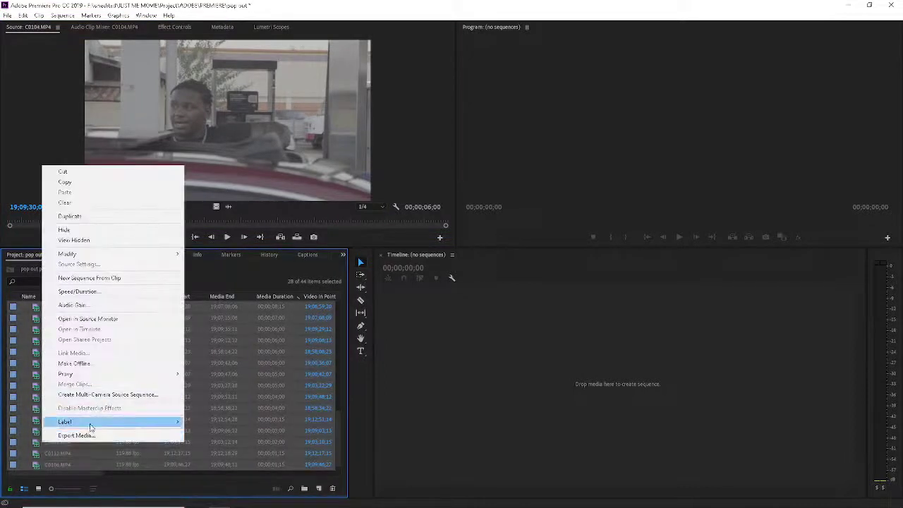
{"action": "mouse_move", "coordinate": [89, 422]}
{"action": "left_click", "coordinate": [233, 349]}
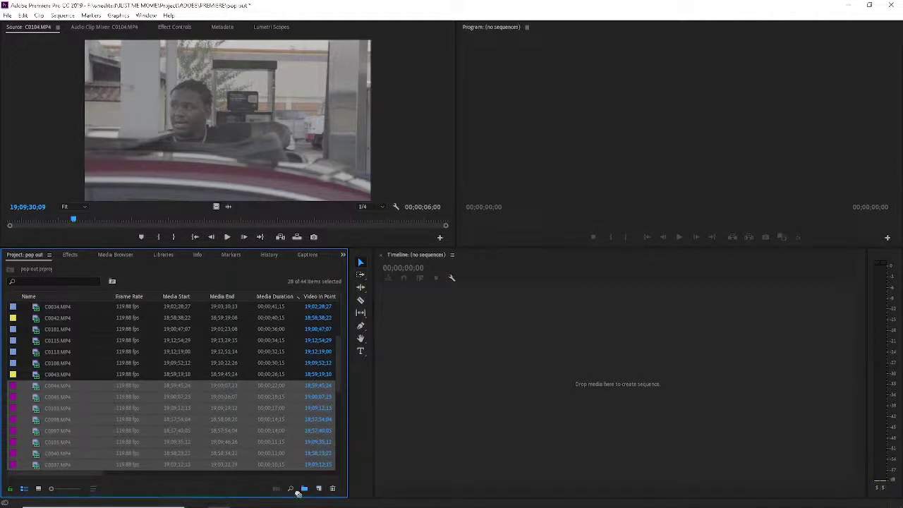
- Name the magenta-clip bin BROLL and file clips C0042 and C0043 into a new FILM bin
{"action": "left_click", "coordinate": [304, 489]}
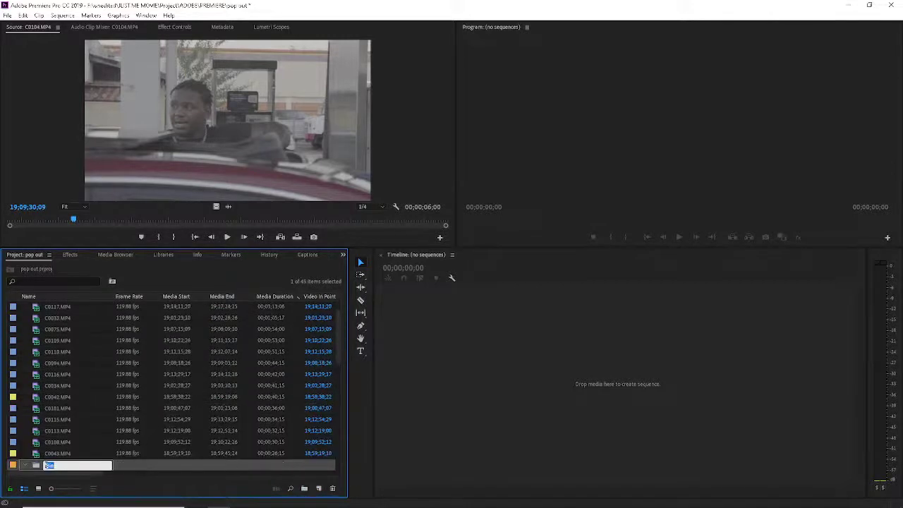
{"action": "type", "text": "B"}
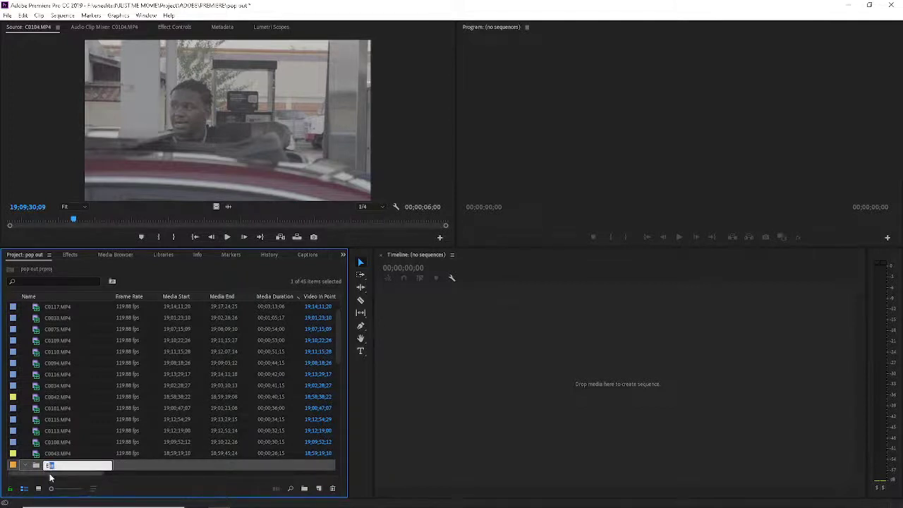
{"action": "type", "text": "ROLL"}
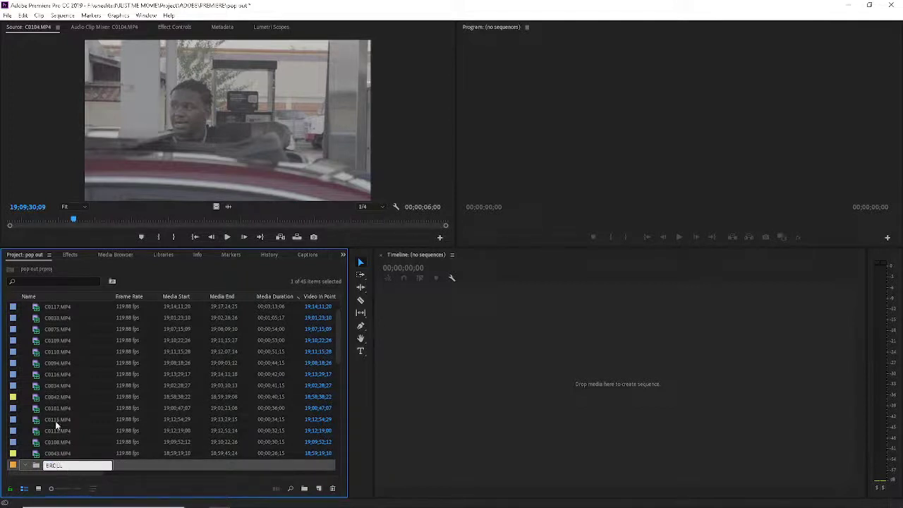
{"action": "left_click", "coordinate": [54, 455]}
{"action": "left_click", "coordinate": [56, 400], "text": "ctrl"}
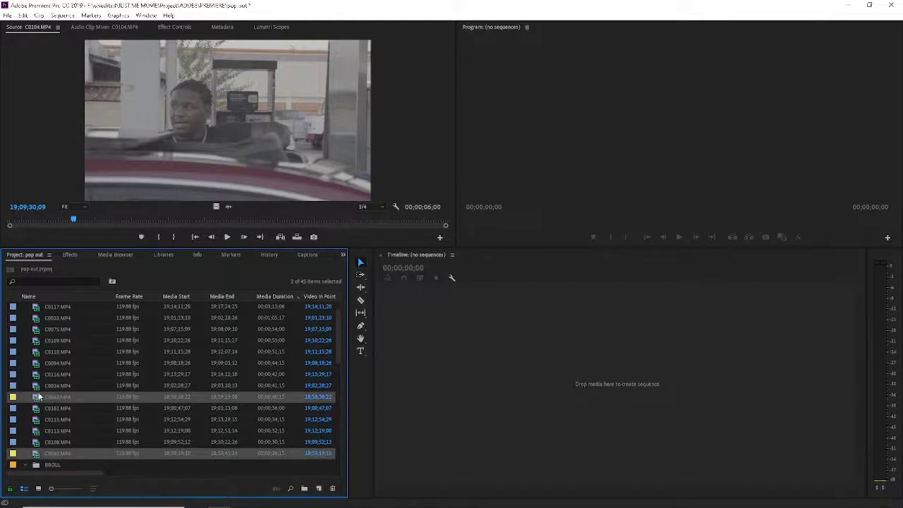
{"action": "left_click", "coordinate": [304, 489]}
{"action": "type", "text": "FILM"}
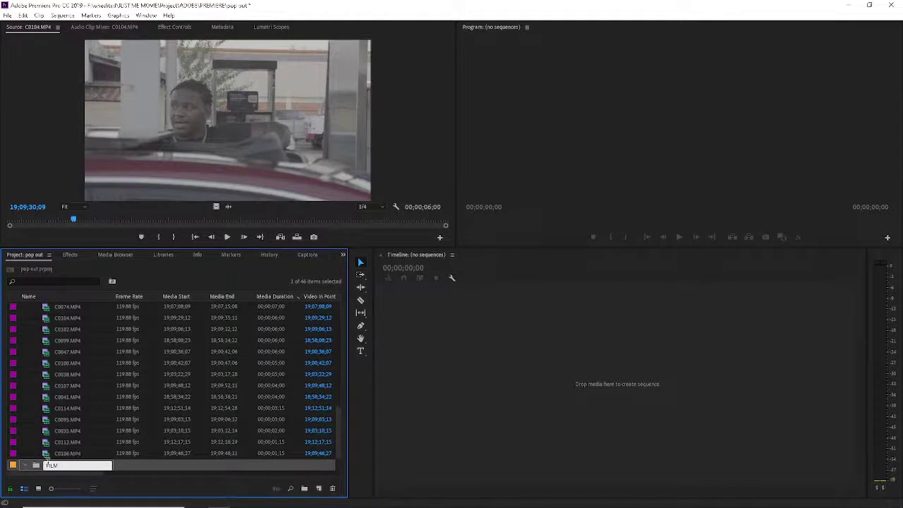
{"action": "left_click", "coordinate": [39, 472]}
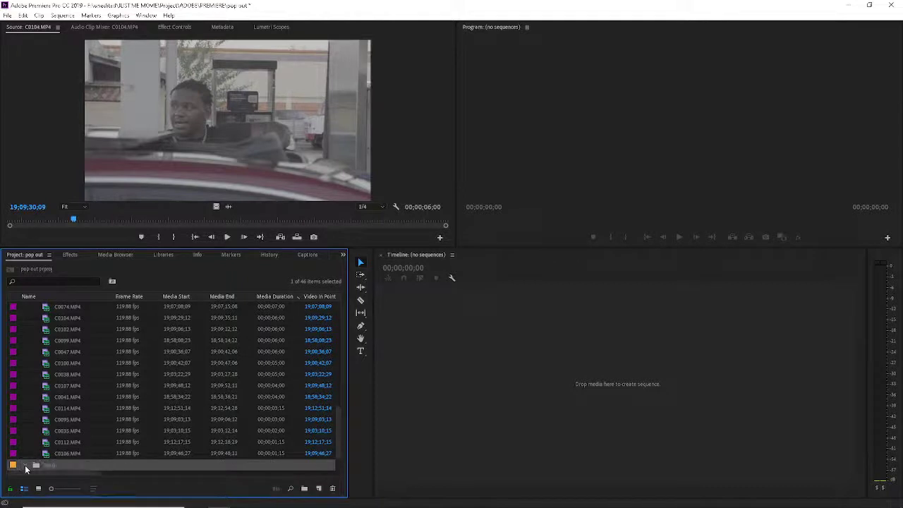
- Gather clips C0072 through C0108 into a new bin named Performance
{"action": "scroll", "coordinate": [30, 344], "scroll_direction": "up", "scroll_amount": 5}
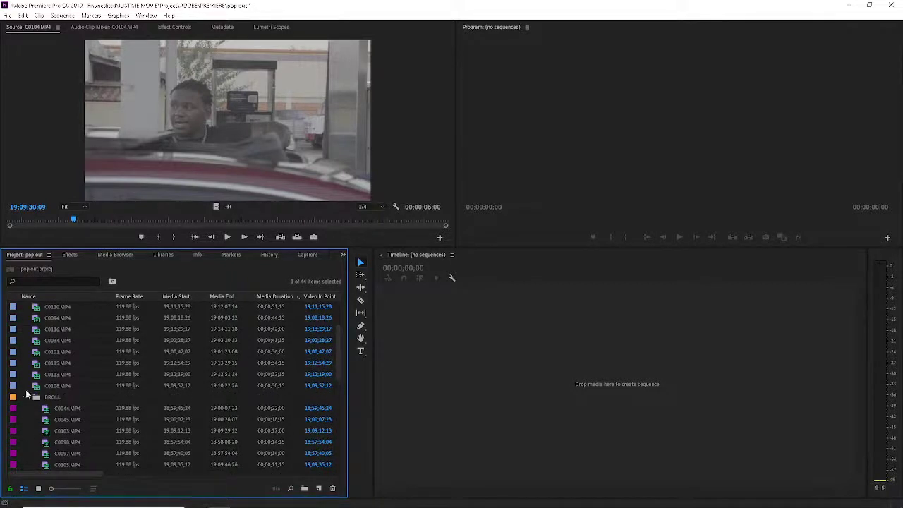
{"action": "left_click", "coordinate": [25, 397]}
{"action": "left_click", "coordinate": [42, 443]}
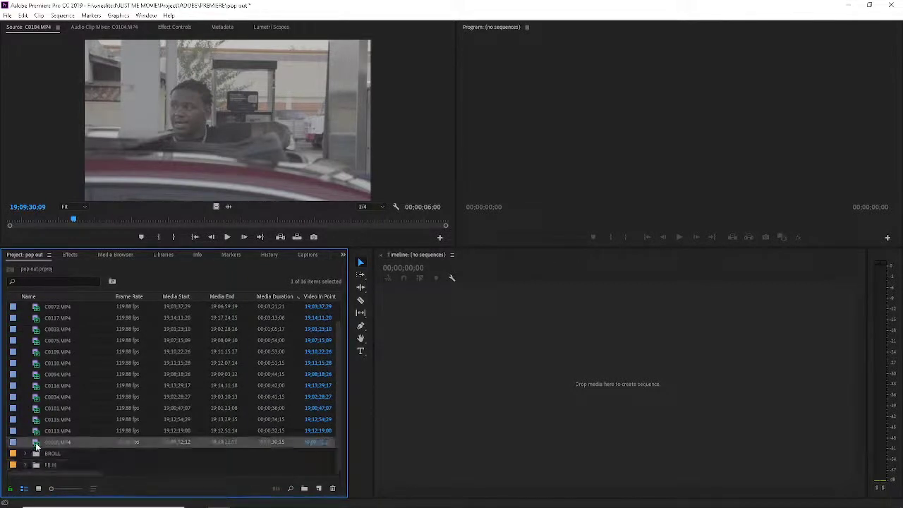
{"action": "scroll", "coordinate": [28, 416], "scroll_direction": "up", "scroll_amount": 1}
{"action": "left_click", "coordinate": [33, 323], "text": "shift"}
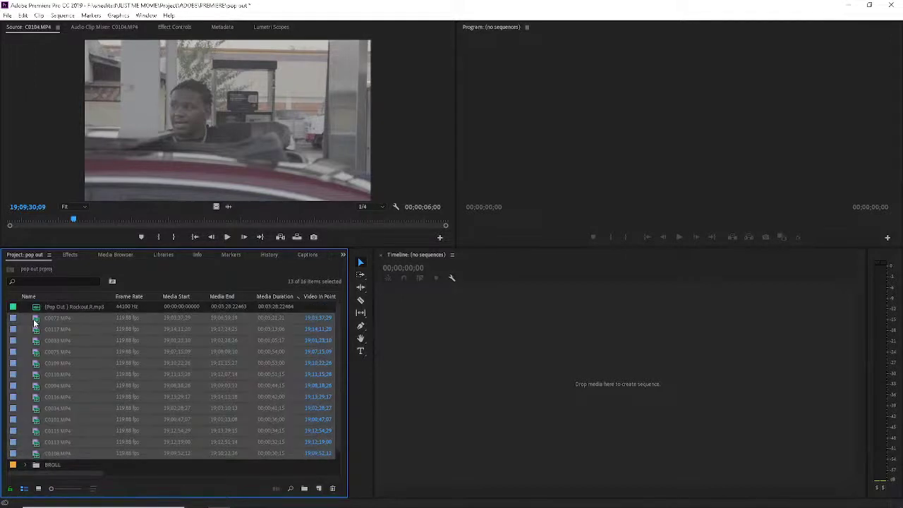
{"action": "left_click_drag", "start_coordinate": [33, 323], "coordinate": [304, 488]}
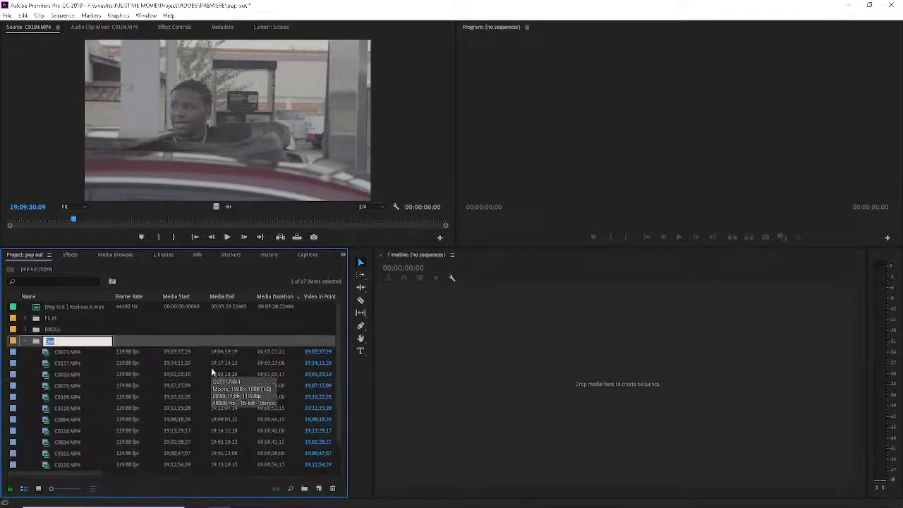
{"action": "type", "text": "f"}
{"action": "key", "text": "BackSpace"}
{"action": "key", "text": "BackSpace"}
{"action": "type", "text": "Per"}
{"action": "type", "text": "g"}
{"action": "key", "text": "BackSpace"}
{"action": "type", "text": "fo"}
{"action": "type", "text": "rmance"}
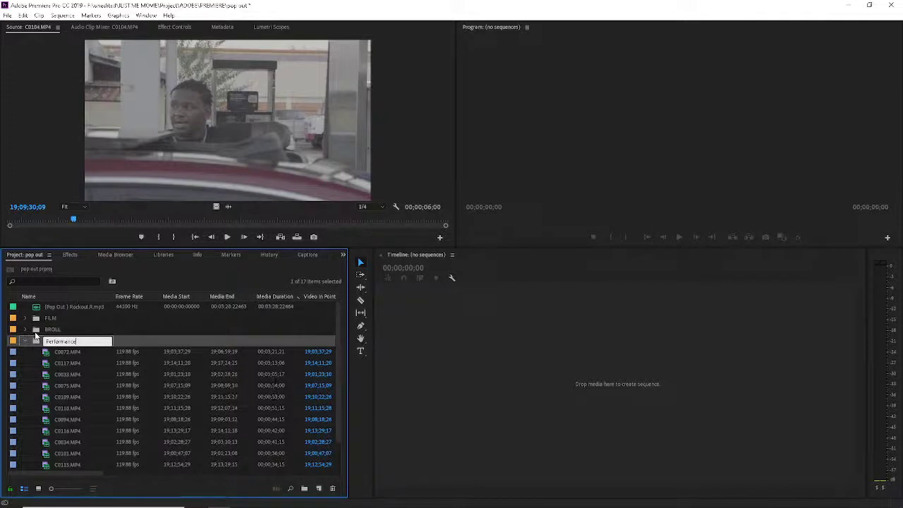
{"action": "left_click", "coordinate": [28, 339]}
- Collapse the Performance bin, commit the BROLL bin name, and select the song audio
{"action": "left_click", "coordinate": [27, 340]}
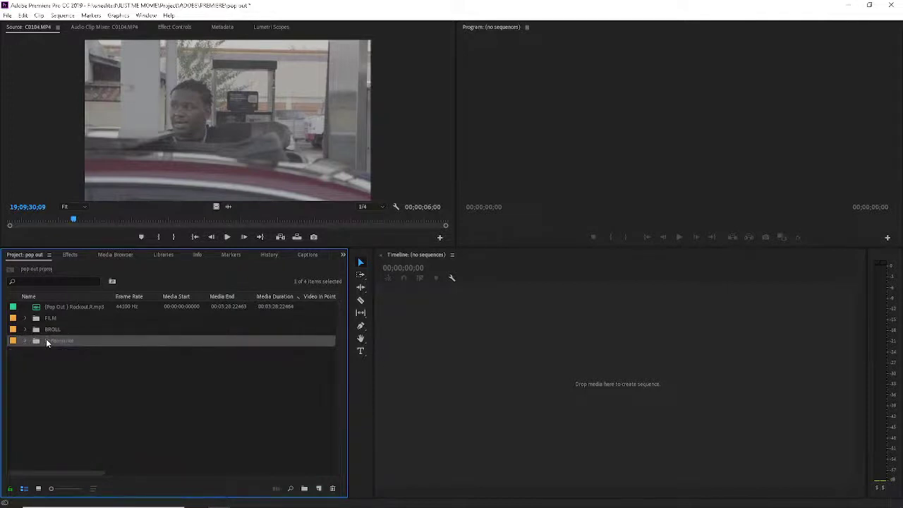
{"action": "left_click", "coordinate": [41, 330]}
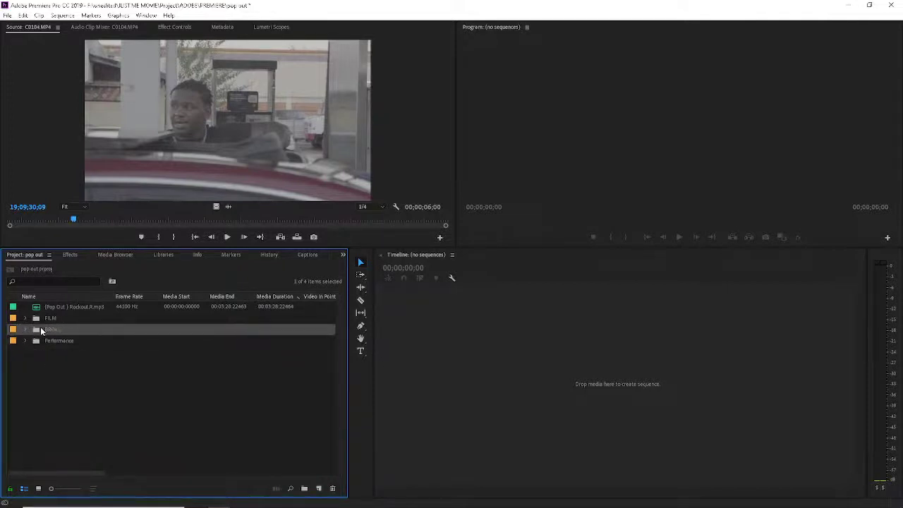
{"action": "left_click", "coordinate": [43, 320]}
{"action": "left_click", "coordinate": [42, 309]}
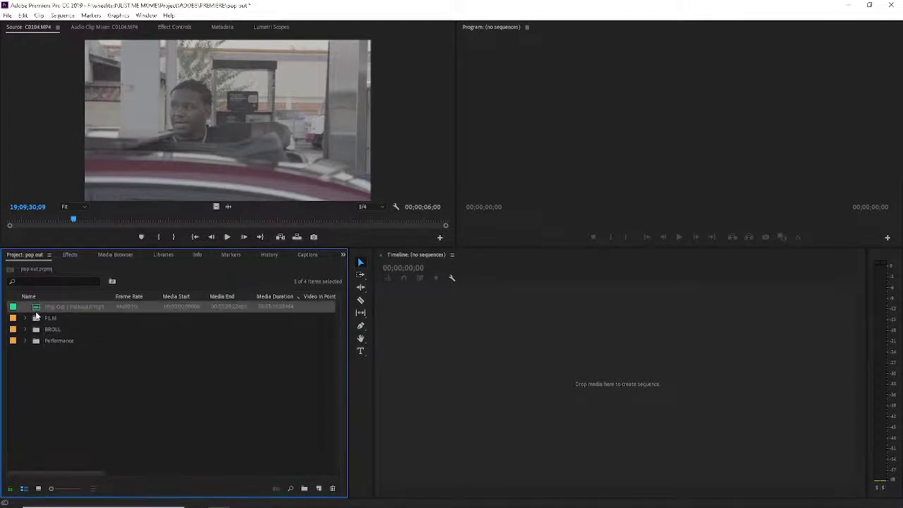
- Preview the Rockout song, then build a C0042 sequence from FILM's C0042.MP4 and empty its tracks
{"action": "double_click", "coordinate": [36, 310]}
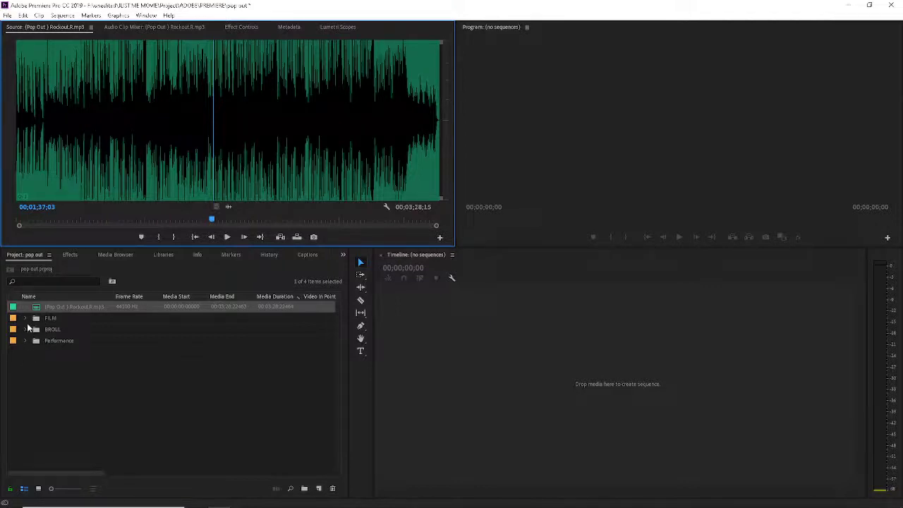
{"action": "left_click", "coordinate": [27, 326]}
{"action": "left_click", "coordinate": [25, 318]}
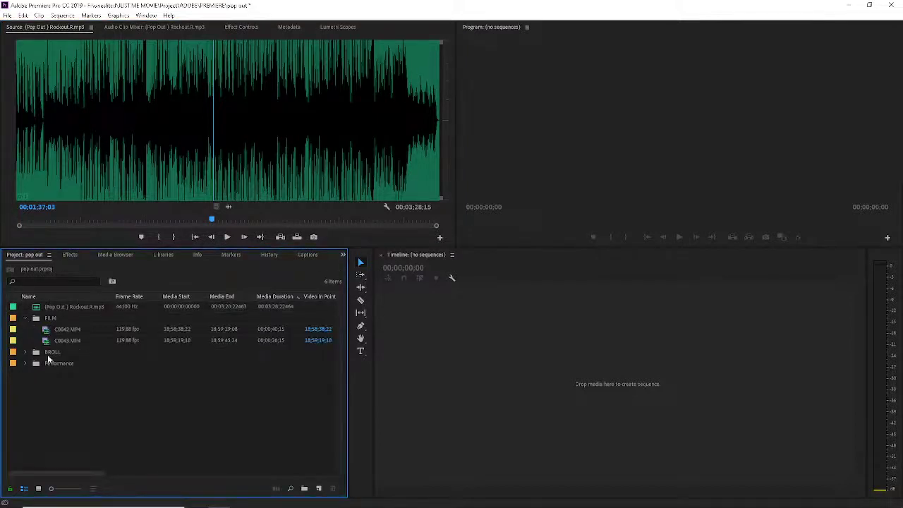
{"action": "left_click", "coordinate": [55, 330]}
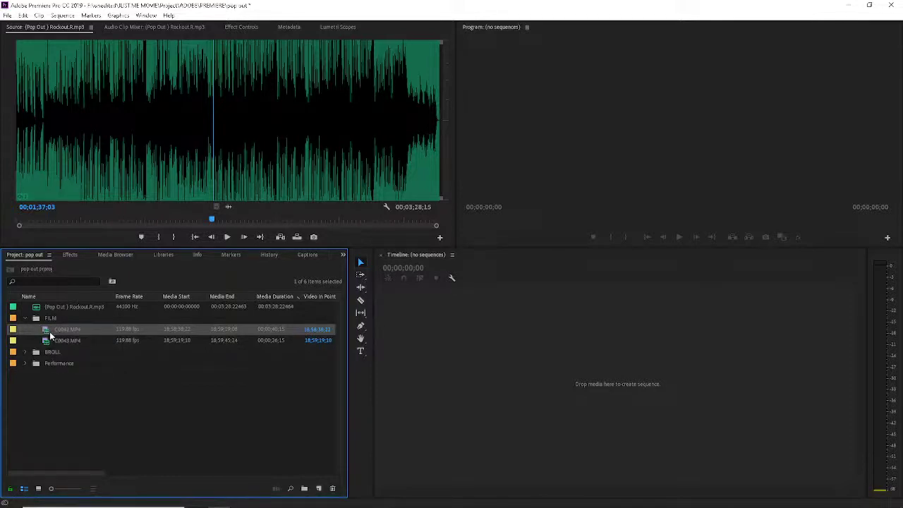
{"action": "mouse_move", "coordinate": [48, 334]}
{"action": "left_mouse_down"}
{"action": "mouse_move", "coordinate": [421, 348]}
{"action": "mouse_move", "coordinate": [601, 339]}
{"action": "mouse_move", "coordinate": [559, 381]}
{"action": "left_mouse_up"}
{"action": "key", "text": "Delete"}
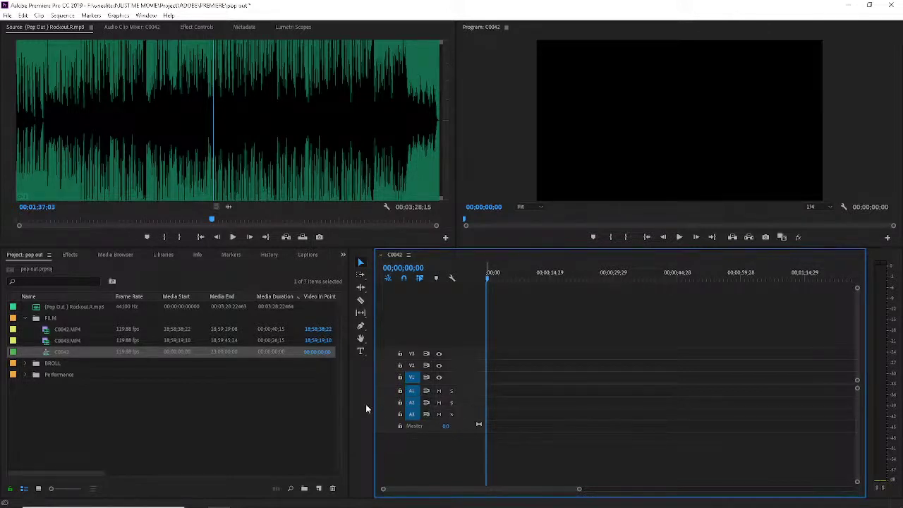
- Place Rockout.R.mp3 on track A4, play it briefly, and return the playhead to 00:00
{"action": "left_click_drag", "start_coordinate": [374, 409], "coordinate": [314, 412]}
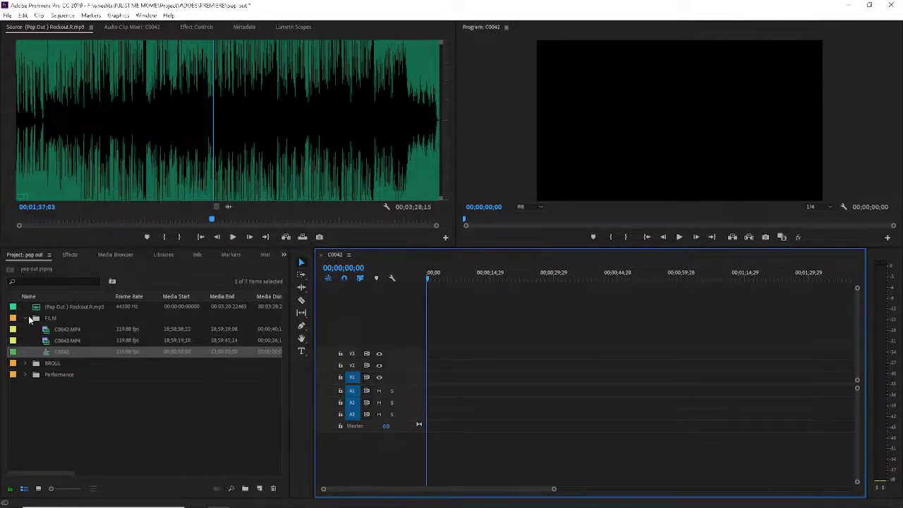
{"action": "mouse_move", "coordinate": [28, 311]}
{"action": "left_mouse_down"}
{"action": "mouse_move", "coordinate": [432, 452]}
{"action": "mouse_move", "coordinate": [397, 448]}
{"action": "left_mouse_up"}
{"action": "key", "text": "space"}
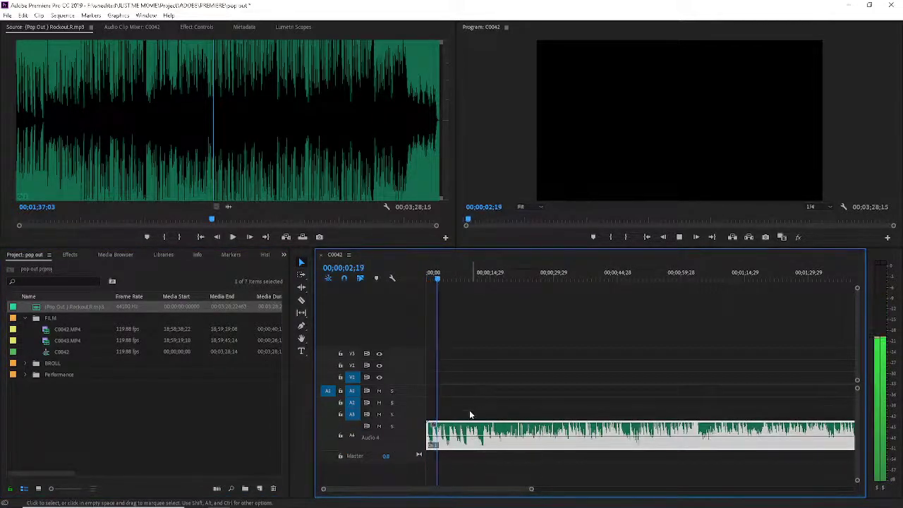
{"action": "key", "text": "space"}
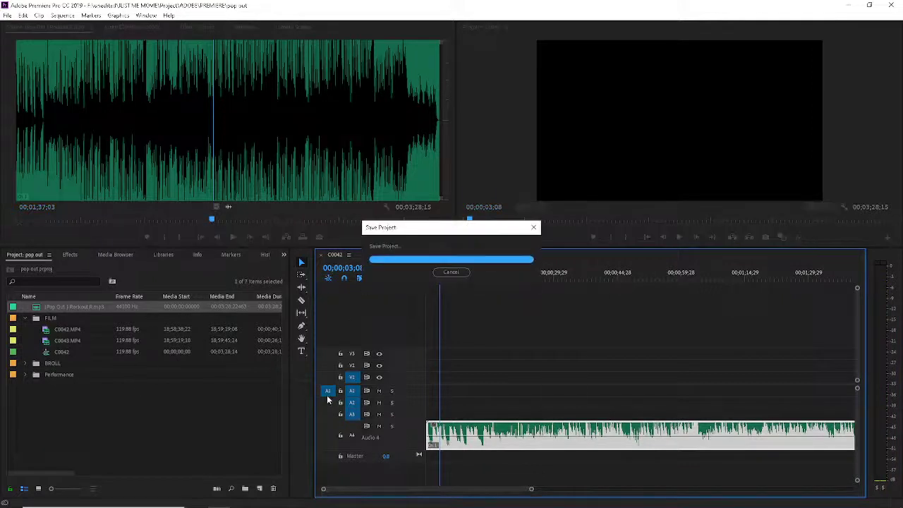
{"action": "left_click_drag", "start_coordinate": [530, 488], "coordinate": [444, 488]}
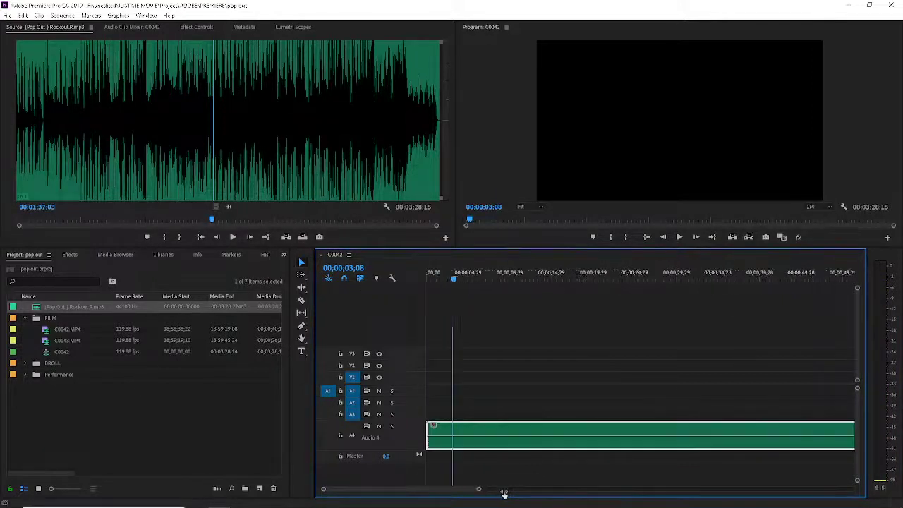
{"action": "left_click_drag", "start_coordinate": [472, 278], "coordinate": [427, 282]}
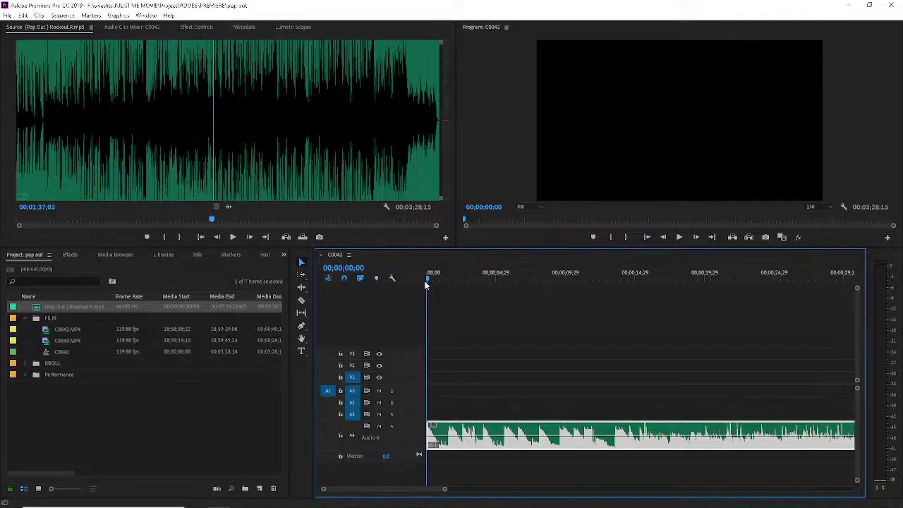
- Open the Performance bin and preview clip C0072.MP4 in the Source monitor
{"action": "left_click", "coordinate": [54, 374]}
{"action": "left_click", "coordinate": [25, 319]}
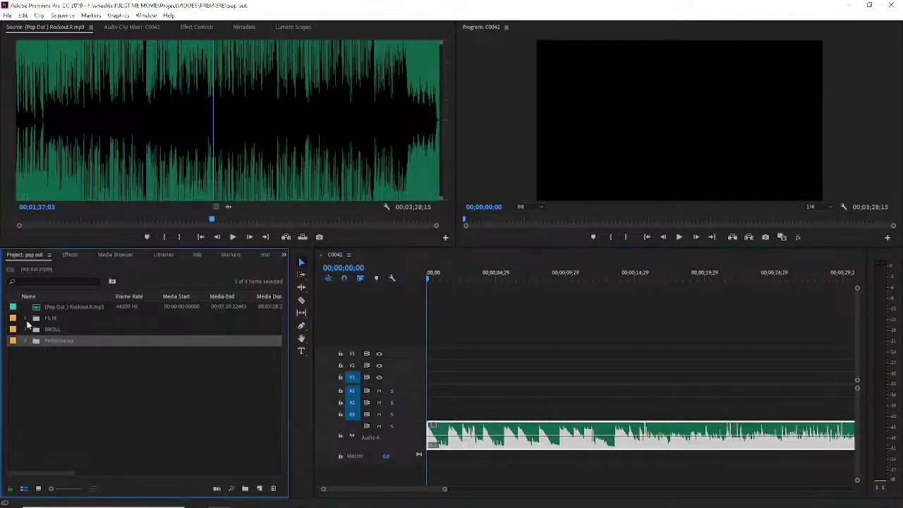
{"action": "double_click", "coordinate": [38, 343]}
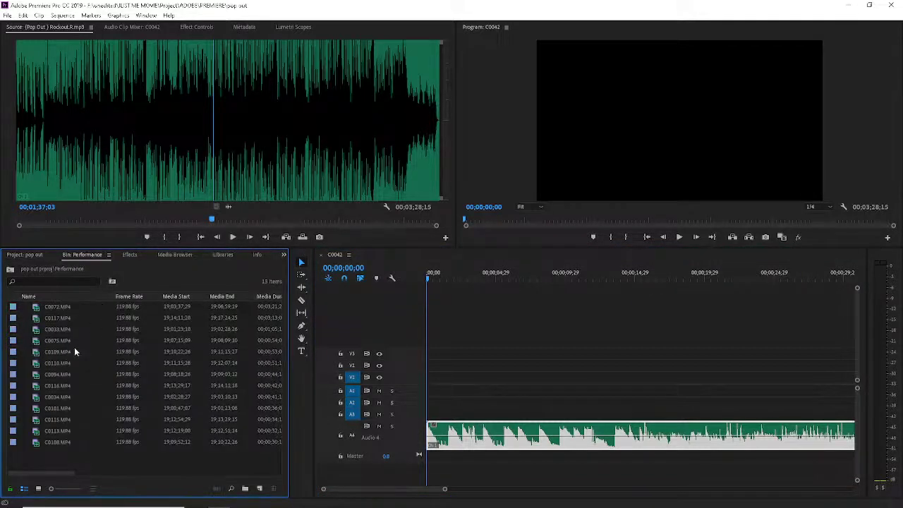
{"action": "double_click", "coordinate": [38, 309]}
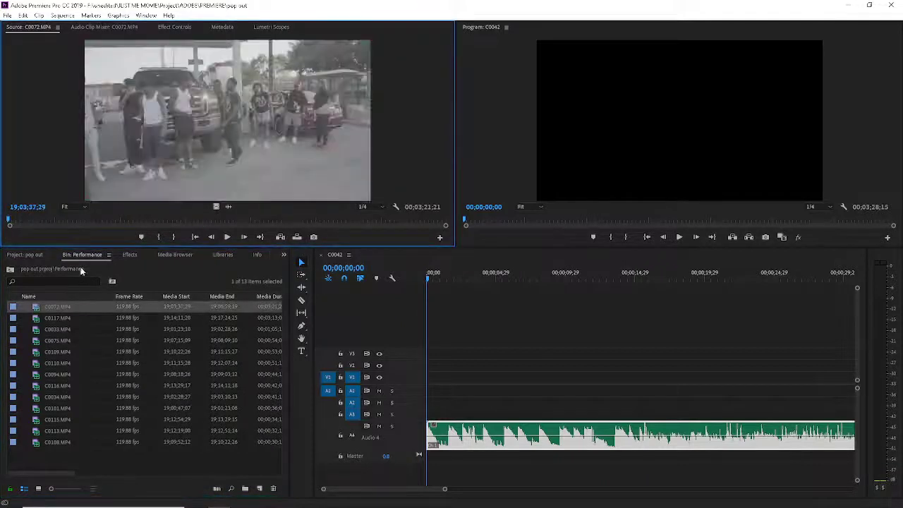
{"action": "key", "text": "space"}
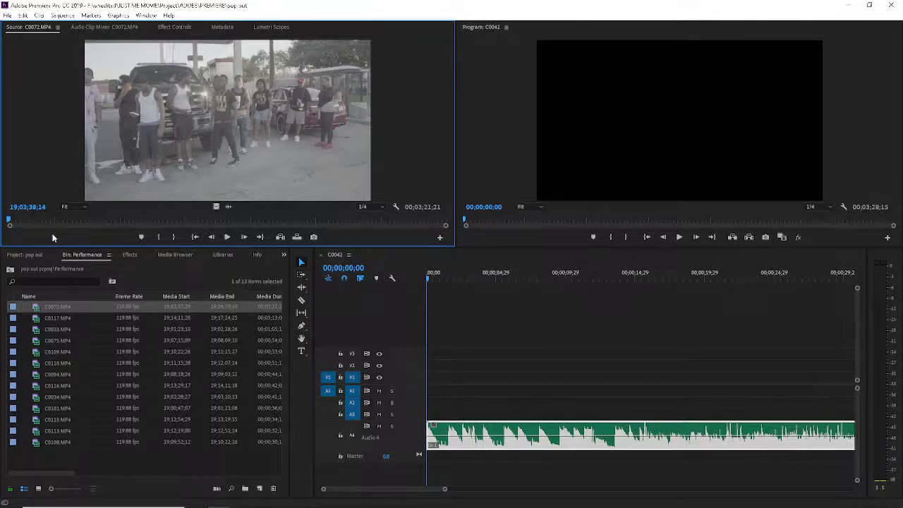
{"action": "key", "text": "space"}
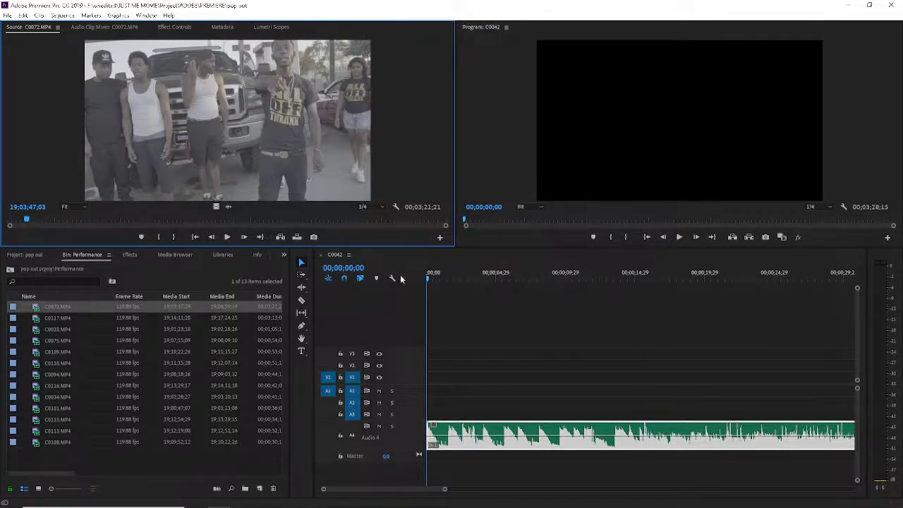
- Play the sequence to 00;00;17;04 and set C0072.MP4's In point at 19:03:47:03
{"action": "left_click", "coordinate": [426, 277]}
{"action": "key", "text": "space"}
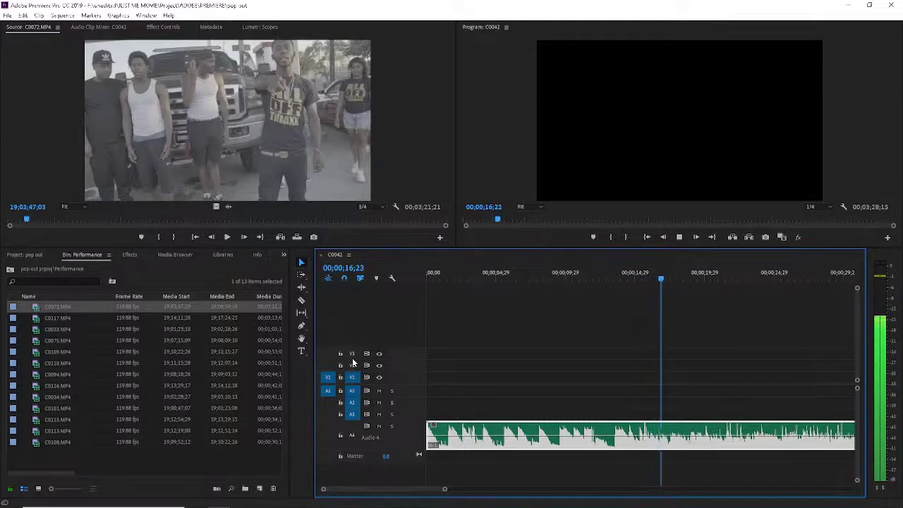
{"action": "key", "text": "space"}
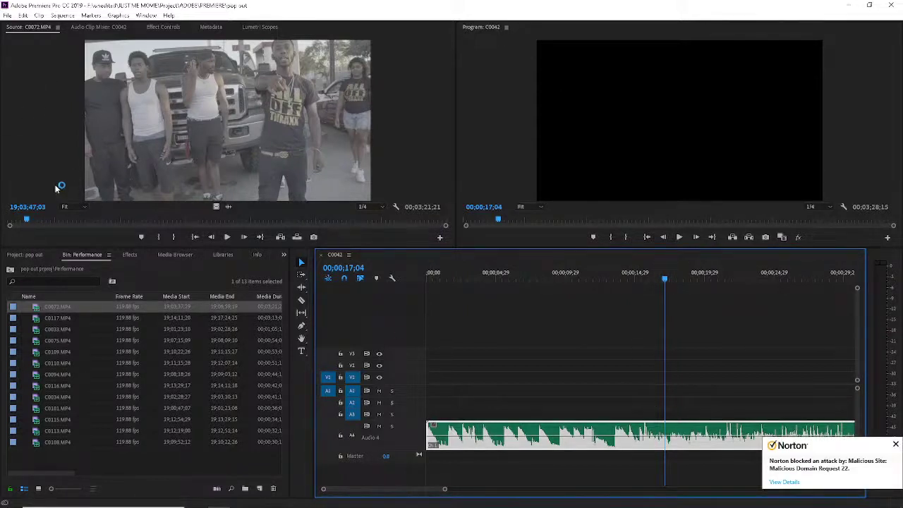
{"action": "left_click", "coordinate": [161, 237]}
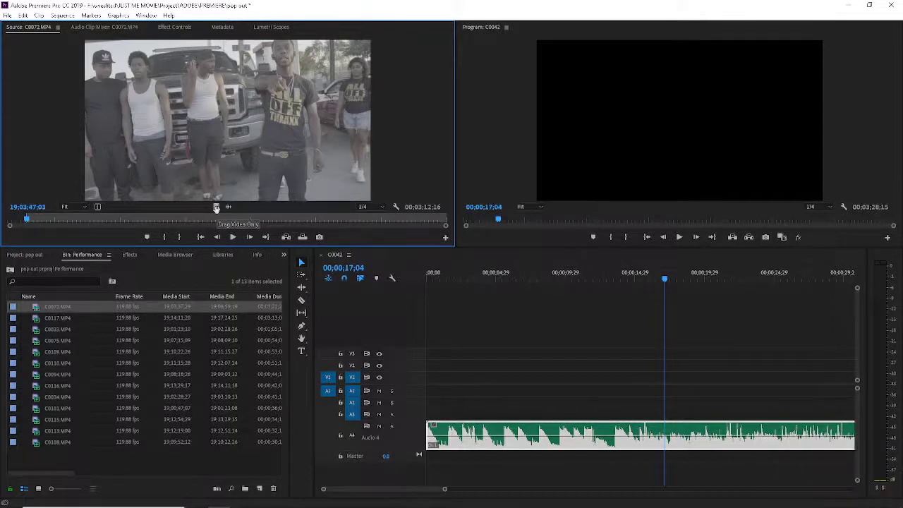
- Drop C0072.MP4's video on V1 at 00;00;17;04, extend its start earlier, and load C0117.MP4
{"action": "left_click_drag", "start_coordinate": [217, 209], "coordinate": [670, 379]}
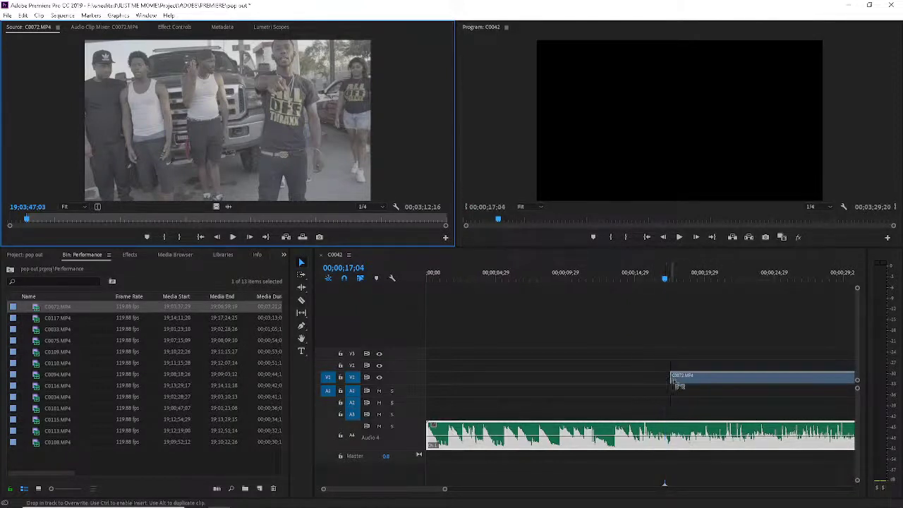
{"action": "left_click_drag", "start_coordinate": [671, 380], "coordinate": [669, 381]}
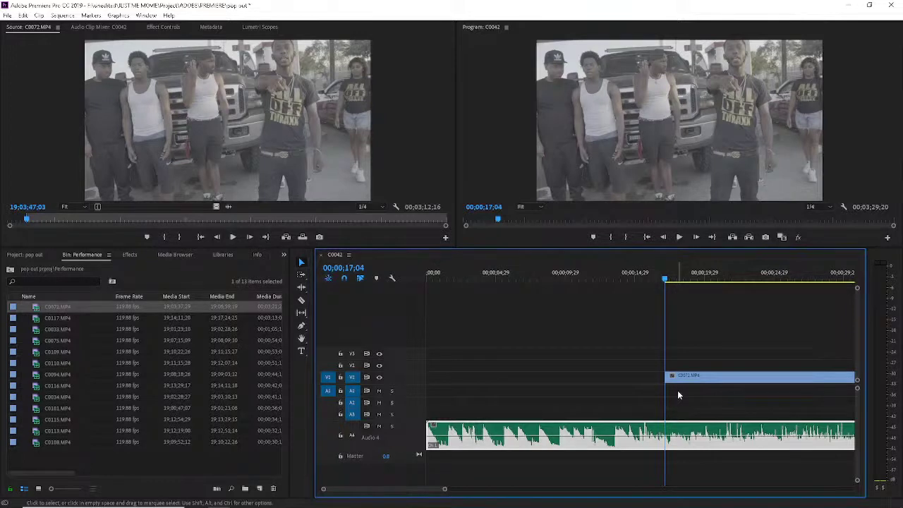
{"action": "key", "text": "space"}
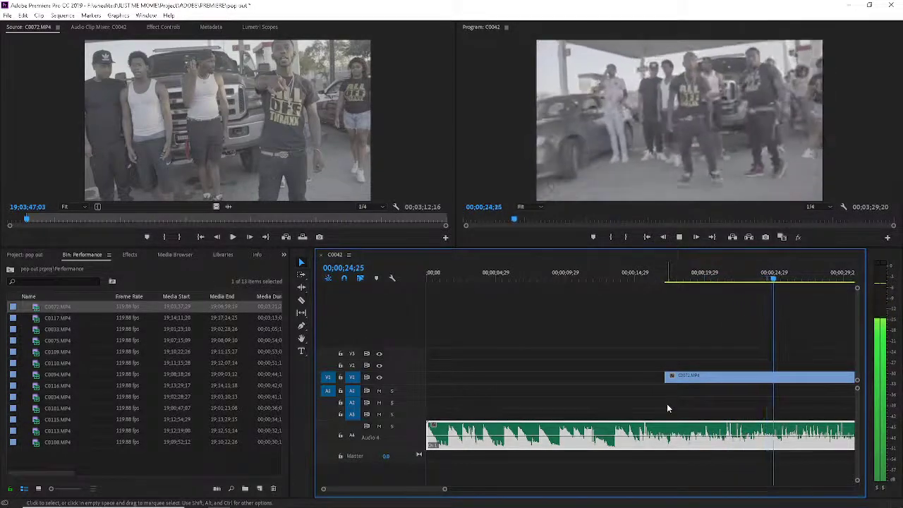
{"action": "key", "text": "space"}
{"action": "left_click_drag", "start_coordinate": [644, 376], "coordinate": [519, 376]}
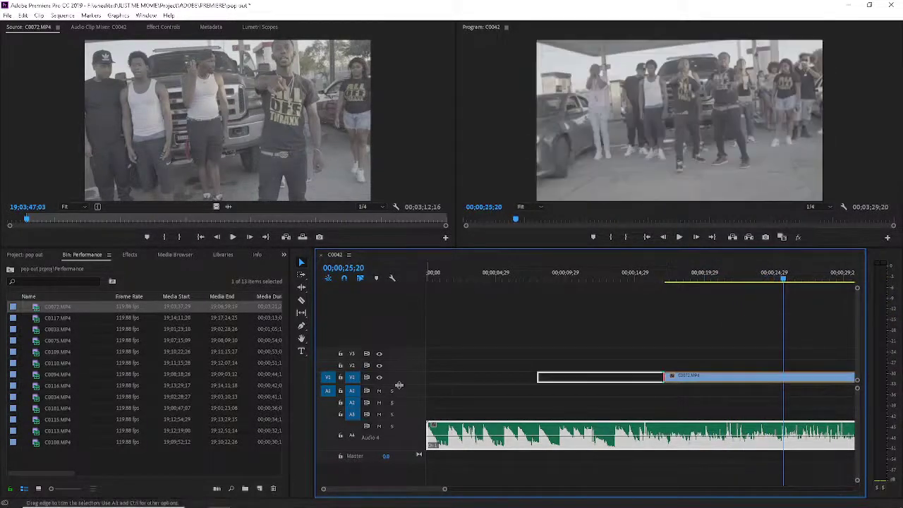
{"action": "double_click", "coordinate": [25, 319]}
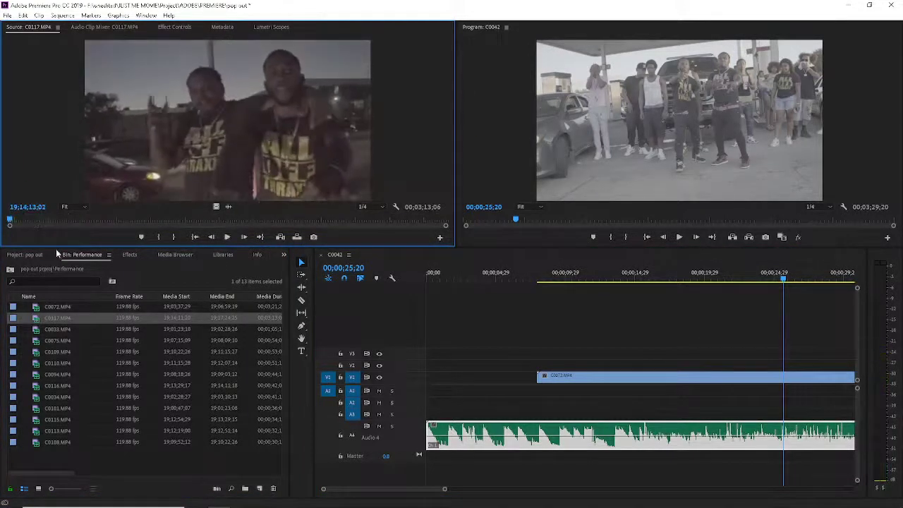
- Preview C0117.MP4 and park the sequence playhead one frame after 00;00;19;03
{"action": "key", "text": "space"}
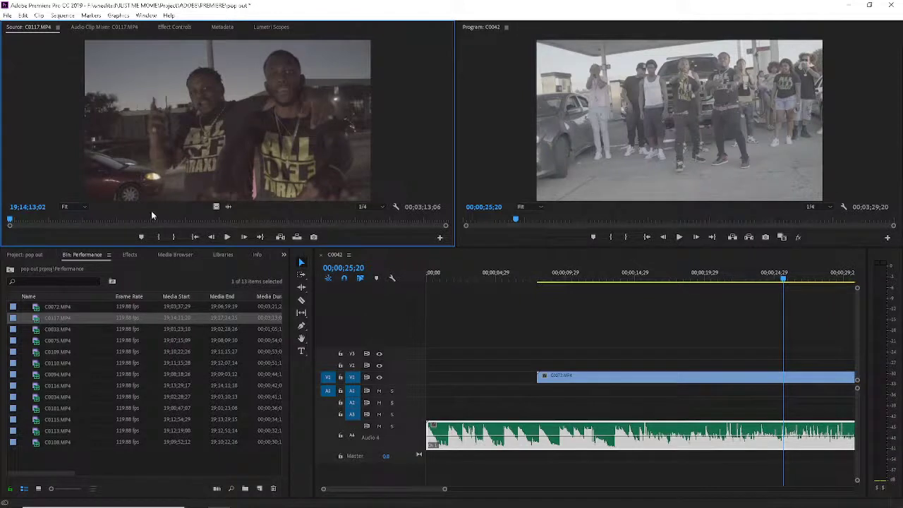
{"action": "left_click", "coordinate": [7, 220]}
{"action": "key", "text": "space"}
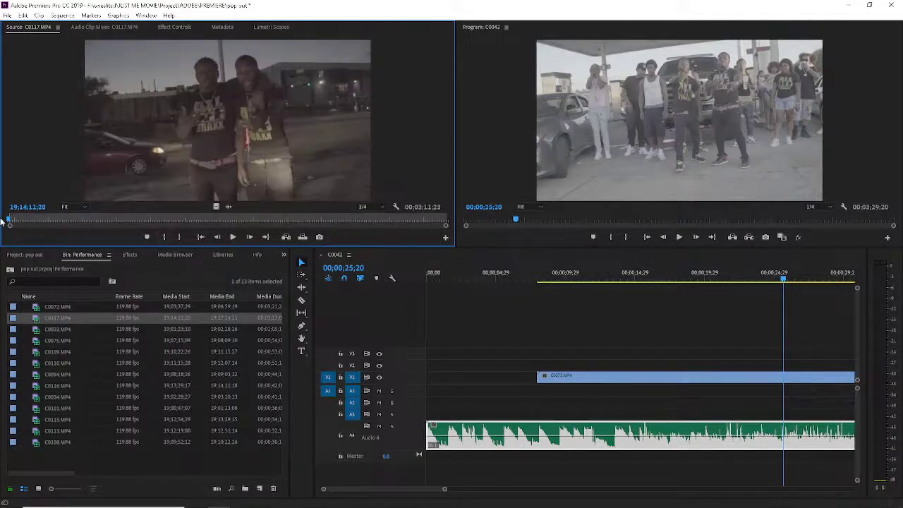
{"action": "key", "text": "space"}
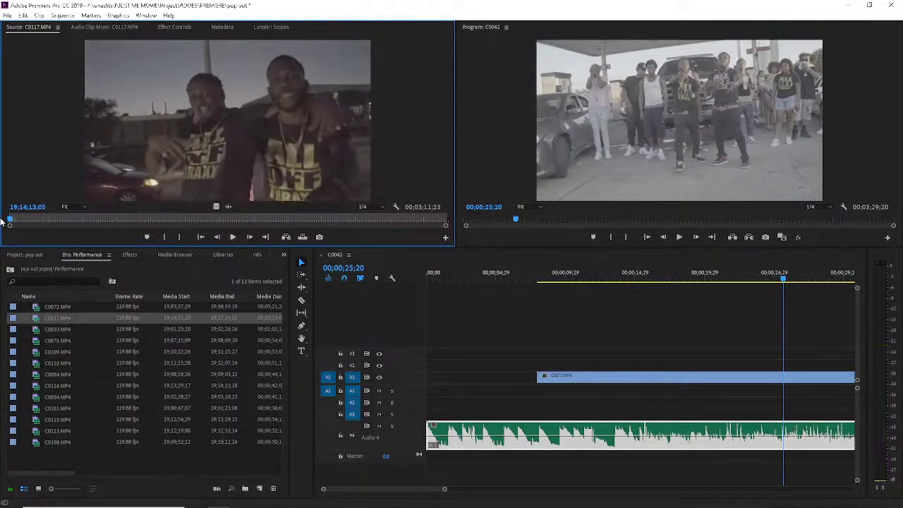
{"action": "left_click", "coordinate": [611, 278]}
{"action": "key", "text": "space"}
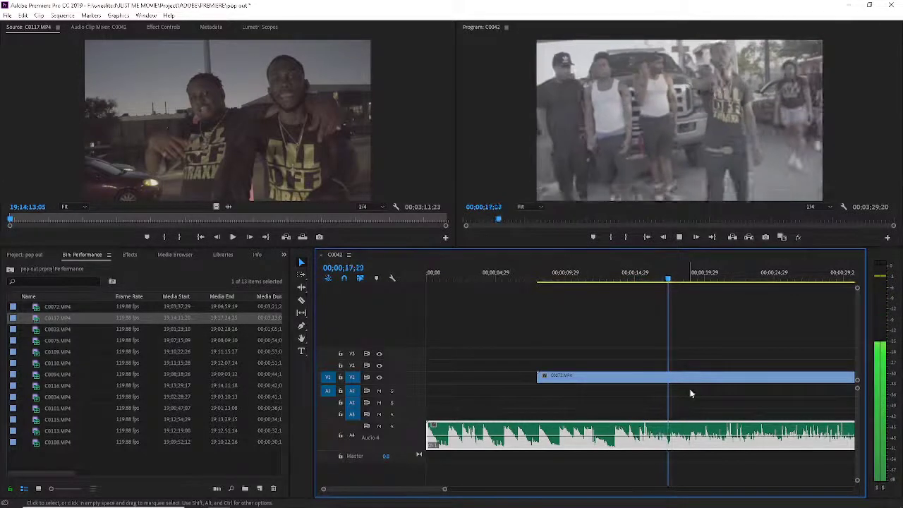
{"action": "key", "text": "space"}
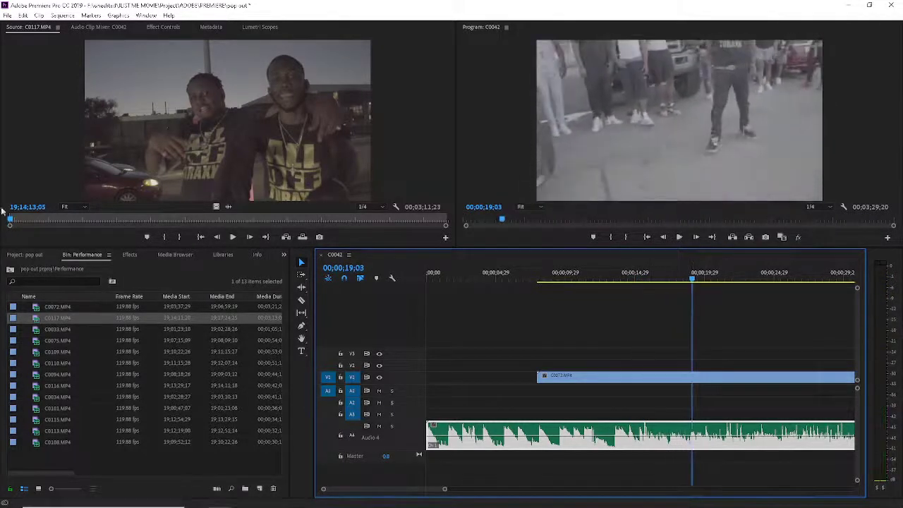
{"action": "key", "text": "Right"}
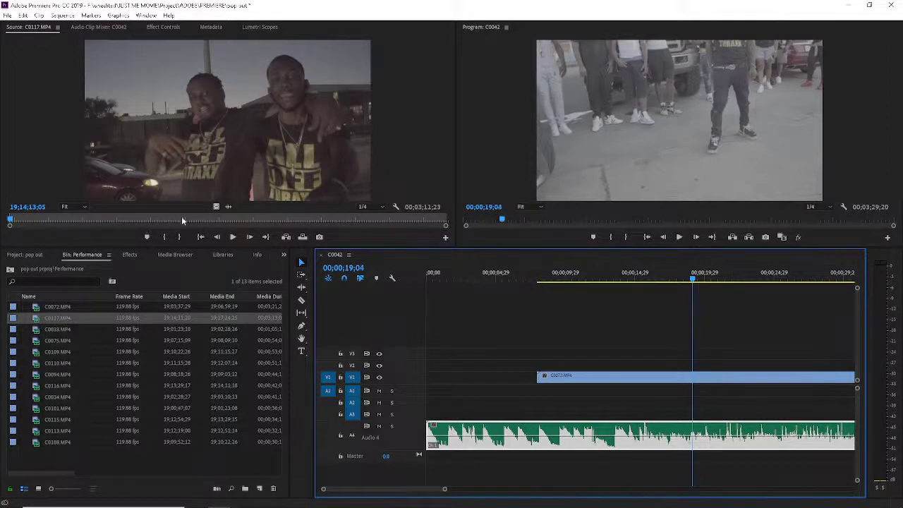
- Place C0117.MP4's video on V2 at the playhead, save, and pull its start earlier
{"action": "left_click_drag", "start_coordinate": [216, 205], "coordinate": [713, 365]}
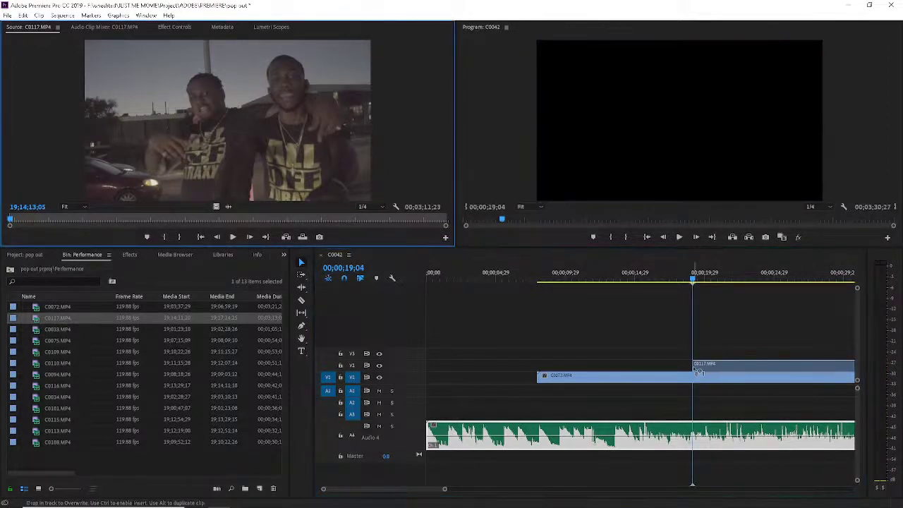
{"action": "key", "text": "space"}
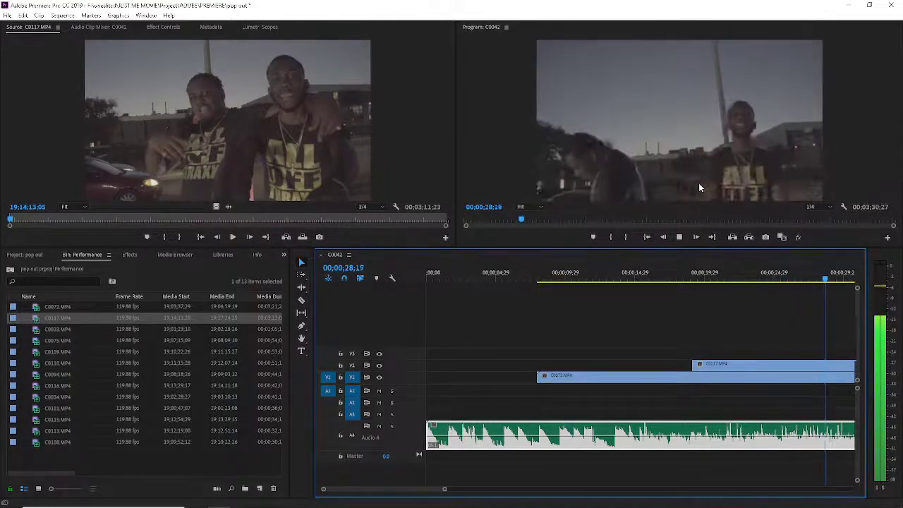
{"action": "key", "text": "space"}
{"action": "key", "text": "ctrl+s"}
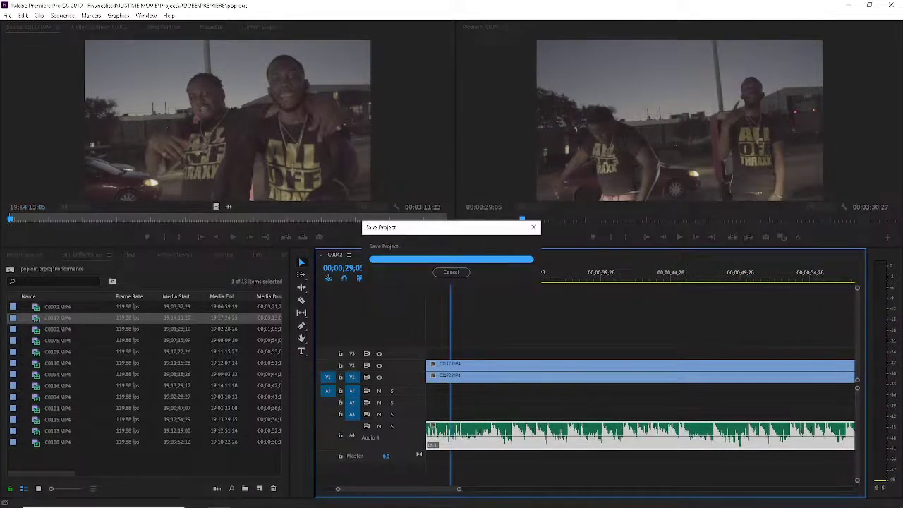
{"action": "left_click_drag", "start_coordinate": [388, 487], "coordinate": [374, 489]}
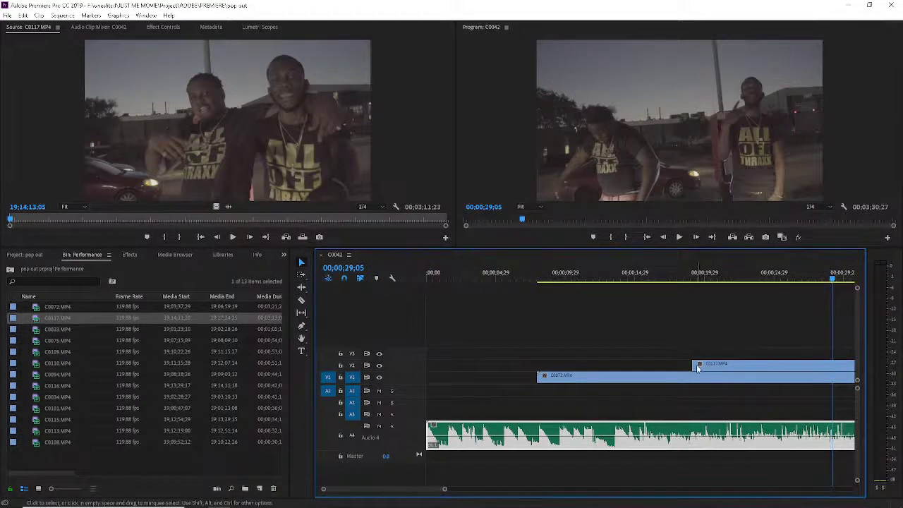
{"action": "left_click_drag", "start_coordinate": [697, 368], "coordinate": [678, 368]}
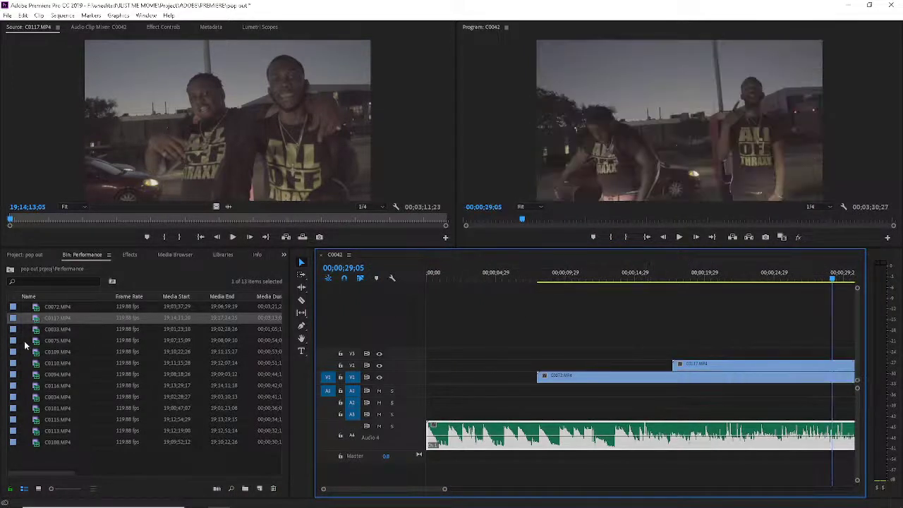
- Preview C0033, mark its In point at 19;01;39;02, and play the sequence from about 13 seconds
{"action": "double_click", "coordinate": [36, 332]}
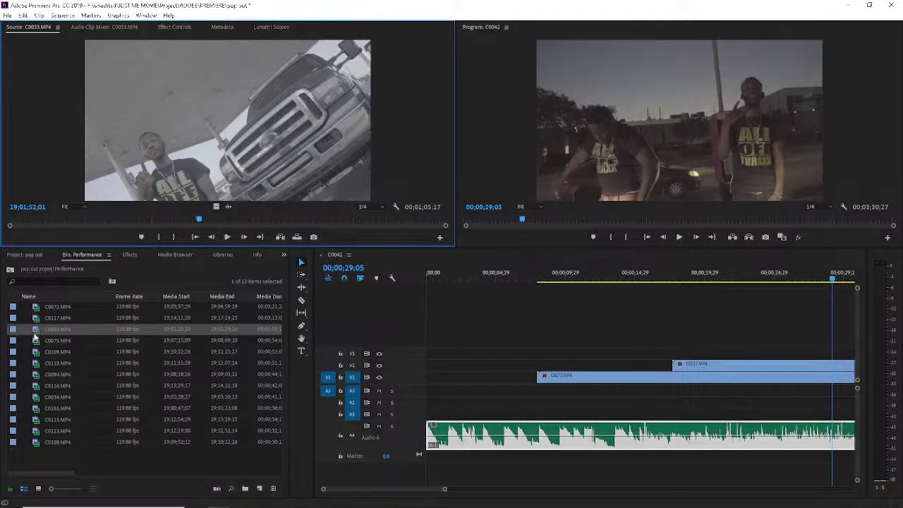
{"action": "key", "text": "space"}
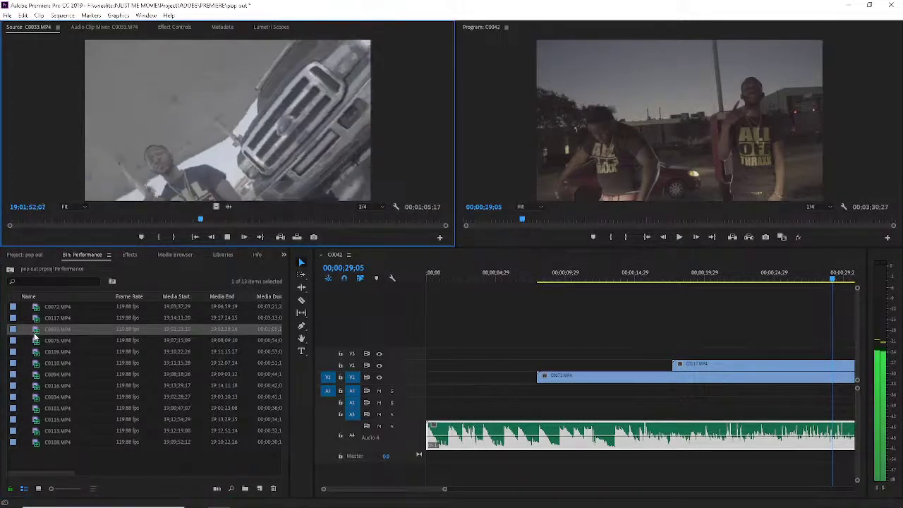
{"action": "left_click", "coordinate": [4, 223]}
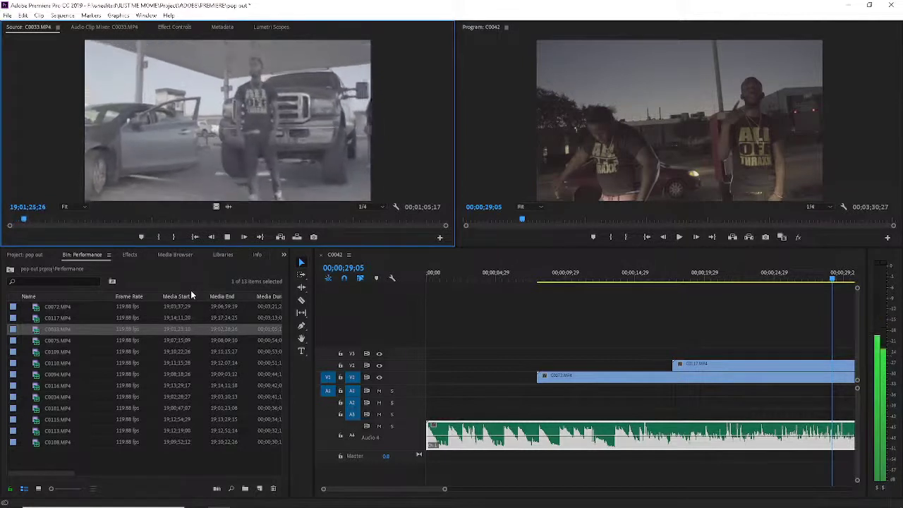
{"action": "key", "text": "space"}
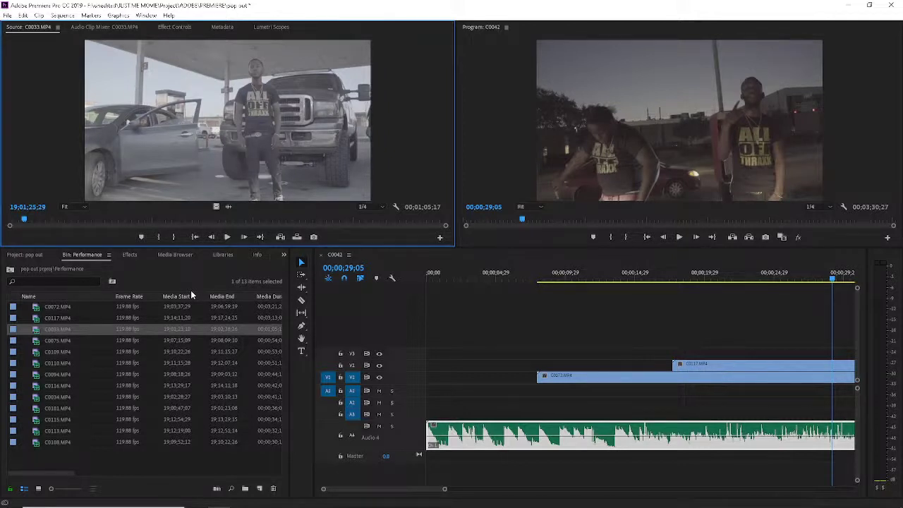
{"action": "key", "text": "space"}
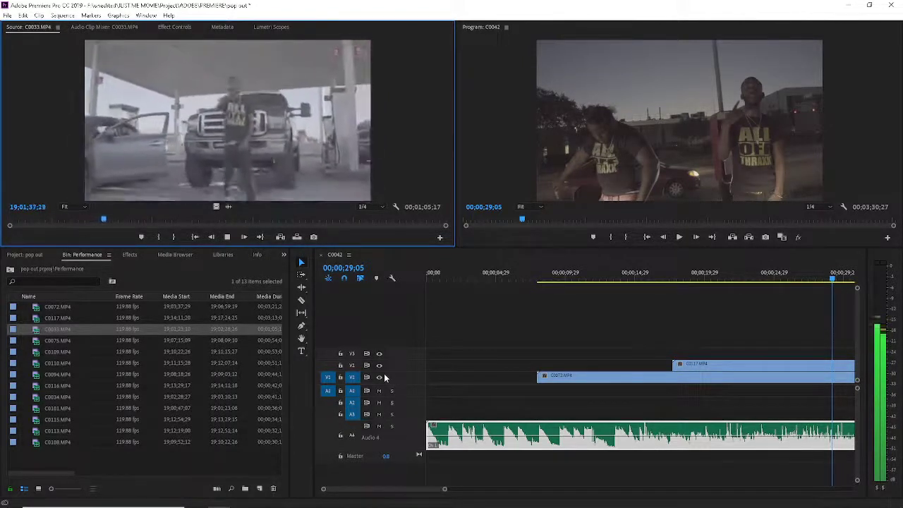
{"action": "key", "text": "space"}
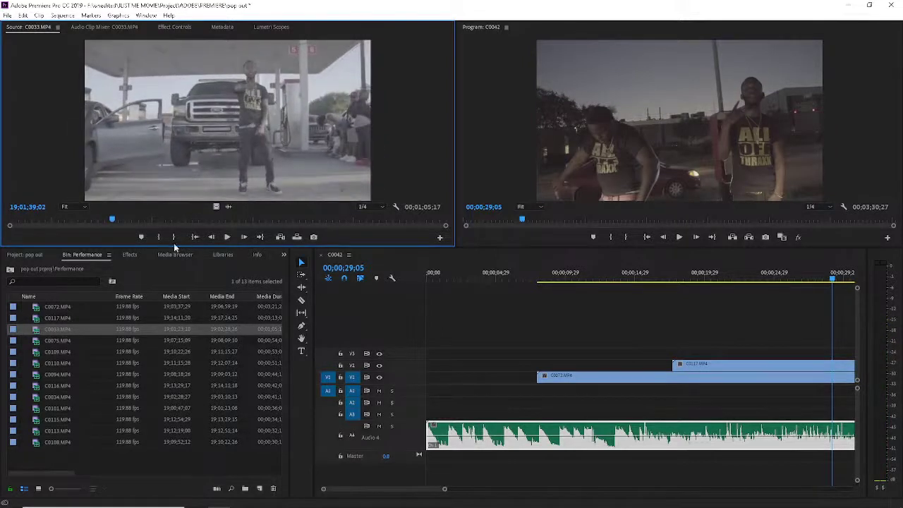
{"action": "left_click", "coordinate": [156, 237]}
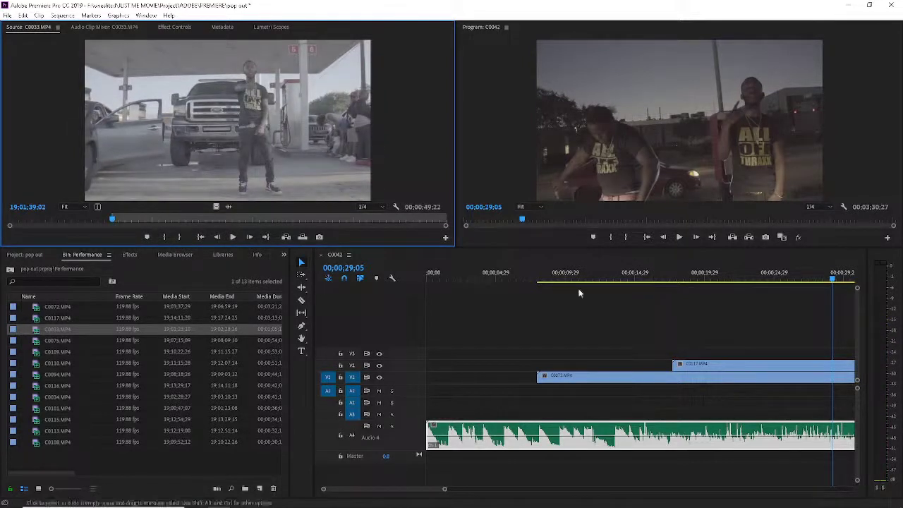
{"action": "left_click", "coordinate": [611, 273]}
{"action": "key", "text": "space"}
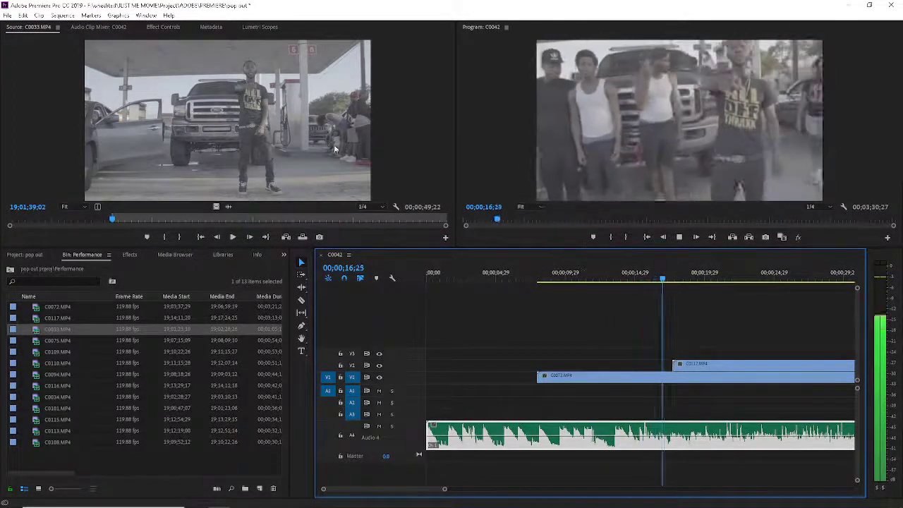
- Place C0033's video on V3, hide V3, and trim its start earlier
{"action": "left_click_drag", "start_coordinate": [216, 206], "coordinate": [666, 354]}
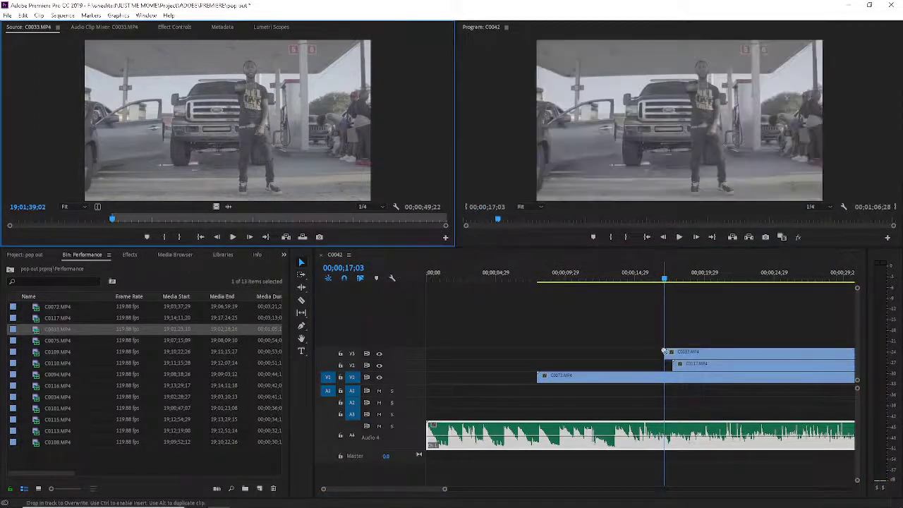
{"action": "left_click", "coordinate": [379, 354]}
{"action": "left_click_drag", "start_coordinate": [666, 355], "coordinate": [621, 355]}
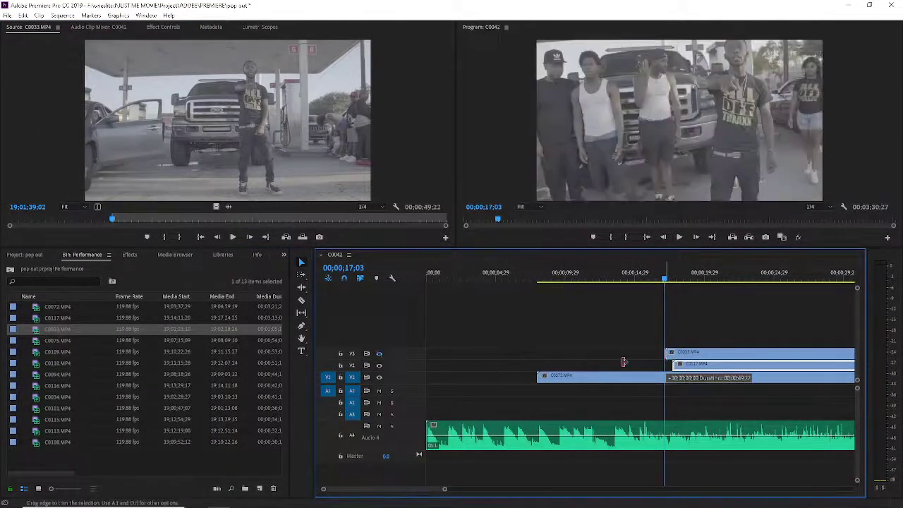
{"action": "mouse_move", "coordinate": [712, 283]}
{"action": "left_mouse_down"}
{"action": "mouse_move", "coordinate": [724, 287]}
{"action": "mouse_move", "coordinate": [717, 283]}
{"action": "left_mouse_up"}
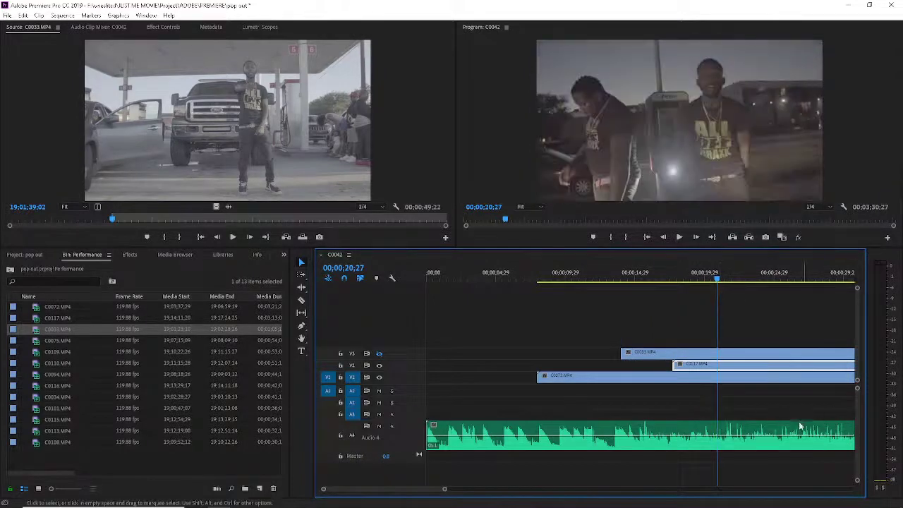
- Label C0117 Forest, play the sequence from 15 seconds to 21;04, and load C0075
{"action": "right_click", "coordinate": [759, 367]}
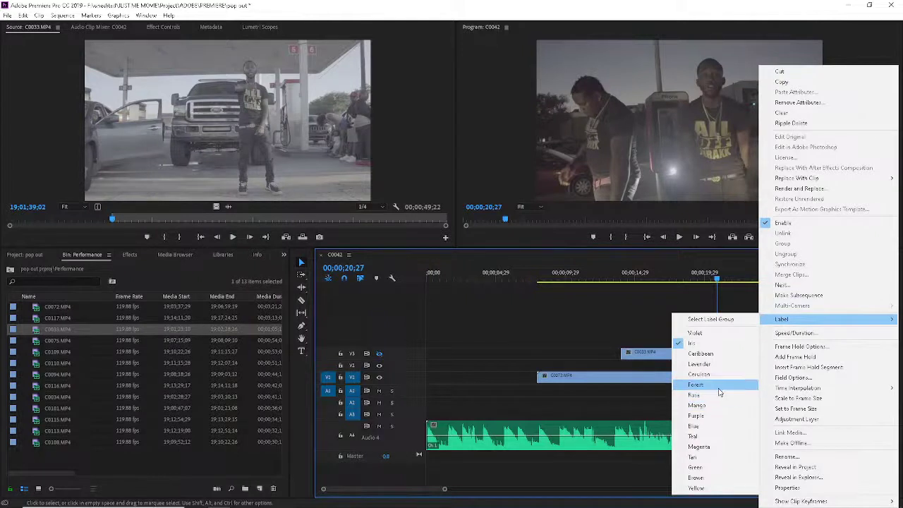
{"action": "left_click", "coordinate": [695, 385]}
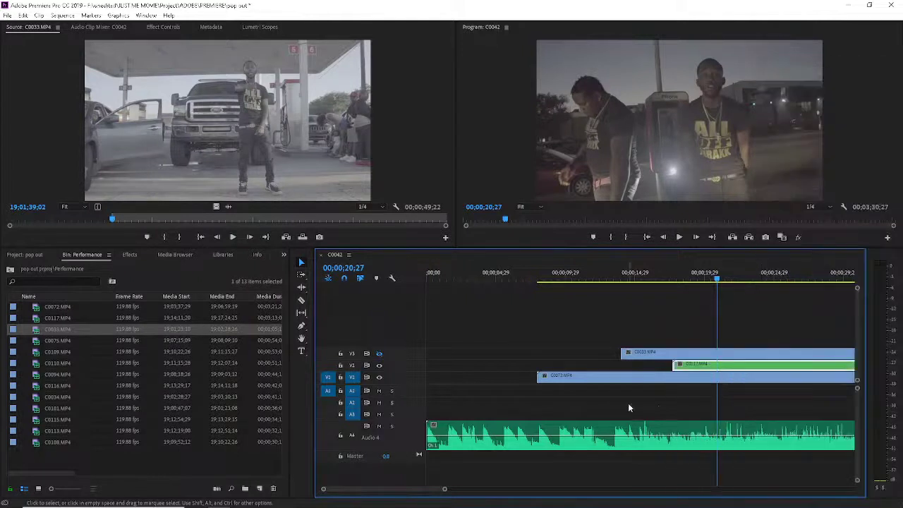
{"action": "left_click", "coordinate": [692, 368]}
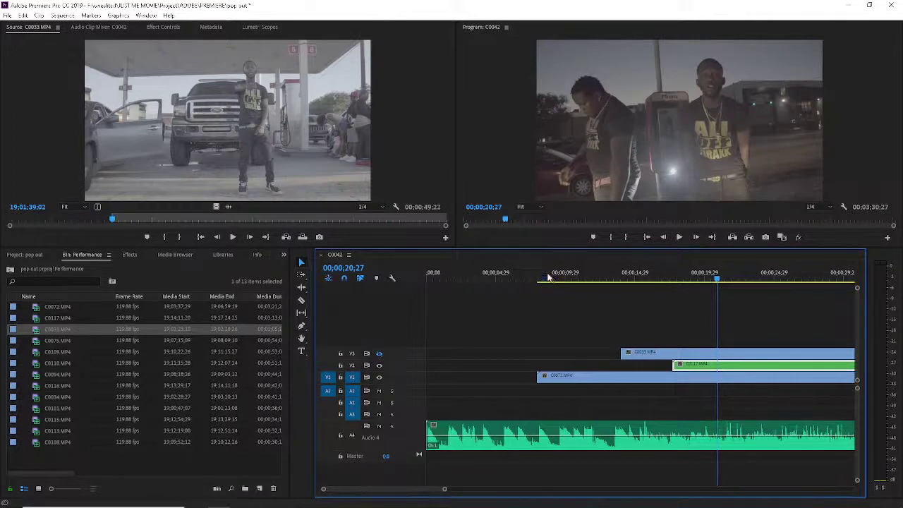
{"action": "left_click_drag", "start_coordinate": [549, 278], "coordinate": [635, 279]}
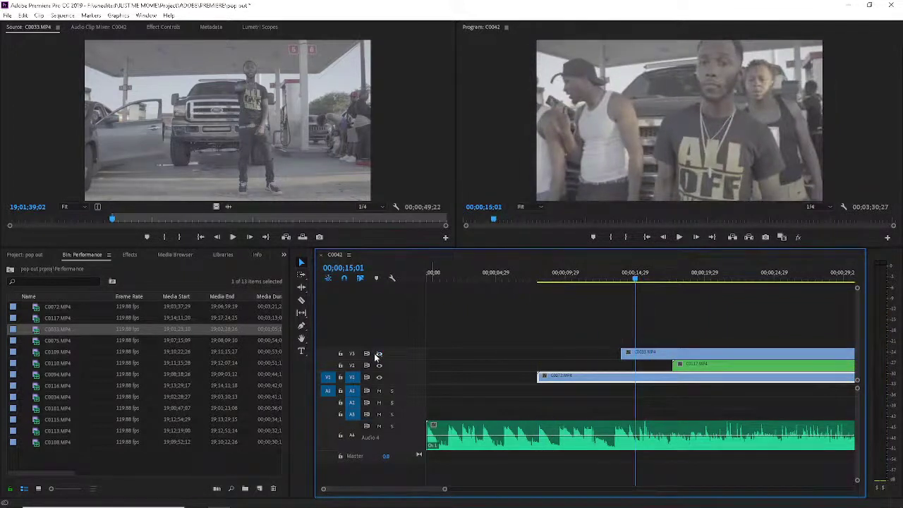
{"action": "key", "text": "space"}
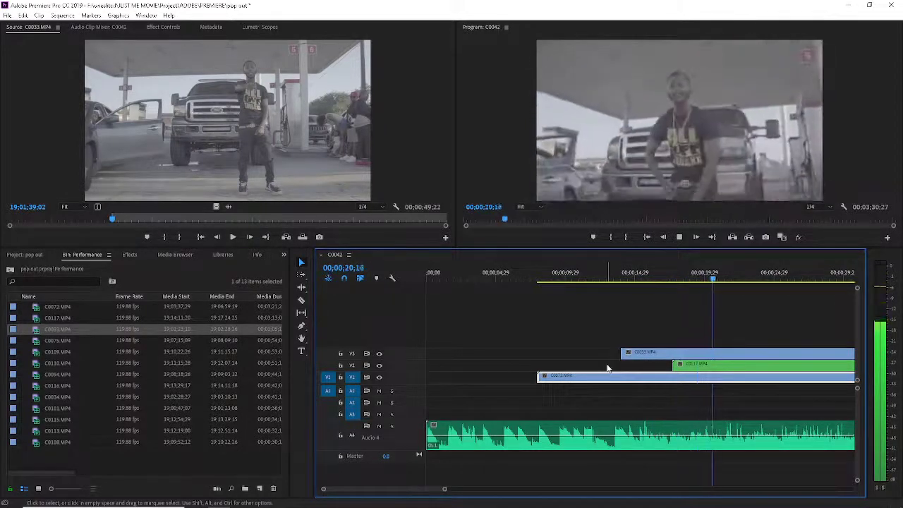
{"action": "key", "text": "space"}
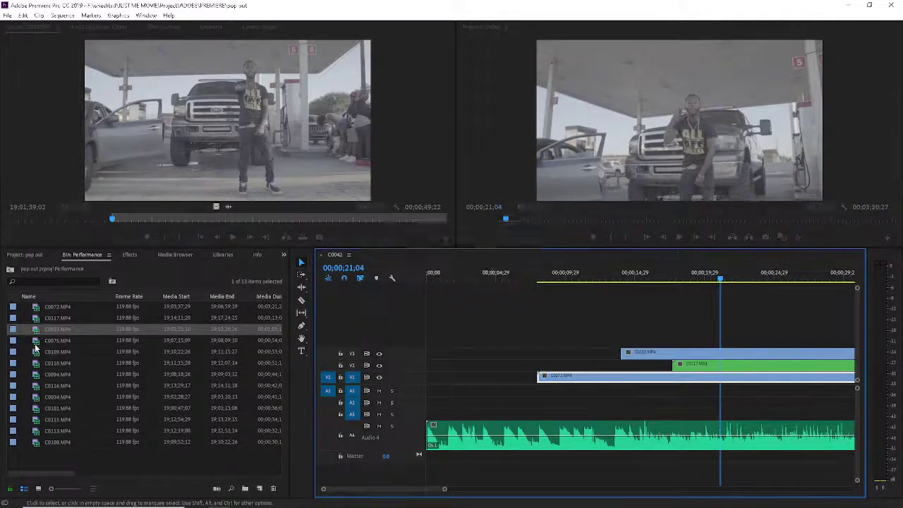
{"action": "double_click", "coordinate": [35, 343]}
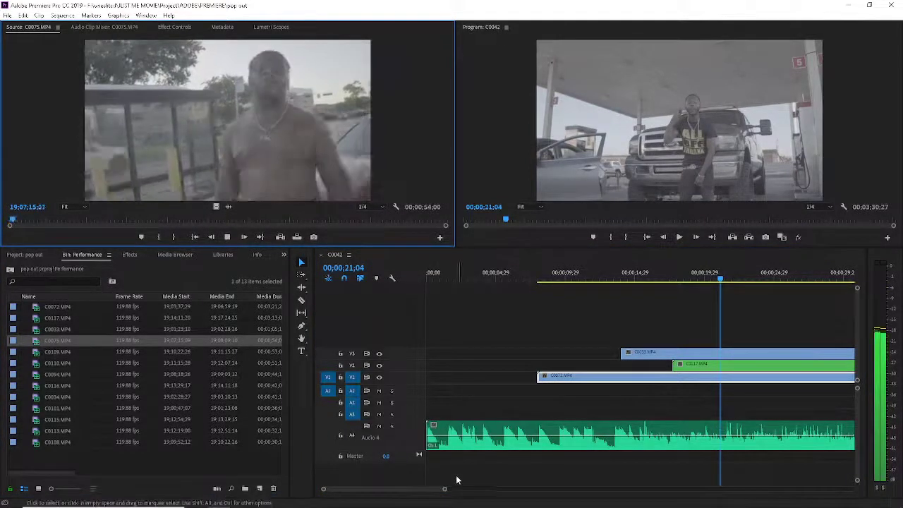
- Preview C0075 and mark its In point at 19;07;19;00
{"action": "left_click_drag", "start_coordinate": [445, 488], "coordinate": [471, 489]}
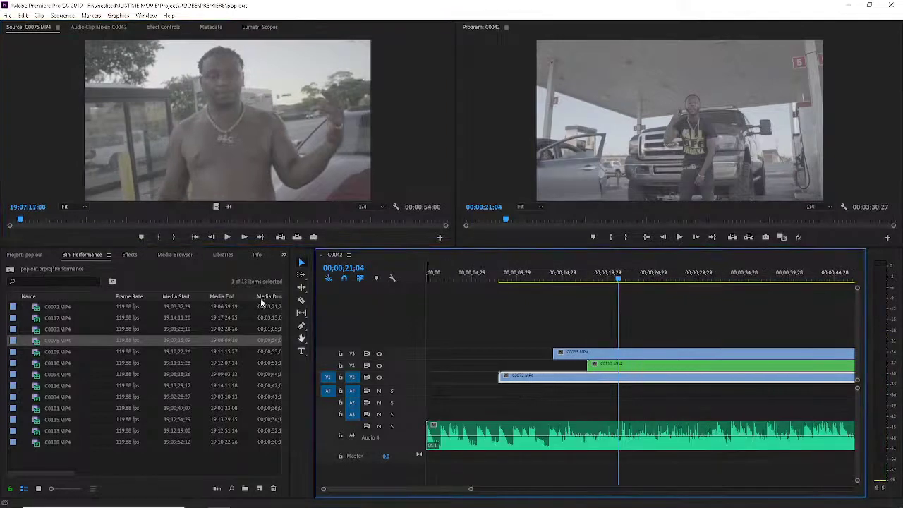
{"action": "left_click", "coordinate": [224, 237]}
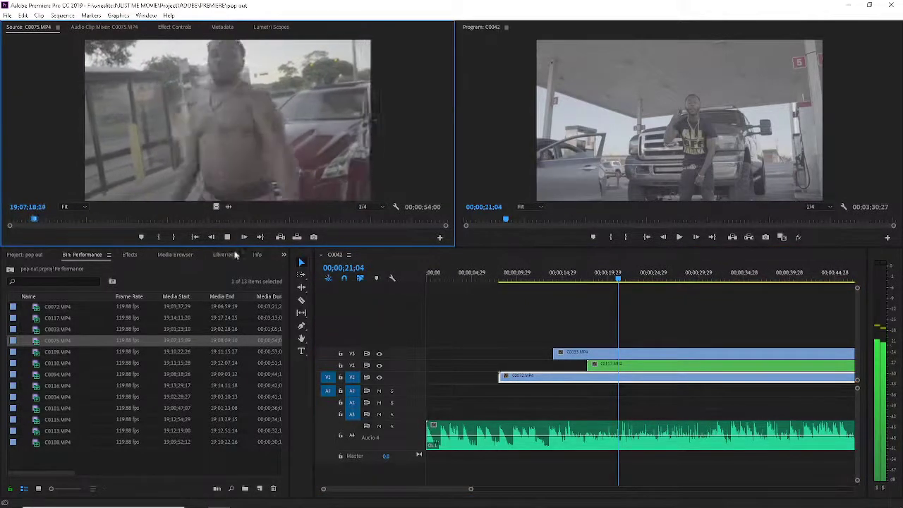
{"action": "key", "text": "space"}
{"action": "key", "text": "i"}
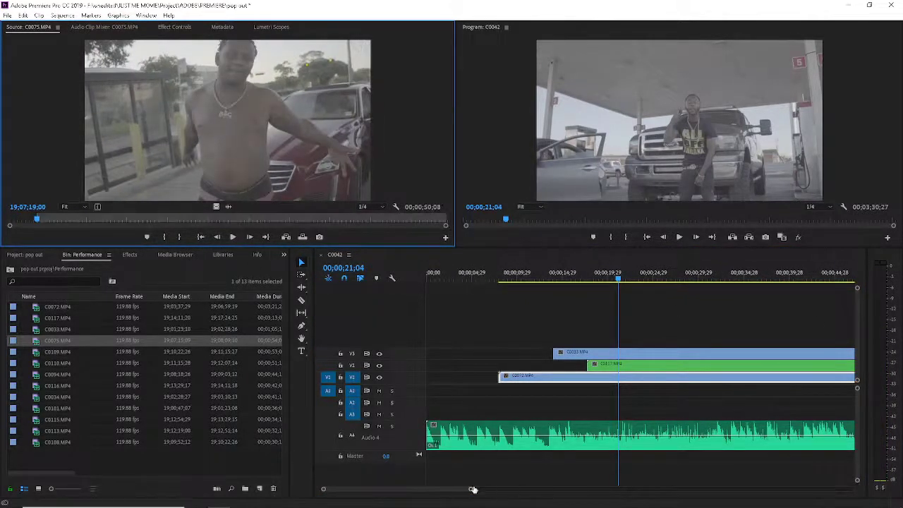
- Add C0075 to the sequence at about 1;04;21 after C0033, adjust C0033's end, and save
{"action": "left_click_drag", "start_coordinate": [472, 489], "coordinate": [569, 489]}
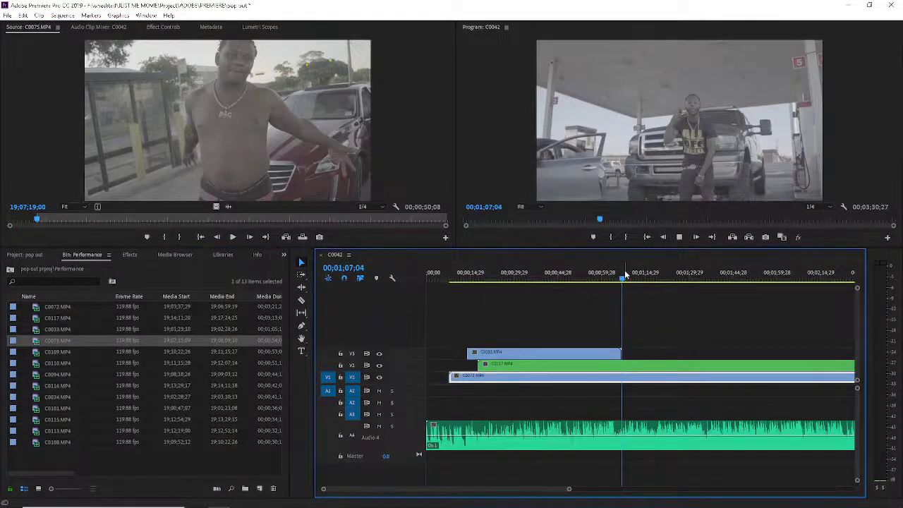
{"action": "key", "text": "space"}
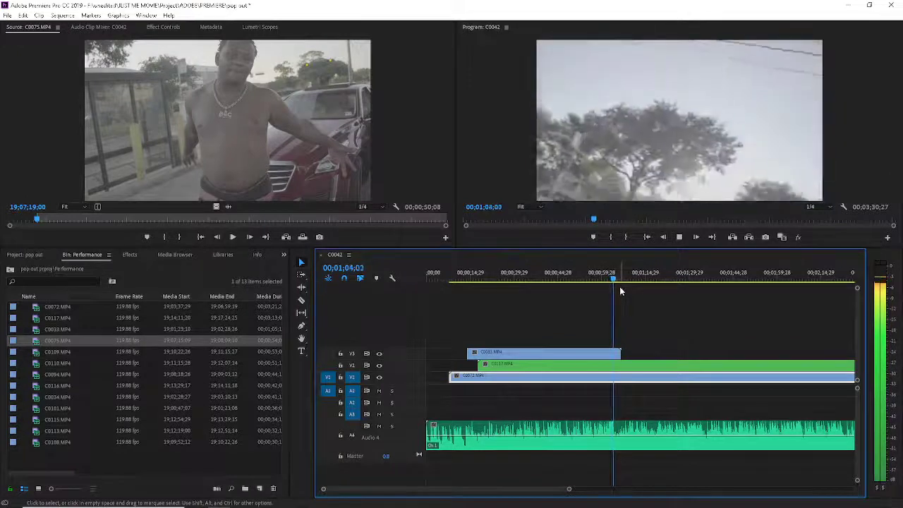
{"action": "key", "text": "space"}
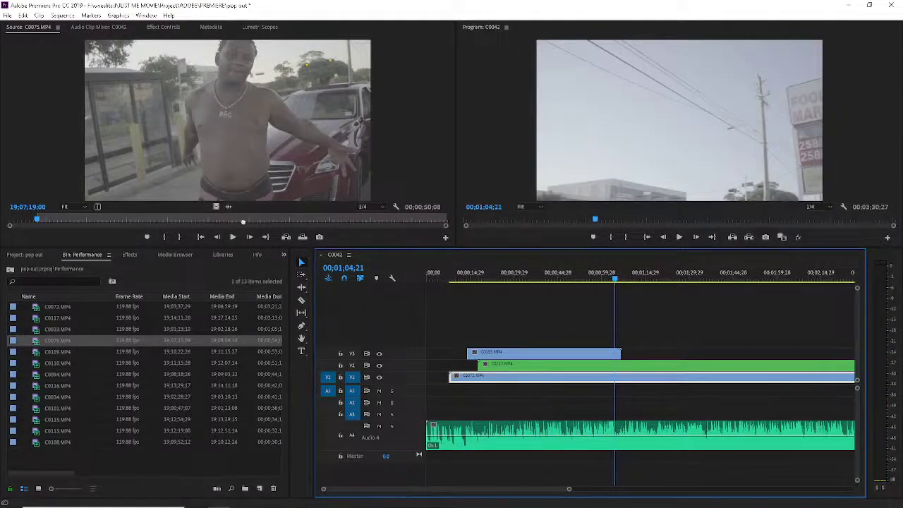
{"action": "mouse_move", "coordinate": [243, 222]}
{"action": "left_mouse_down"}
{"action": "mouse_move", "coordinate": [624, 350]}
{"action": "mouse_move", "coordinate": [616, 345]}
{"action": "left_mouse_up"}
{"action": "key", "text": "space"}
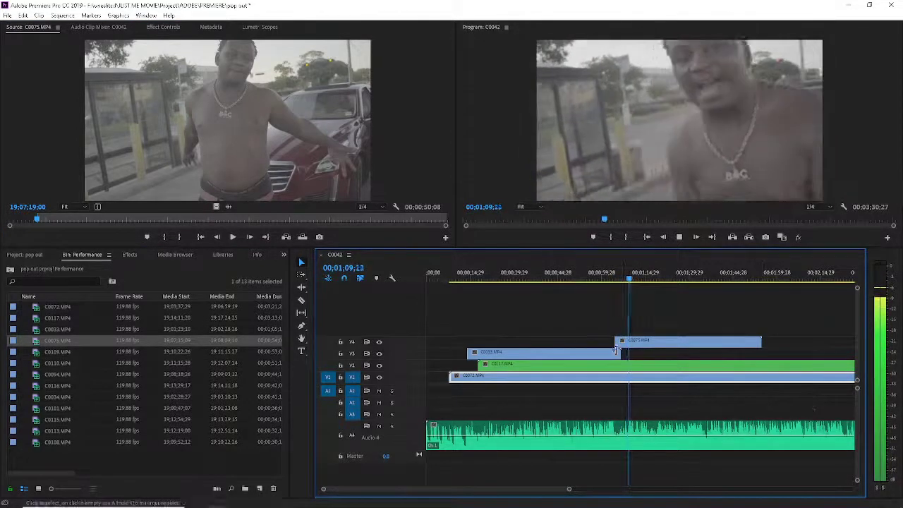
{"action": "mouse_move", "coordinate": [623, 354]}
{"action": "left_mouse_down"}
{"action": "mouse_move", "coordinate": [616, 355]}
{"action": "mouse_move", "coordinate": [654, 352]}
{"action": "left_mouse_up"}
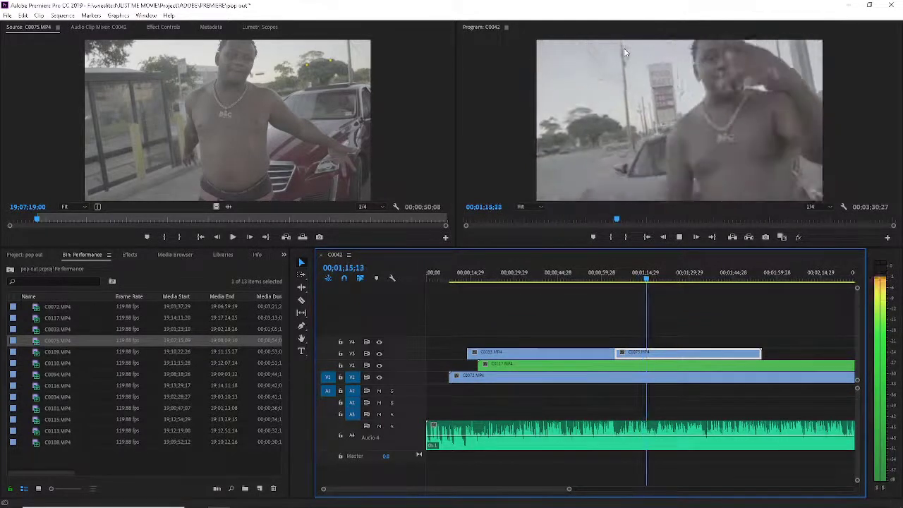
{"action": "key", "text": "ctrl+s"}
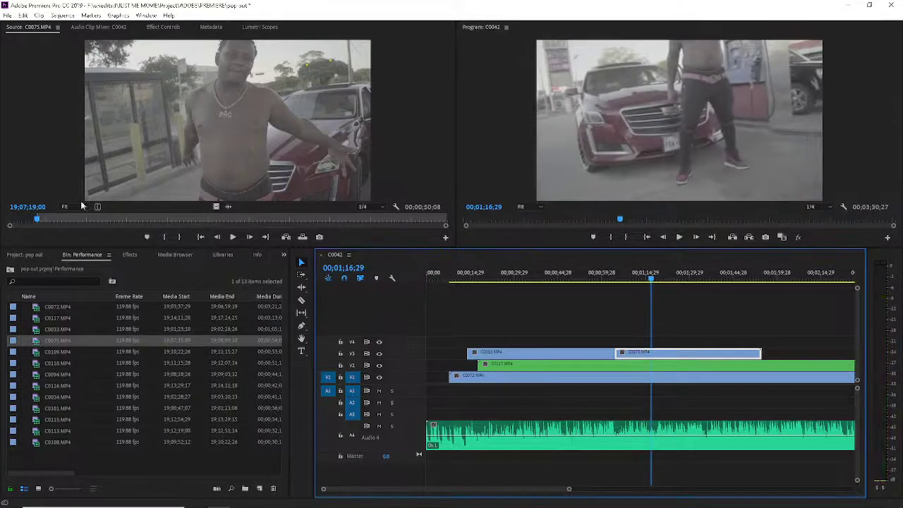
- Preview C0109 and place it on V5 above C0075 near 1:03, extending its start fully
{"action": "double_click", "coordinate": [42, 351]}
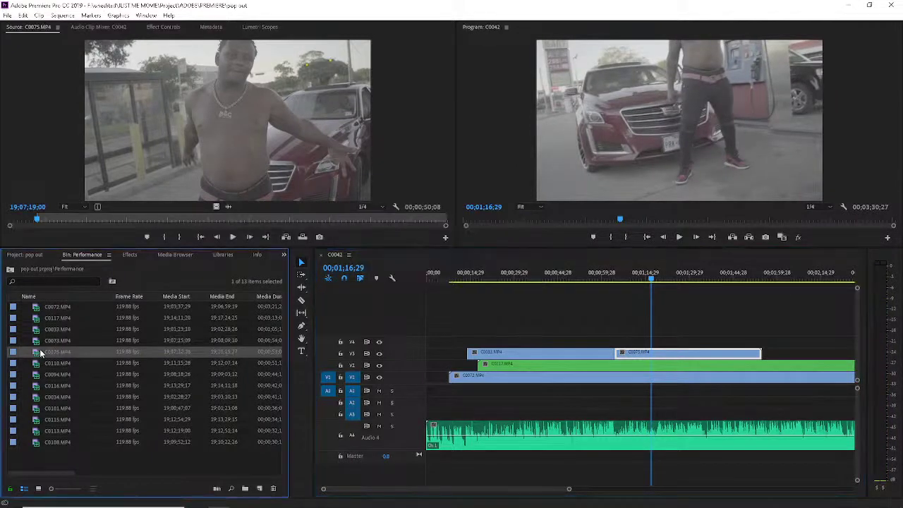
{"action": "key", "text": "space"}
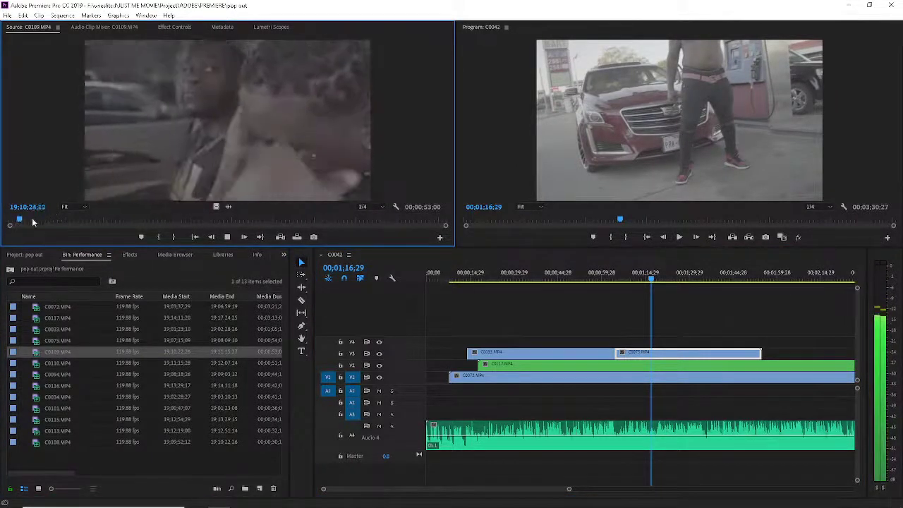
{"action": "key", "text": "space"}
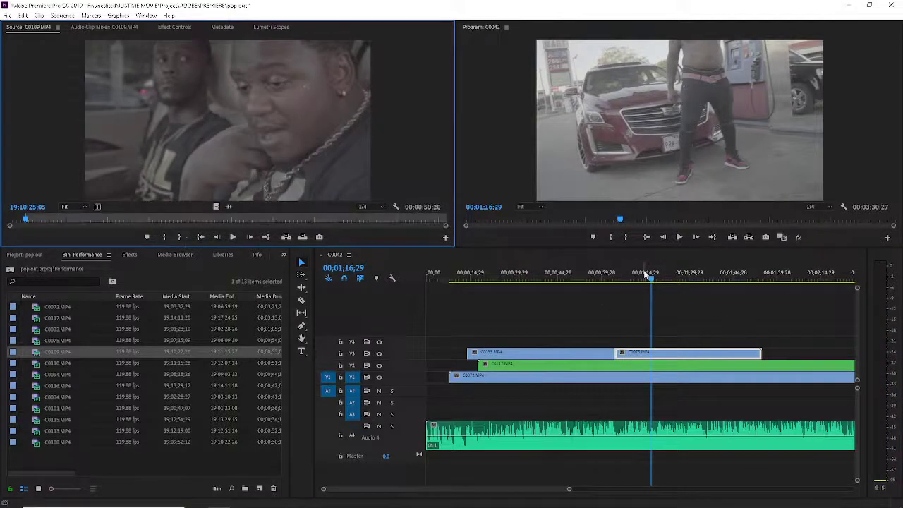
{"action": "left_click_drag", "start_coordinate": [645, 274], "coordinate": [613, 281]}
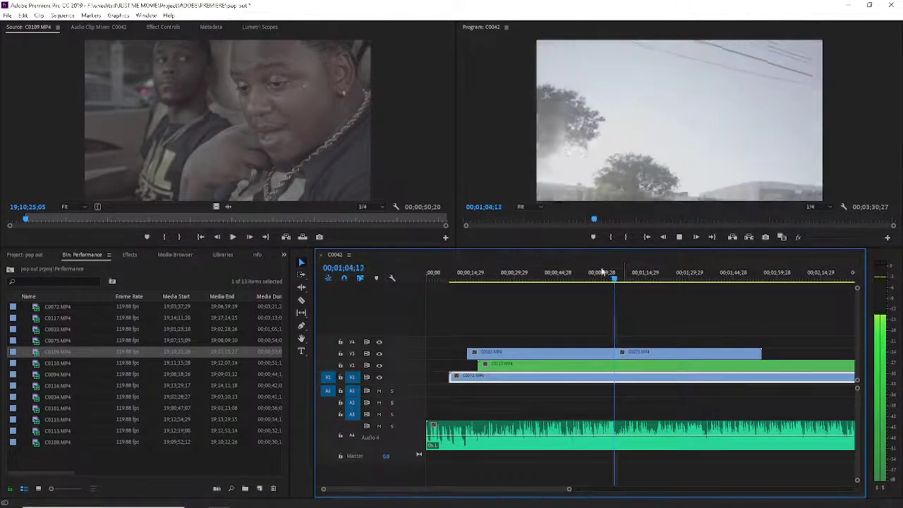
{"action": "key", "text": "space"}
{"action": "mouse_move", "coordinate": [216, 205]}
{"action": "left_mouse_down"}
{"action": "mouse_move", "coordinate": [643, 341]}
{"action": "mouse_move", "coordinate": [600, 344]}
{"action": "left_mouse_up"}
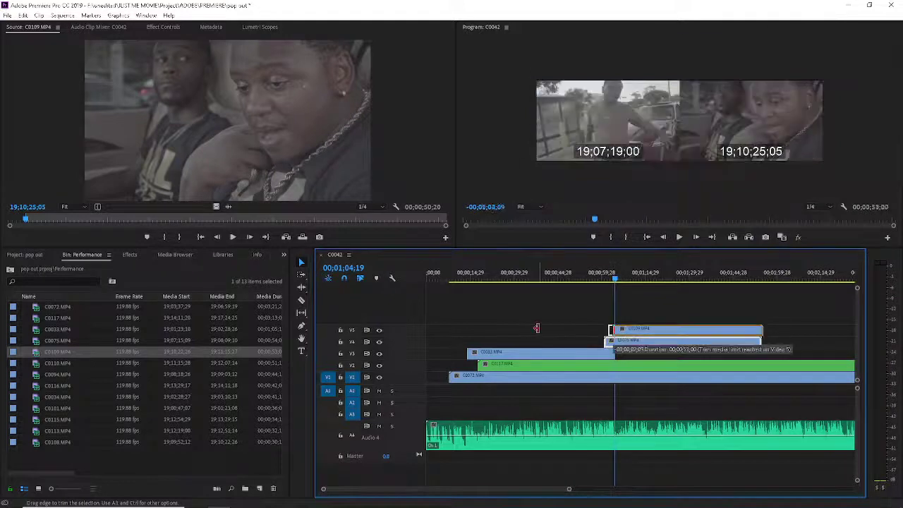
{"action": "left_click_drag", "start_coordinate": [536, 329], "coordinate": [538, 331]}
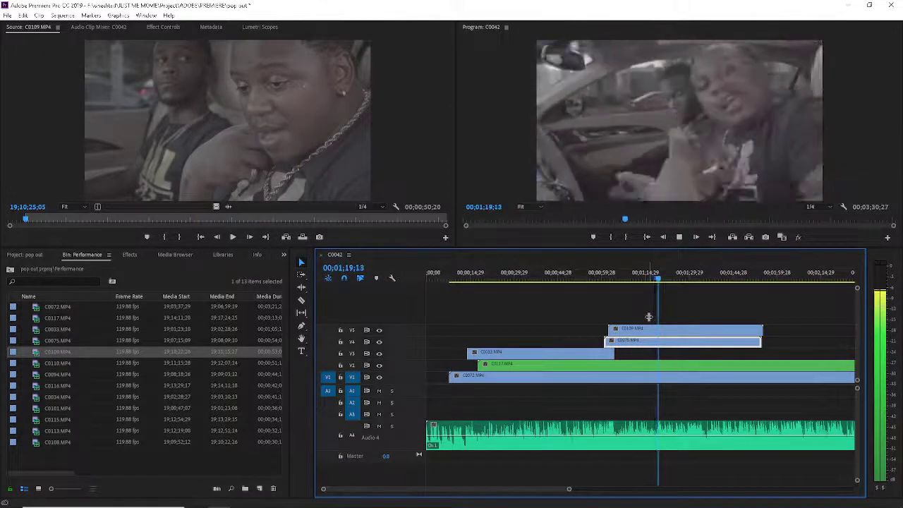
{"action": "key", "text": "space"}
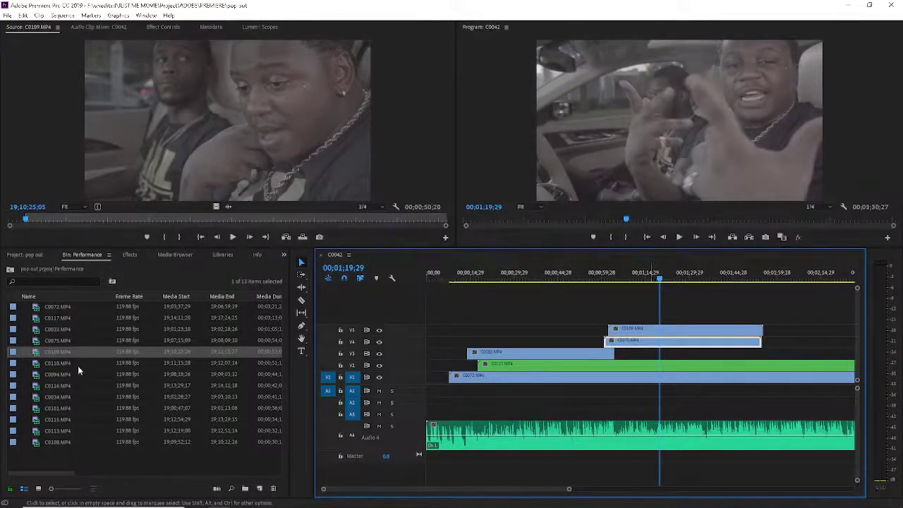
- Load C0110 into the Source monitor and play its car footage from the first frame
{"action": "double_click", "coordinate": [36, 363]}
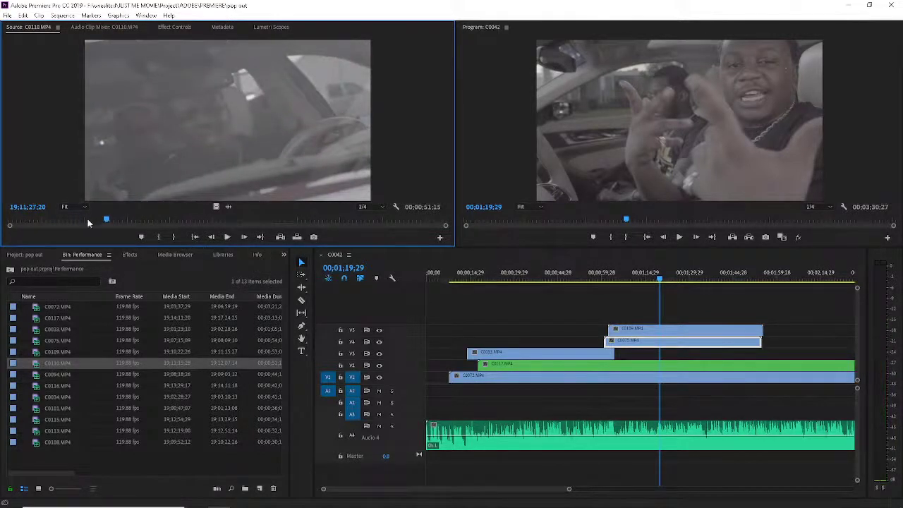
{"action": "left_click_drag", "start_coordinate": [87, 219], "coordinate": [2, 211]}
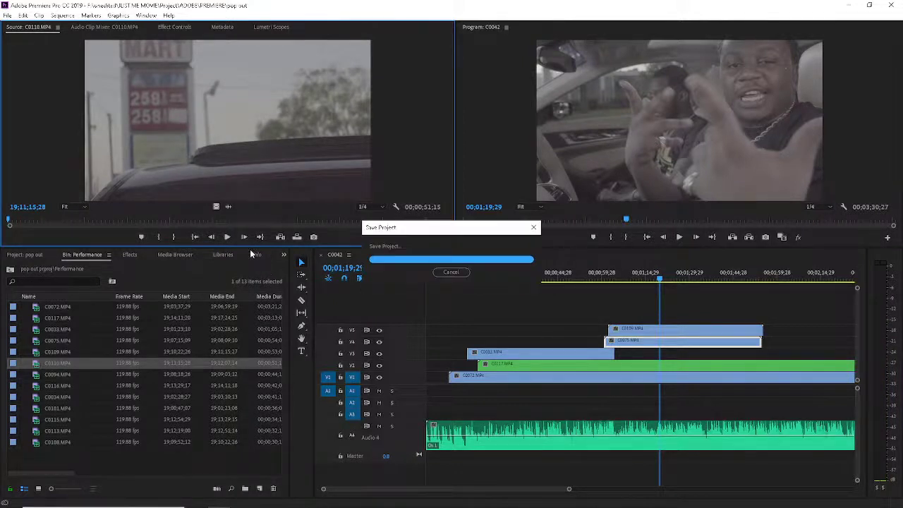
{"action": "left_click", "coordinate": [226, 237]}
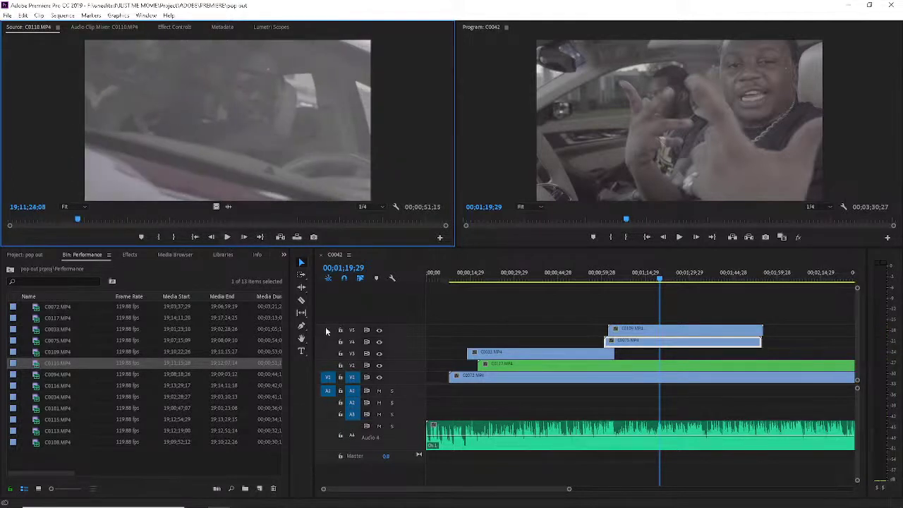
{"action": "left_click", "coordinate": [226, 236]}
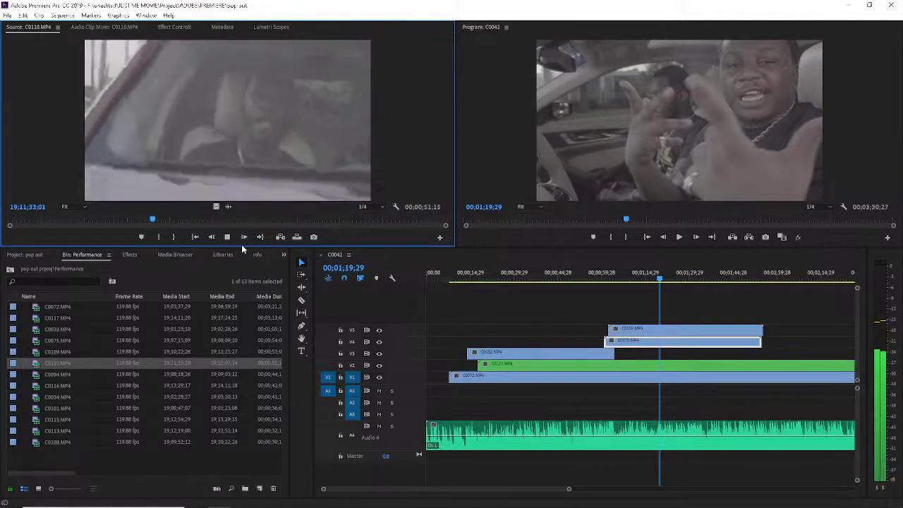
{"action": "key", "text": "space"}
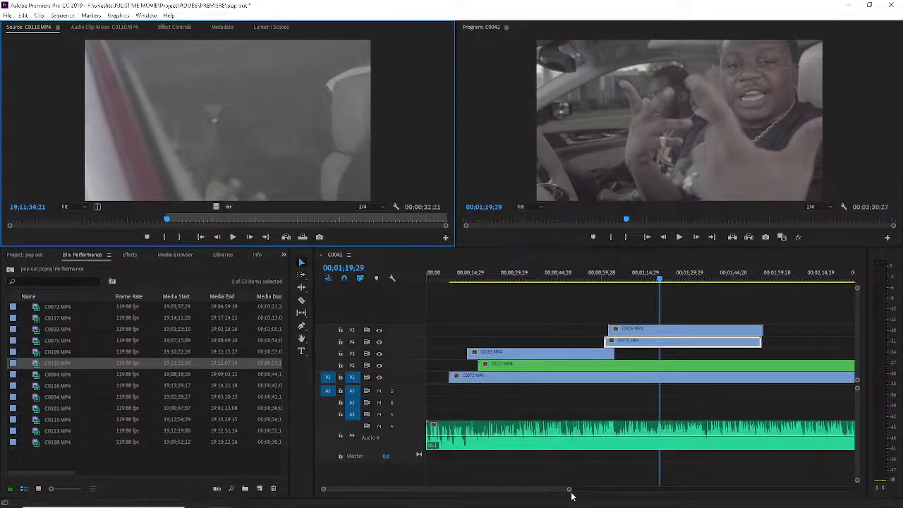
{"action": "left_click_drag", "start_coordinate": [569, 489], "coordinate": [655, 489]}
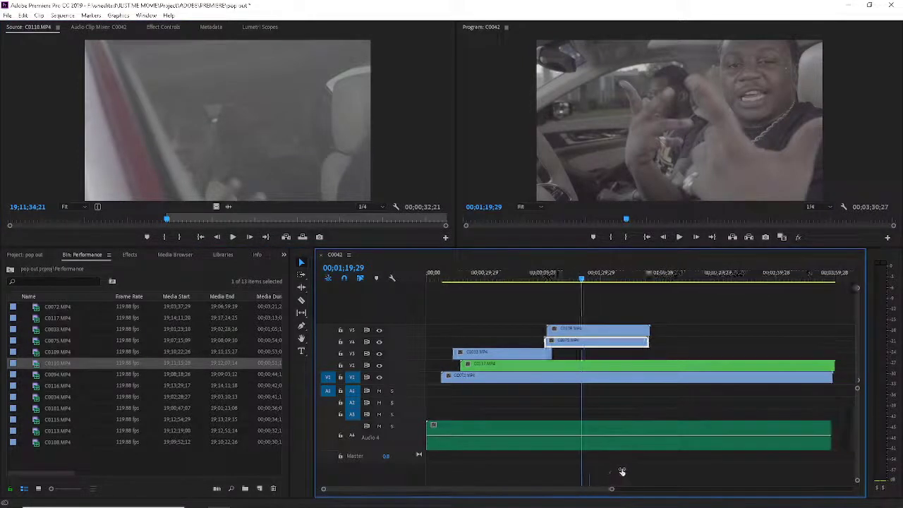
- Position the sequence playhead around 1:48, where C0110 will go
{"action": "left_click", "coordinate": [605, 279]}
{"action": "left_click_drag", "start_coordinate": [605, 280], "coordinate": [595, 281]}
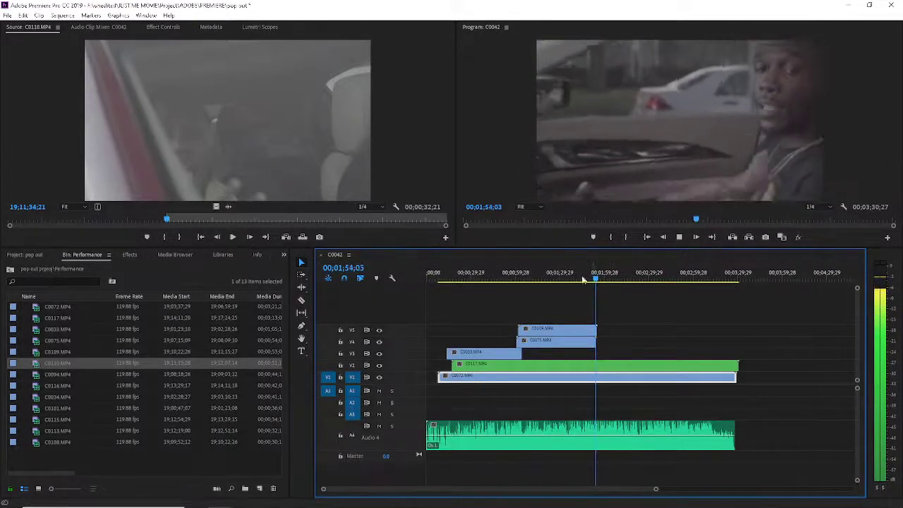
{"action": "left_click", "coordinate": [587, 277]}
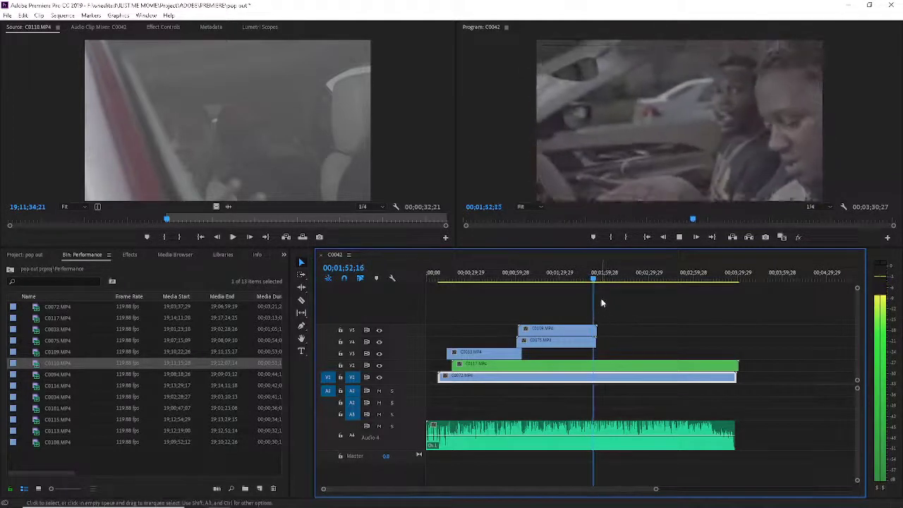
{"action": "key", "text": "space"}
- Pick C0110's start frame, place it on a new V6 track over C0109's end, and save
{"action": "left_click", "coordinate": [156, 220]}
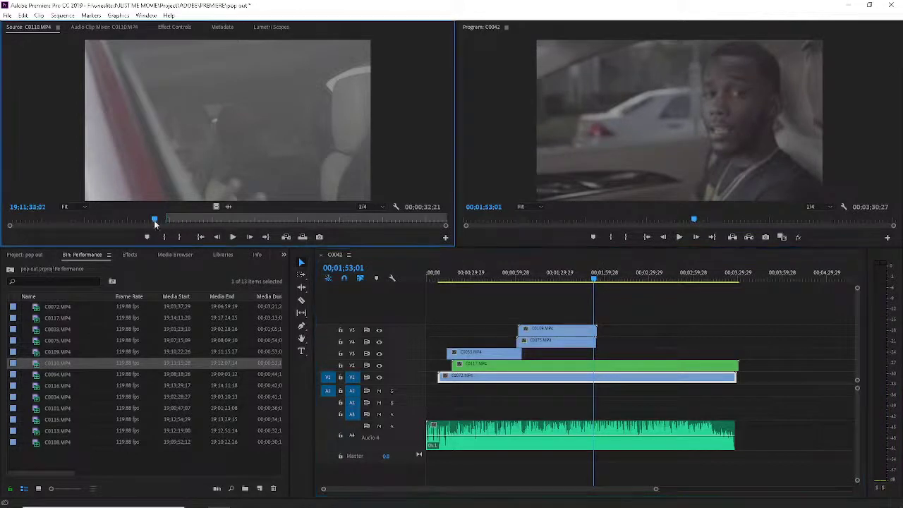
{"action": "key", "text": "space"}
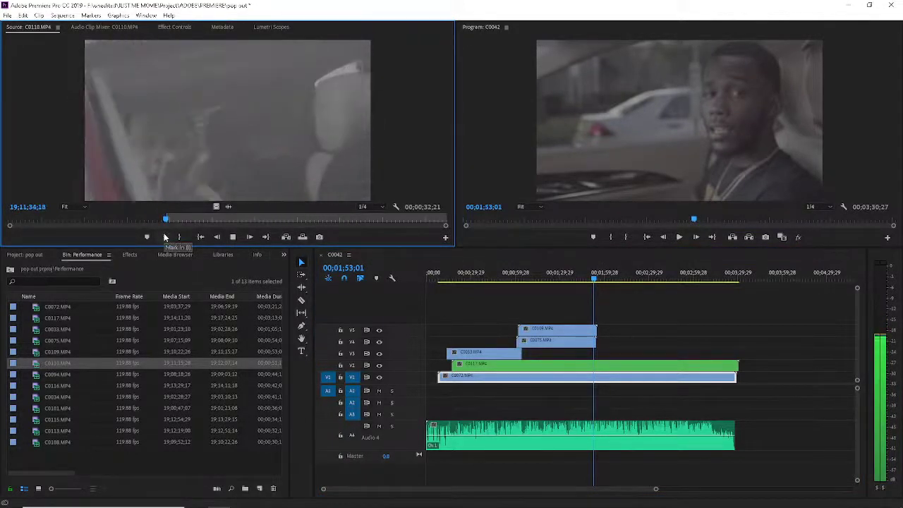
{"action": "key", "text": "space"}
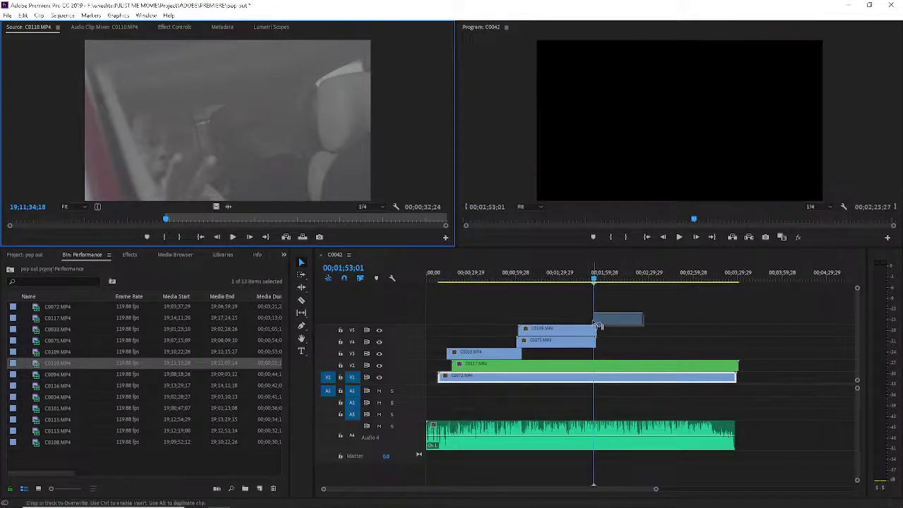
{"action": "left_click_drag", "start_coordinate": [592, 322], "coordinate": [559, 315]}
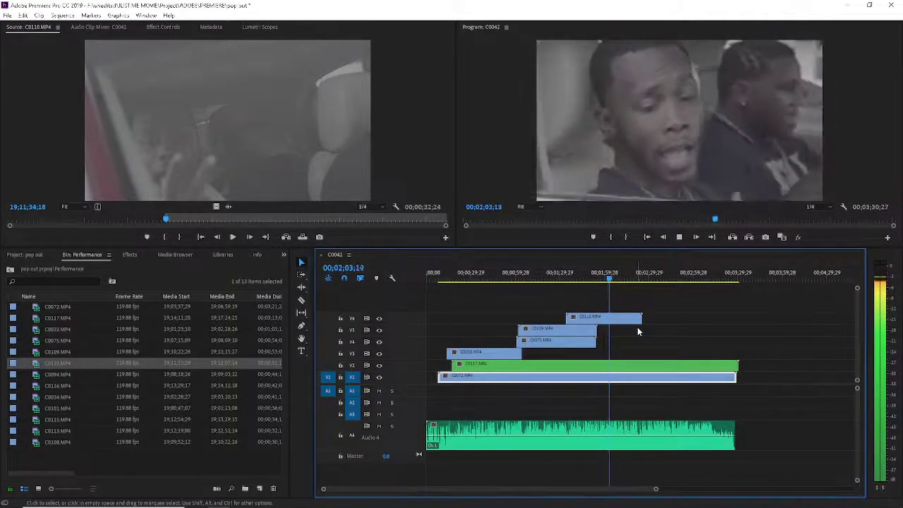
{"action": "key", "text": "ctrl+s"}
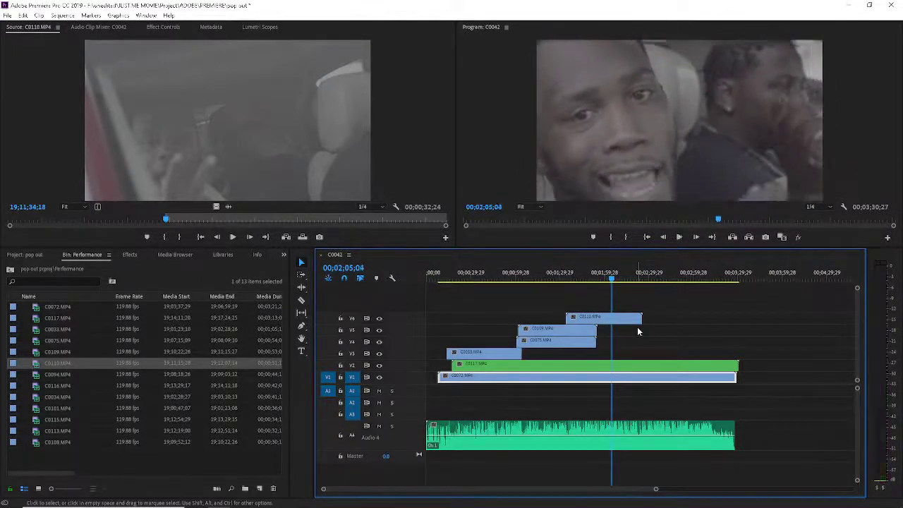
- Load C0094, cue the sequence past 2:33, and rewind C0094 to its first frames
{"action": "double_click", "coordinate": [34, 375]}
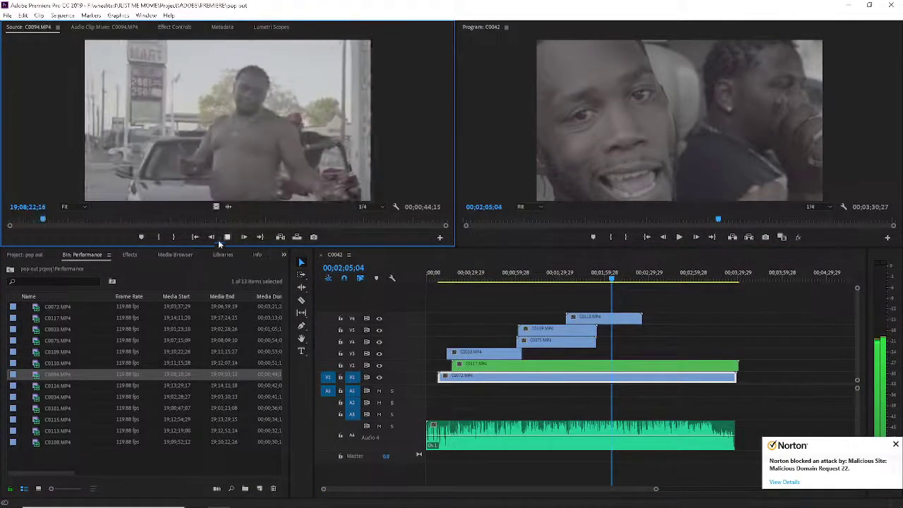
{"action": "left_click", "coordinate": [158, 238]}
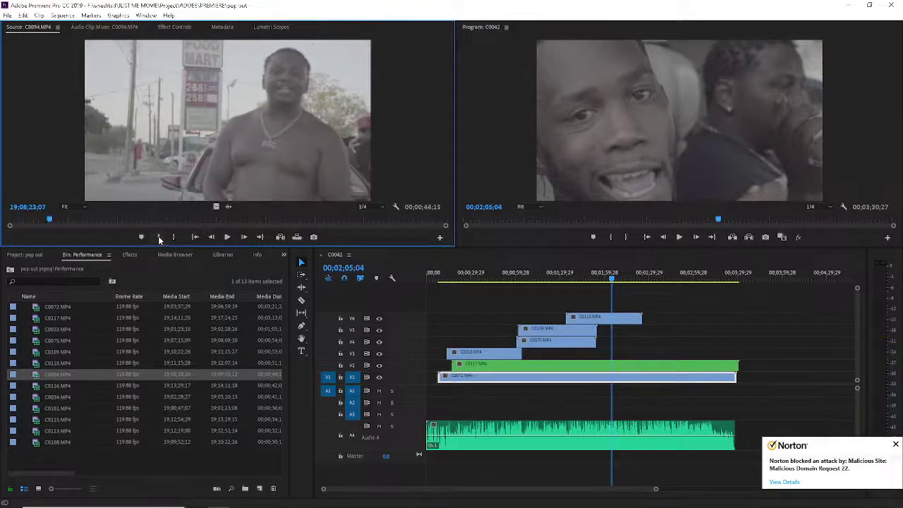
{"action": "left_click", "coordinate": [644, 276]}
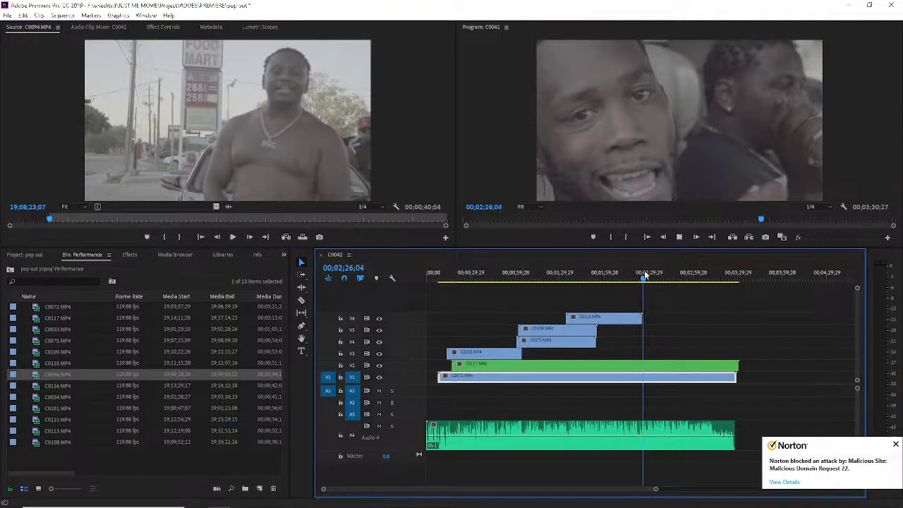
{"action": "left_click", "coordinate": [654, 273]}
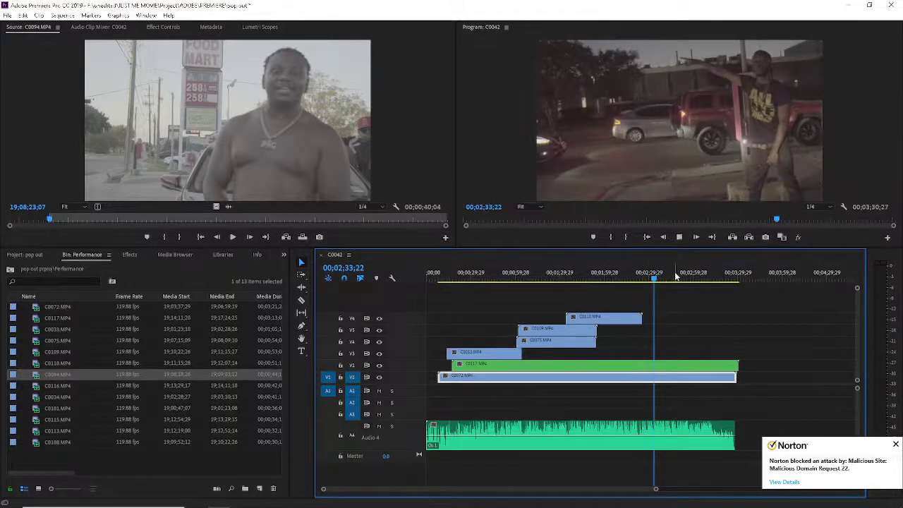
{"action": "left_click", "coordinate": [661, 279]}
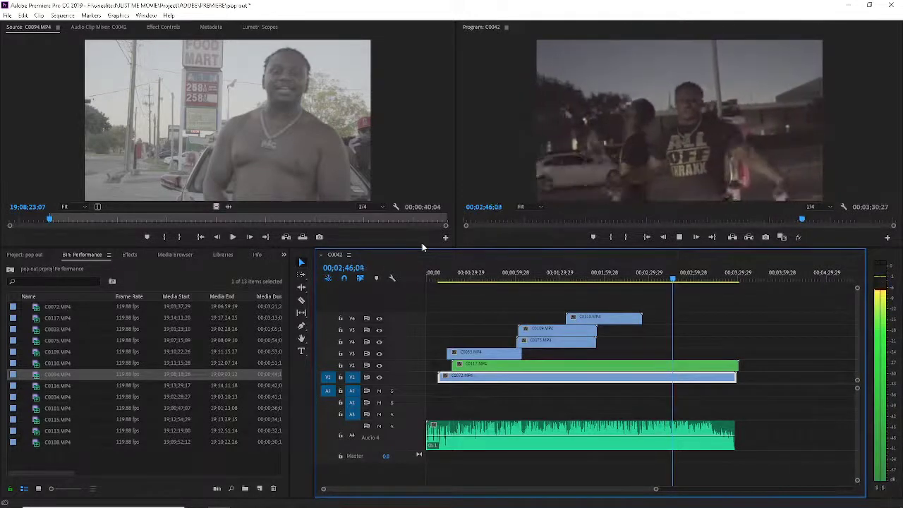
{"action": "key", "text": "space"}
{"action": "left_click", "coordinate": [48, 222]}
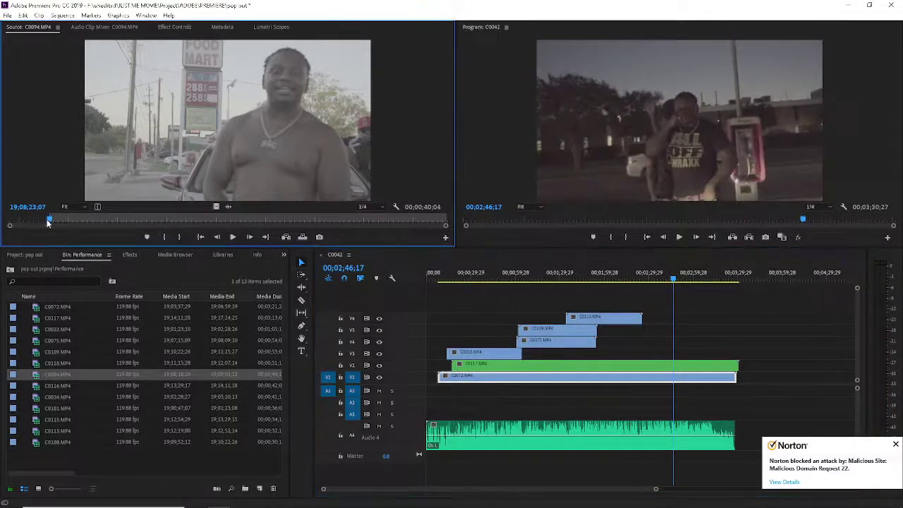
{"action": "left_click_drag", "start_coordinate": [40, 222], "coordinate": [2, 223]}
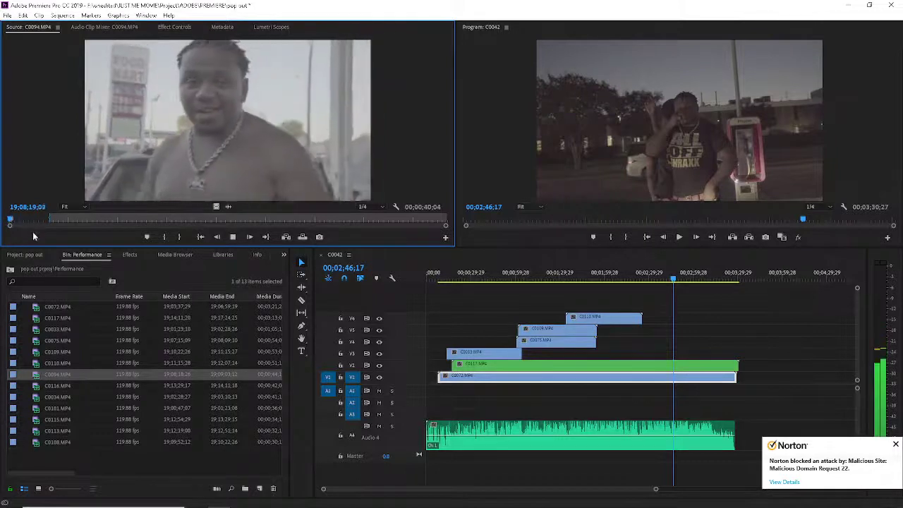
{"action": "key", "text": "space"}
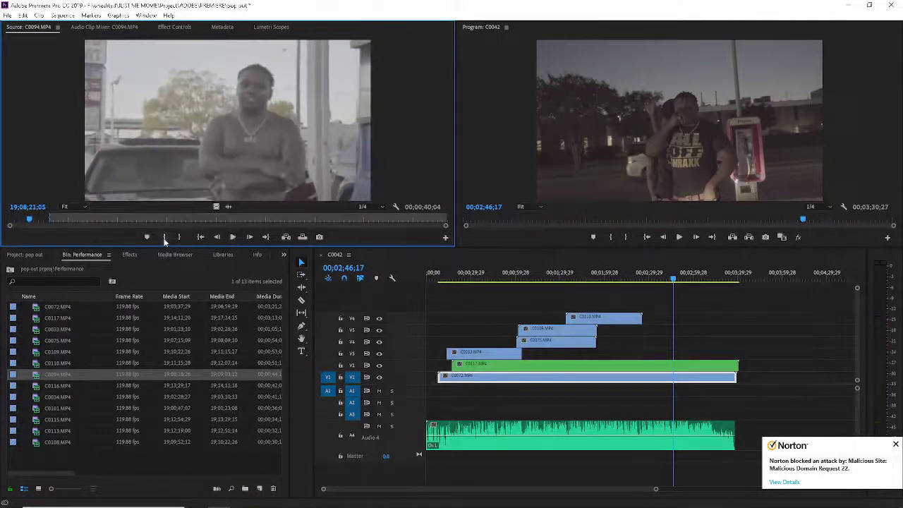
- Drop C0094 on V5 near the end, then undo the extra V5 copy
{"action": "mouse_move", "coordinate": [343, 257]}
{"action": "left_mouse_down"}
{"action": "mouse_move", "coordinate": [668, 355]}
{"action": "mouse_move", "coordinate": [686, 333]}
{"action": "left_mouse_up"}
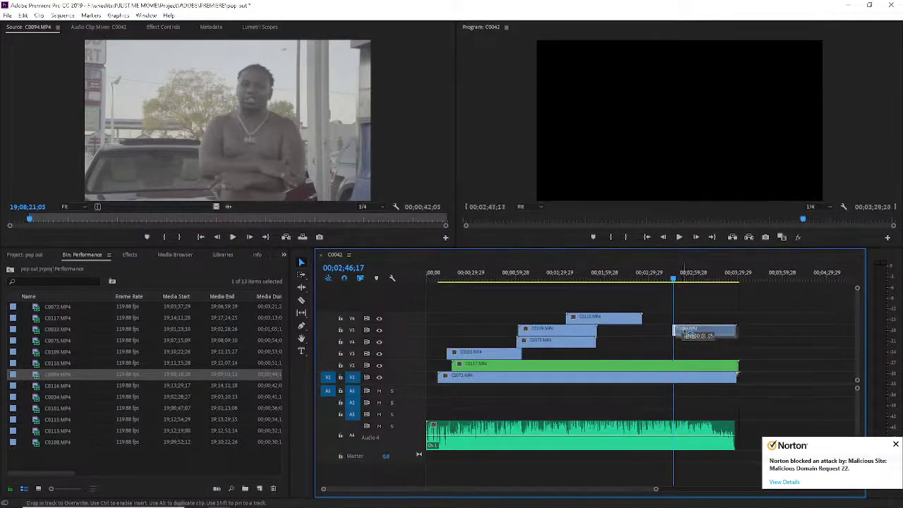
{"action": "left_click_drag", "start_coordinate": [687, 336], "coordinate": [683, 333]}
{"action": "key", "text": "space"}
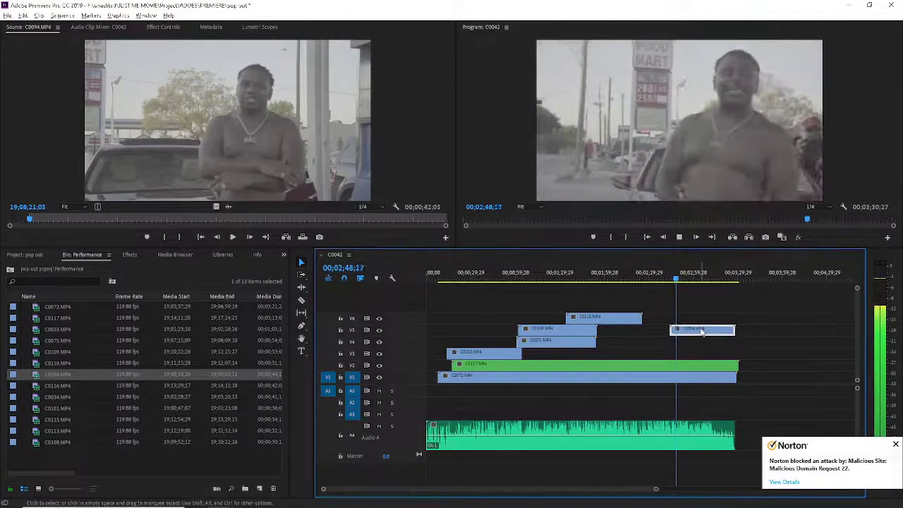
{"action": "key", "text": "ctrl+z"}
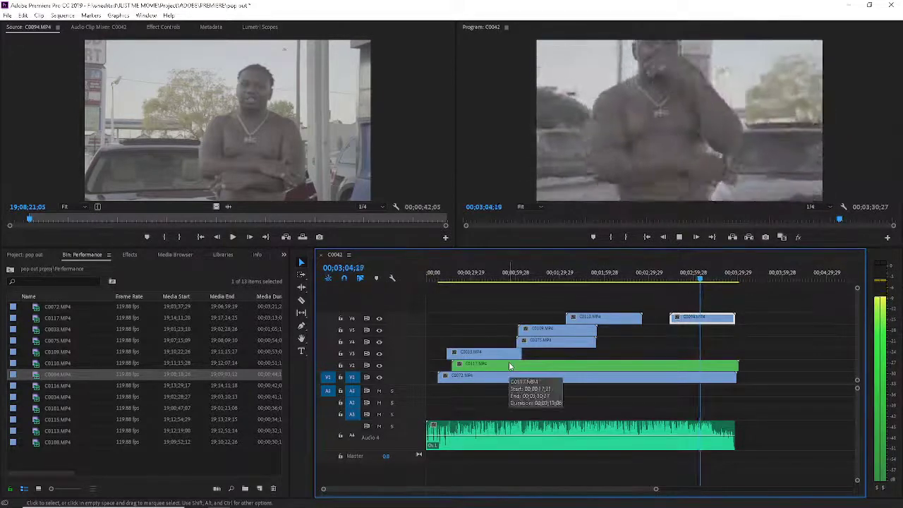
{"action": "key", "text": "space"}
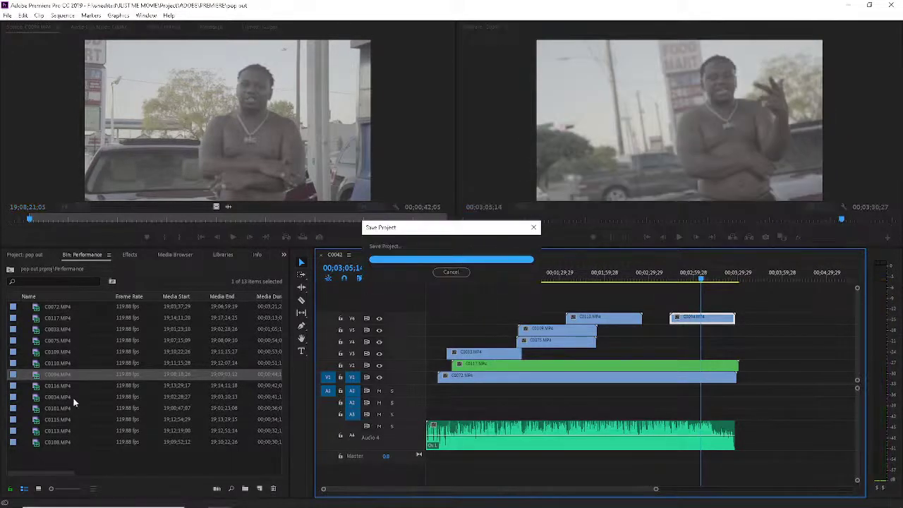
- Preview C0116, check the sequence around 2:52, and return to an earlier part of C0116
{"action": "double_click", "coordinate": [32, 384]}
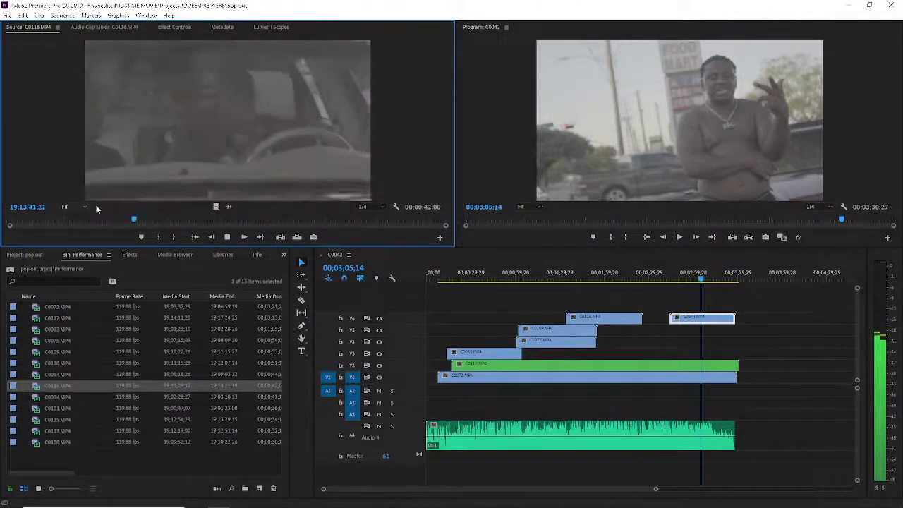
{"action": "key", "text": "space"}
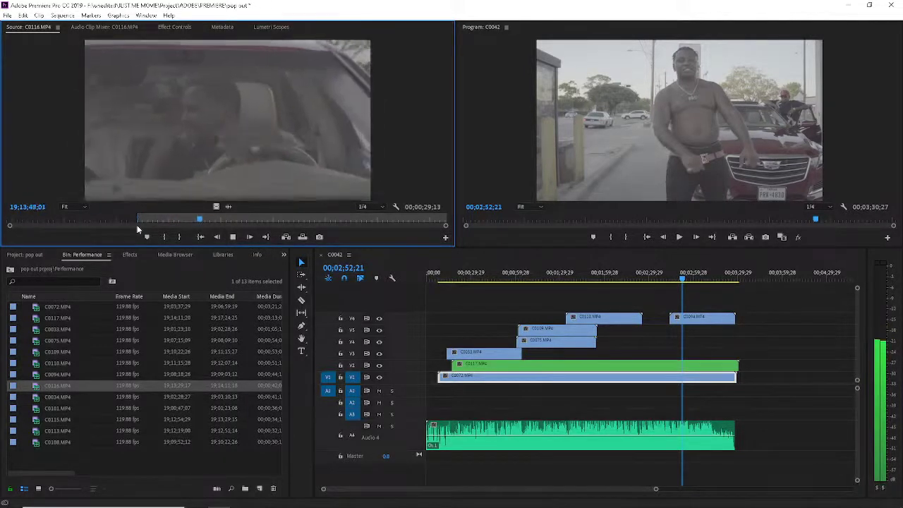
{"action": "key", "text": "space"}
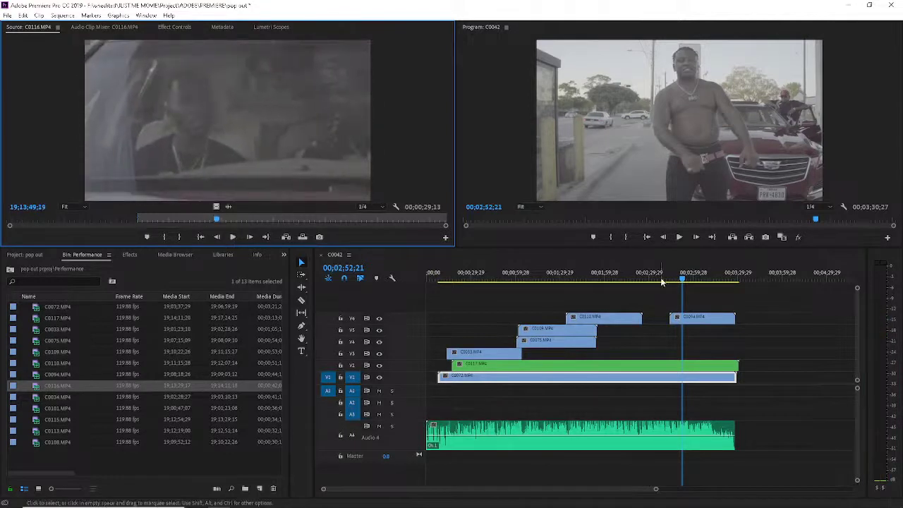
{"action": "left_click", "coordinate": [681, 238]}
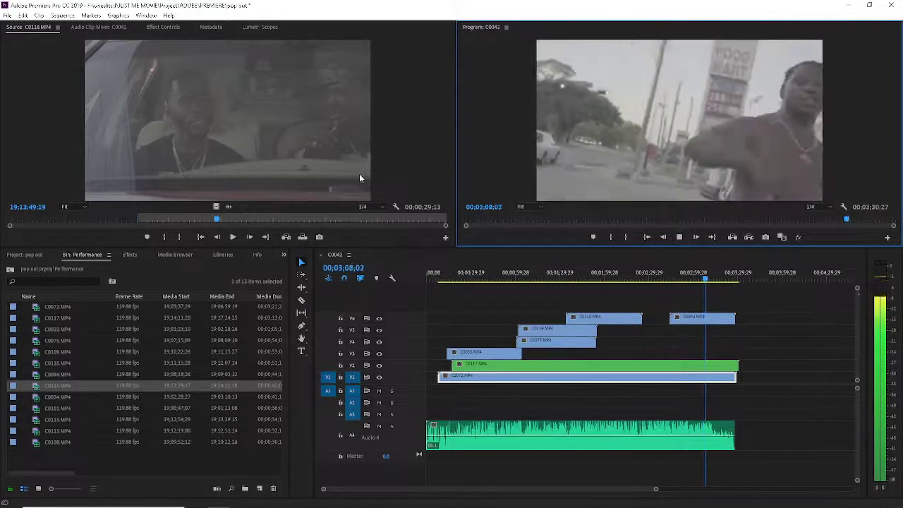
{"action": "key", "text": "space"}
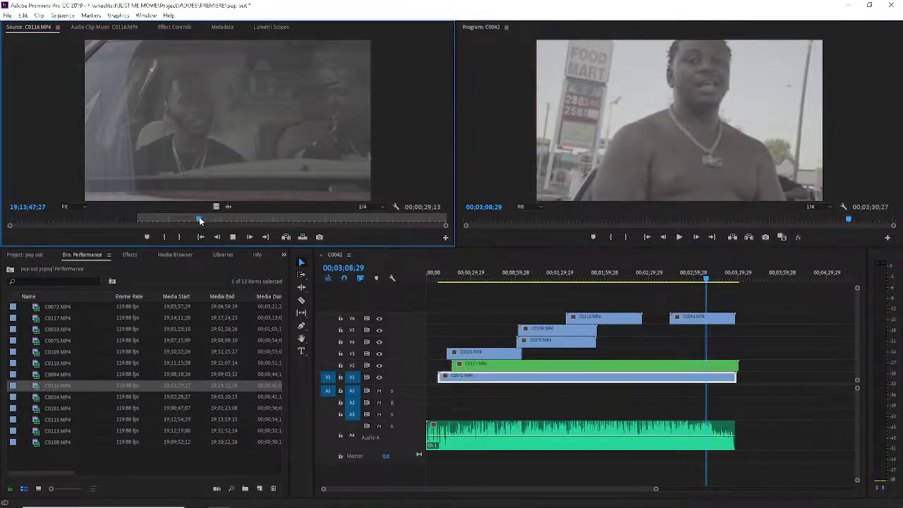
{"action": "left_click", "coordinate": [185, 219]}
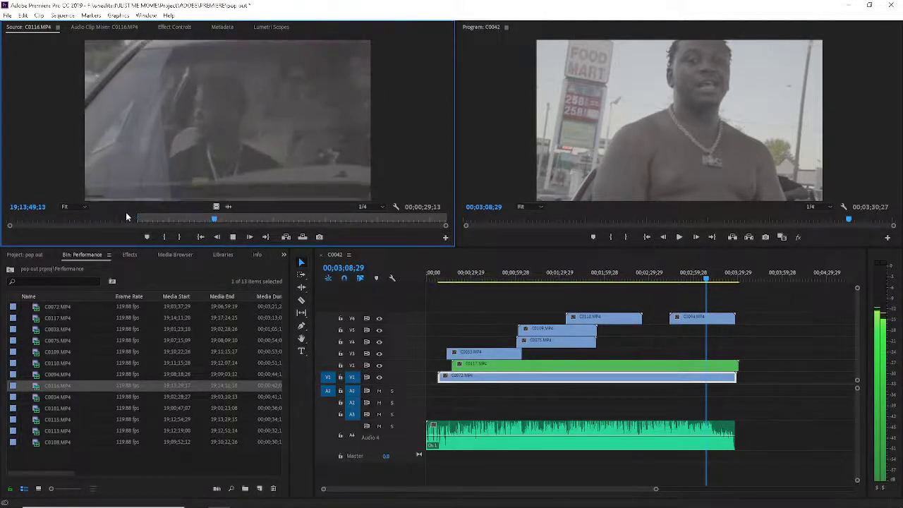
{"action": "left_click_drag", "start_coordinate": [125, 216], "coordinate": [19, 223]}
{"action": "key", "text": "space"}
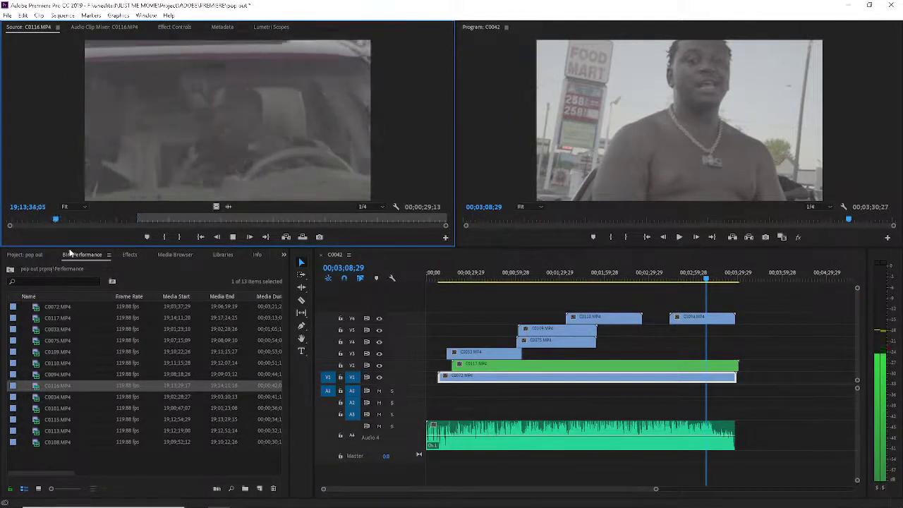
{"action": "key", "text": "space"}
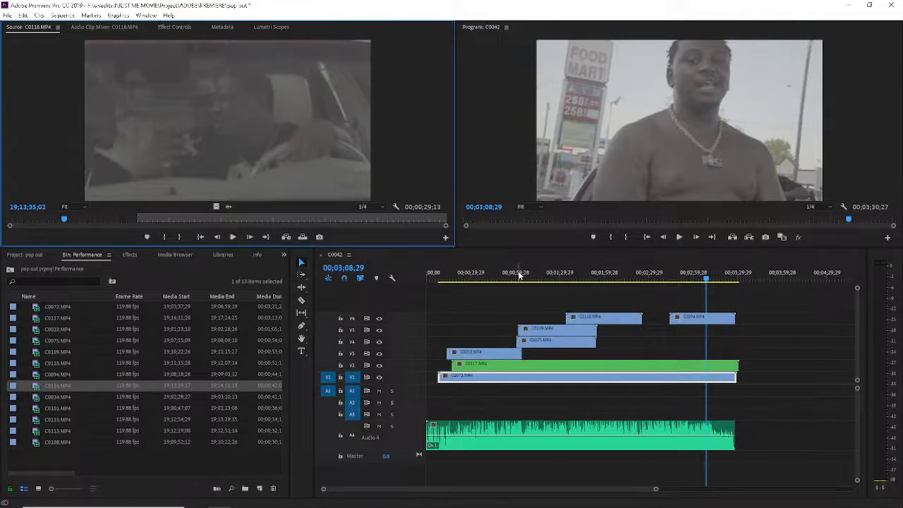
- Cue the sequence at about 1:14 and mark C0116's in point at the chosen frame
{"action": "left_click", "coordinate": [530, 272]}
{"action": "key", "text": "space"}
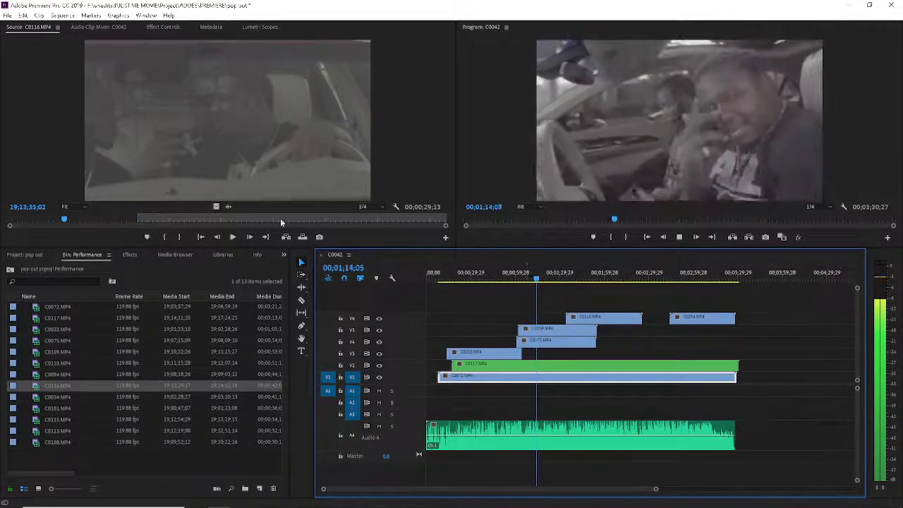
{"action": "key", "text": "space"}
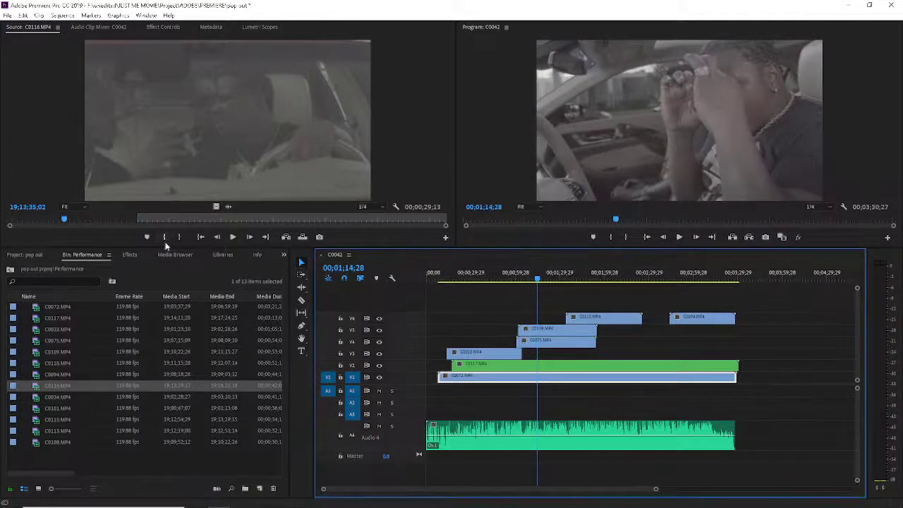
{"action": "key", "text": "space"}
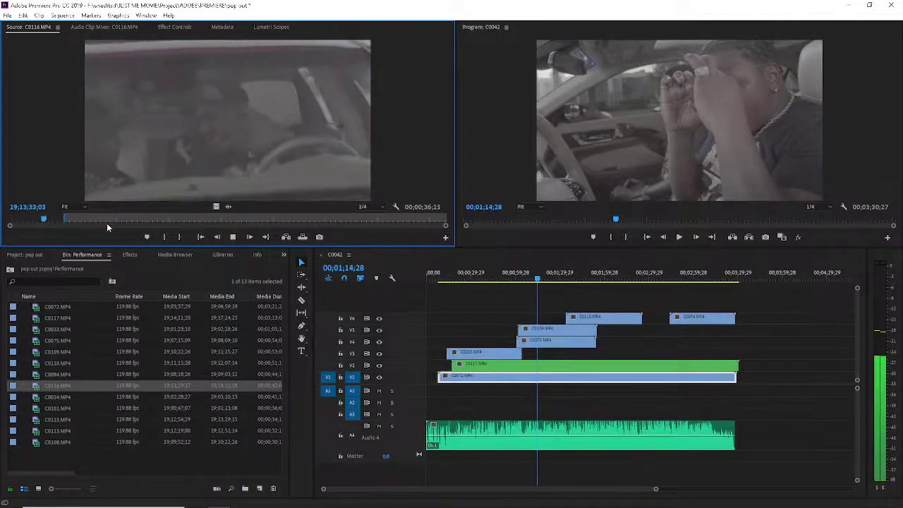
{"action": "key", "text": "space"}
{"action": "left_click", "coordinate": [164, 236]}
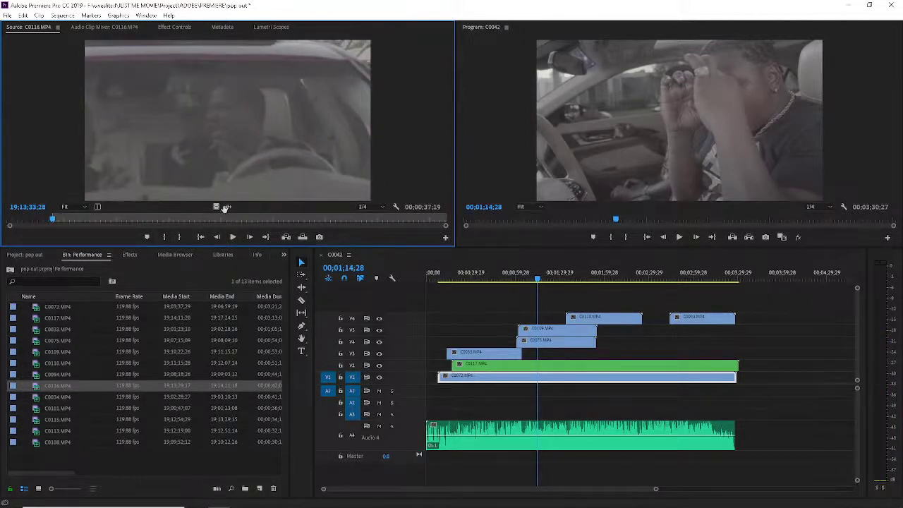
- Place the marked C0116 on a new V7 track near 1:20 and trim its end short
{"action": "left_click_drag", "start_coordinate": [576, 317], "coordinate": [544, 309]}
{"action": "key", "text": "space"}
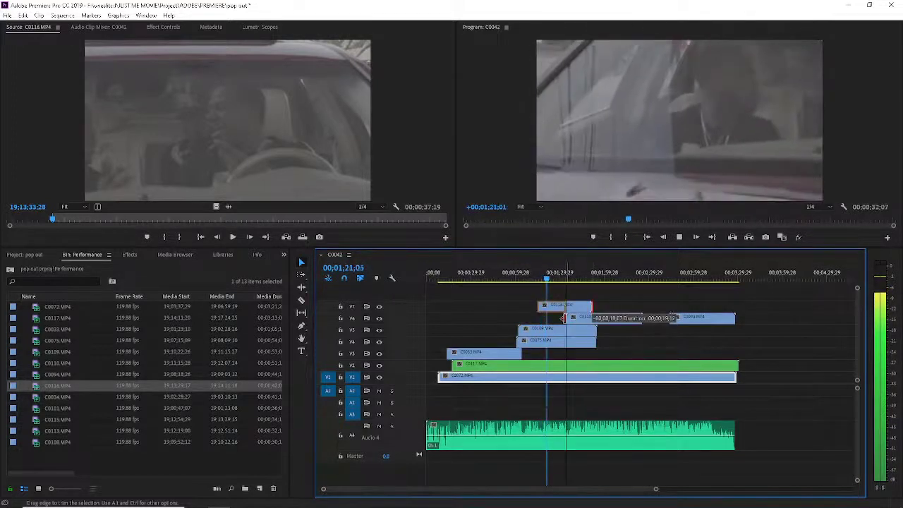
{"action": "left_click_drag", "start_coordinate": [590, 305], "coordinate": [565, 305]}
{"action": "key", "text": "space"}
- Preview C0034 and cue the sequence at about 0:19
{"action": "double_click", "coordinate": [34, 400]}
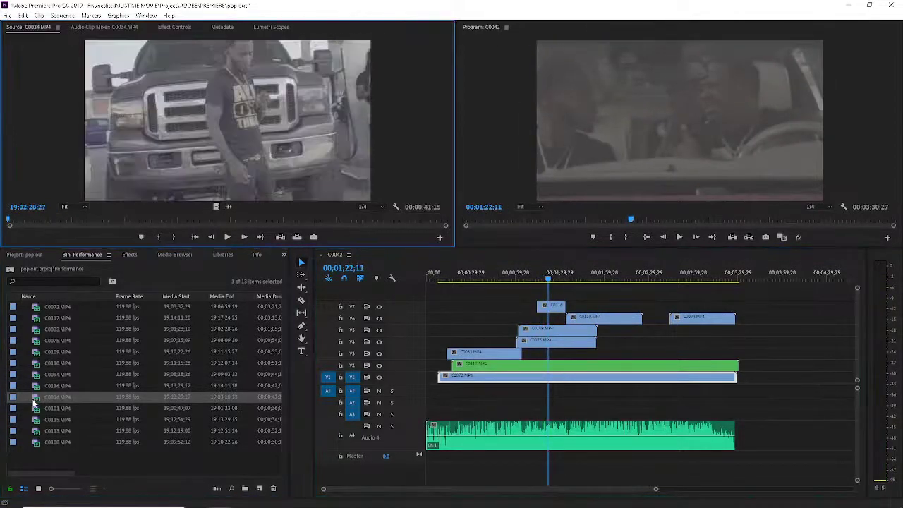
{"action": "key", "text": "space"}
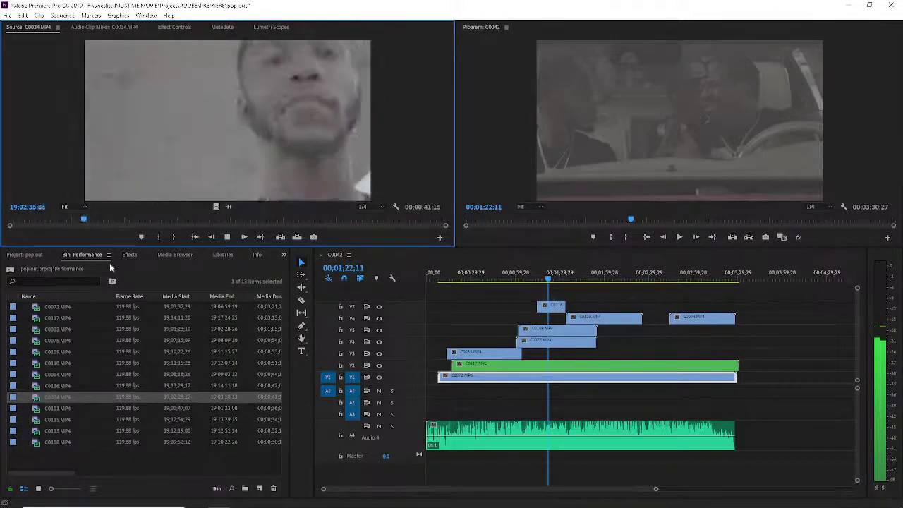
{"action": "key", "text": "space"}
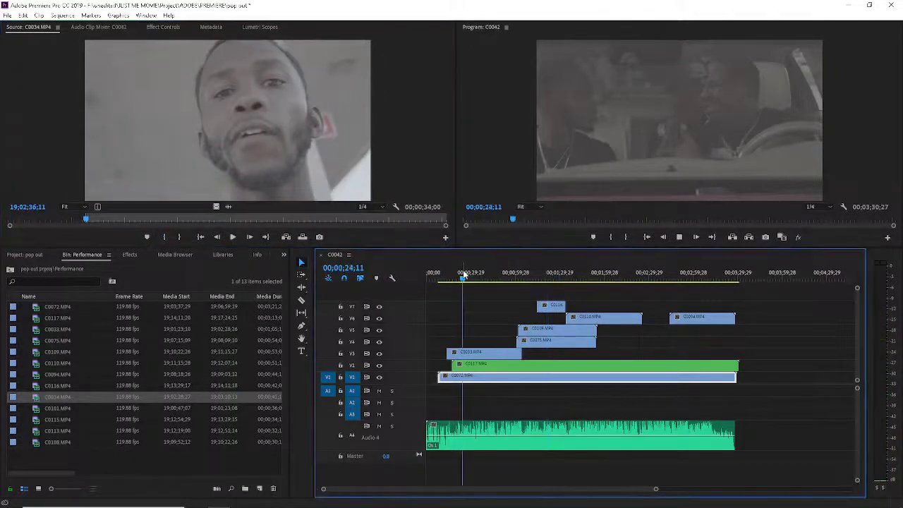
{"action": "left_click_drag", "start_coordinate": [464, 275], "coordinate": [456, 278]}
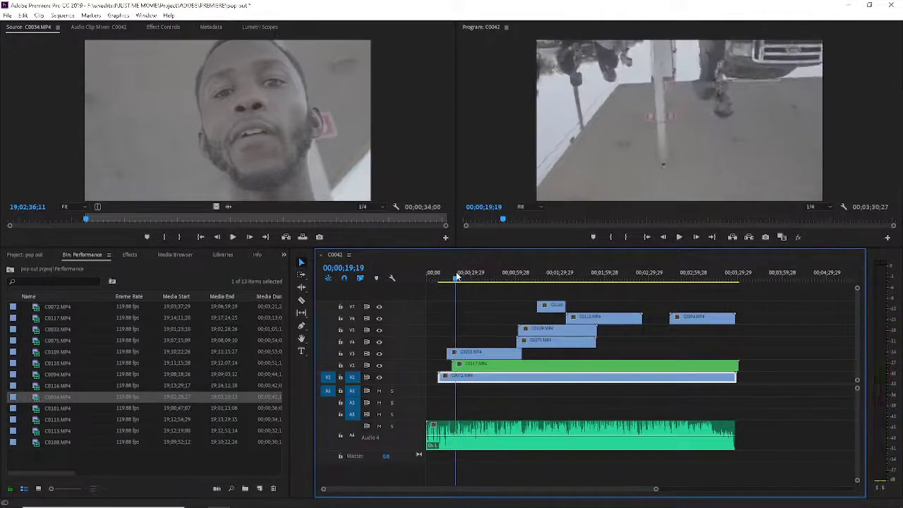
{"action": "key", "text": "space"}
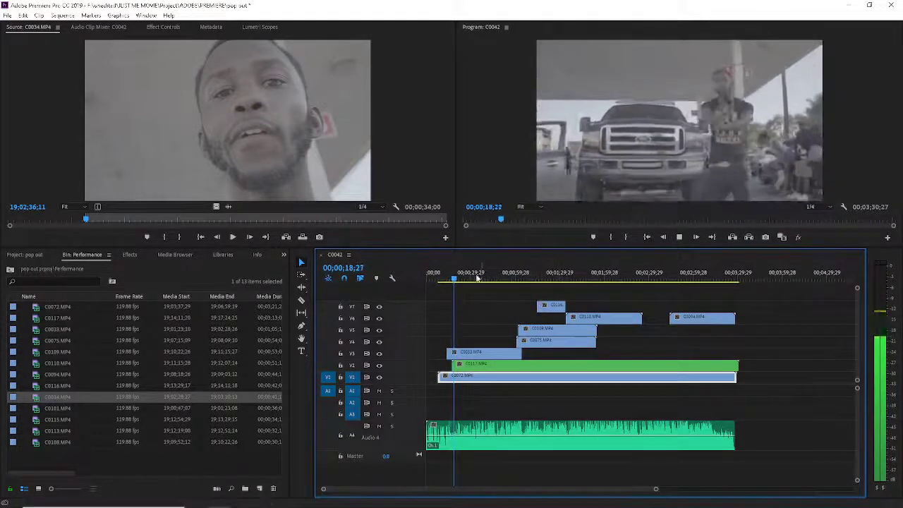
{"action": "key", "text": "space"}
{"action": "key", "text": "space"}
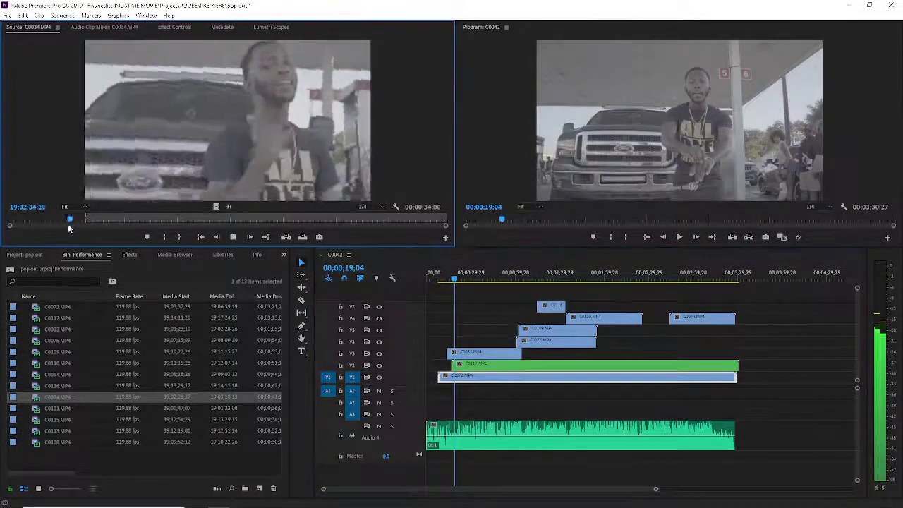
{"action": "key", "text": "space"}
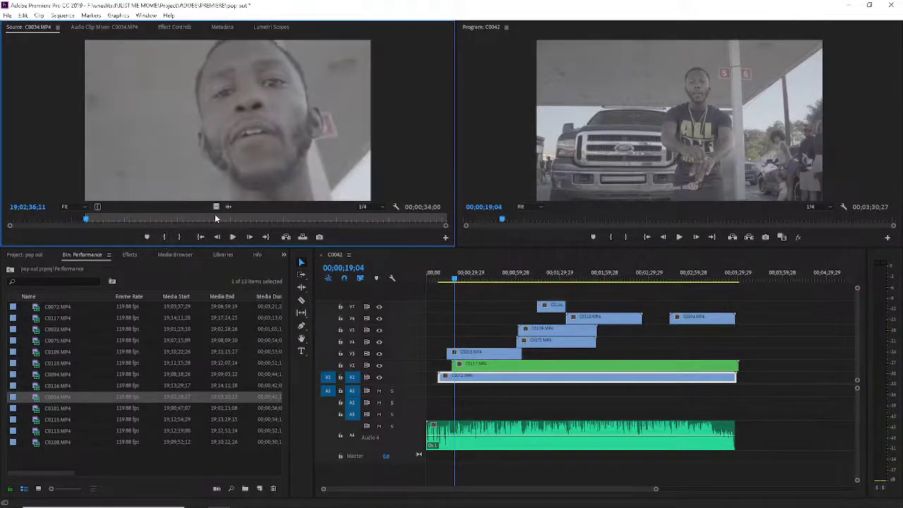
- Place C0034's video on a new V8 track near 0:19 and play it back
{"action": "left_click_drag", "start_coordinate": [217, 206], "coordinate": [479, 338]}
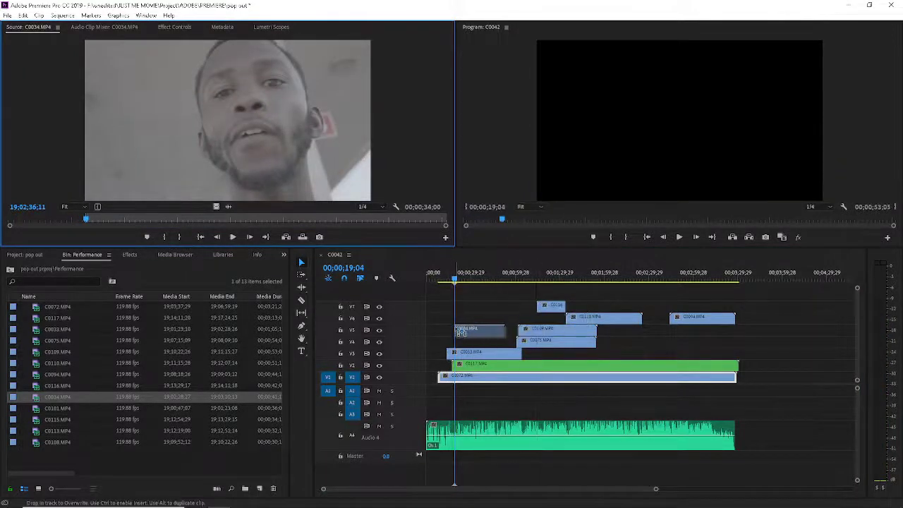
{"action": "left_click_drag", "start_coordinate": [462, 302], "coordinate": [455, 297]}
{"action": "key", "text": "space"}
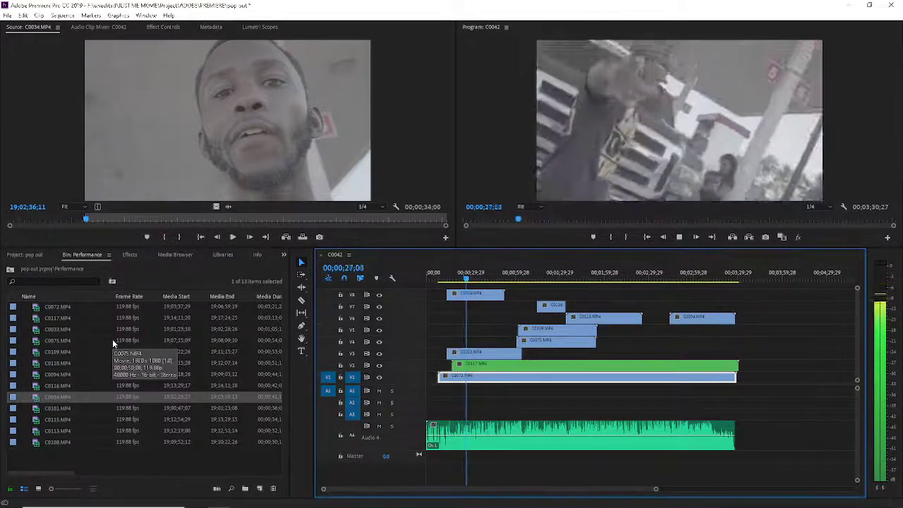
- Preview the C0113 driving footage in the Source monitor
{"action": "double_click", "coordinate": [34, 409]}
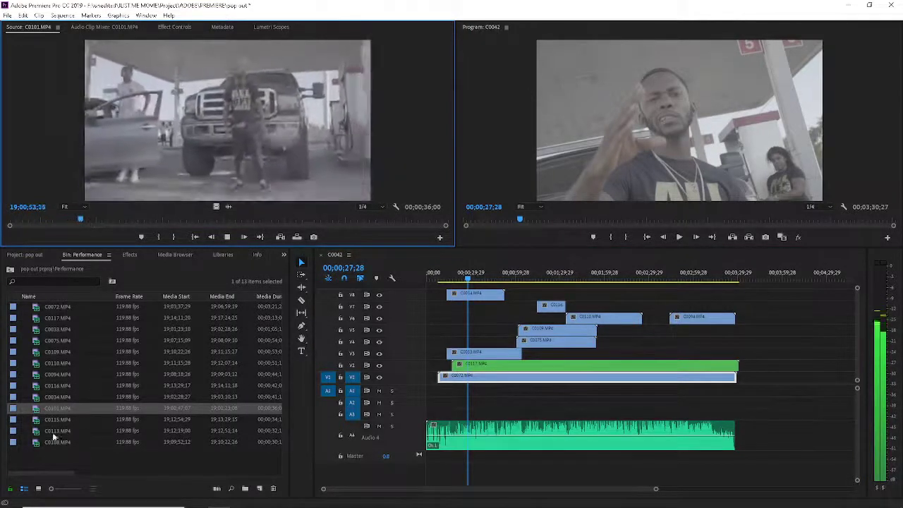
{"action": "key", "text": "space"}
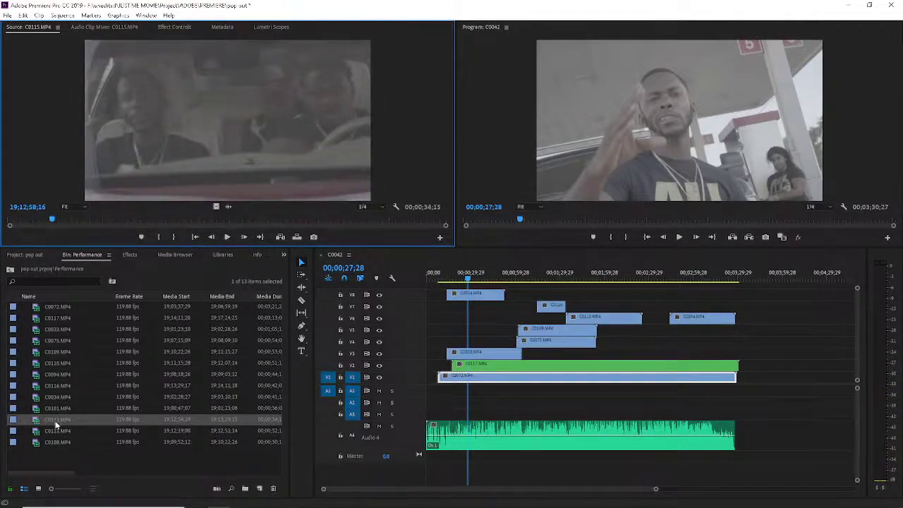
{"action": "key", "text": "space"}
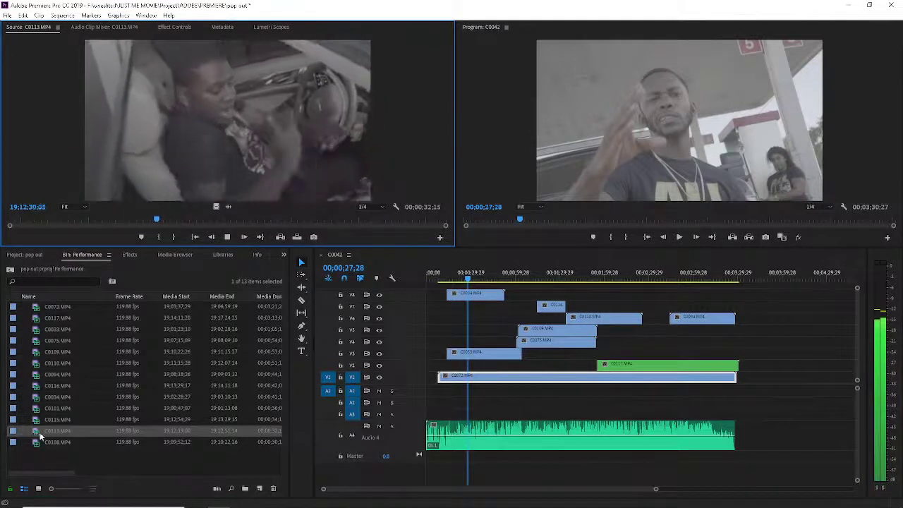
{"action": "key", "text": "space"}
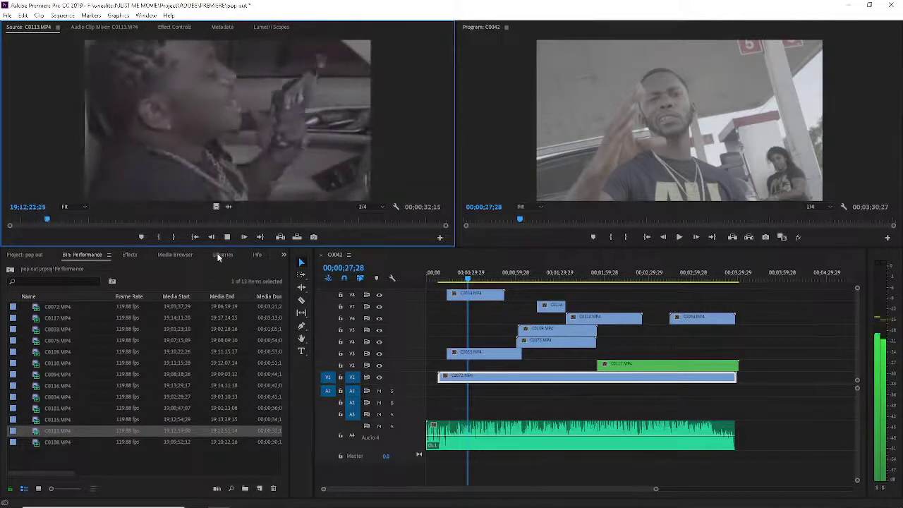
{"action": "key", "text": "space"}
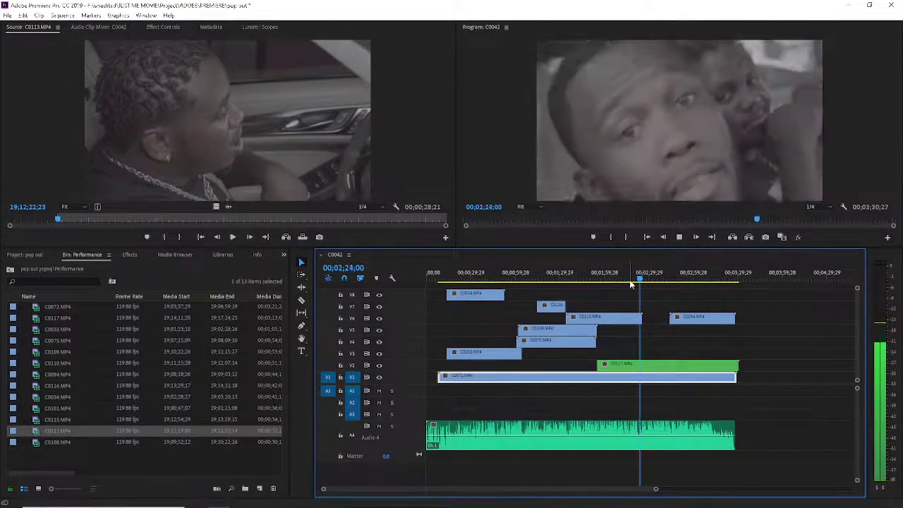
- Place C0113 on V7 around 2:44 and extend its start earlier
{"action": "left_click_drag", "start_coordinate": [635, 280], "coordinate": [645, 280]}
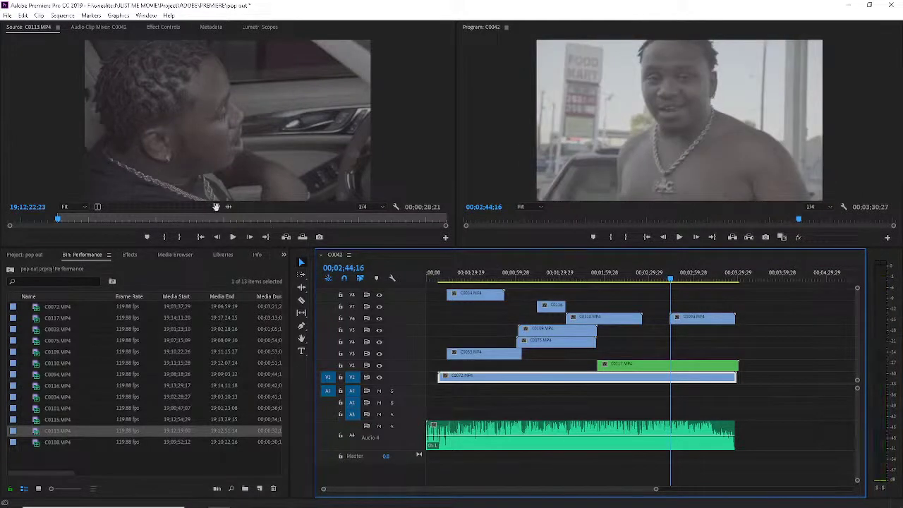
{"action": "left_click_drag", "start_coordinate": [216, 207], "coordinate": [666, 314]}
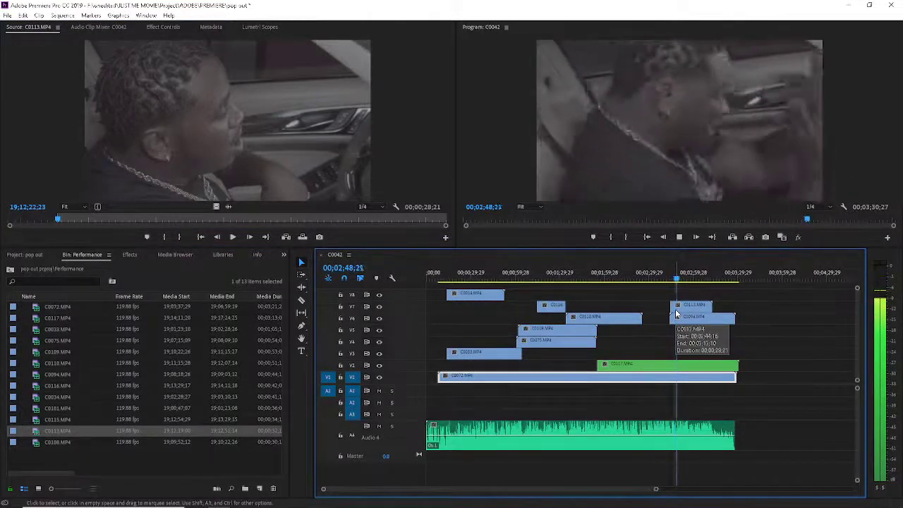
{"action": "left_click_drag", "start_coordinate": [676, 307], "coordinate": [650, 309]}
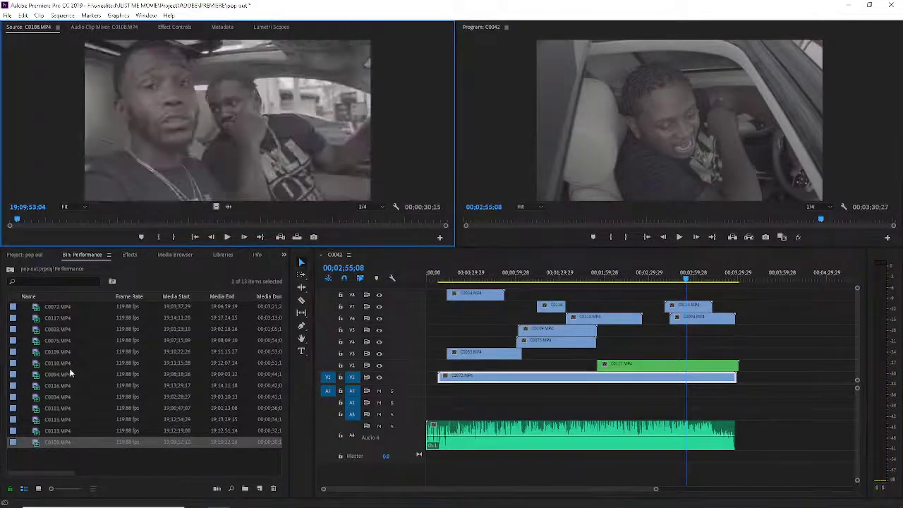
- Set C0108's source in point at 19;09;53;29 and cue the sequence near 16 seconds
{"action": "key", "text": "space"}
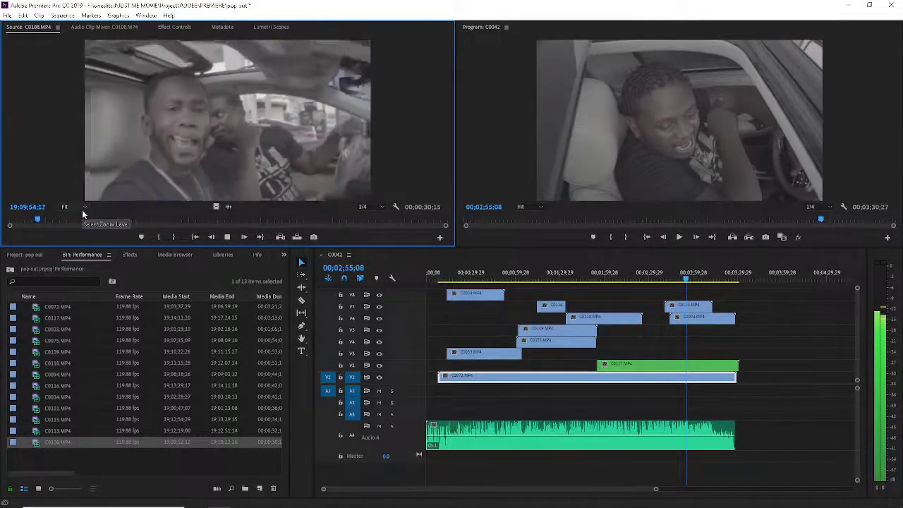
{"action": "key", "text": "space"}
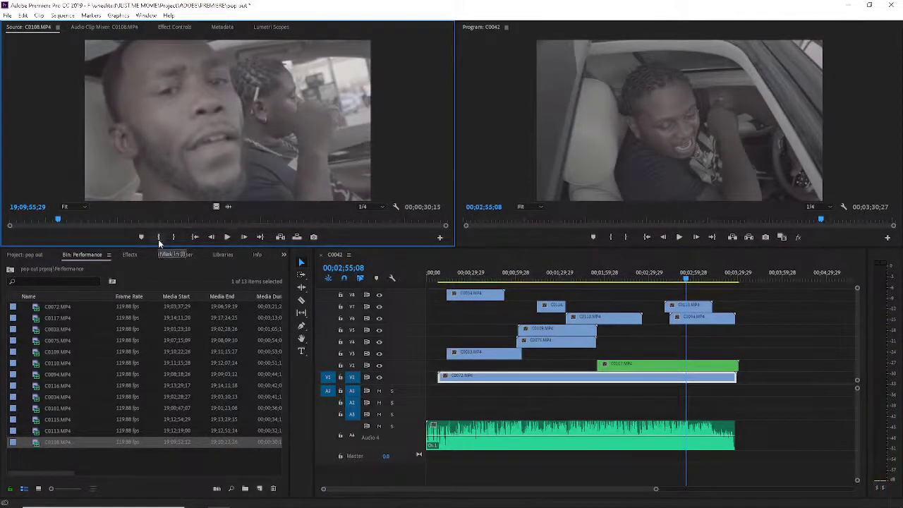
{"action": "left_click", "coordinate": [158, 237]}
{"action": "left_click", "coordinate": [453, 277]}
{"action": "key", "text": "space"}
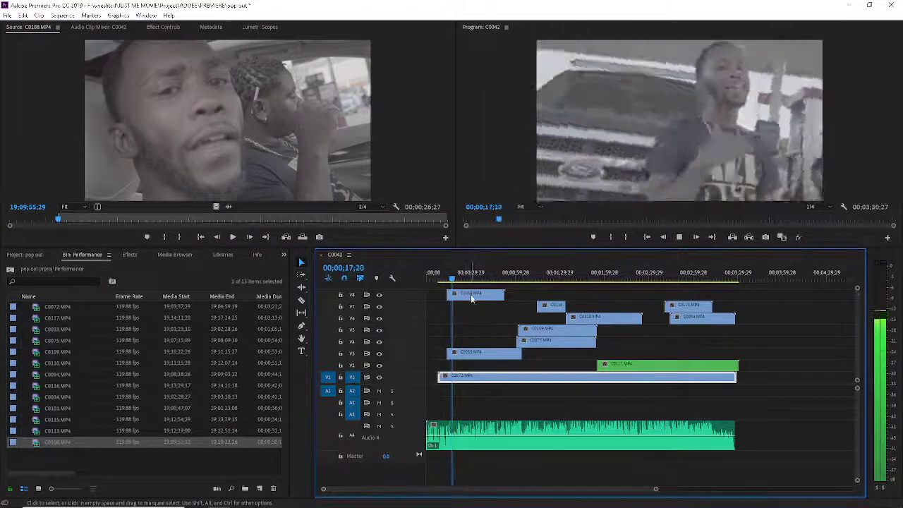
{"action": "left_click", "coordinate": [2, 224]}
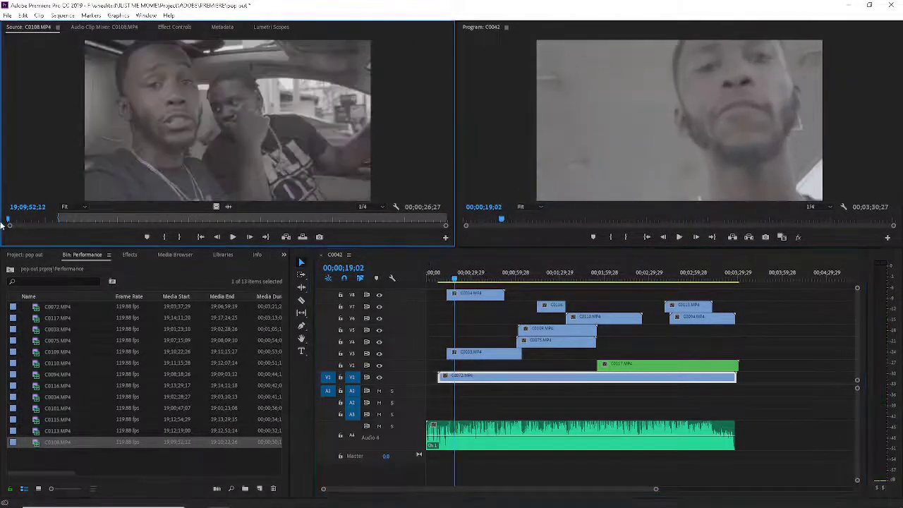
{"action": "left_click", "coordinate": [164, 237]}
- Place C0108 on V4 at the playhead, hide V8, and play back the result
{"action": "left_click_drag", "start_coordinate": [215, 205], "coordinate": [457, 372]}
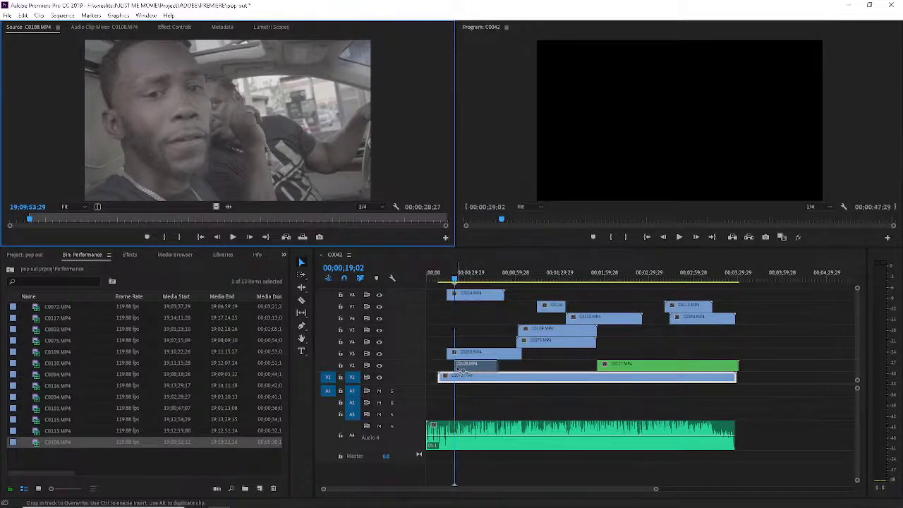
{"action": "left_click_drag", "start_coordinate": [460, 371], "coordinate": [466, 342]}
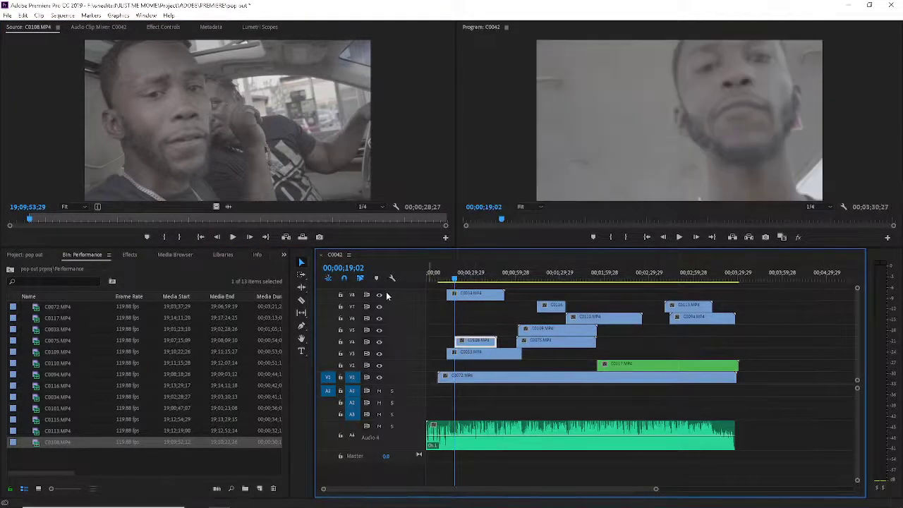
{"action": "left_click", "coordinate": [379, 295]}
{"action": "key", "text": "space"}
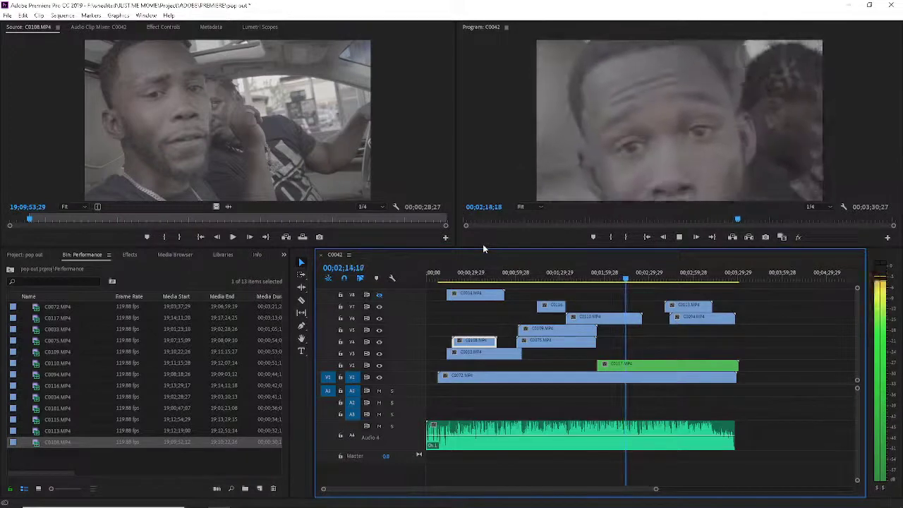
- Review the sequence from 13 seconds and trim +00;00;03;14 off the V8 C0034 clip's head
{"action": "left_click", "coordinate": [447, 280]}
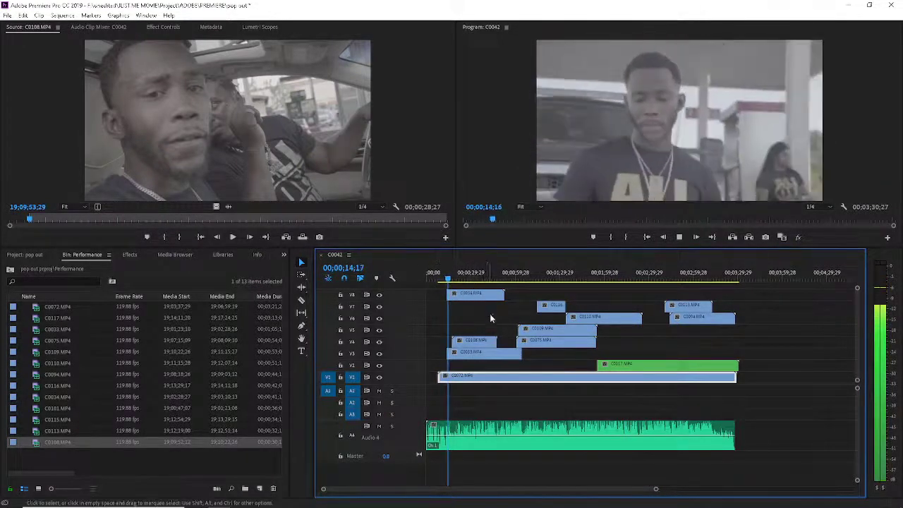
{"action": "key", "text": "space"}
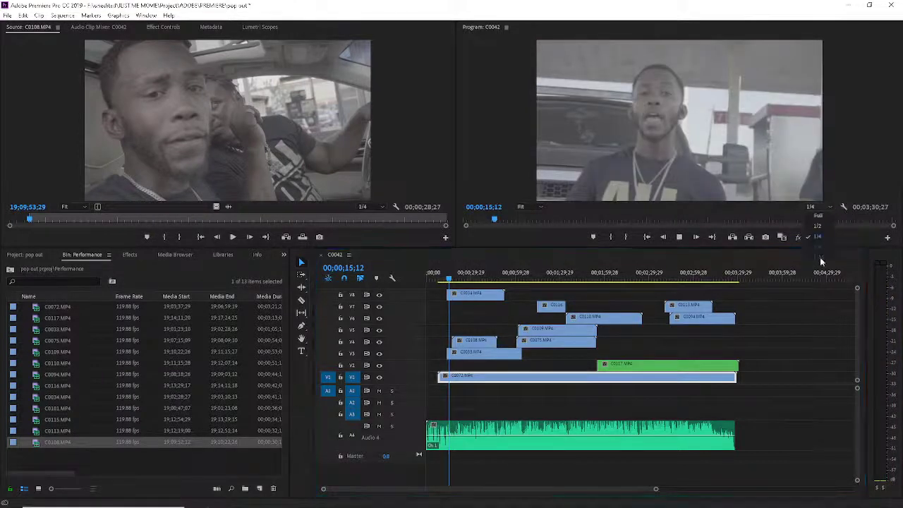
{"action": "key", "text": "space"}
{"action": "left_click", "coordinate": [624, 214]}
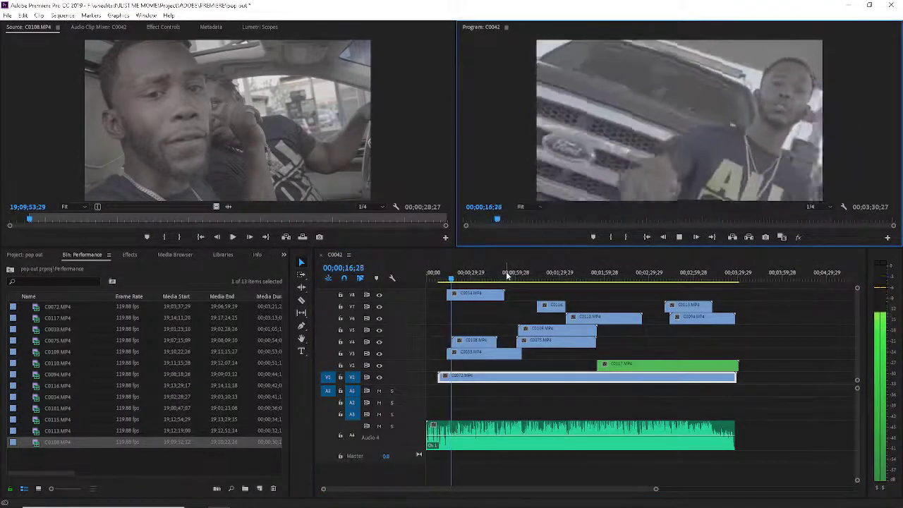
{"action": "key", "text": "space"}
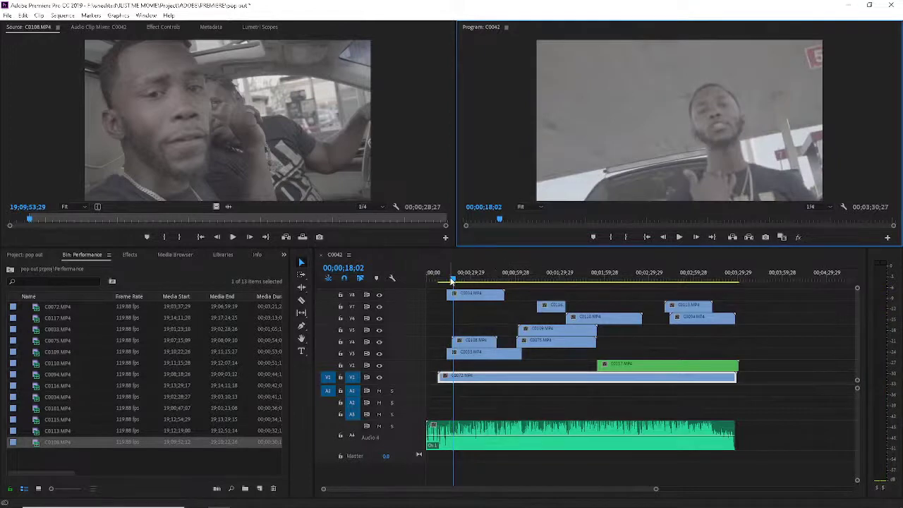
{"action": "left_click", "coordinate": [452, 280]}
{"action": "key", "text": "space"}
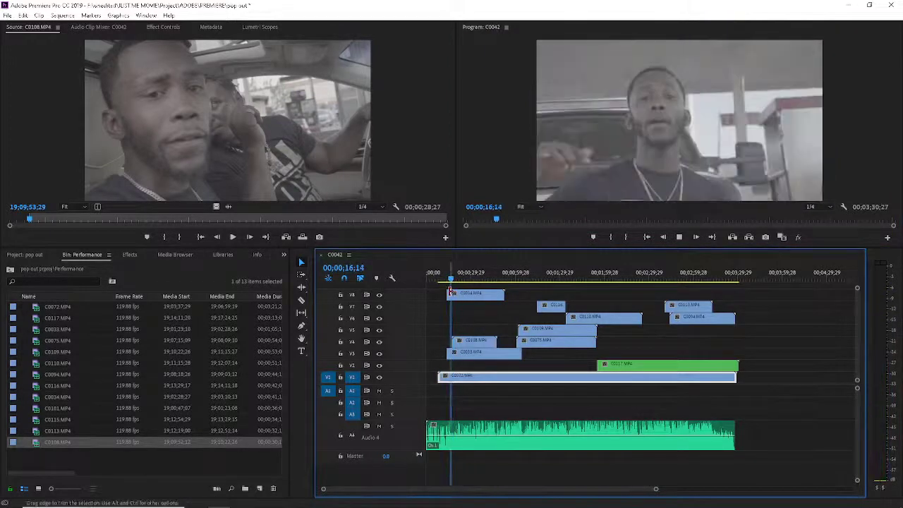
{"action": "left_click_drag", "start_coordinate": [450, 292], "coordinate": [453, 295]}
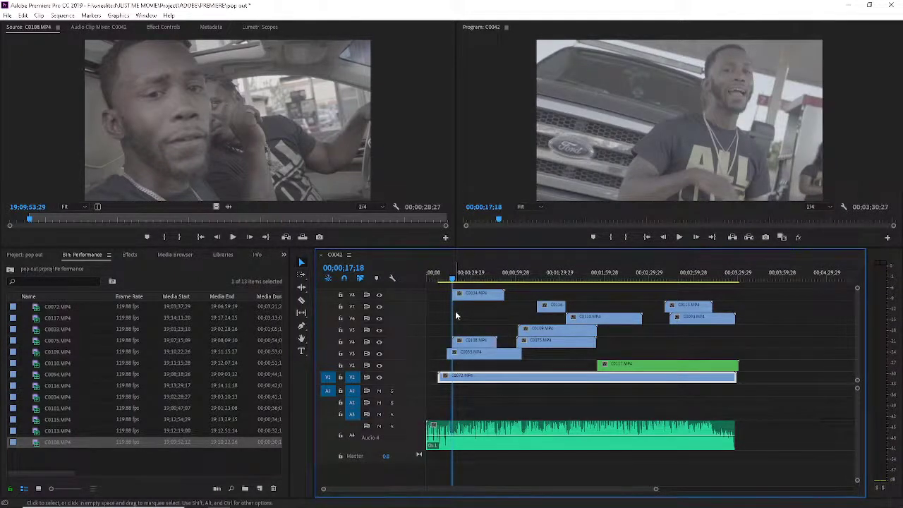
{"action": "key", "text": "space"}
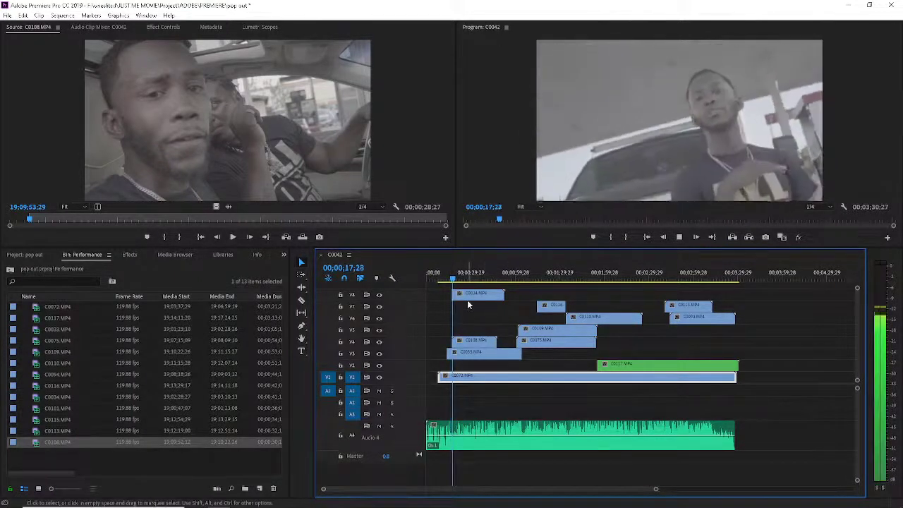
{"action": "key", "text": "space"}
{"action": "key", "text": "c"}
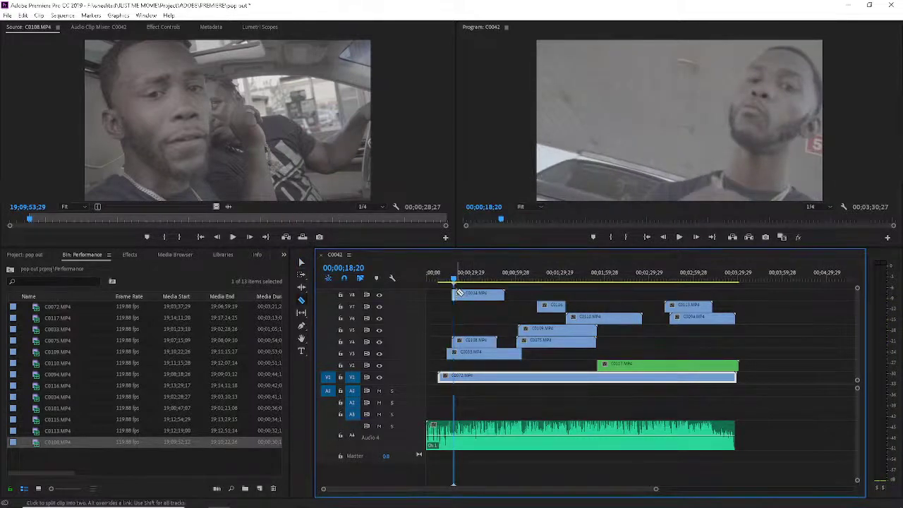
{"action": "key", "text": "space"}
{"action": "key", "text": "space"}
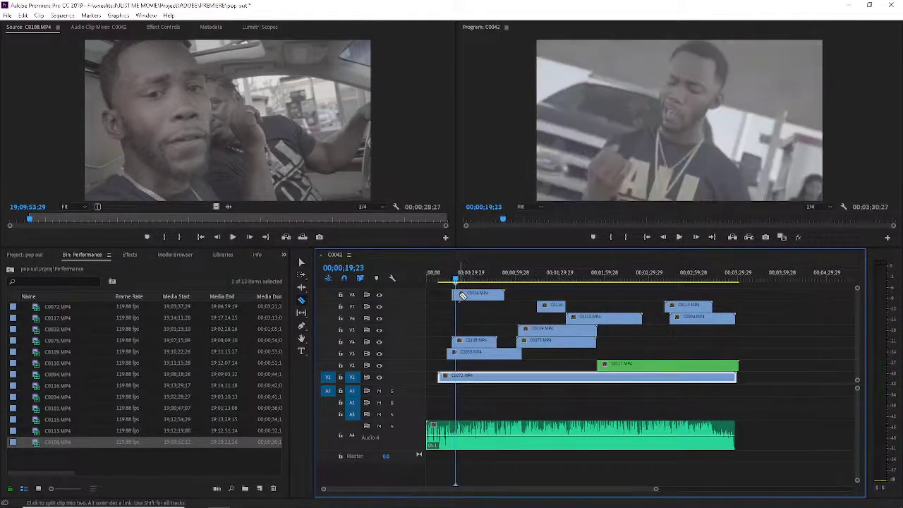
{"action": "key", "text": "ctrl+r"}
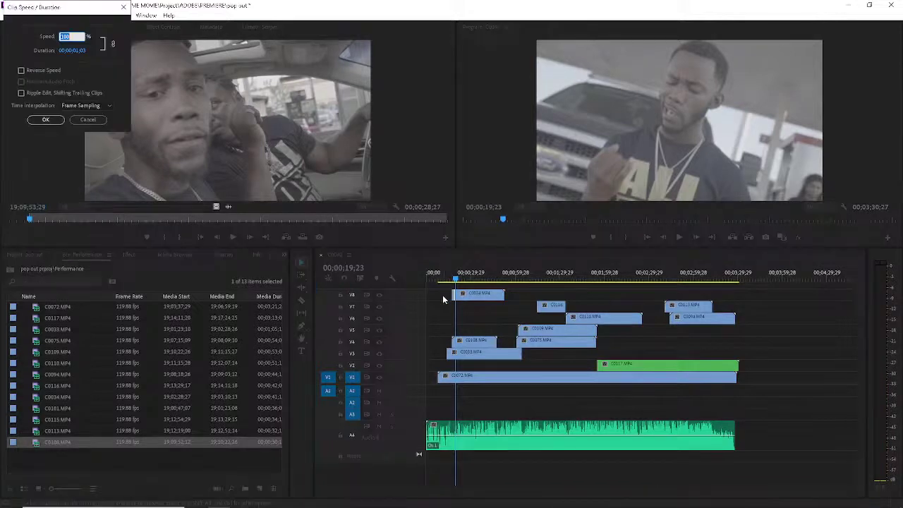
{"action": "key", "text": "Return"}
{"action": "key", "text": "space"}
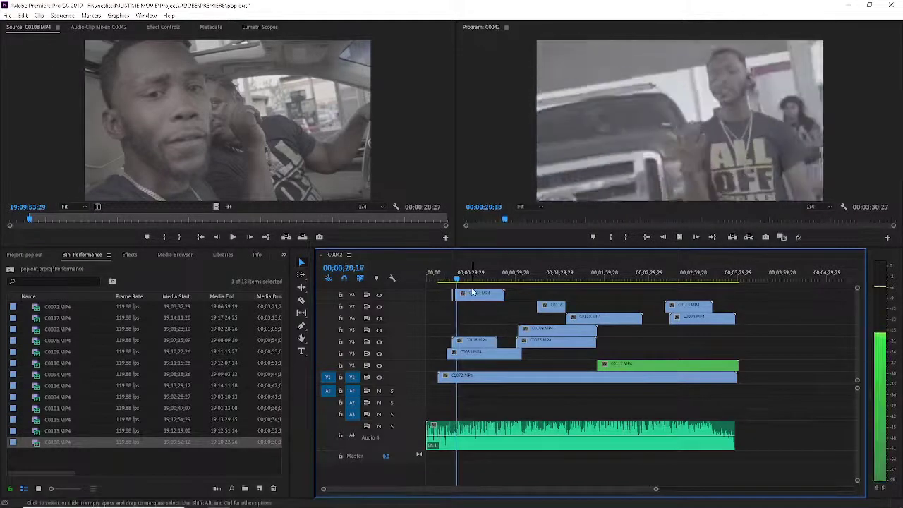
{"action": "key", "text": "space"}
{"action": "key", "text": "c"}
{"action": "key", "text": "v"}
{"action": "key", "text": "space"}
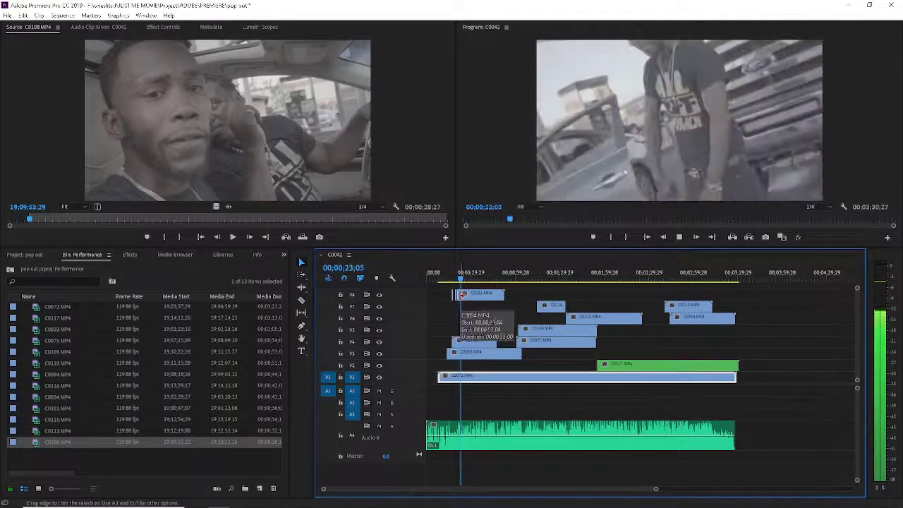
{"action": "right_click", "coordinate": [459, 298]}
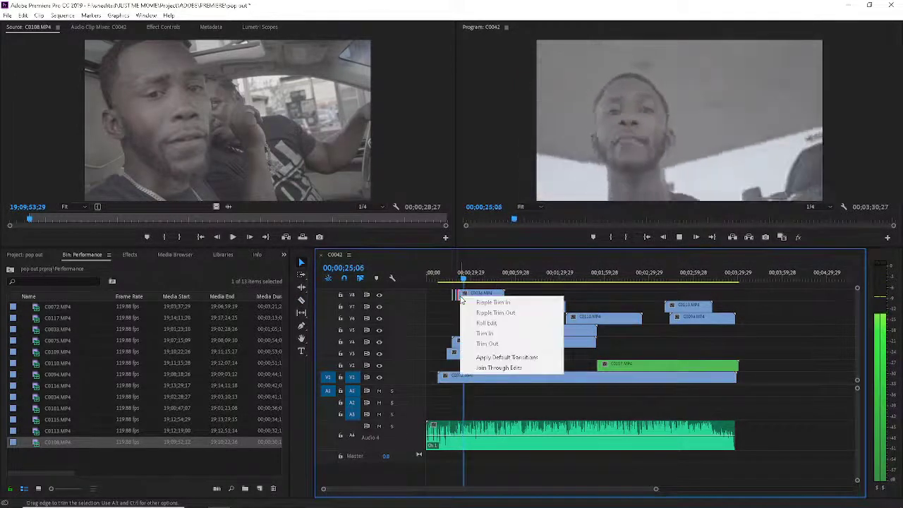
{"action": "left_click", "coordinate": [453, 311]}
{"action": "key", "text": "Up"}
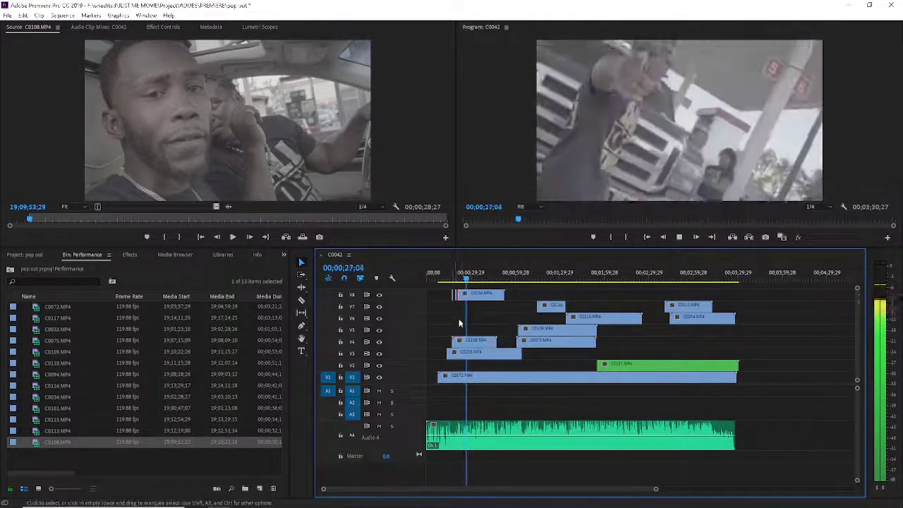
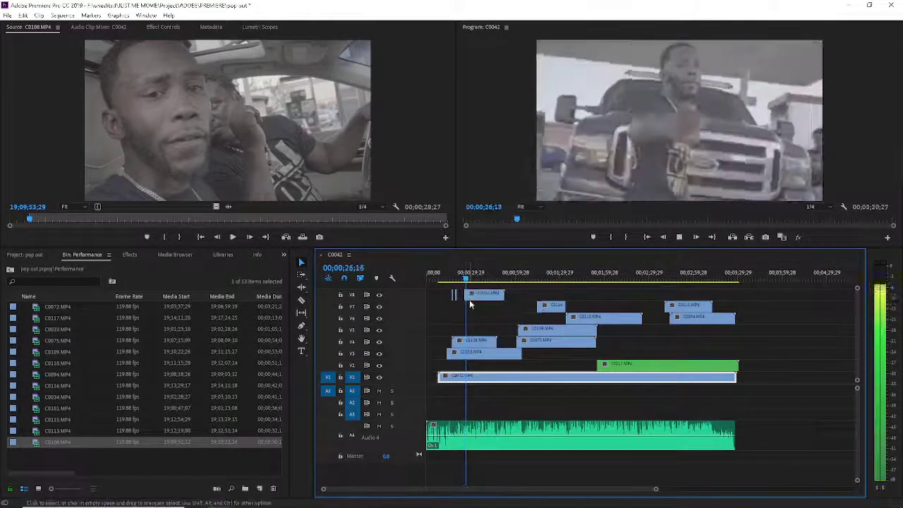
- Slice the start of the V8 C0034 clip at the first beat and confirm its speed settings
{"action": "key", "text": "space"}
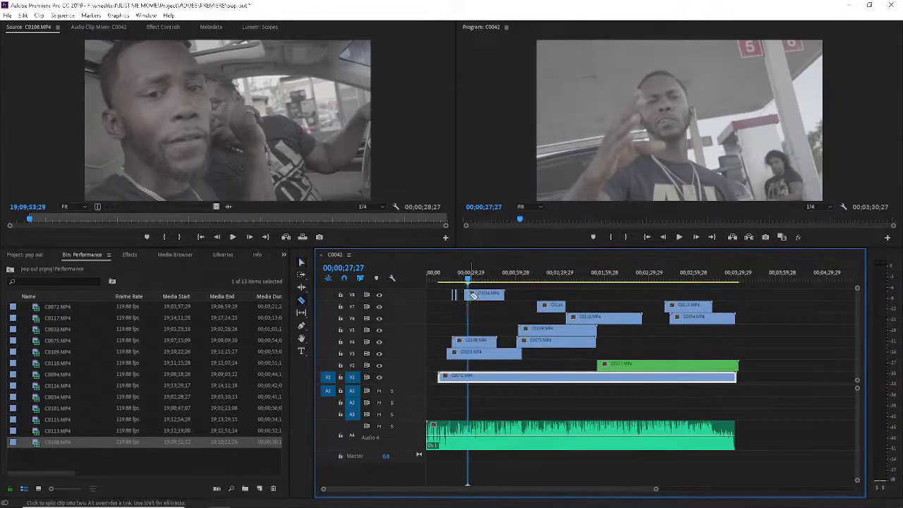
{"action": "left_click", "coordinate": [469, 299]}
{"action": "key", "text": "c"}
{"action": "key", "text": "space"}
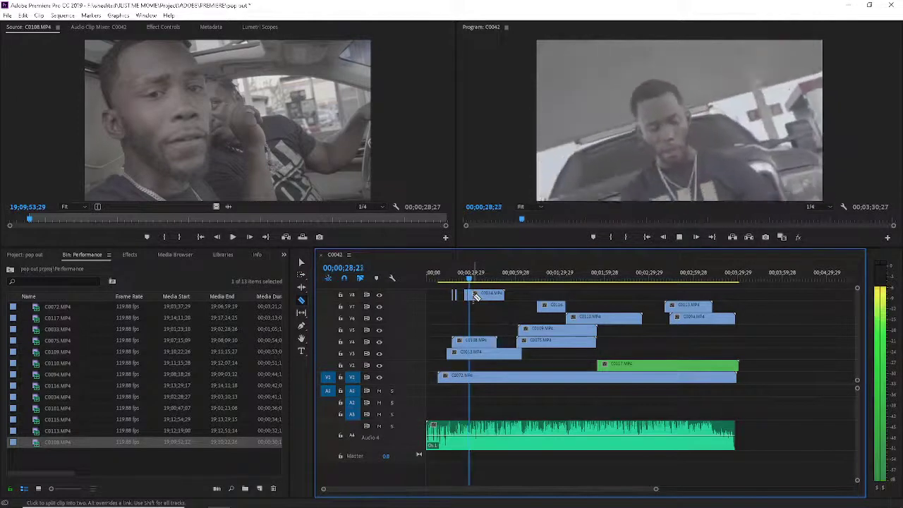
{"action": "key", "text": "space"}
{"action": "key", "text": "v"}
{"action": "left_click", "coordinate": [472, 298]}
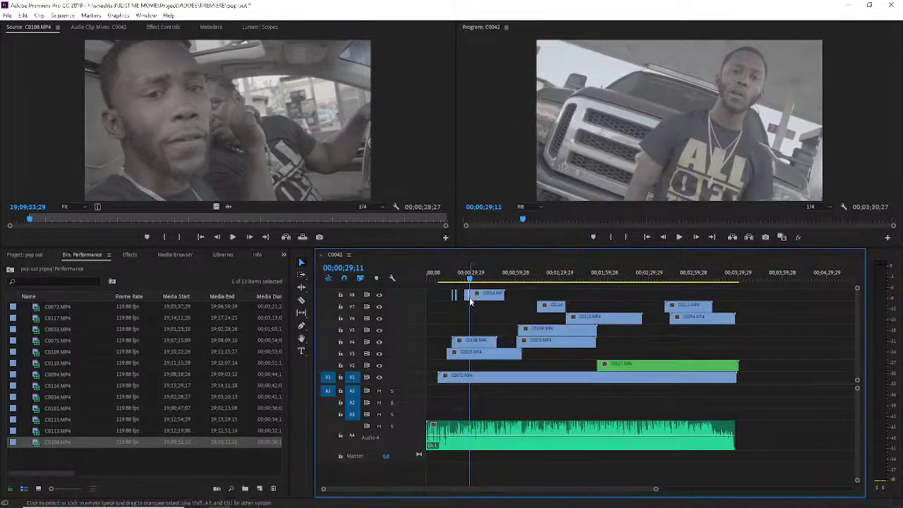
{"action": "key", "text": "ctrl+r"}
{"action": "key", "text": "Return"}
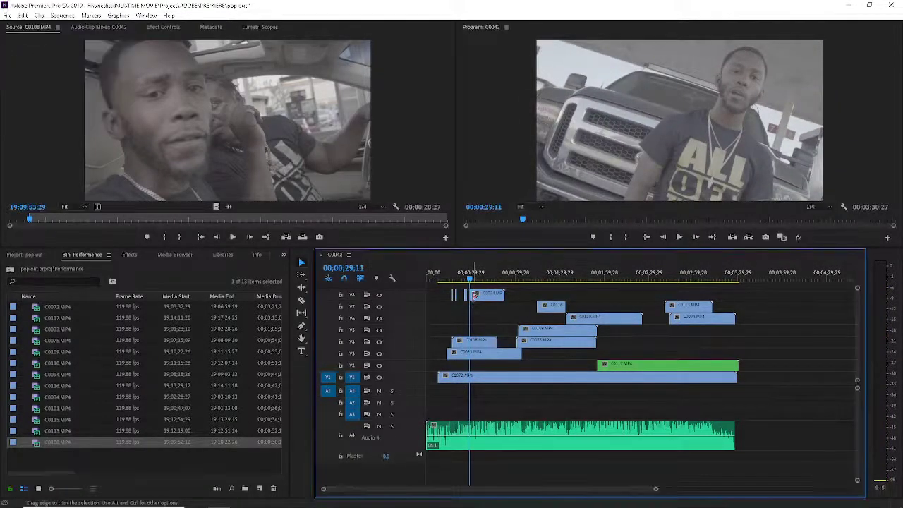
- Split the V8 clip at the next beat, 33;14, and preview the new cuts
{"action": "key", "text": "space"}
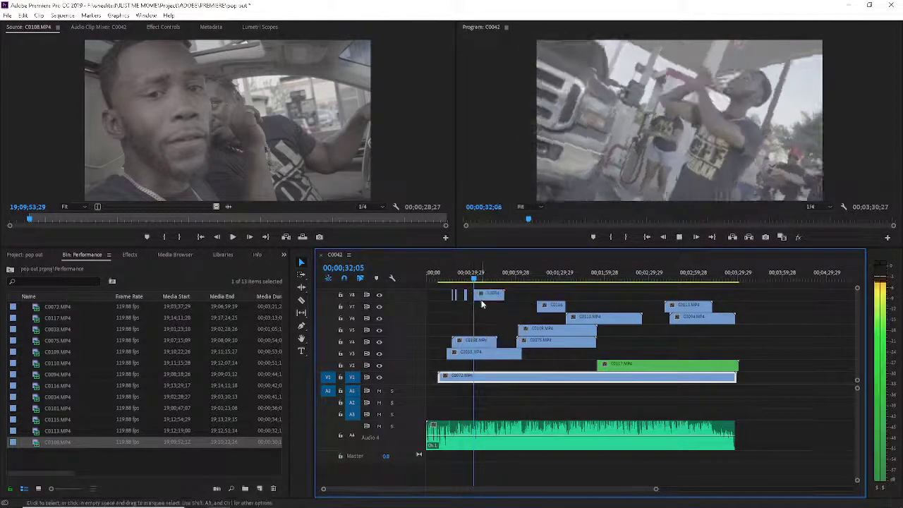
{"action": "key", "text": "space"}
{"action": "key", "text": "c"}
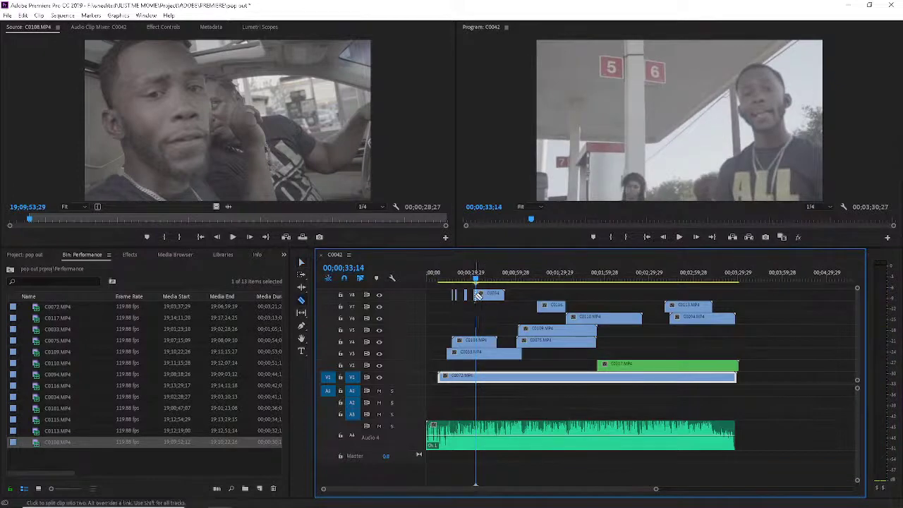
{"action": "left_click", "coordinate": [480, 295]}
{"action": "key", "text": "v"}
{"action": "key", "text": "space"}
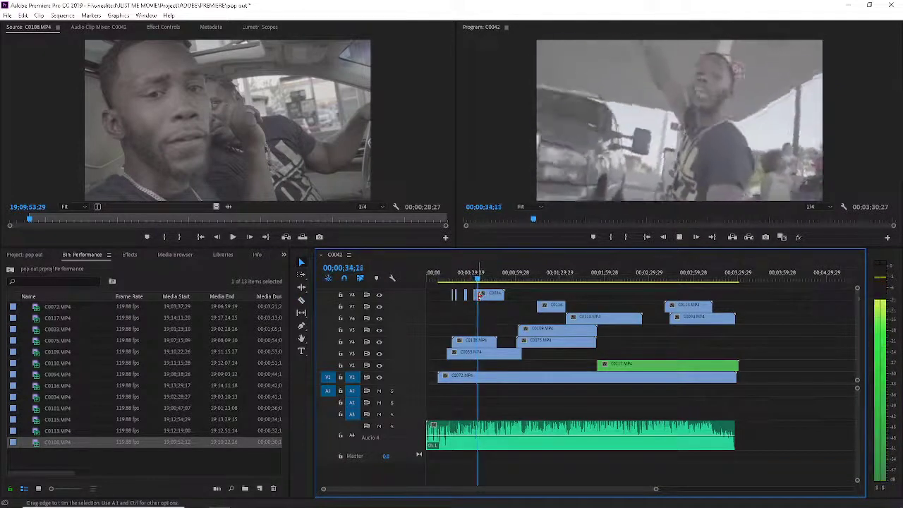
{"action": "key", "text": "space"}
{"action": "left_click", "coordinate": [472, 377]}
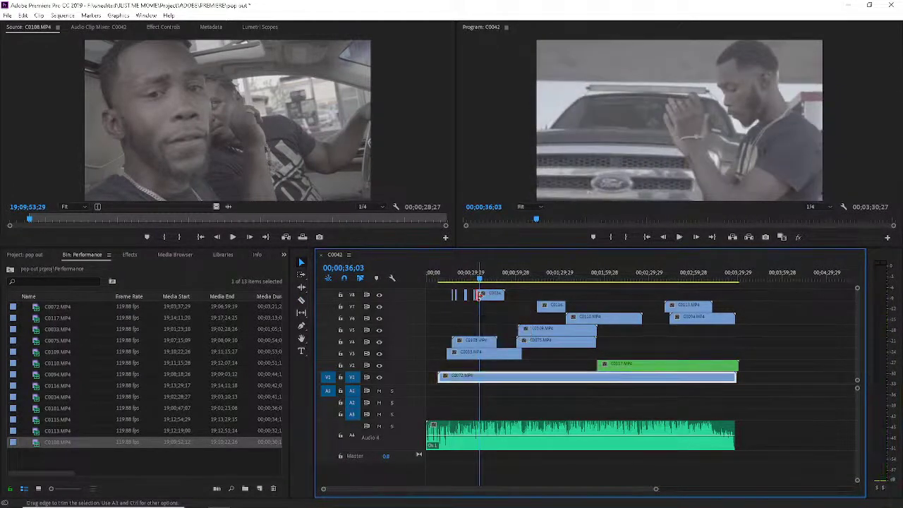
{"action": "key", "text": "space"}
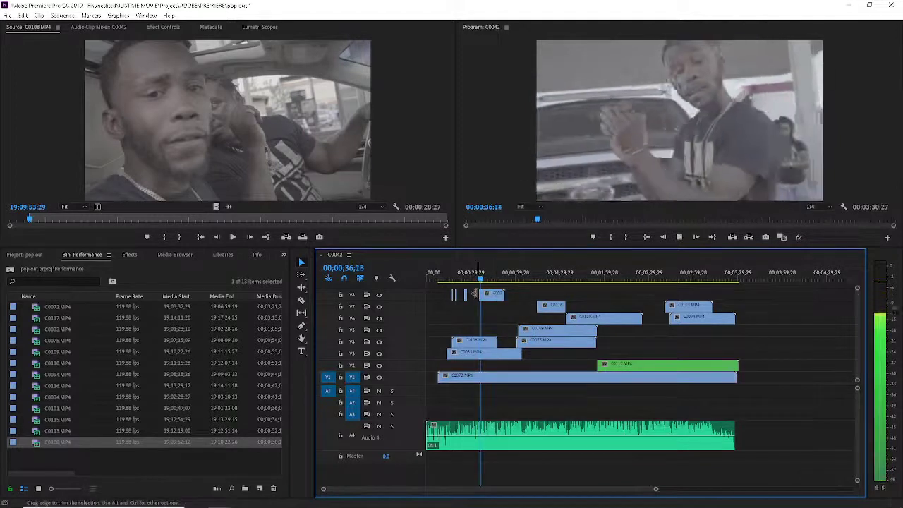
{"action": "key", "text": "space"}
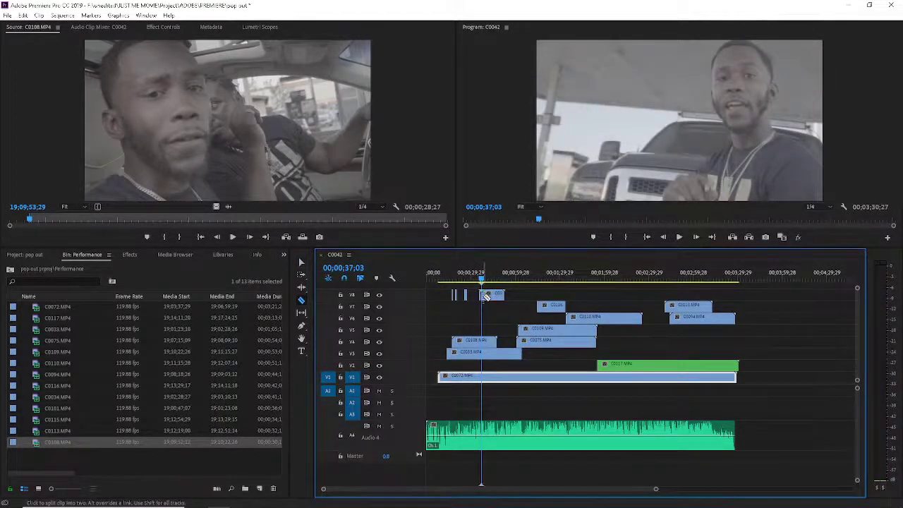
{"action": "key", "text": "space"}
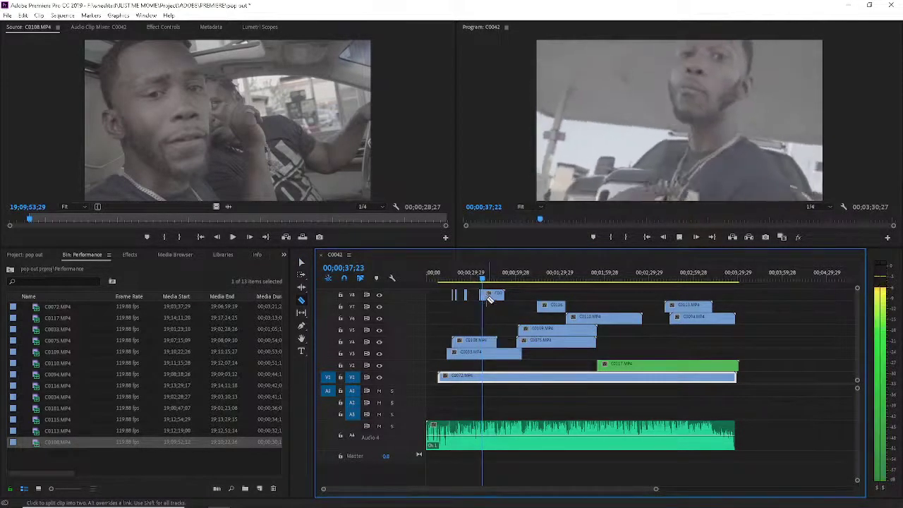
- Locate the small C0034 slice on V8 around 35–37 seconds and check its speed settings
{"action": "left_click_drag", "start_coordinate": [655, 489], "coordinate": [482, 489]}
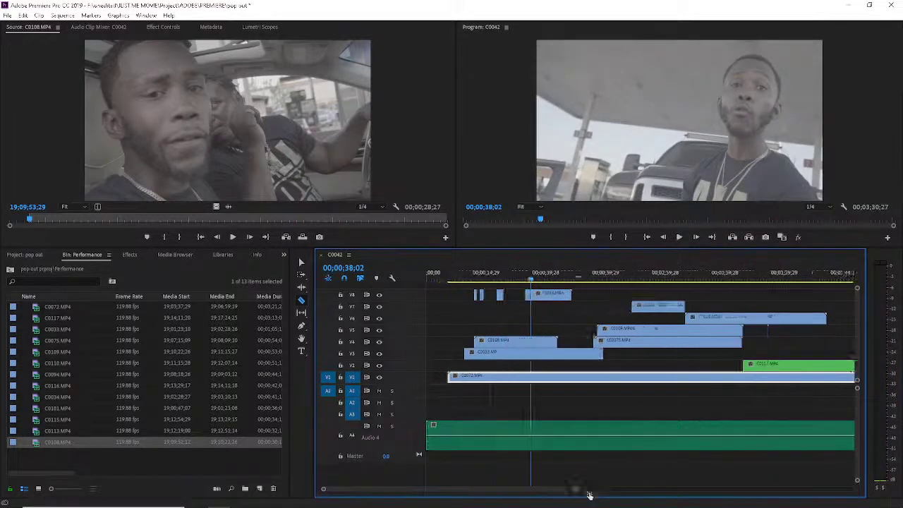
{"action": "left_click", "coordinate": [618, 273]}
{"action": "key", "text": "space"}
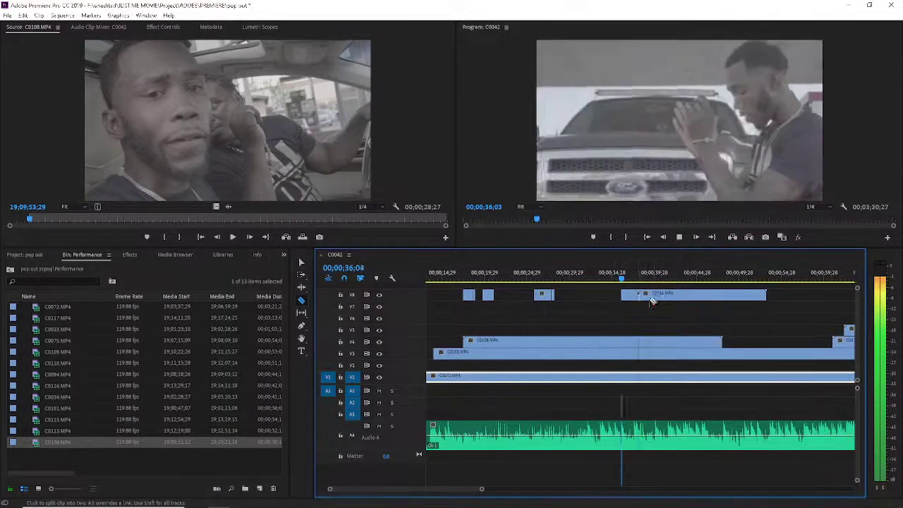
{"action": "key", "text": "space"}
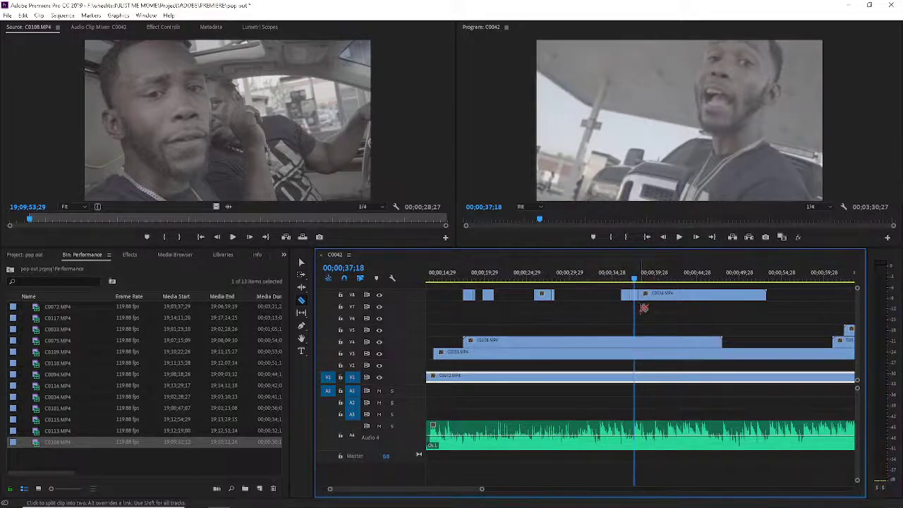
{"action": "key", "text": "c"}
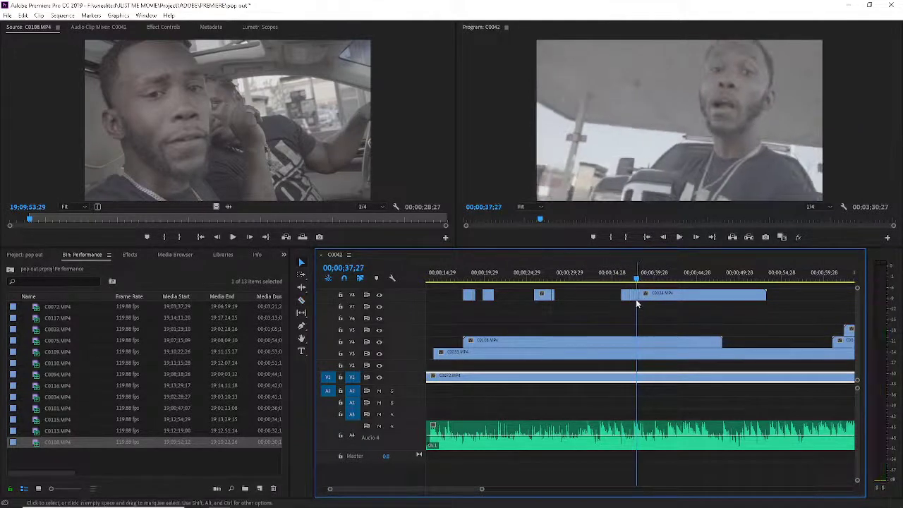
{"action": "left_click", "coordinate": [636, 300]}
{"action": "key", "text": "ctrl+r"}
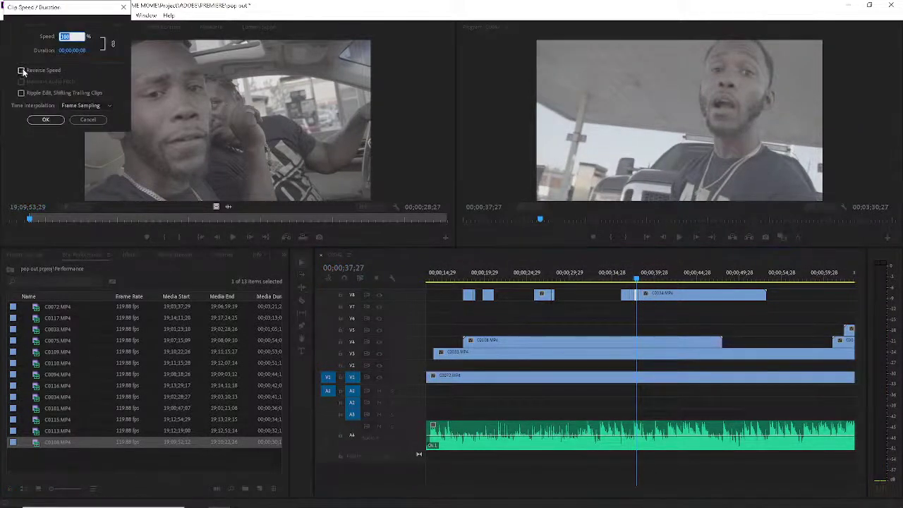
{"action": "left_click", "coordinate": [46, 120]}
{"action": "left_click", "coordinate": [616, 279]}
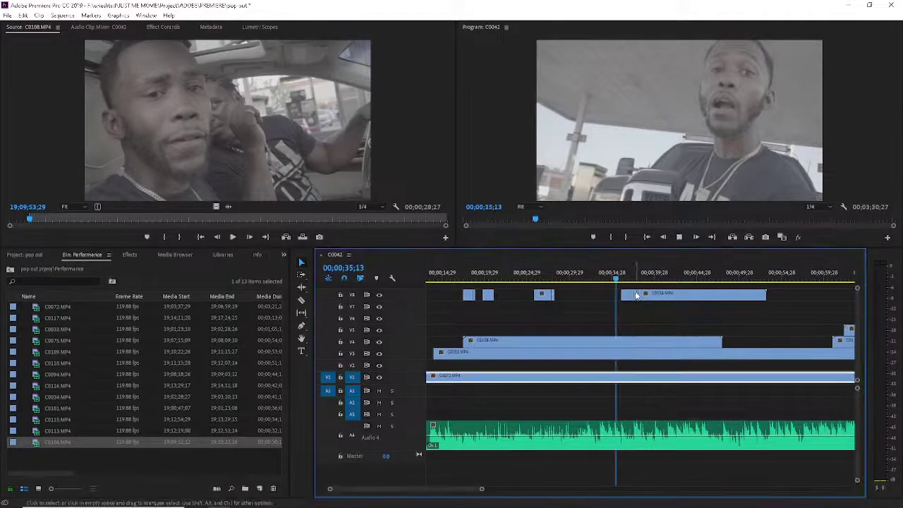
{"action": "key", "text": "space"}
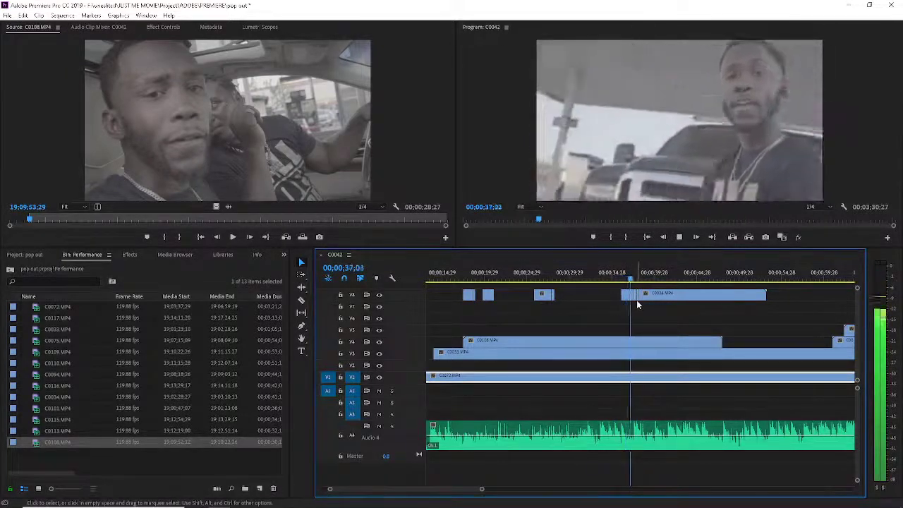
{"action": "left_click", "coordinate": [630, 279]}
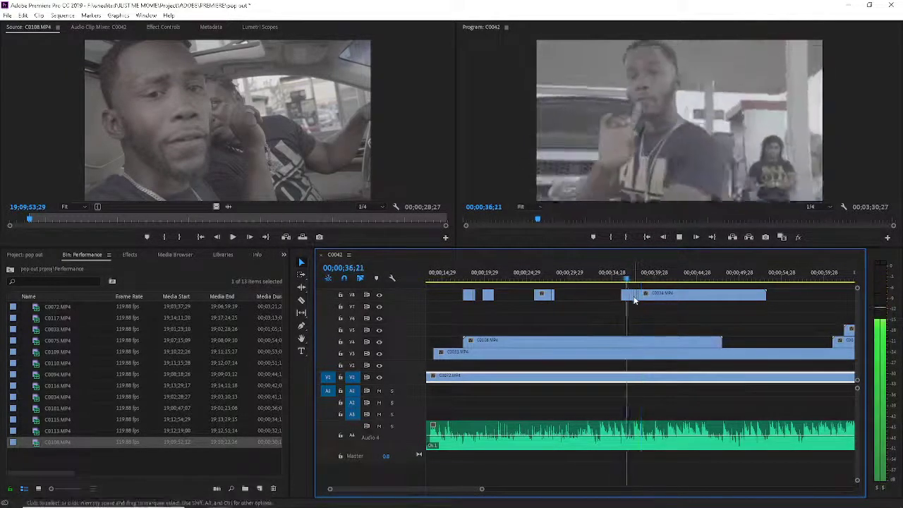
- Shorten the small V8 slice by 13 frames and review it
{"action": "left_click_drag", "start_coordinate": [626, 300], "coordinate": [636, 308]}
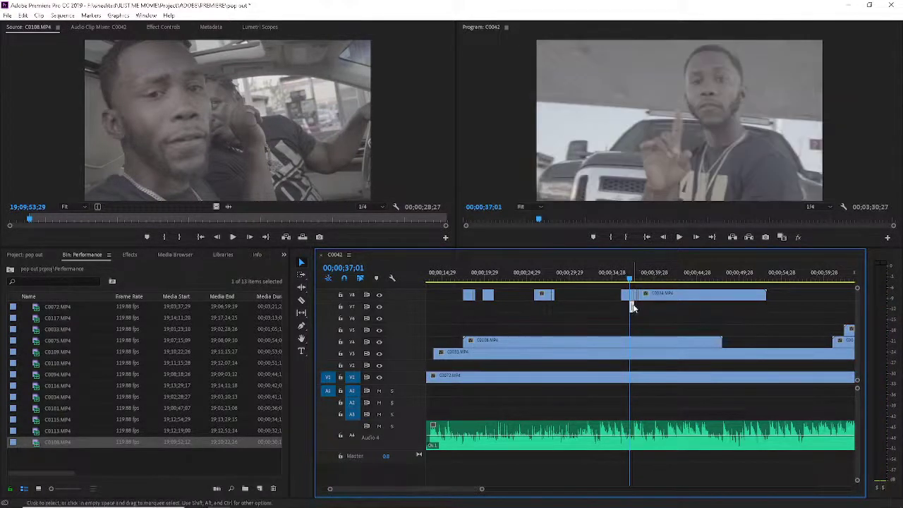
{"action": "left_click_drag", "start_coordinate": [636, 309], "coordinate": [633, 311]}
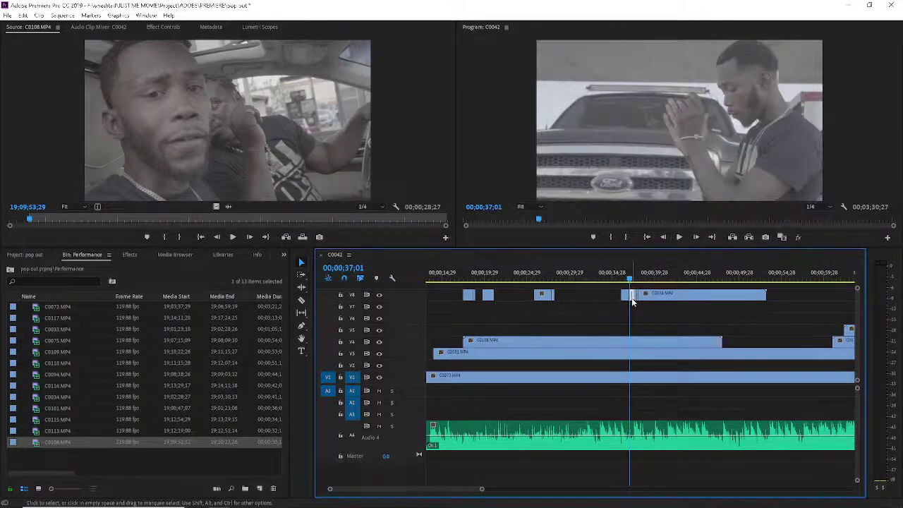
{"action": "key", "text": "ctrl+r"}
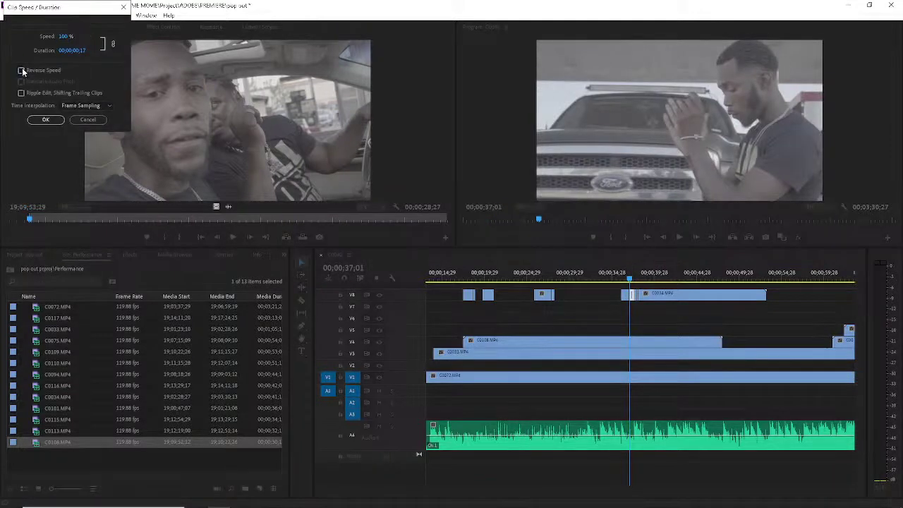
{"action": "left_click", "coordinate": [47, 120]}
{"action": "key", "text": "space"}
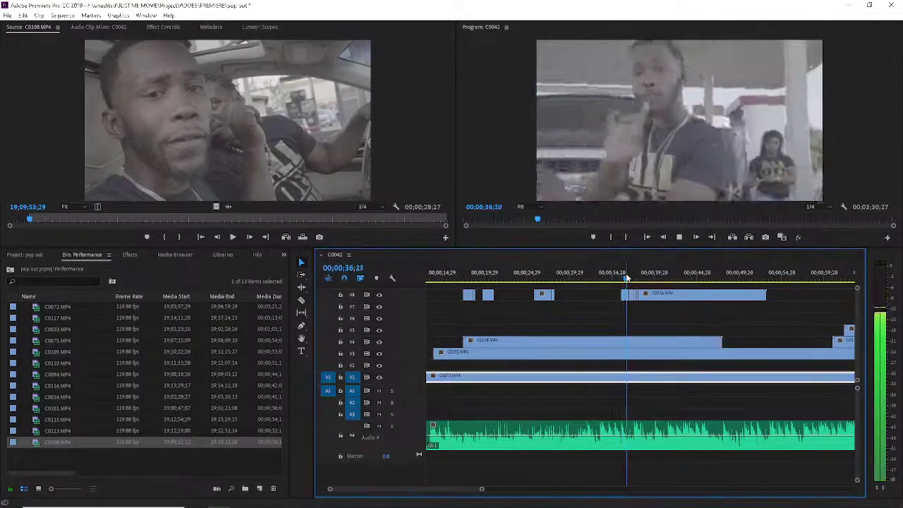
{"action": "key", "text": "space"}
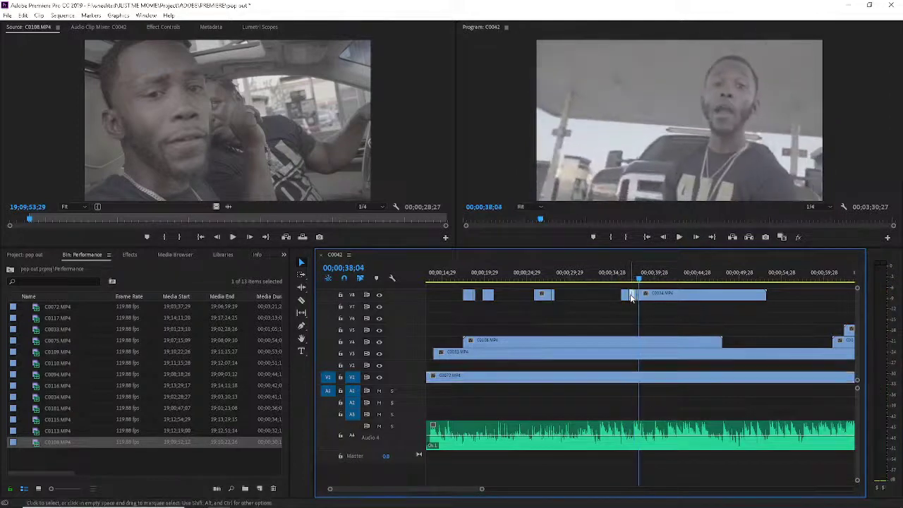
- Make the V8 slice play in reverse at -100% speed and play it back
{"action": "key", "text": "ctrl+r"}
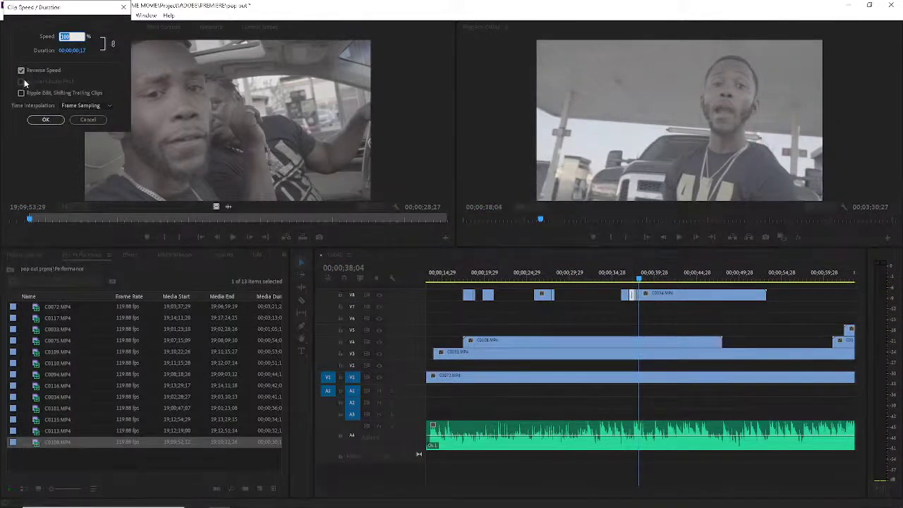
{"action": "left_click", "coordinate": [50, 124]}
{"action": "key", "text": "space"}
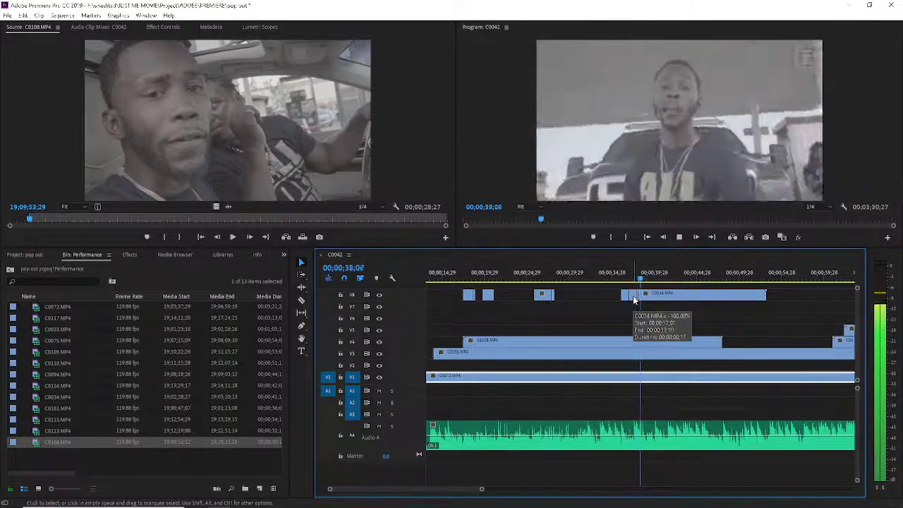
- Split the V8 clip at 39;01 and apply speed settings to the new slices
{"action": "key", "text": "space"}
{"action": "key", "text": "c"}
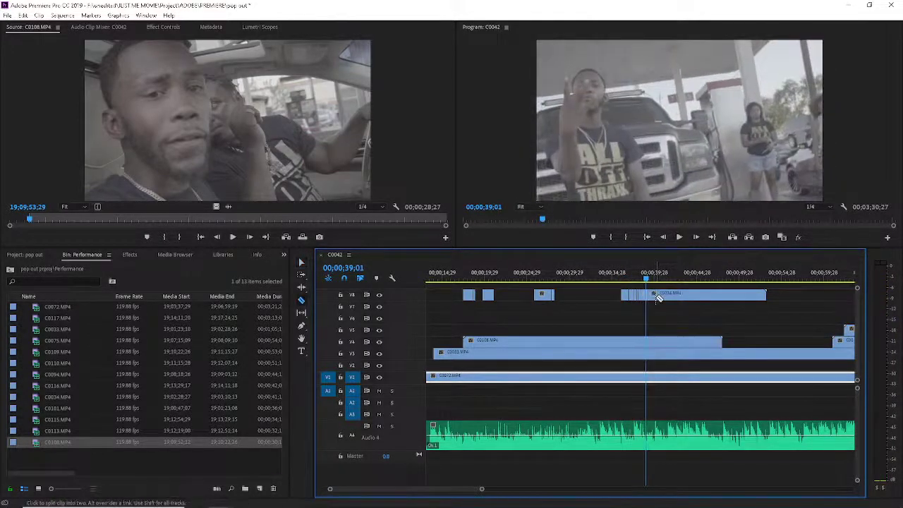
{"action": "left_click", "coordinate": [655, 297]}
{"action": "key", "text": "v"}
{"action": "key", "text": "ctrl+r"}
{"action": "key", "text": "Return"}
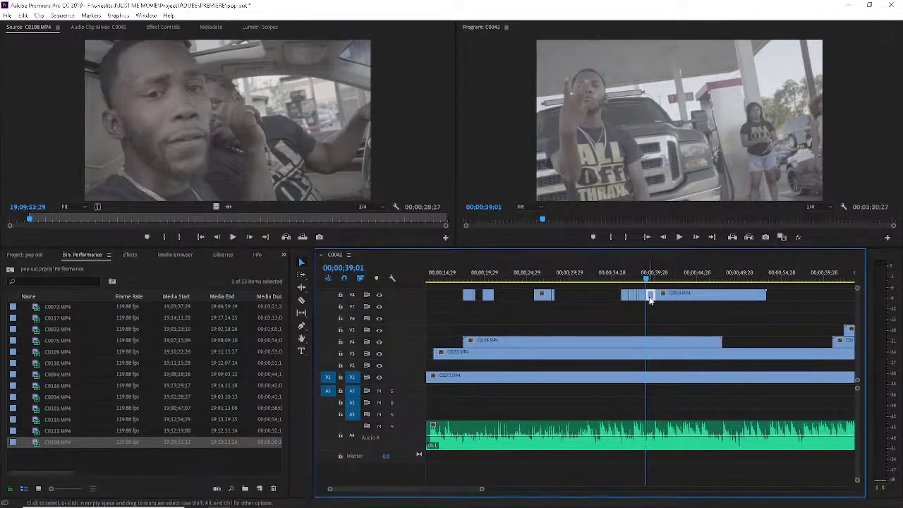
{"action": "key", "text": "space"}
{"action": "key", "text": "space"}
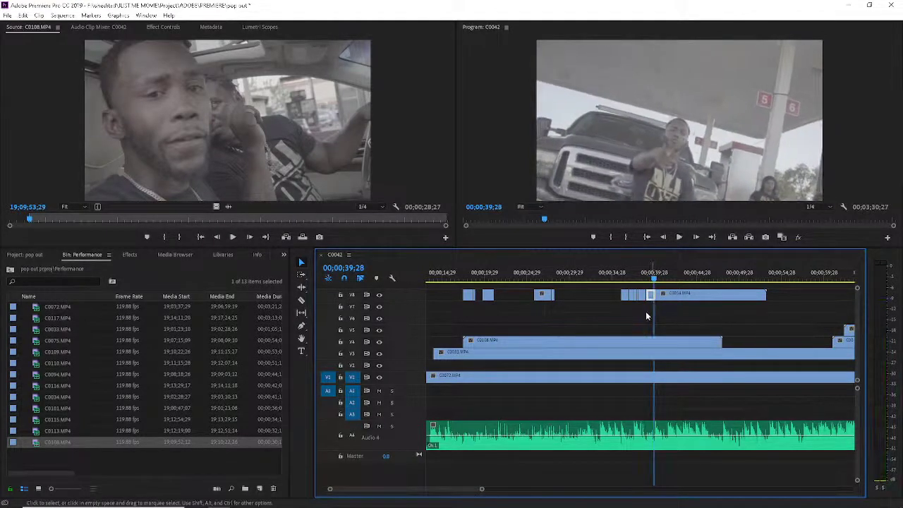
{"action": "key", "text": "ctrl+r"}
{"action": "key", "text": "Return"}
{"action": "key", "text": "space"}
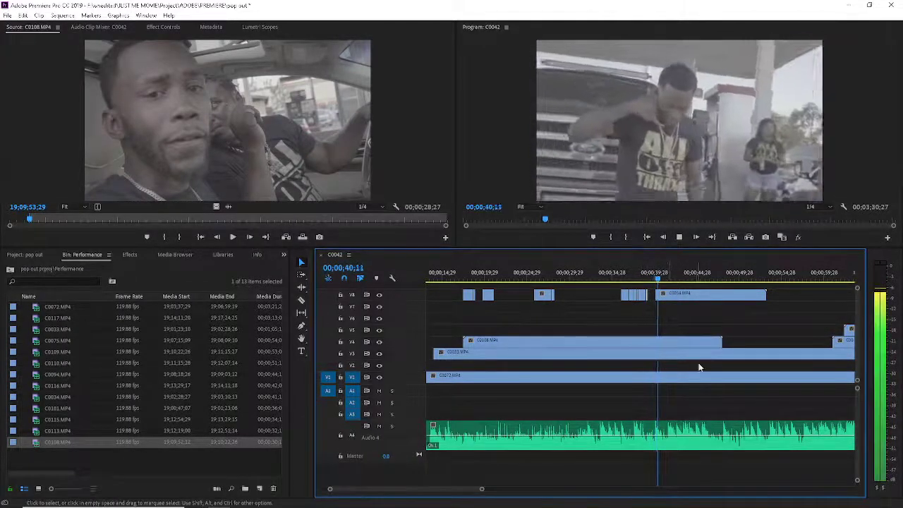
{"action": "key", "text": "space"}
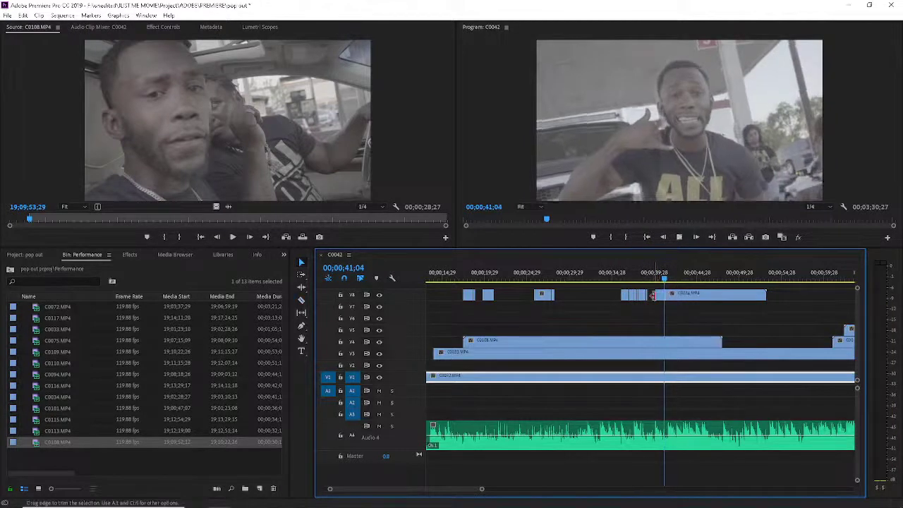
{"action": "key", "text": "space"}
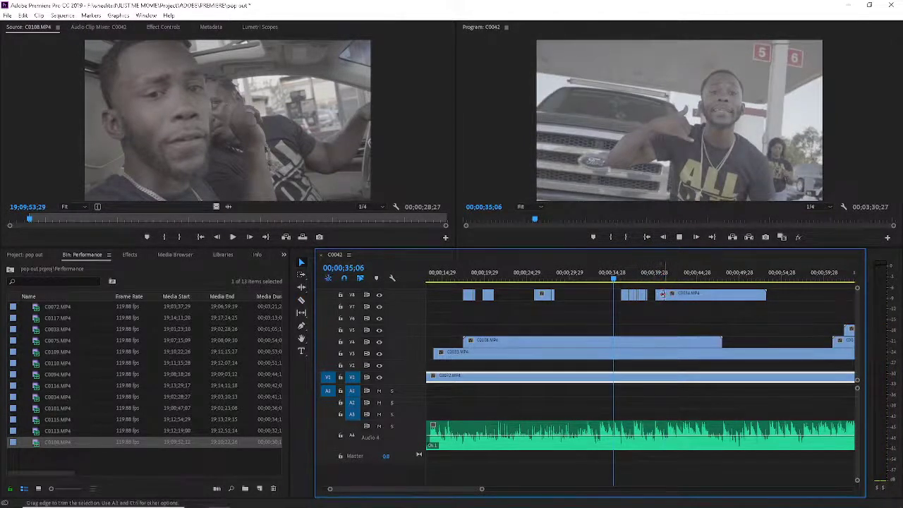
- Rewatch from 36;04, then trim the long V8 clip's start from 41;04 to about 47 seconds
{"action": "left_click", "coordinate": [620, 277]}
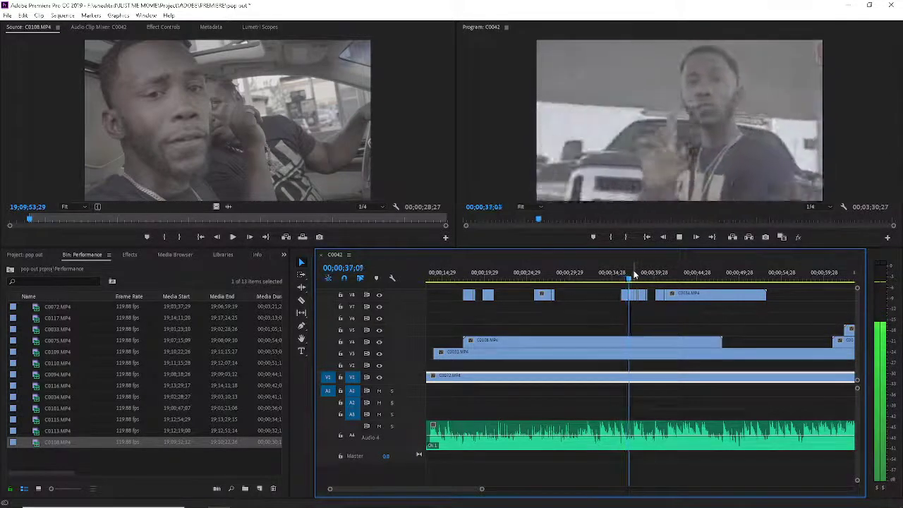
{"action": "left_click", "coordinate": [625, 272]}
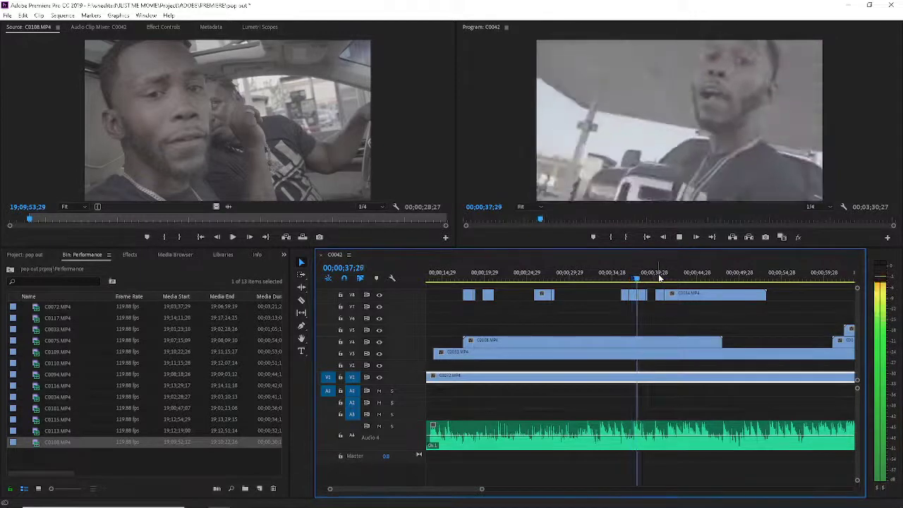
{"action": "left_click", "coordinate": [631, 266]}
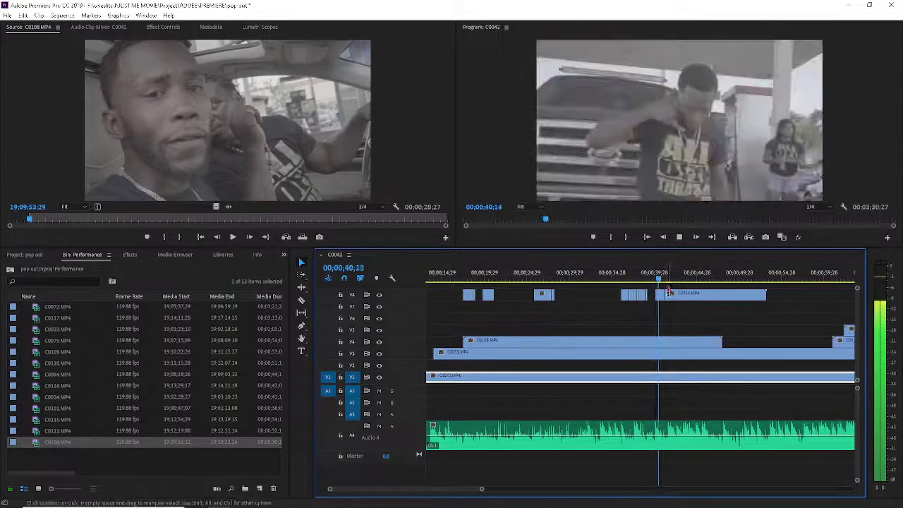
{"action": "key", "text": "space"}
{"action": "key", "text": "space"}
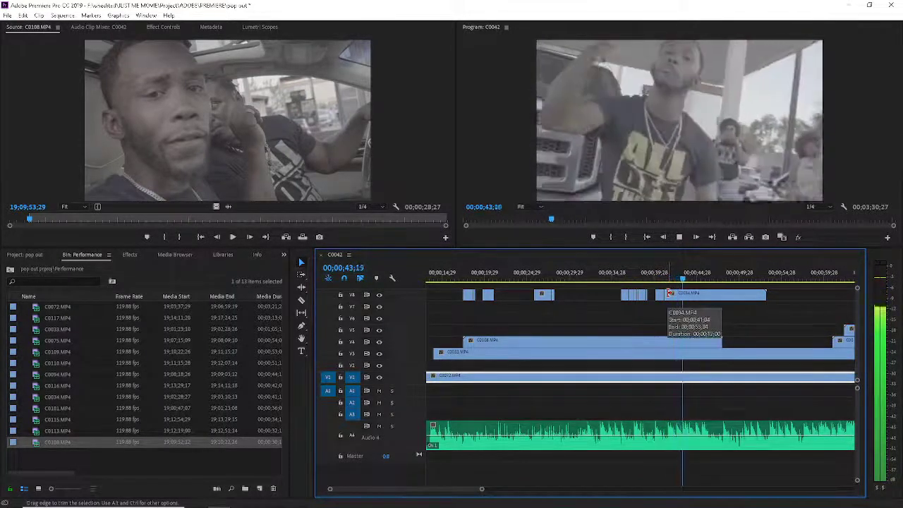
{"action": "left_click_drag", "start_coordinate": [669, 292], "coordinate": [698, 295]}
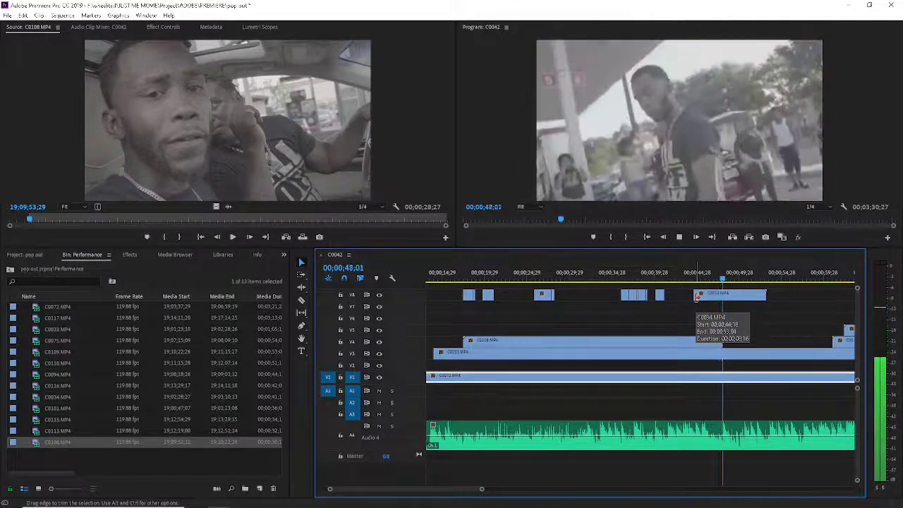
{"action": "left_click", "coordinate": [701, 278]}
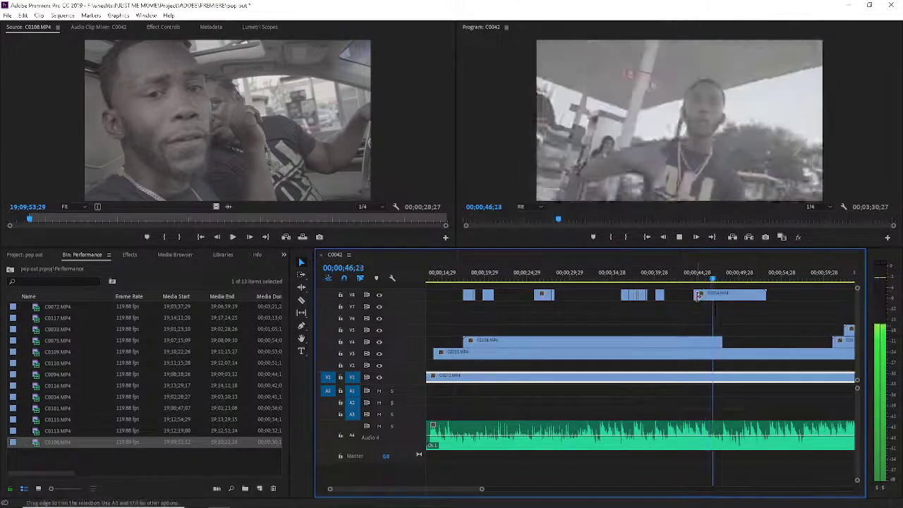
{"action": "left_click_drag", "start_coordinate": [696, 295], "coordinate": [718, 302]}
{"action": "key", "text": "space"}
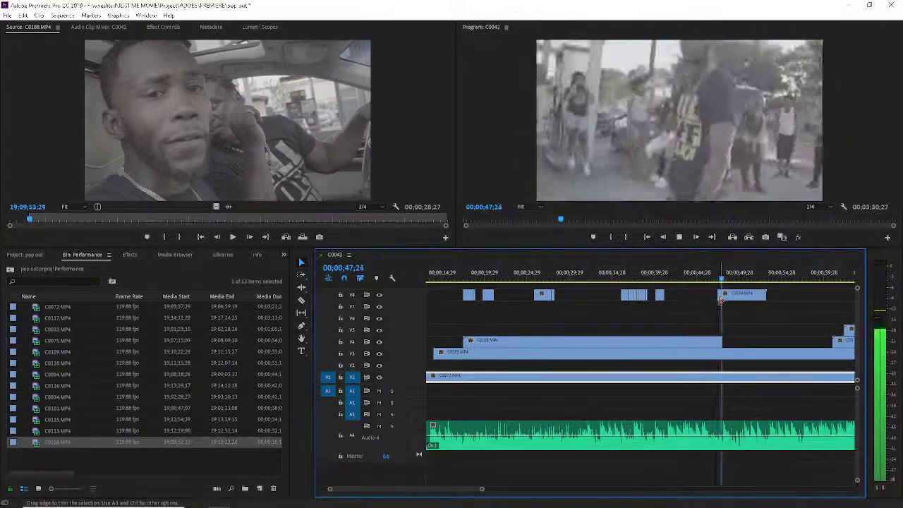
{"action": "key", "text": "space"}
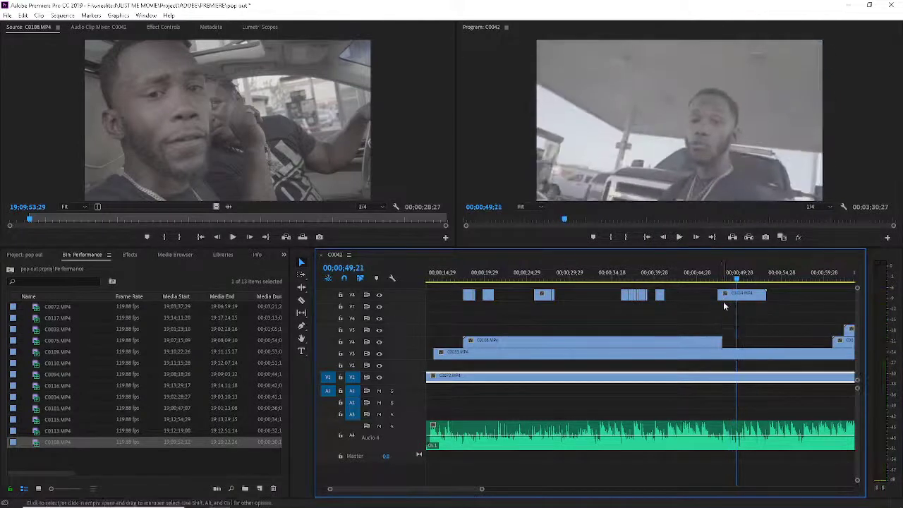
- Cut the V8 clip at 49;21 and speed the piece up to 450%
{"action": "left_click", "coordinate": [741, 296]}
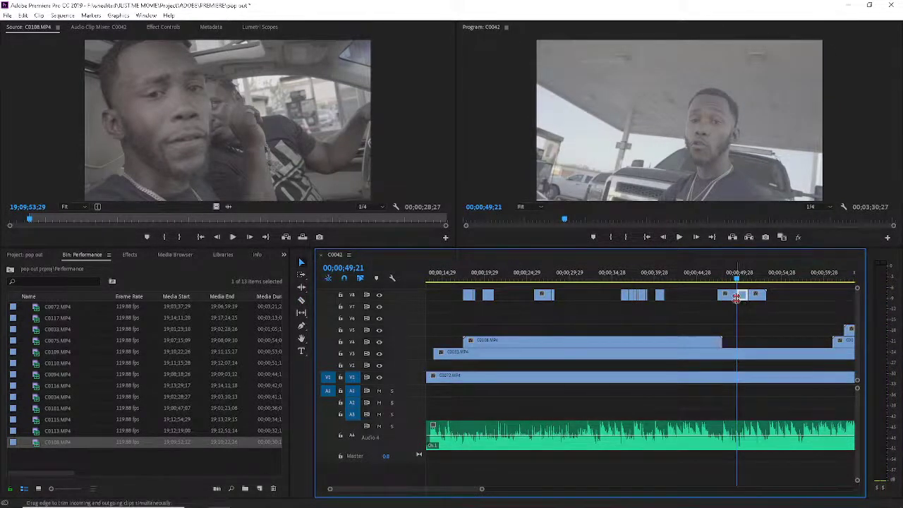
{"action": "key", "text": "ctrl+r"}
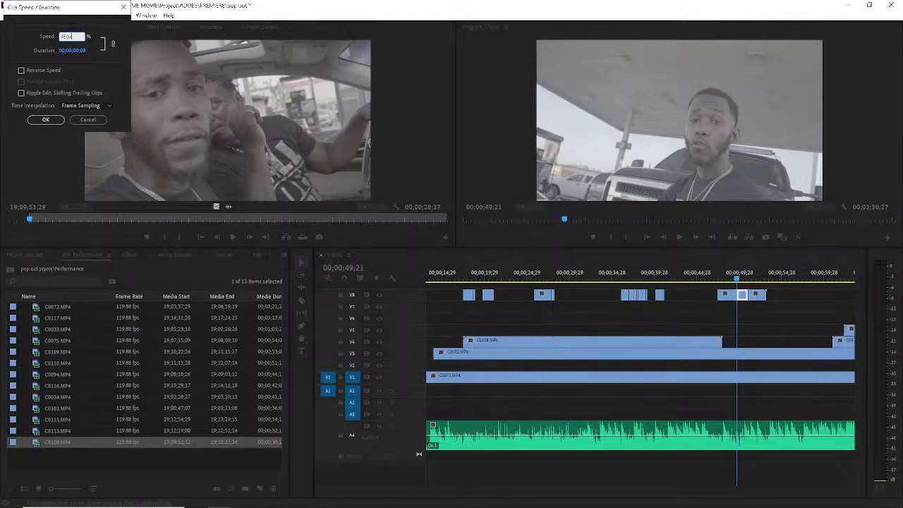
{"action": "key", "text": "Return"}
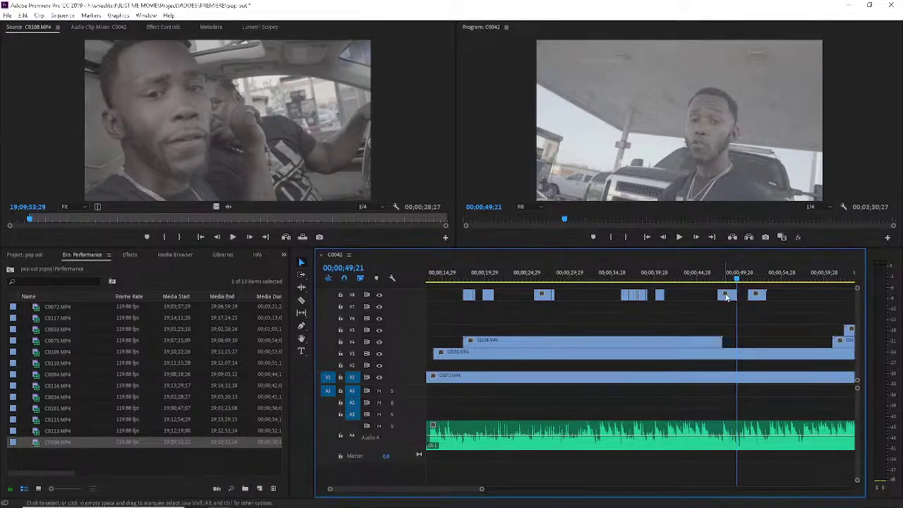
- Move the sped-up piece onto V7, set it to reverse, and play it back
{"action": "mouse_move", "coordinate": [727, 297]}
{"action": "left_mouse_down"}
{"action": "mouse_move", "coordinate": [756, 320]}
{"action": "mouse_move", "coordinate": [746, 308]}
{"action": "left_mouse_up"}
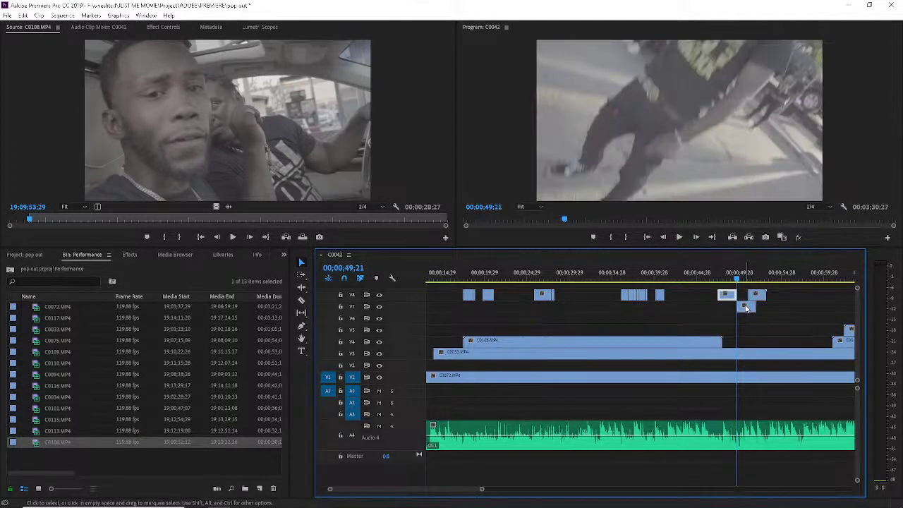
{"action": "key", "text": "ctrl+r"}
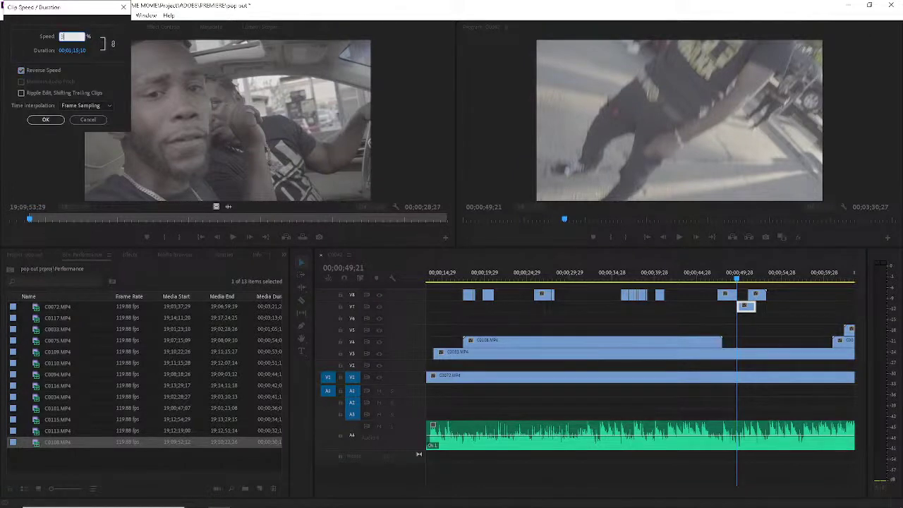
{"action": "key", "text": "Return"}
{"action": "key", "text": "space"}
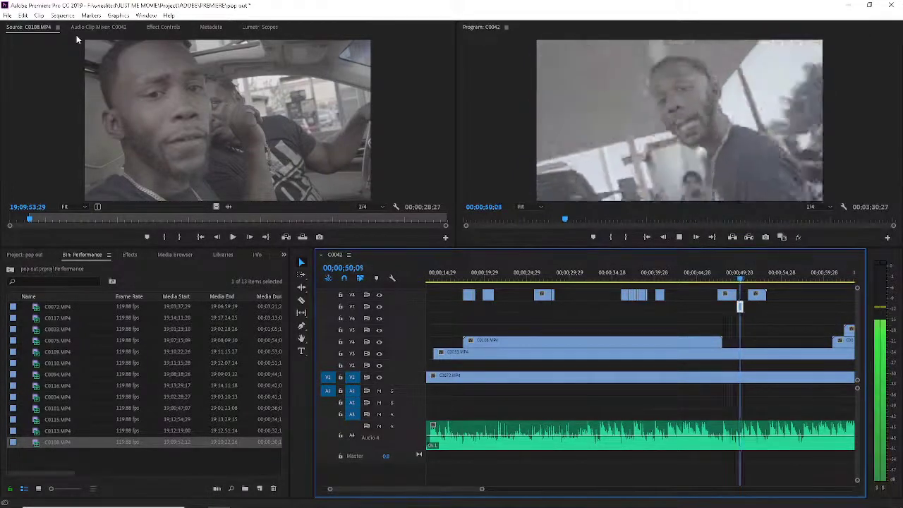
{"action": "key", "text": "space"}
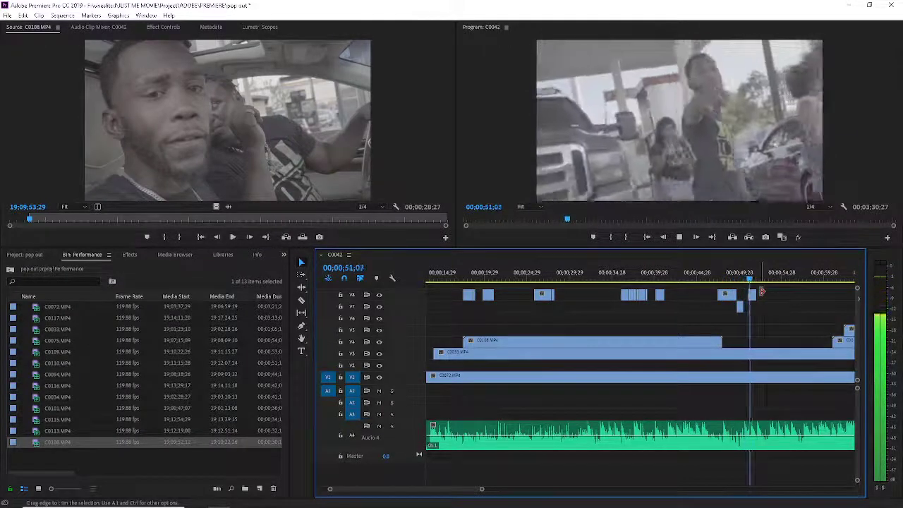
- Review from 49;09 and split the V3 C0033 clip near 52 seconds
{"action": "left_click", "coordinate": [734, 268]}
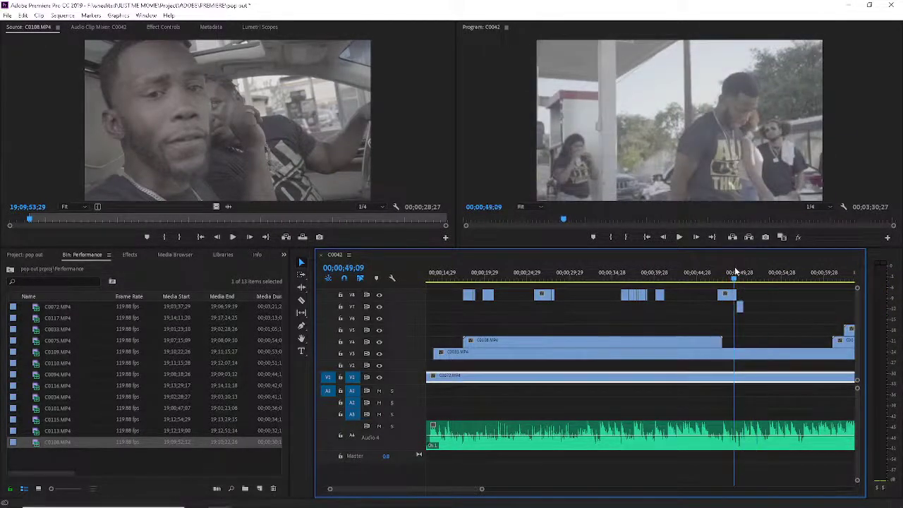
{"action": "key", "text": "space"}
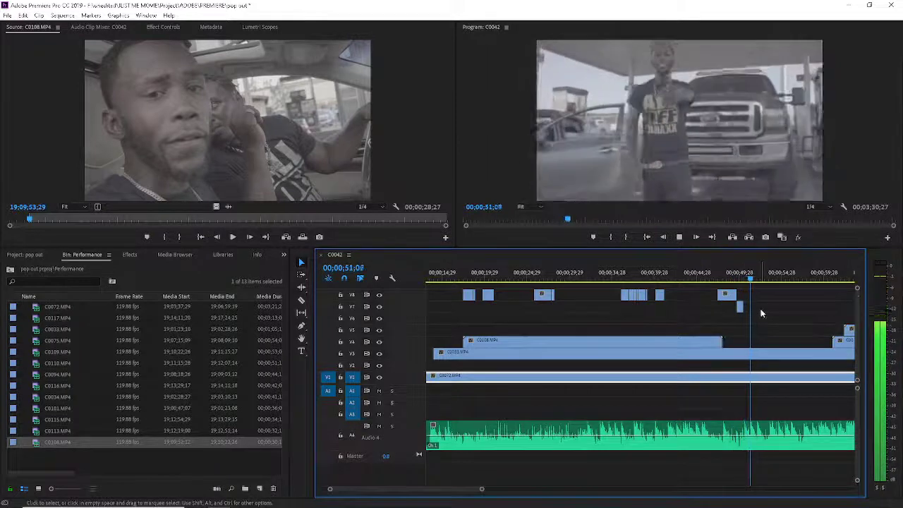
{"action": "key", "text": "space"}
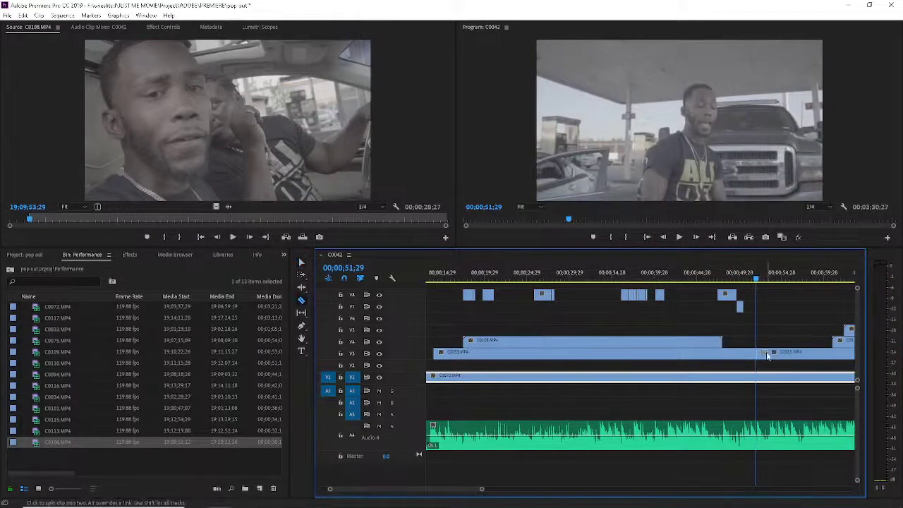
{"action": "key", "text": "v"}
{"action": "left_click", "coordinate": [762, 353]}
{"action": "key", "text": "ctrl+r"}
{"action": "key", "text": "Return"}
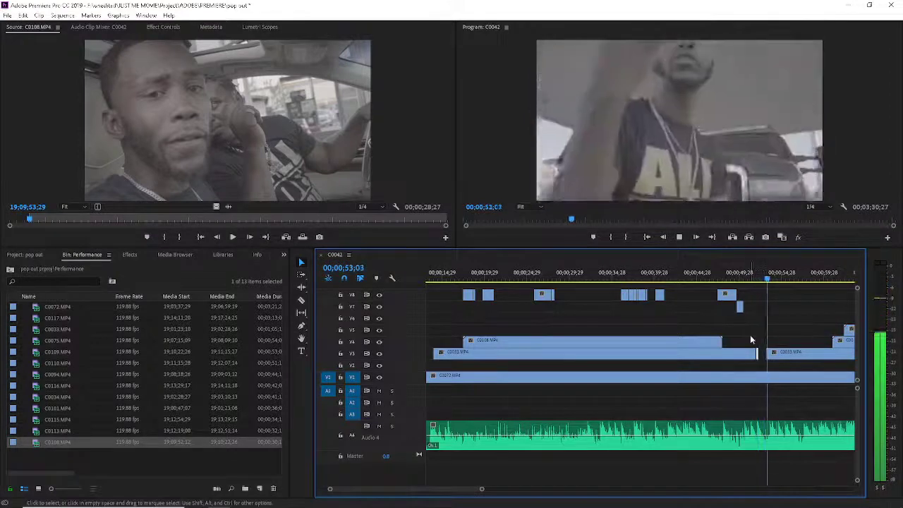
- Find a cut point on the V1 clip by scrubbing to 54;22 and replaying to 55;13
{"action": "left_click", "coordinate": [776, 375]}
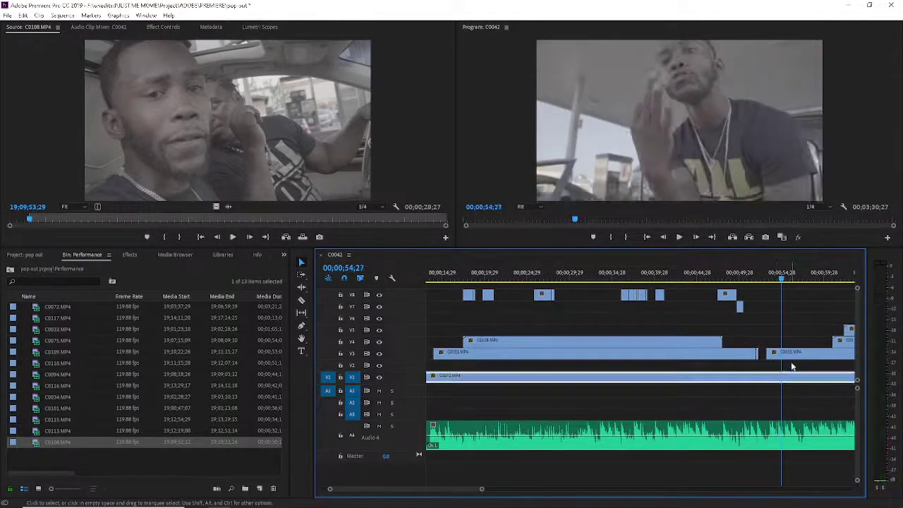
{"action": "key", "text": "space"}
{"action": "left_click_drag", "start_coordinate": [769, 280], "coordinate": [783, 349]}
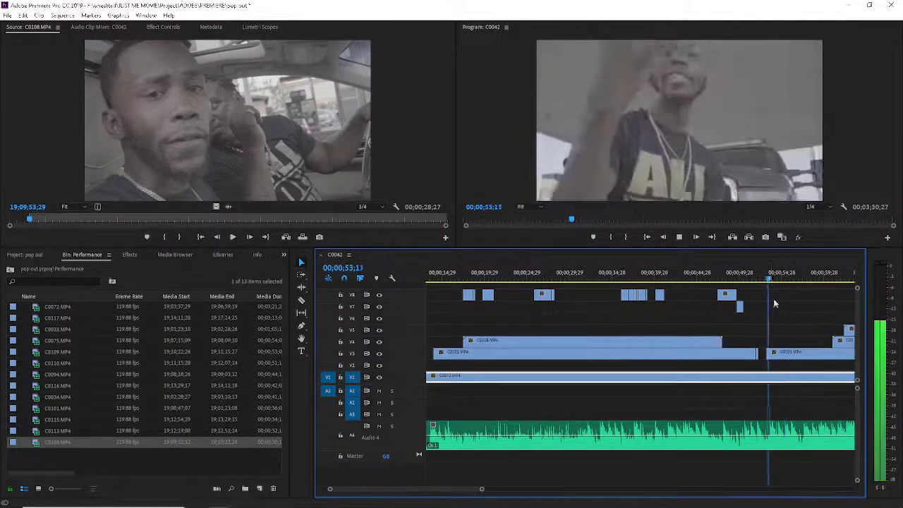
{"action": "left_click", "coordinate": [790, 360]}
{"action": "key", "text": "space"}
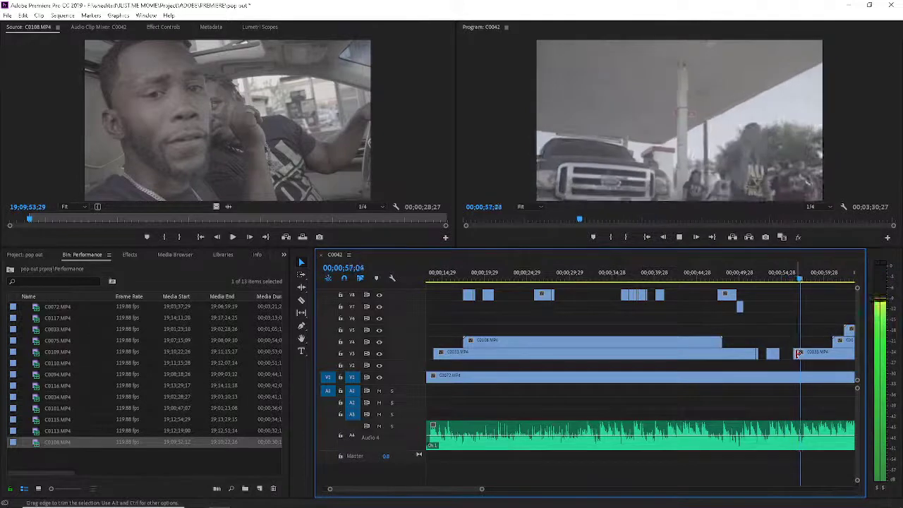
{"action": "key", "text": "space"}
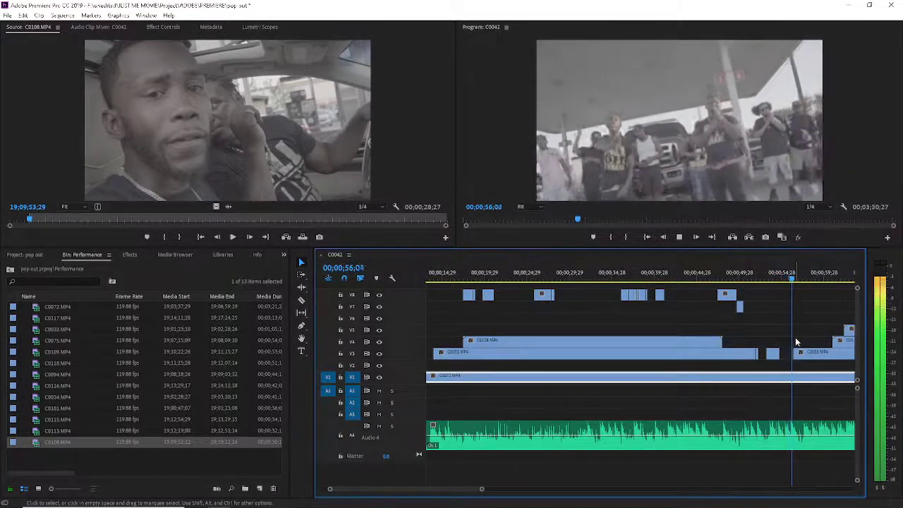
{"action": "left_click", "coordinate": [797, 376]}
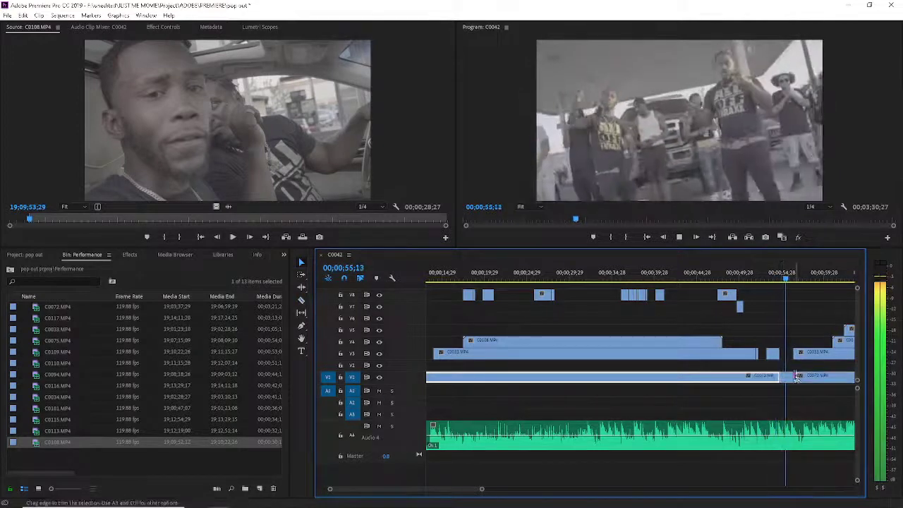
- Apply new speed and duration settings to the V1 piece and review from about 53 seconds
{"action": "key", "text": "ctrl+r"}
{"action": "key", "text": "Escape"}
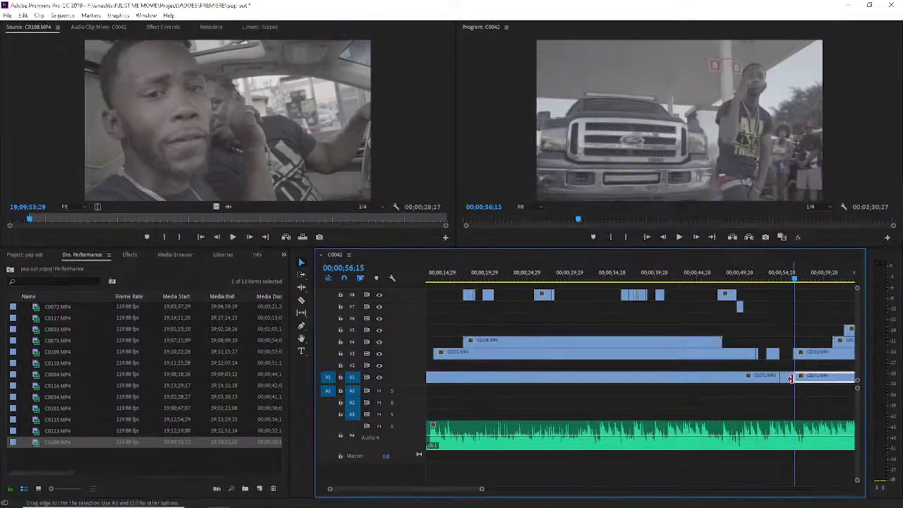
{"action": "key", "text": "ctrl+r"}
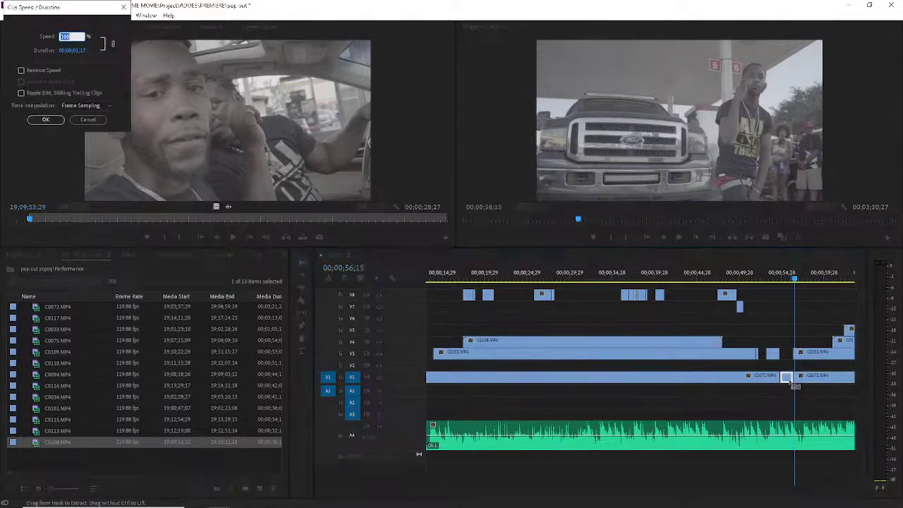
{"action": "key", "text": "Return"}
{"action": "left_click", "coordinate": [767, 273]}
{"action": "key", "text": "space"}
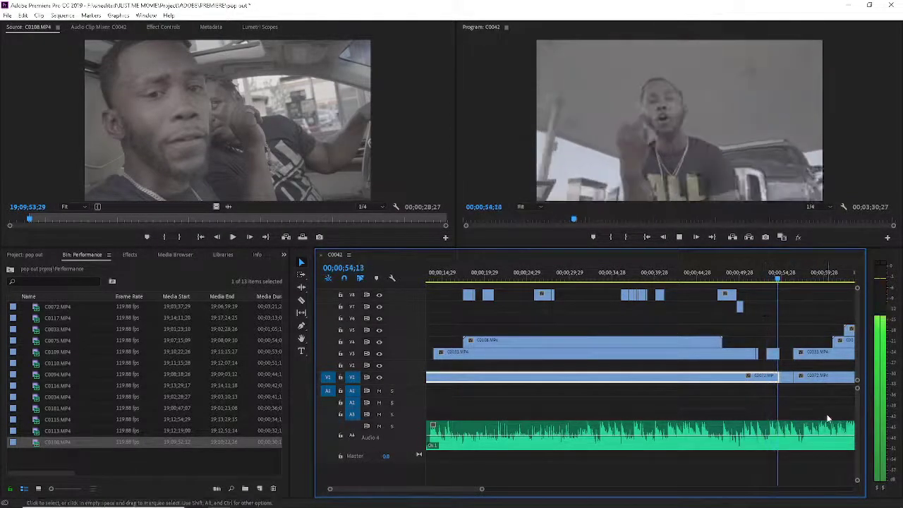
- Shorten the small V1 clip near 54 seconds to open a gap
{"action": "left_click", "coordinate": [788, 379]}
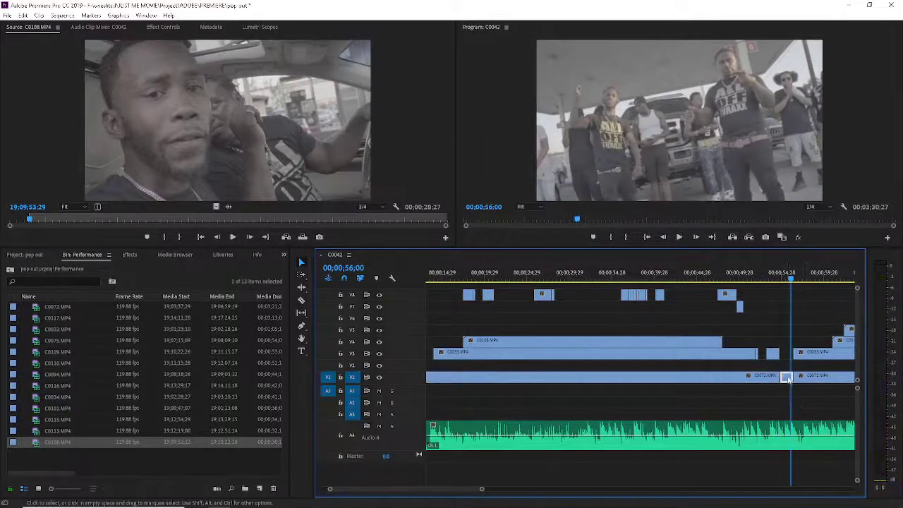
{"action": "mouse_move", "coordinate": [783, 378]}
{"action": "left_mouse_down"}
{"action": "mouse_move", "coordinate": [782, 387]}
{"action": "mouse_move", "coordinate": [785, 377]}
{"action": "left_mouse_up"}
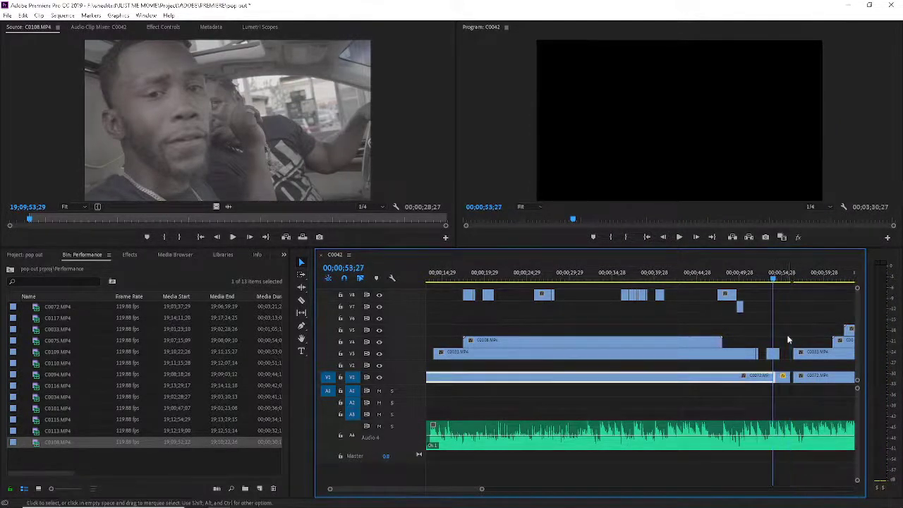
{"action": "key", "text": "Up"}
{"action": "key", "text": "space"}
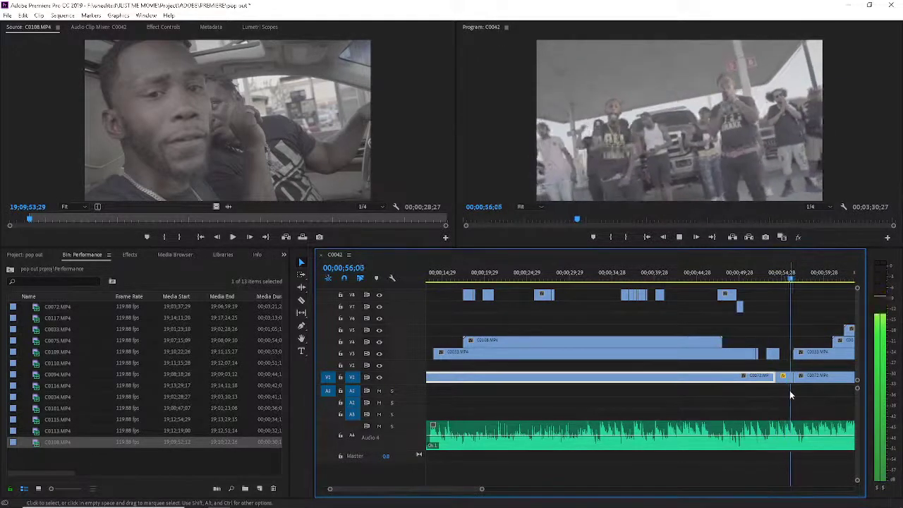
- Cut the clips with the Razor at 00:00:59;21
{"action": "left_click", "coordinate": [784, 376]}
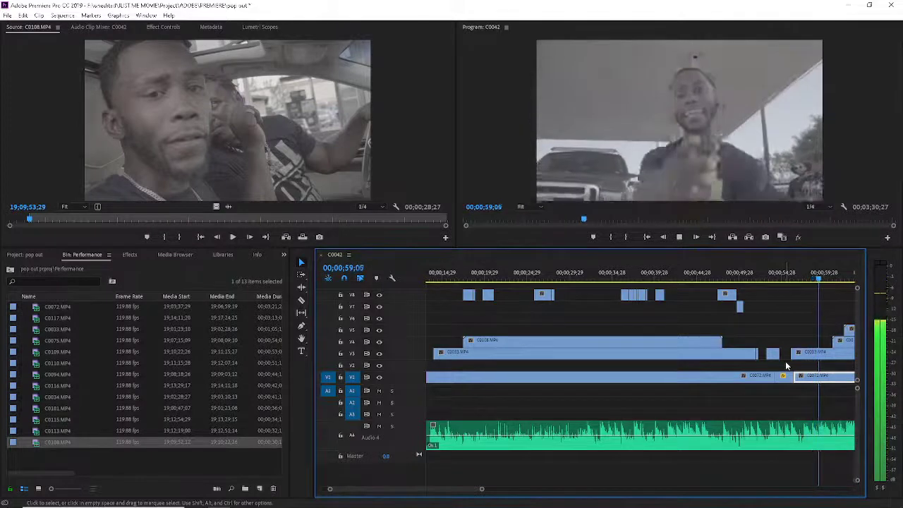
{"action": "key", "text": "space"}
{"action": "key", "text": "c"}
{"action": "left_click", "coordinate": [827, 354]}
- Trim the V5 clip's start about three seconds later at 01;07;19
{"action": "key", "text": "v"}
{"action": "key", "text": "space"}
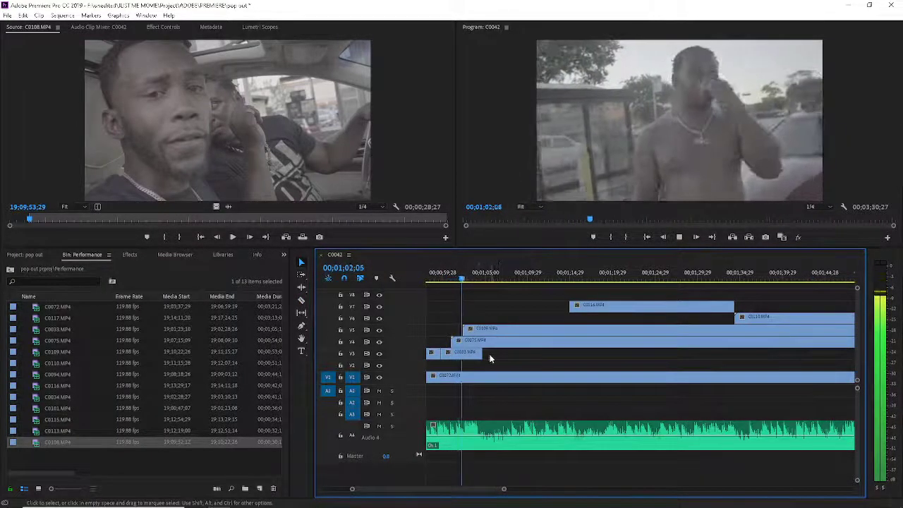
{"action": "left_click", "coordinate": [470, 354]}
{"action": "key", "text": "space"}
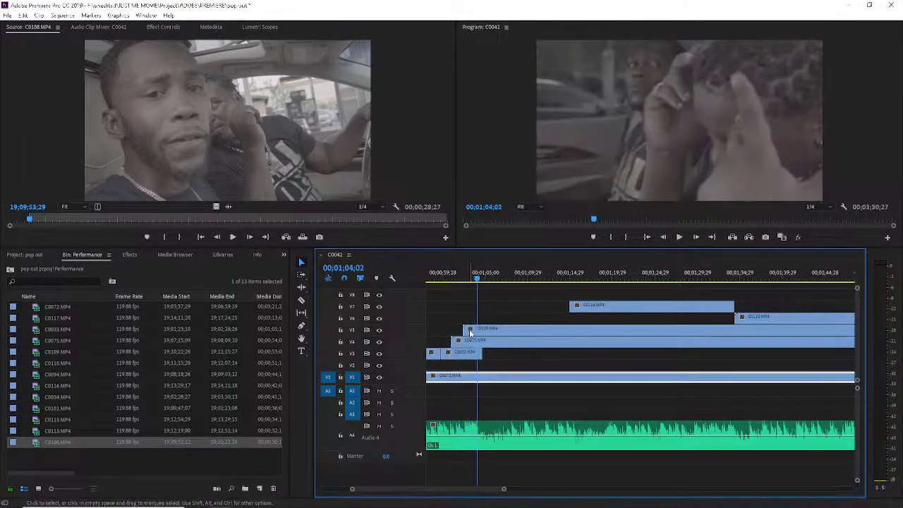
{"action": "key", "text": "space"}
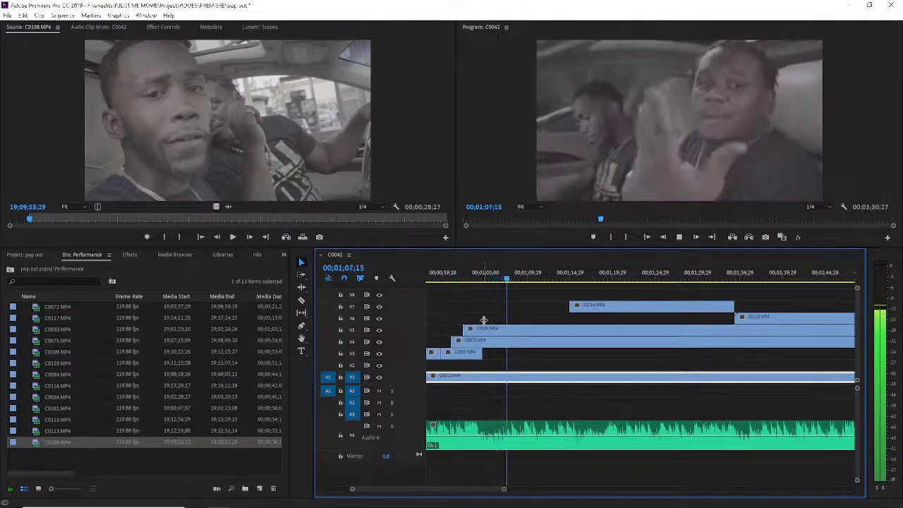
{"action": "key", "text": "space"}
{"action": "left_click_drag", "start_coordinate": [472, 332], "coordinate": [510, 331]}
{"action": "key", "text": "space"}
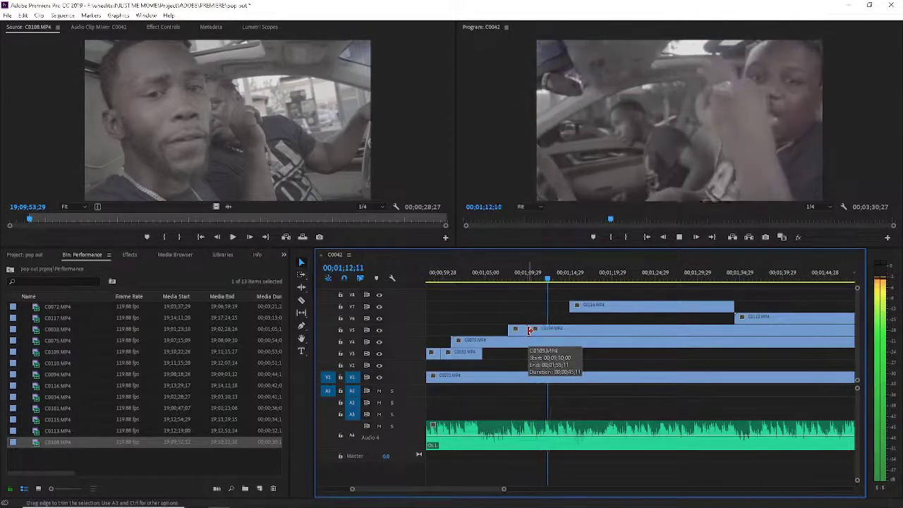
- Push the V5 C0109 clip's start further right and split it at 01;15;15
{"action": "left_click_drag", "start_coordinate": [543, 279], "coordinate": [551, 279]}
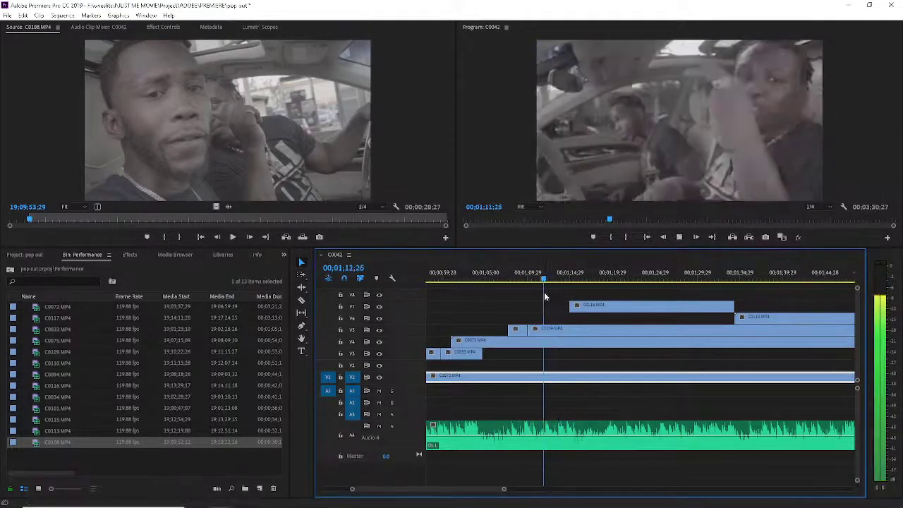
{"action": "left_click_drag", "start_coordinate": [534, 328], "coordinate": [557, 332]}
{"action": "key", "text": "space"}
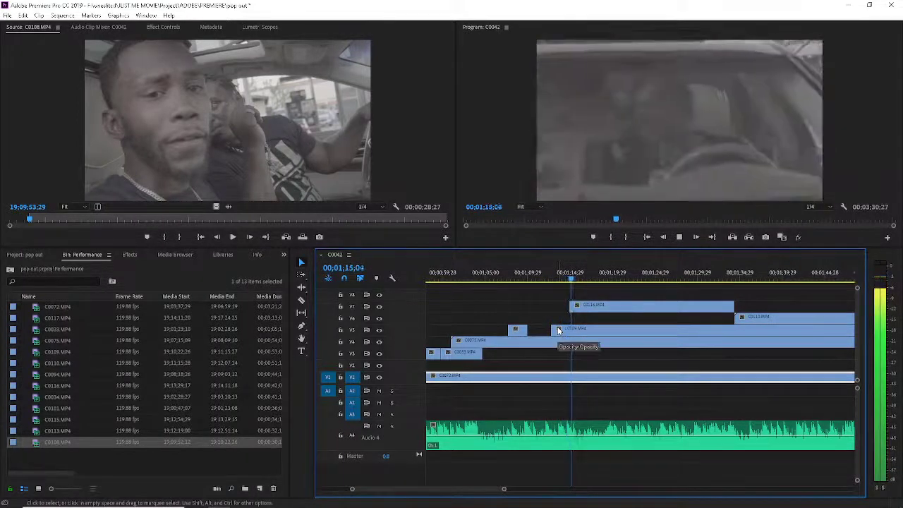
{"action": "key", "text": "space"}
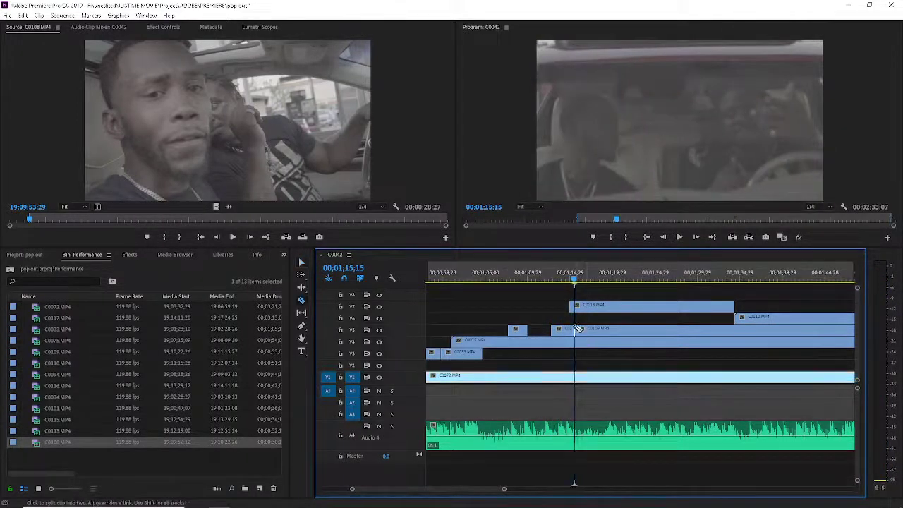
{"action": "left_click", "coordinate": [578, 329]}
{"action": "key", "text": "v"}
{"action": "key", "text": "space"}
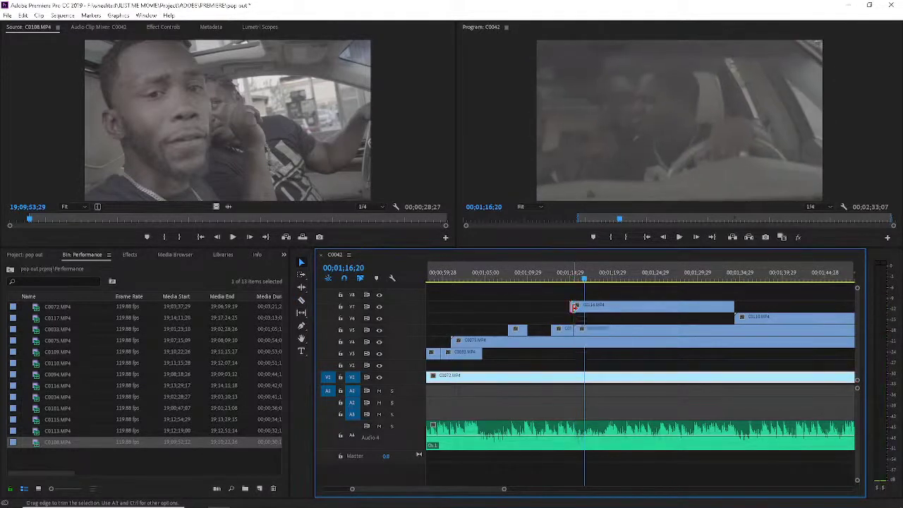
- Trim the V7 clip's start about three seconds later and split it at 01;23;03
{"action": "left_click_drag", "start_coordinate": [573, 307], "coordinate": [586, 308]}
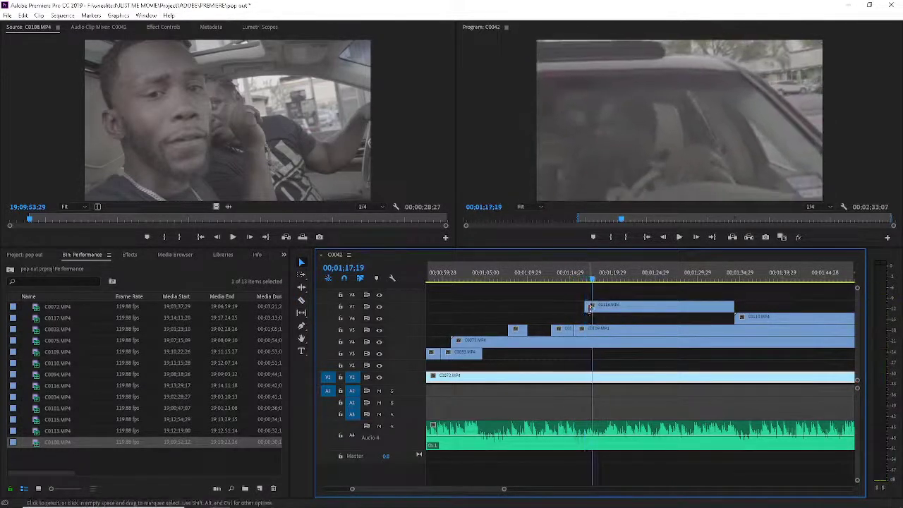
{"action": "left_click", "coordinate": [584, 272]}
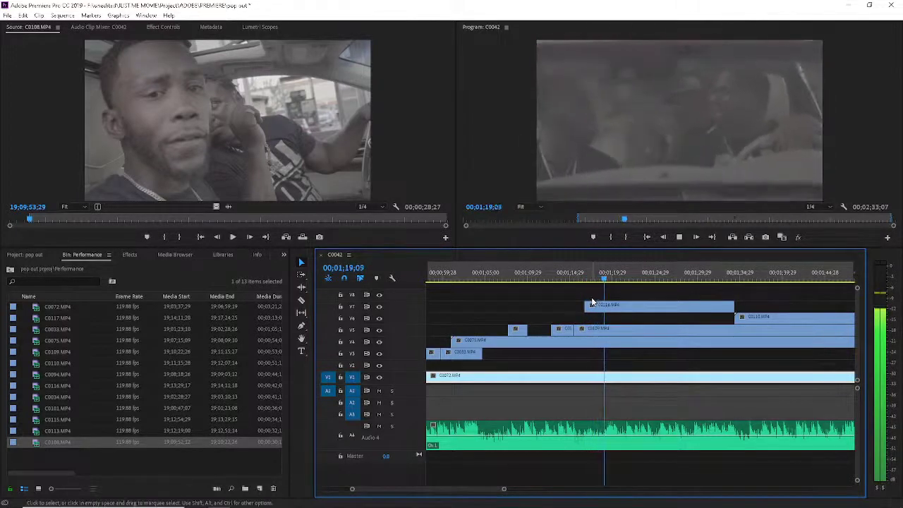
{"action": "left_click_drag", "start_coordinate": [586, 306], "coordinate": [613, 308]}
{"action": "key", "text": "space"}
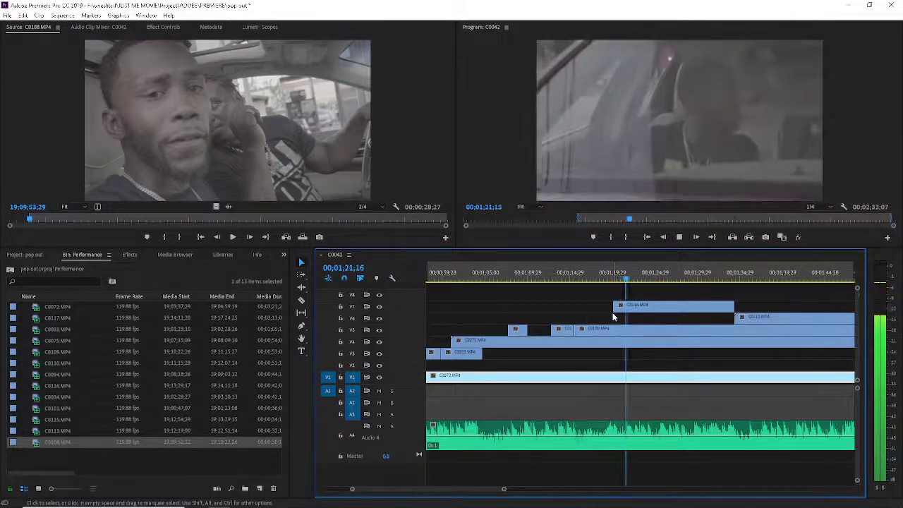
{"action": "key", "text": "space"}
{"action": "key", "text": "c"}
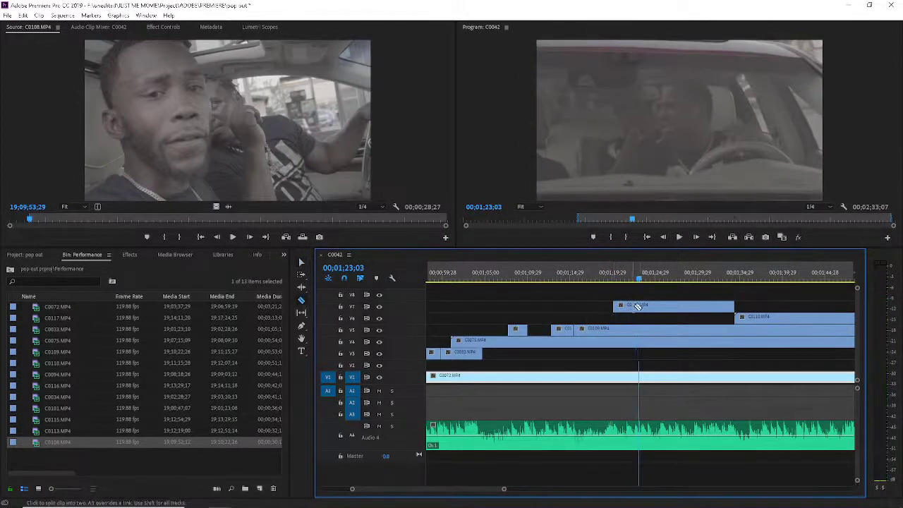
{"action": "left_click", "coordinate": [643, 304]}
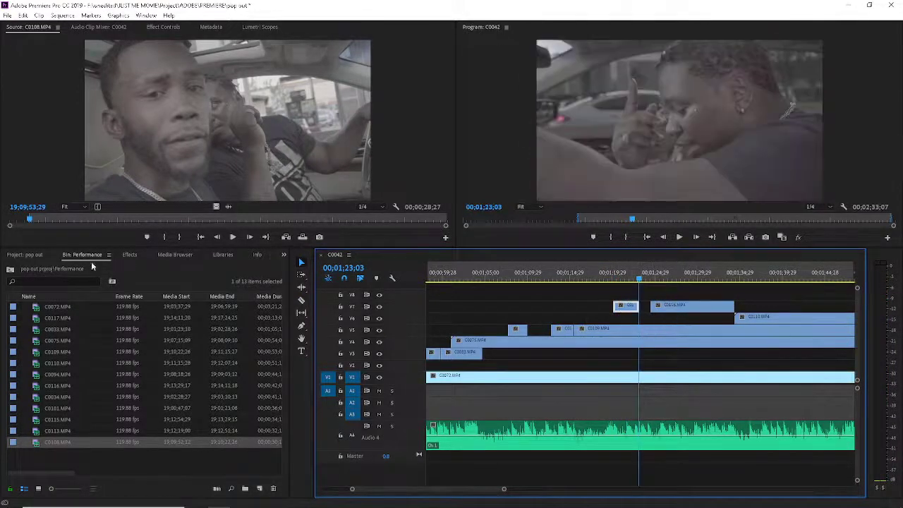
- Search the effects for 'warp' and apply Warp Stabilizer to the short V7 clip
{"action": "left_click", "coordinate": [124, 255]}
{"action": "type", "text": "warp"}
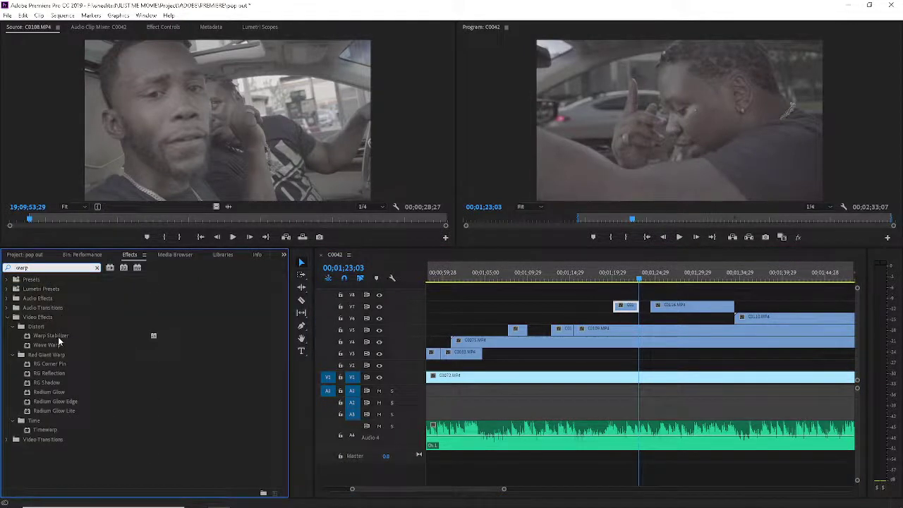
{"action": "left_click_drag", "start_coordinate": [58, 337], "coordinate": [642, 316]}
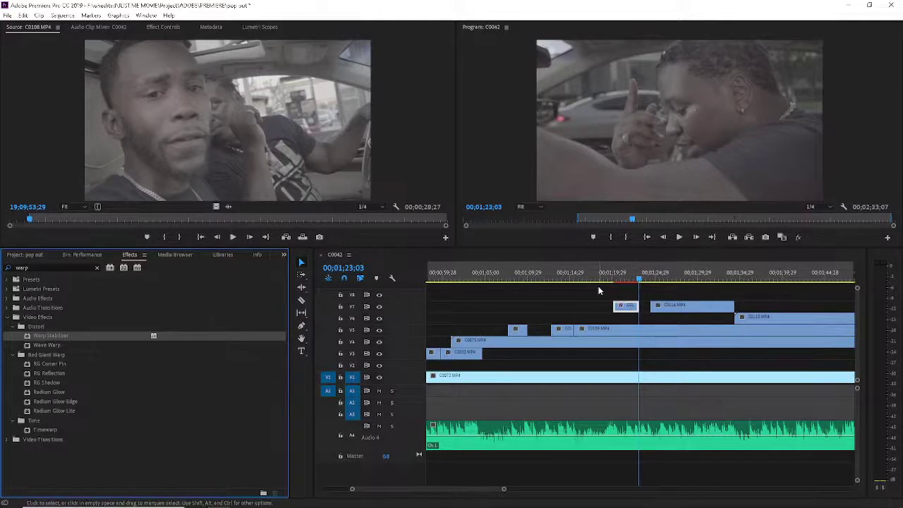
- Show the V7 clip's Warp Stabilizer settings in Effect Controls to watch the analysis
{"action": "left_click", "coordinate": [620, 281]}
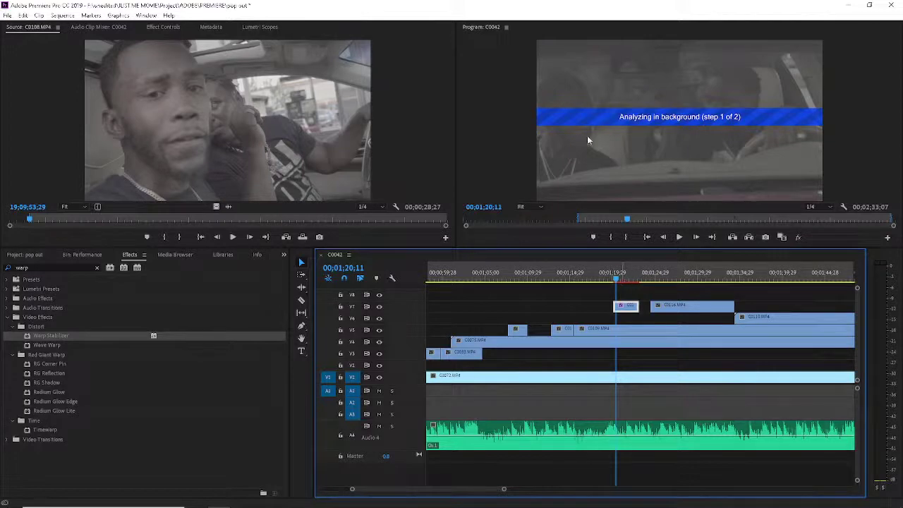
{"action": "left_click", "coordinate": [169, 29]}
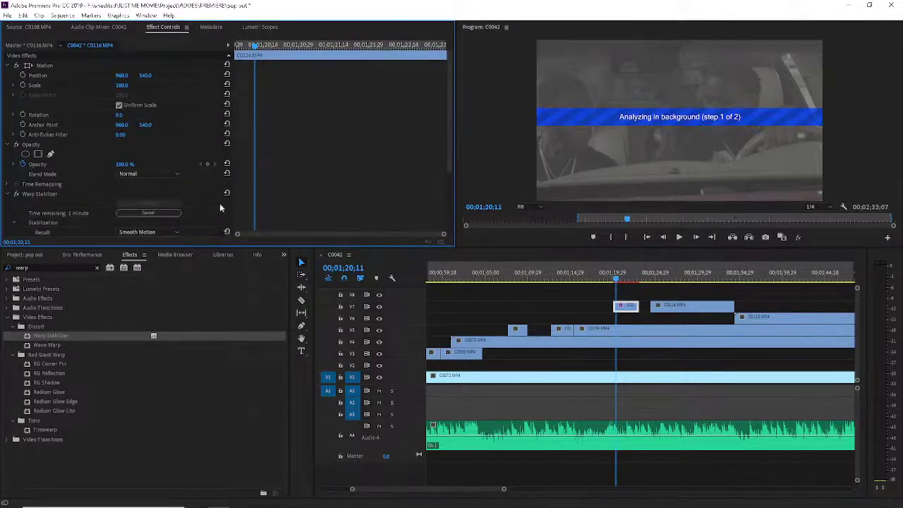
{"action": "scroll", "coordinate": [93, 187], "scroll_direction": "down", "scroll_amount": 2}
{"action": "scroll", "coordinate": [81, 168], "scroll_direction": "down", "scroll_amount": 1}
{"action": "right_click", "coordinate": [81, 169]}
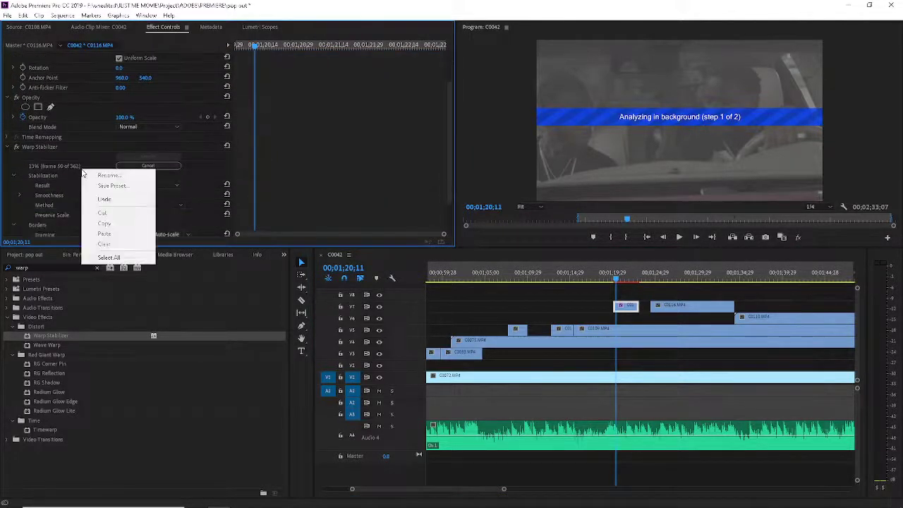
{"action": "left_click", "coordinate": [89, 124]}
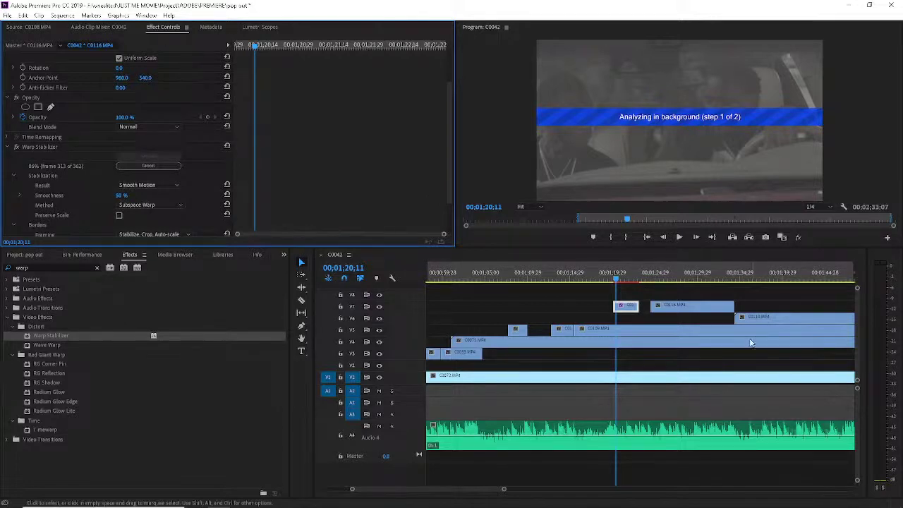
- Move the playhead to 01;20;17 once stabilization completes to view the stabilized V7 piece
{"action": "left_click", "coordinate": [618, 279]}
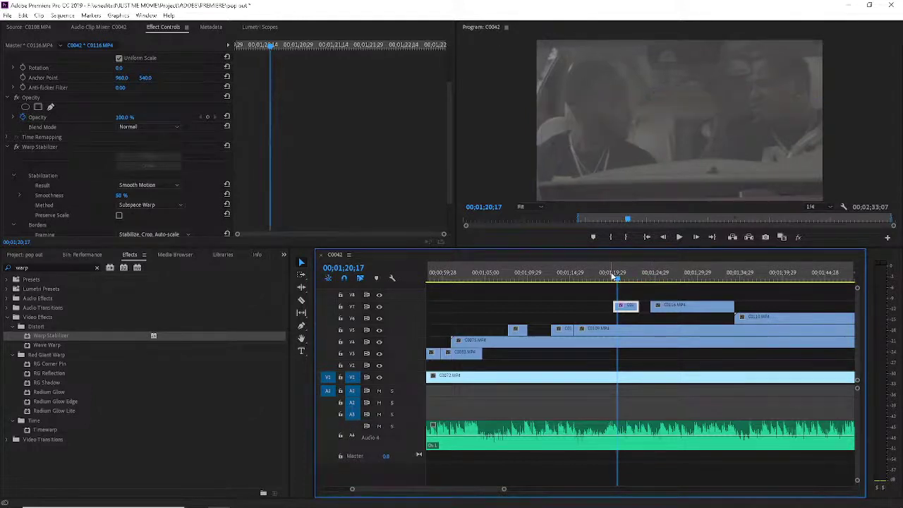
- Review the stabilized clip and make the short V7 clip start slightly later, around 01;21;08
{"action": "left_click", "coordinate": [619, 287]}
{"action": "key", "text": "space"}
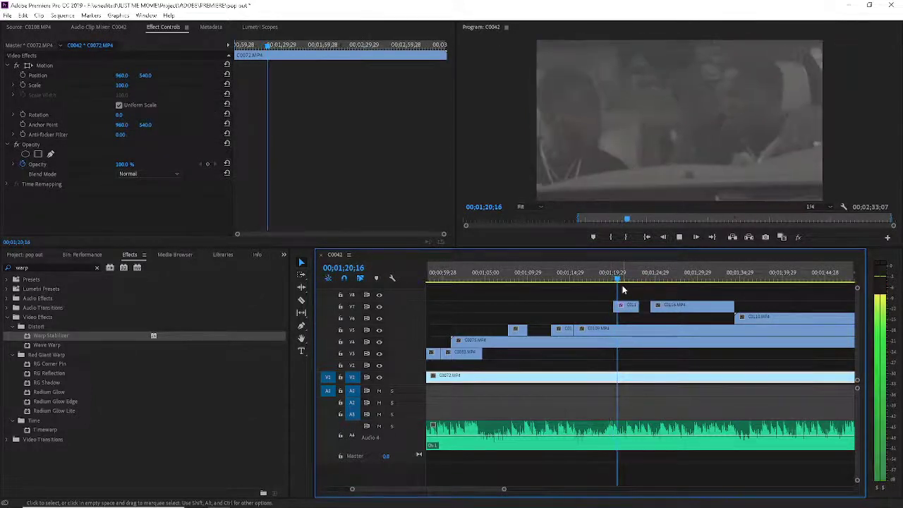
{"action": "key", "text": "space"}
{"action": "key", "text": "space"}
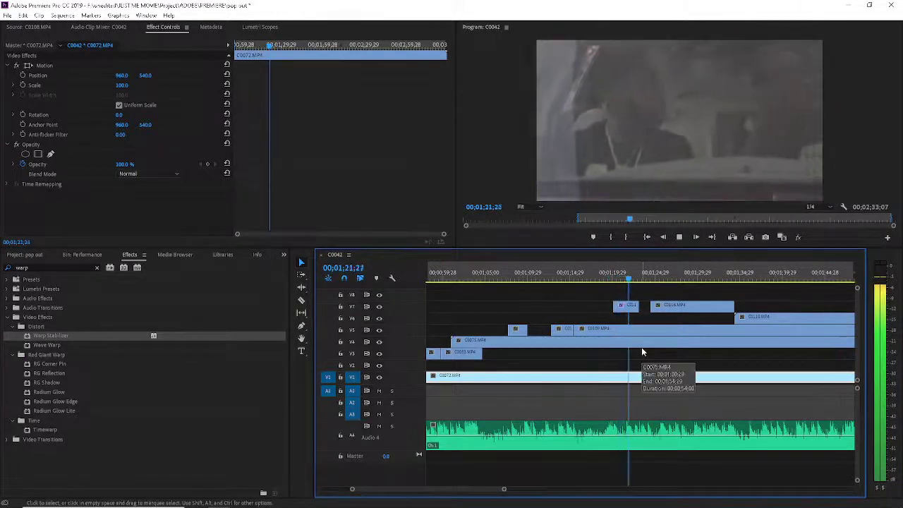
{"action": "left_click", "coordinate": [618, 273]}
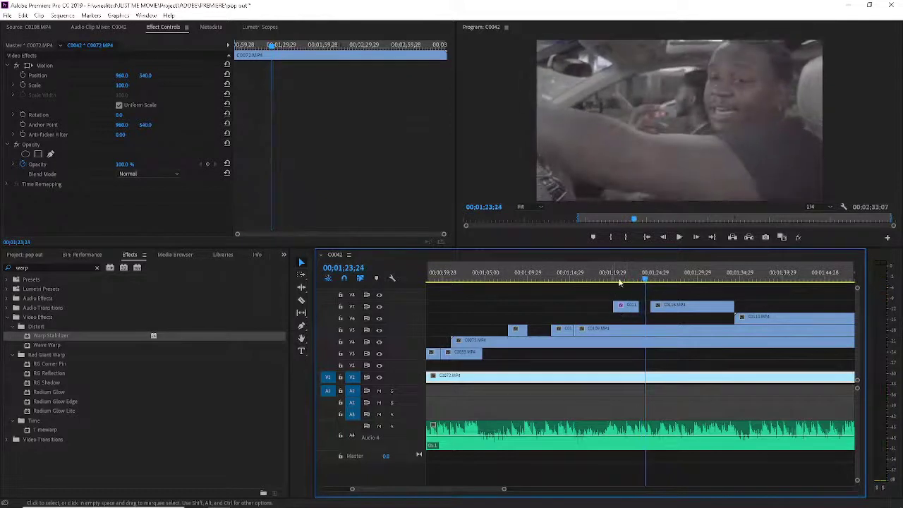
{"action": "key", "text": "space"}
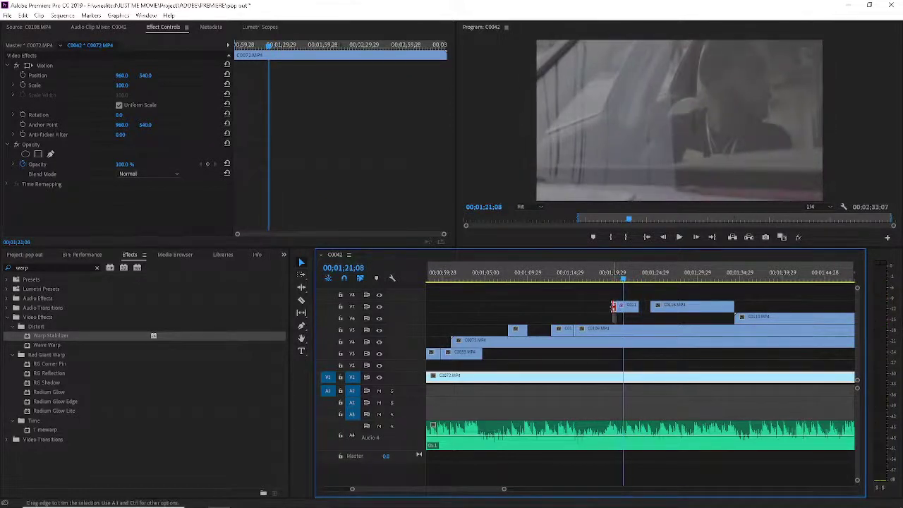
{"action": "left_click_drag", "start_coordinate": [623, 306], "coordinate": [635, 306]}
{"action": "key", "text": "space"}
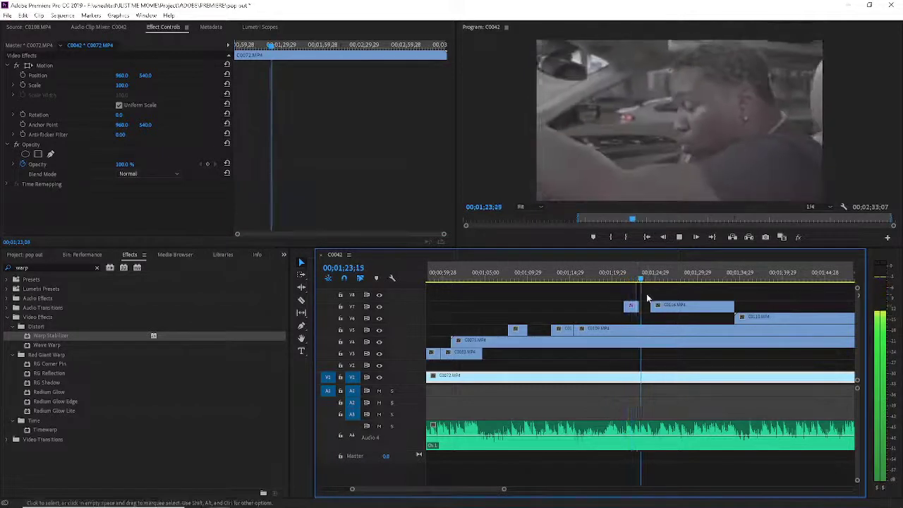
{"action": "key", "text": "space"}
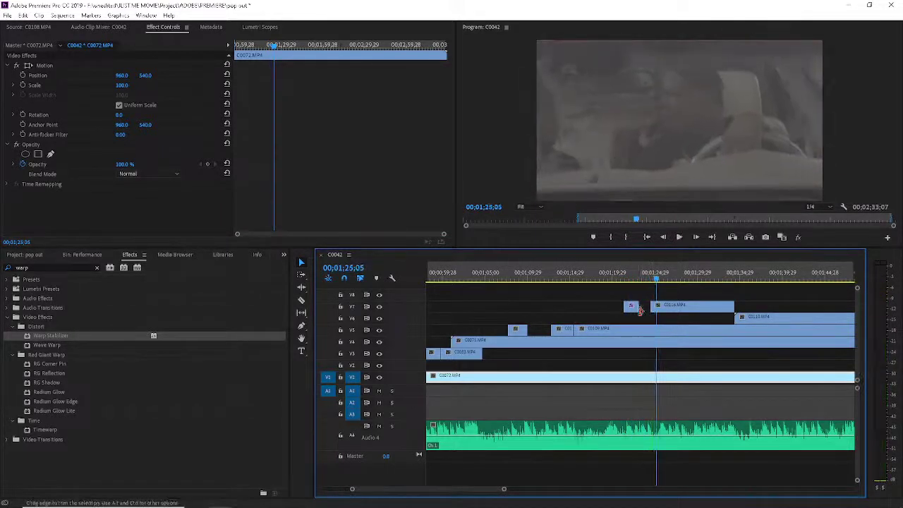
- Trim the V7 clip's start later, razor-split it and delete the small leftover piece
{"action": "left_click_drag", "start_coordinate": [655, 305], "coordinate": [664, 308]}
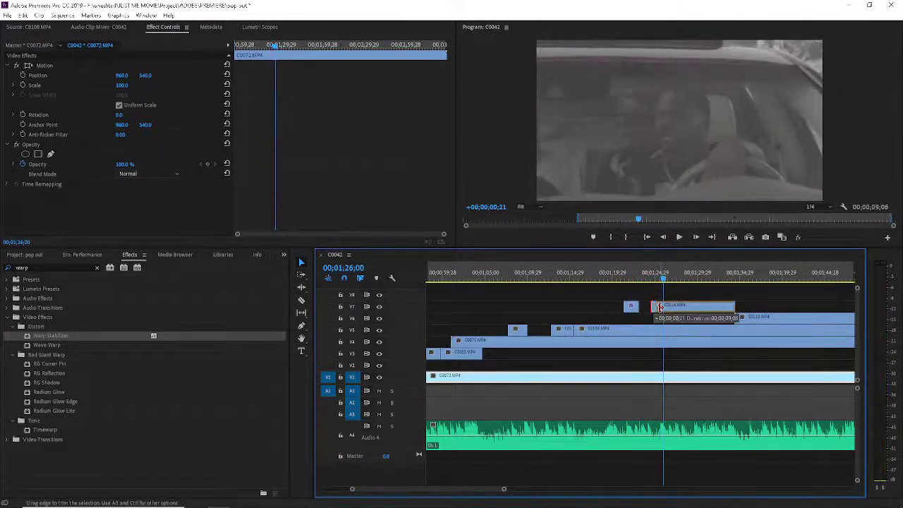
{"action": "key", "text": "space"}
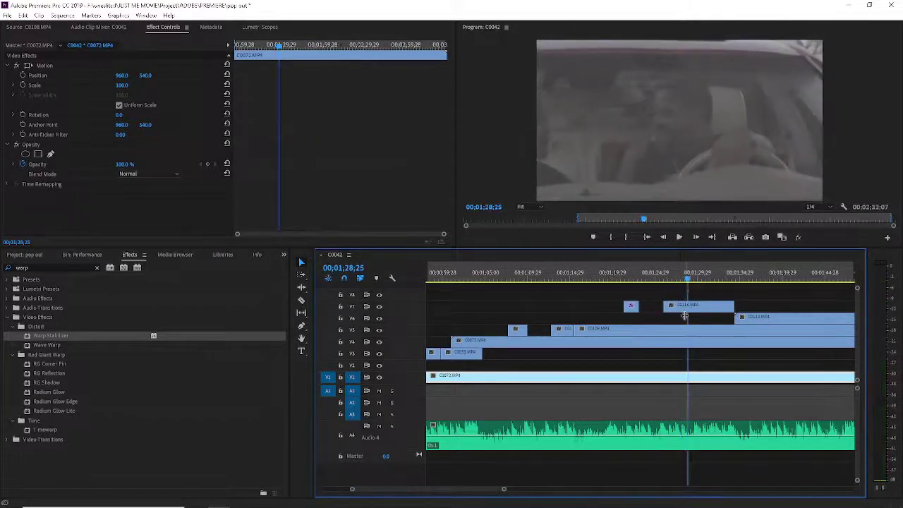
{"action": "key", "text": "c"}
{"action": "key", "text": "space"}
{"action": "left_click", "coordinate": [690, 311]}
{"action": "key", "text": "v"}
{"action": "left_click", "coordinate": [631, 305]}
{"action": "key", "text": "Delete"}
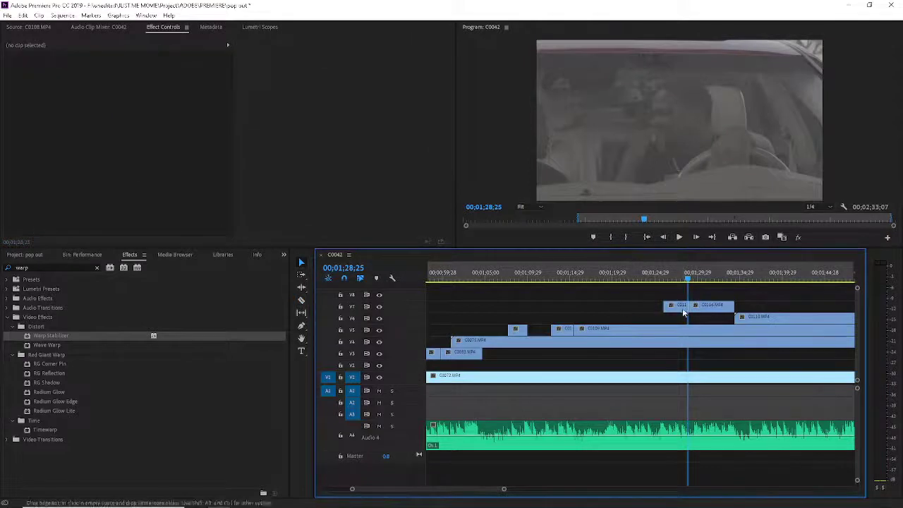
{"action": "key", "text": "space"}
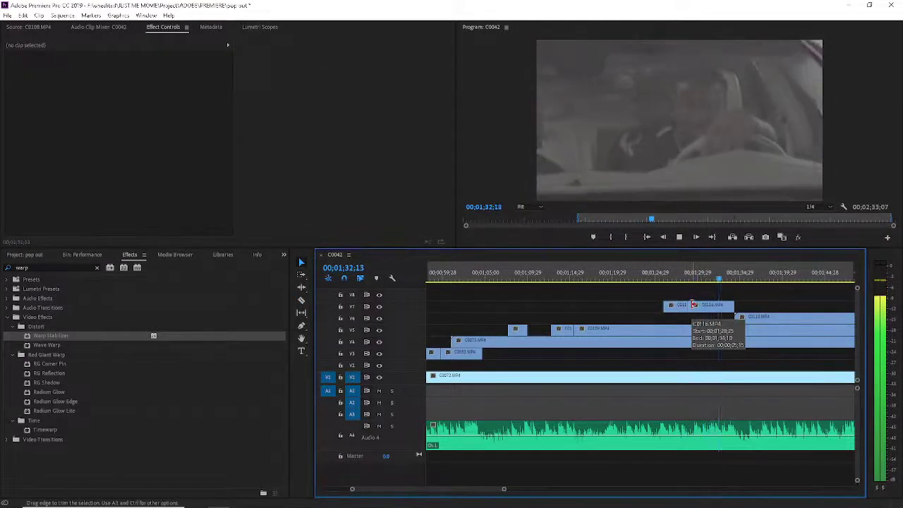
- Trim C0116's start to the playhead leaving a gap, then split C0110 on V6 with Ctrl+K
{"action": "left_click_drag", "start_coordinate": [694, 304], "coordinate": [727, 305]}
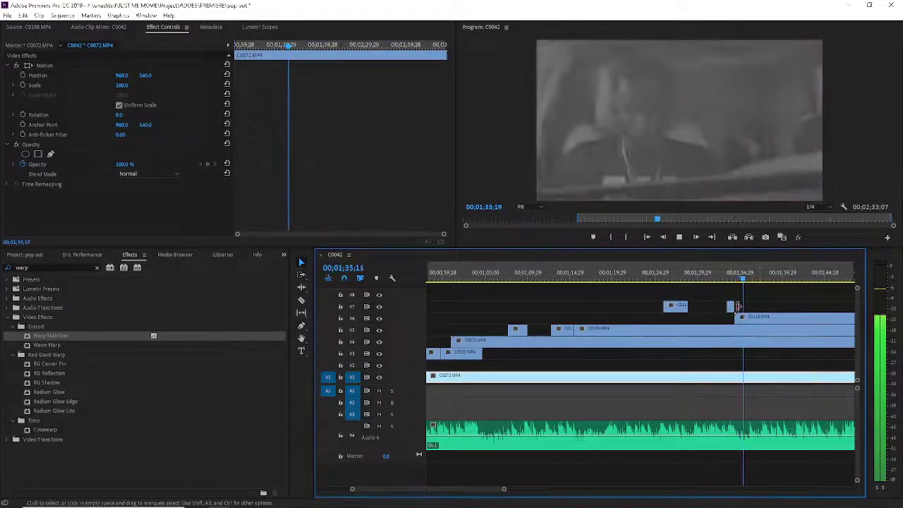
{"action": "key", "text": "Delete"}
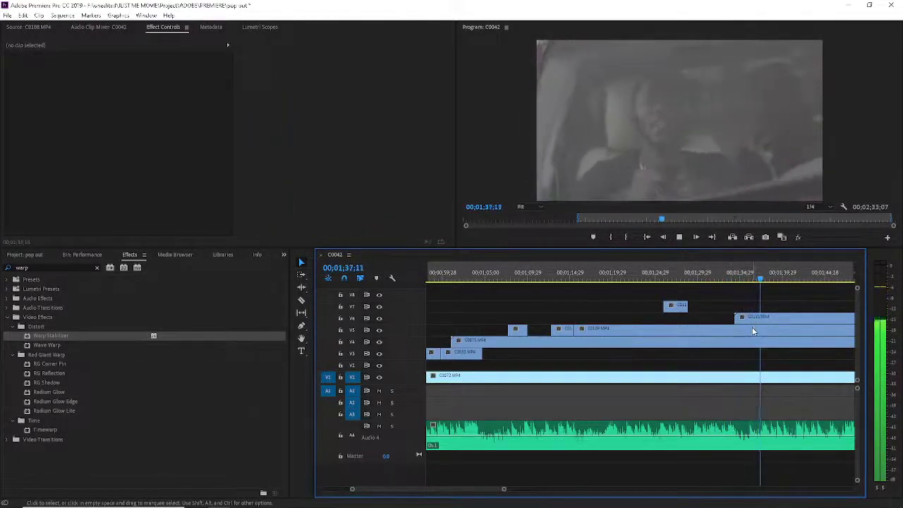
{"action": "left_click", "coordinate": [753, 332]}
{"action": "key", "text": "ctrl+k"}
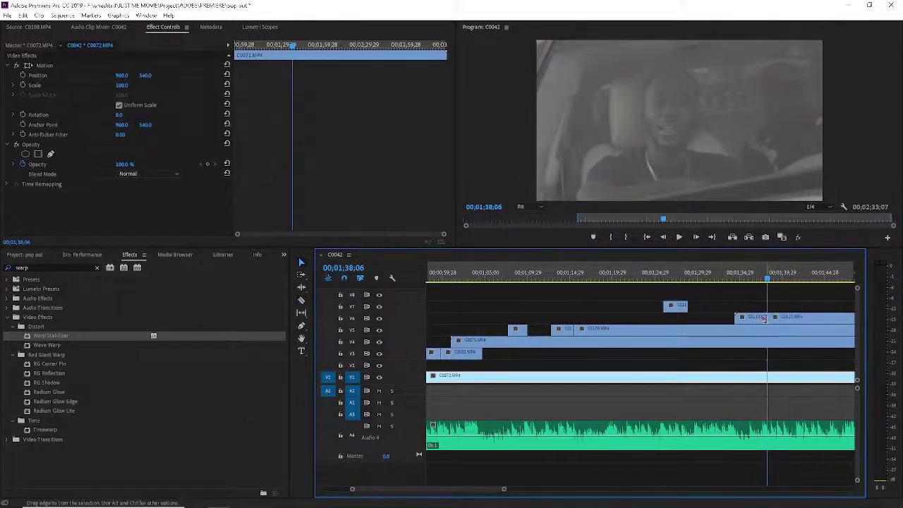
{"action": "key", "text": "space"}
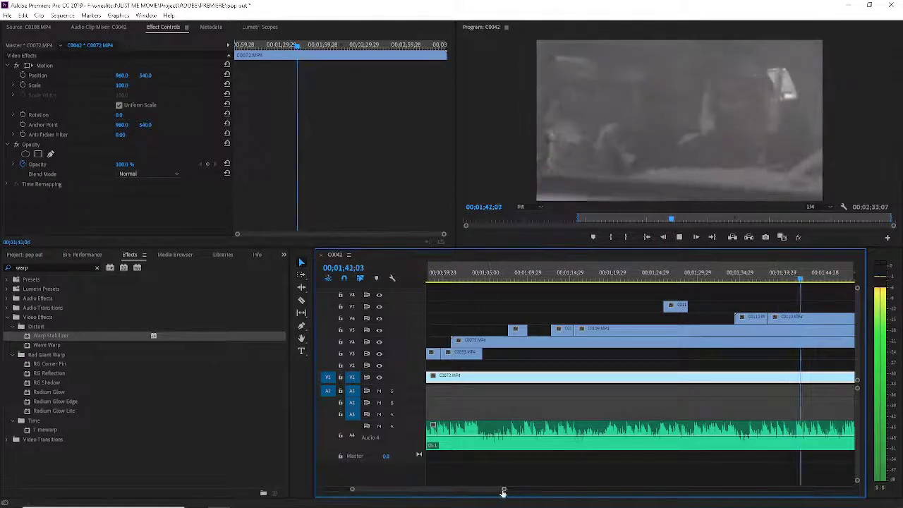
- Zoom the timeline out and repeatedly trim C0110's start on V6 to the playhead
{"action": "left_click_drag", "start_coordinate": [504, 489], "coordinate": [525, 489]}
{"action": "key", "text": "space"}
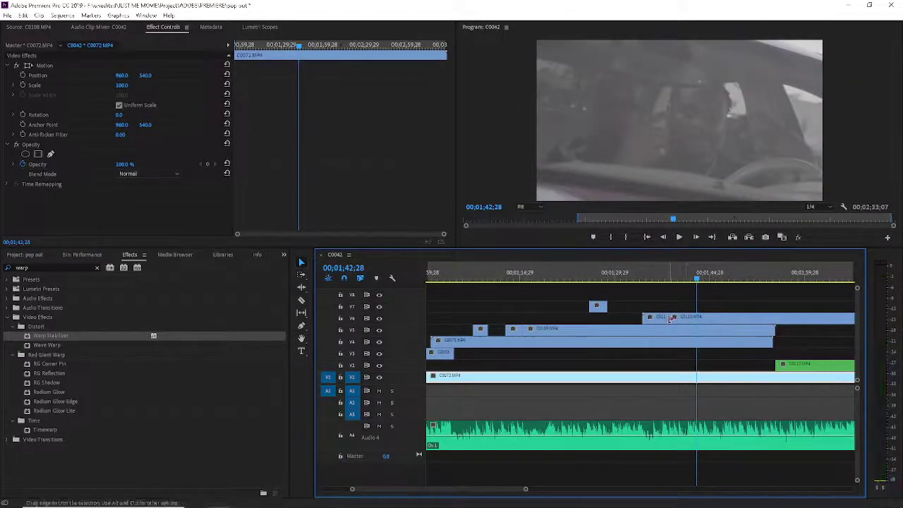
{"action": "left_click_drag", "start_coordinate": [673, 319], "coordinate": [700, 324]}
{"action": "key", "text": "space"}
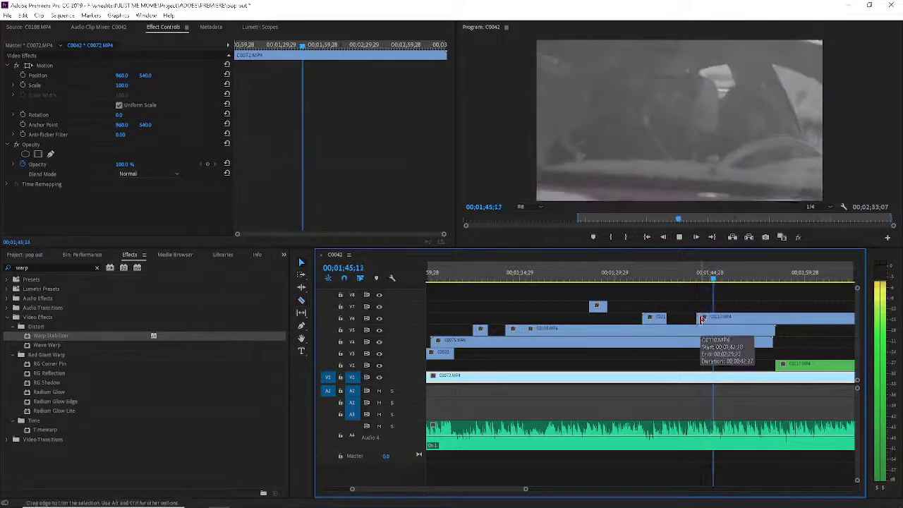
{"action": "key", "text": "space"}
{"action": "left_click_drag", "start_coordinate": [701, 319], "coordinate": [720, 319]}
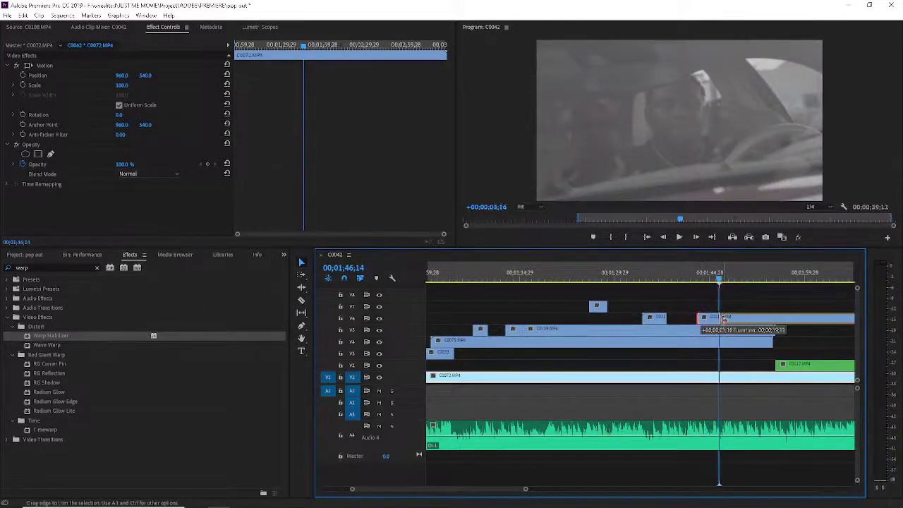
{"action": "key", "text": "space"}
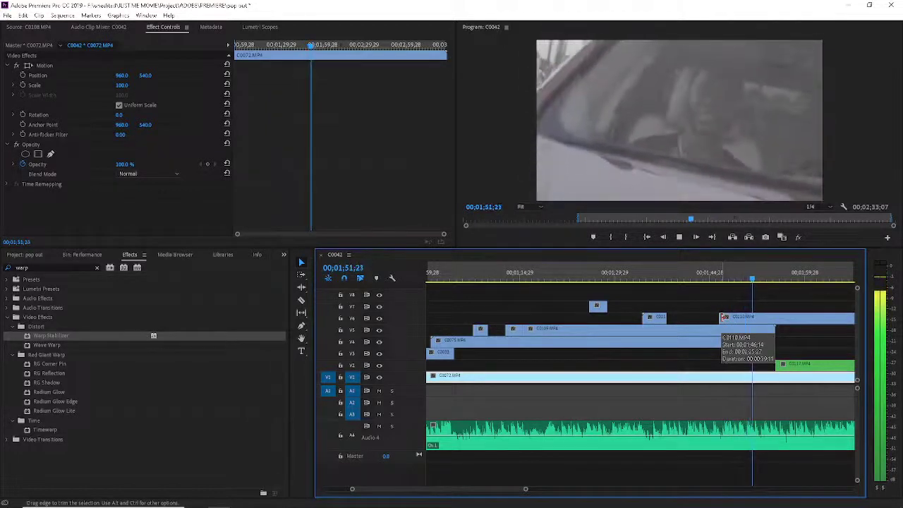
{"action": "left_click_drag", "start_coordinate": [722, 318], "coordinate": [757, 318]}
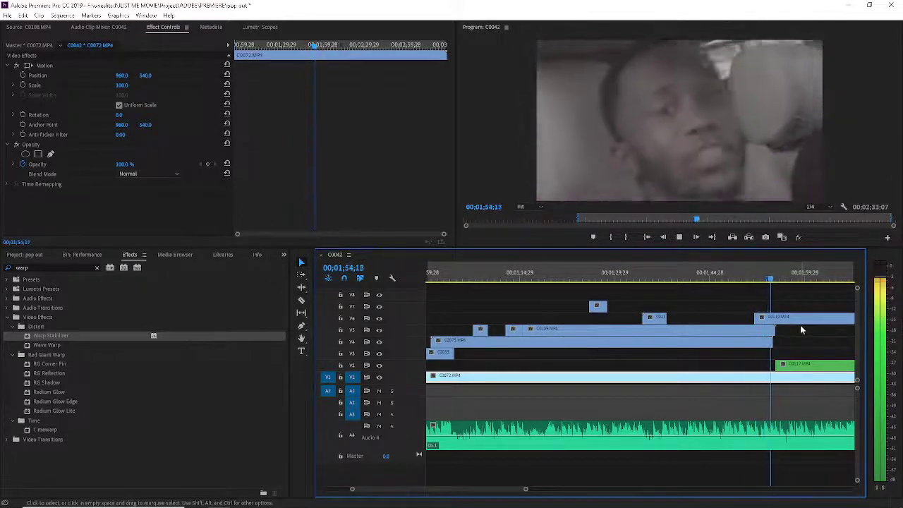
{"action": "key", "text": "space"}
{"action": "left_click_drag", "start_coordinate": [757, 317], "coordinate": [777, 317]}
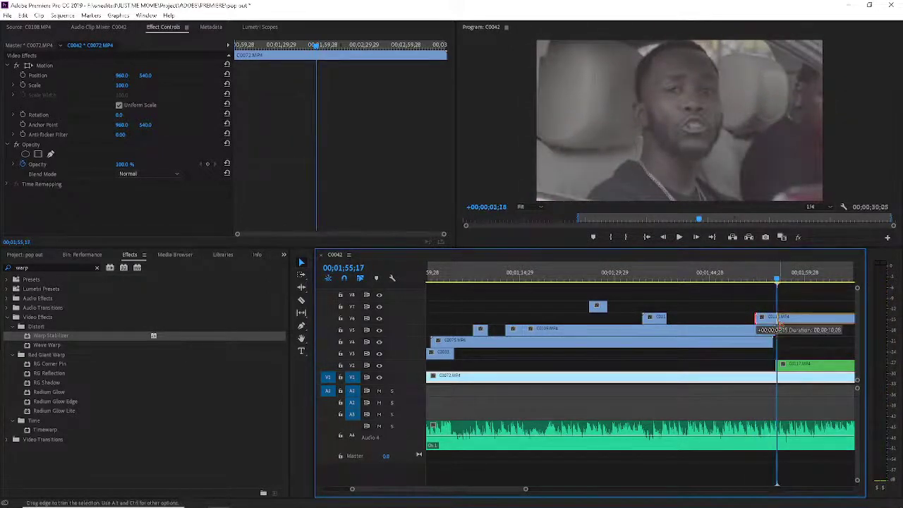
{"action": "key", "text": "space"}
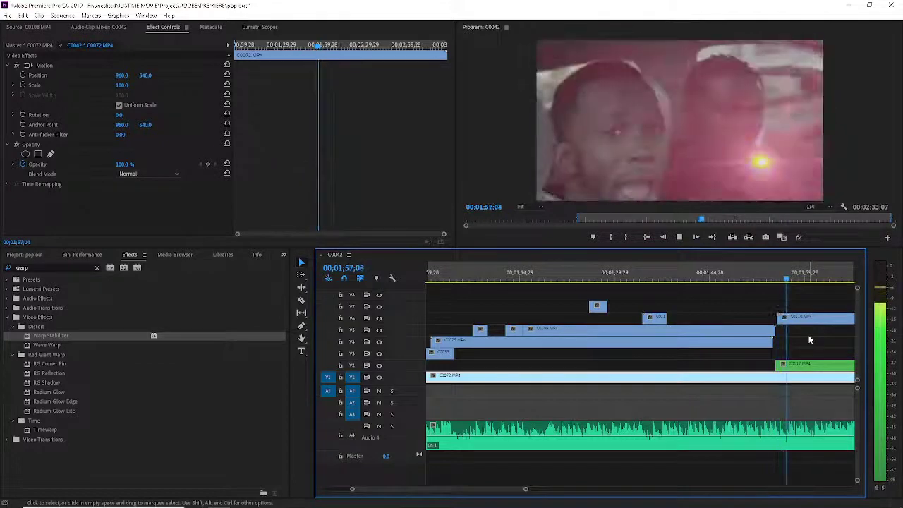
- Razor-split the V6 clip and trim the new piece's start later, leaving a gap
{"action": "key", "text": "space"}
{"action": "key", "text": "c"}
{"action": "left_click", "coordinate": [775, 282]}
{"action": "key", "text": "space"}
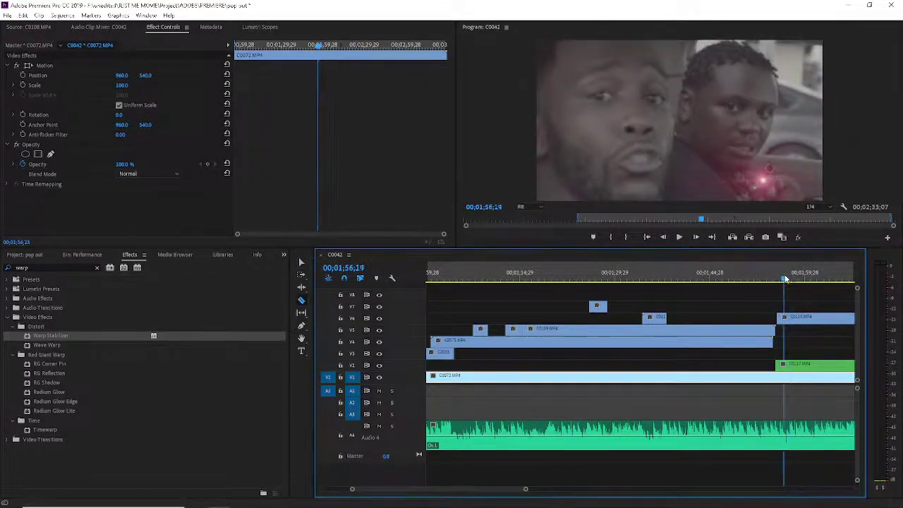
{"action": "key", "text": "v"}
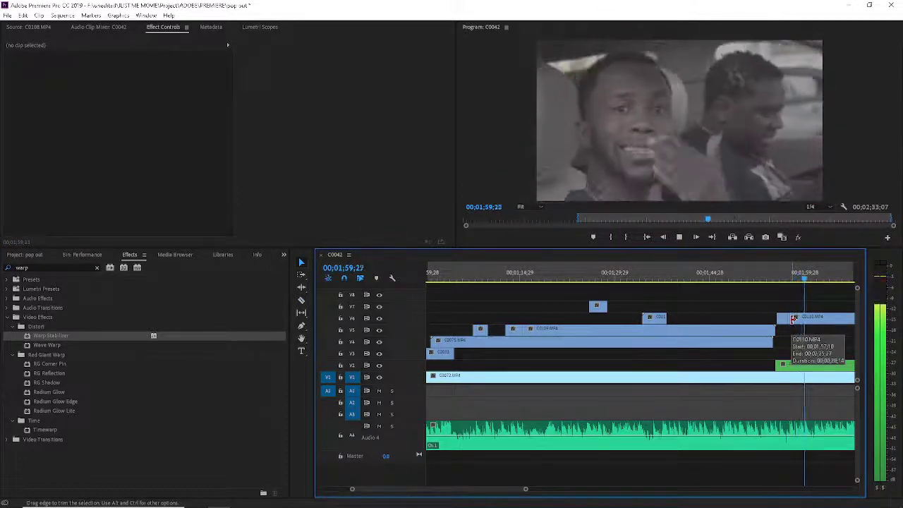
{"action": "left_click_drag", "start_coordinate": [794, 318], "coordinate": [806, 318]}
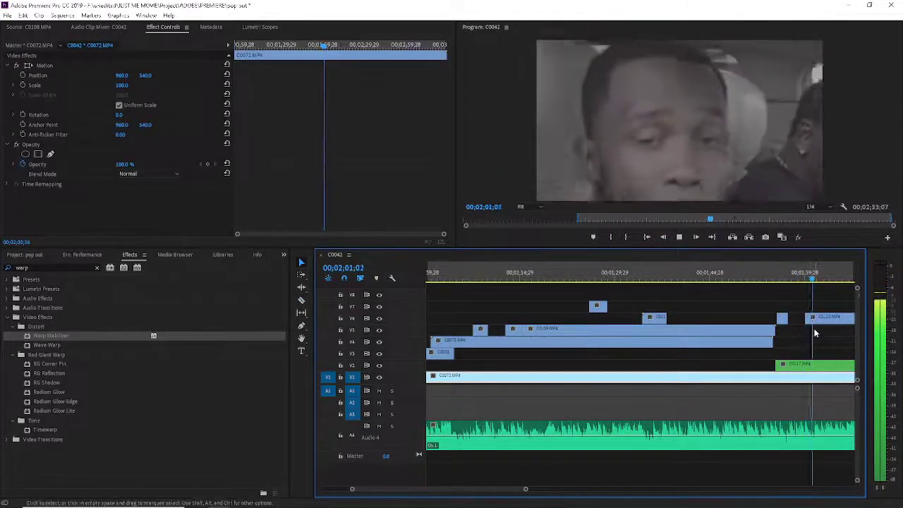
{"action": "left_click_drag", "start_coordinate": [807, 318], "coordinate": [817, 319]}
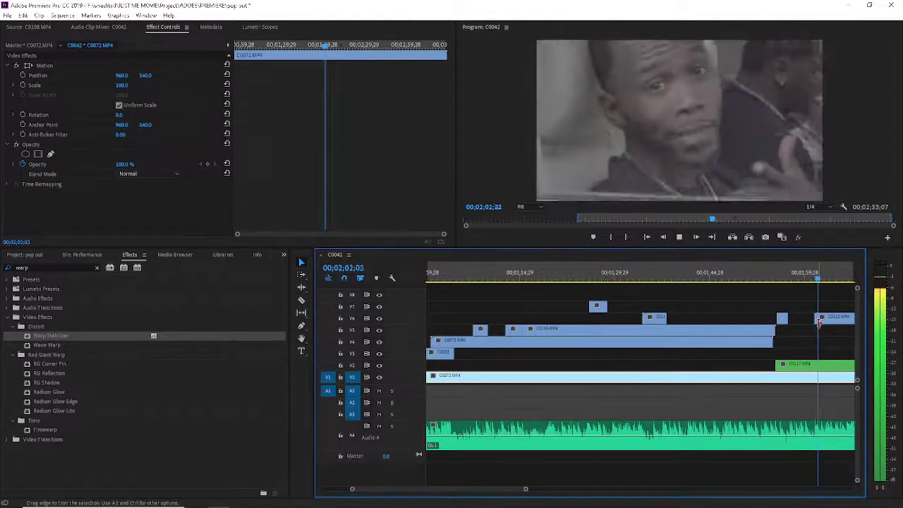
{"action": "key", "text": "space"}
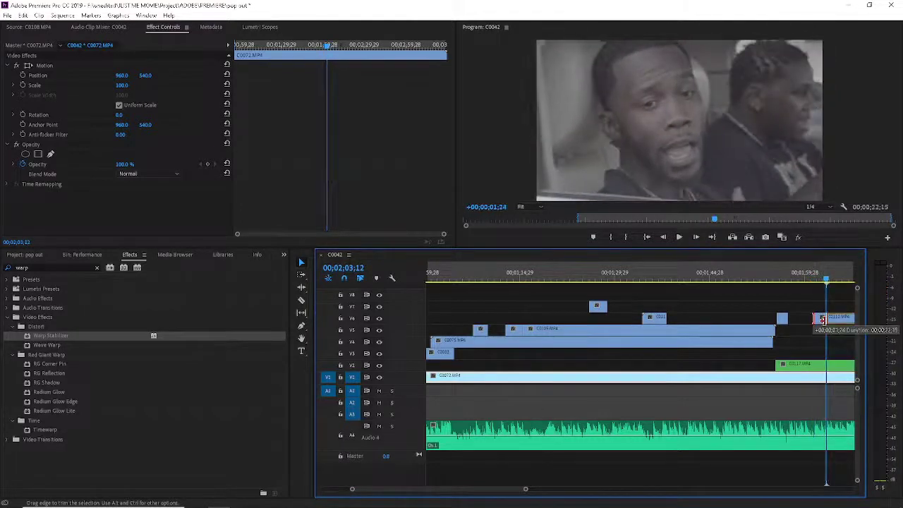
{"action": "key", "text": "space"}
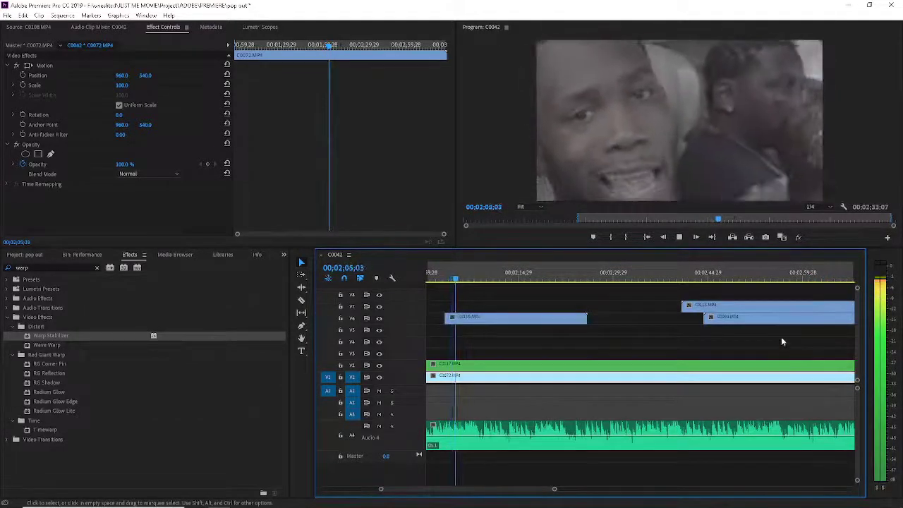
- Trim the later V6 clip's start to the playhead twice, leaving short gaps
{"action": "key", "text": "space"}
{"action": "left_click_drag", "start_coordinate": [452, 321], "coordinate": [459, 317]}
{"action": "key", "text": "space"}
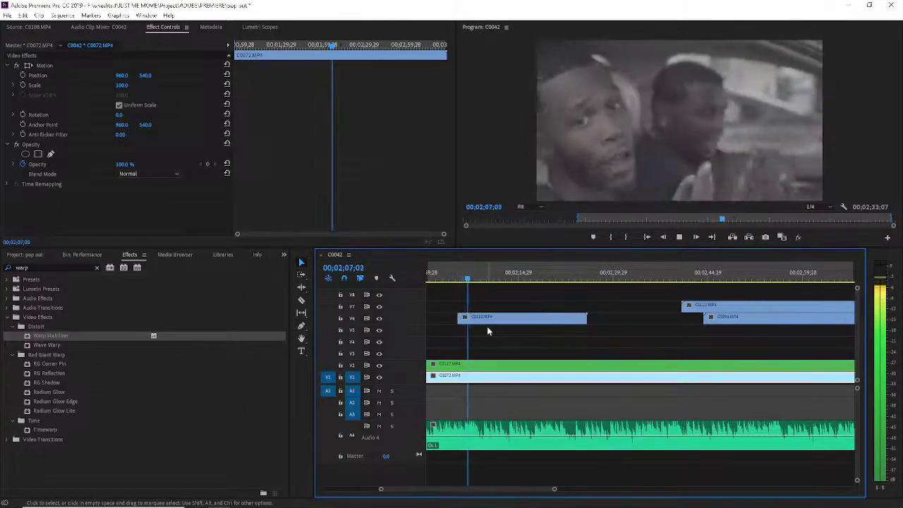
{"action": "left_click", "coordinate": [494, 324]}
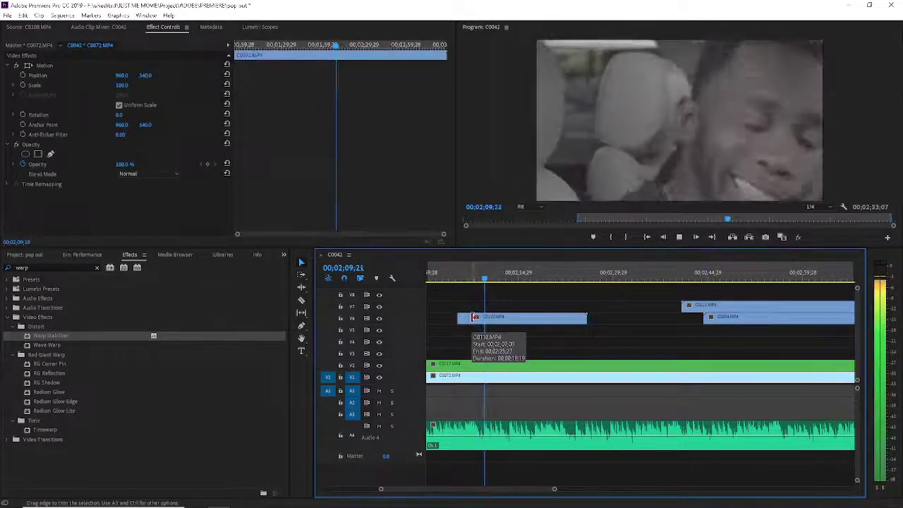
{"action": "left_click_drag", "start_coordinate": [474, 317], "coordinate": [494, 319]}
{"action": "key", "text": "space"}
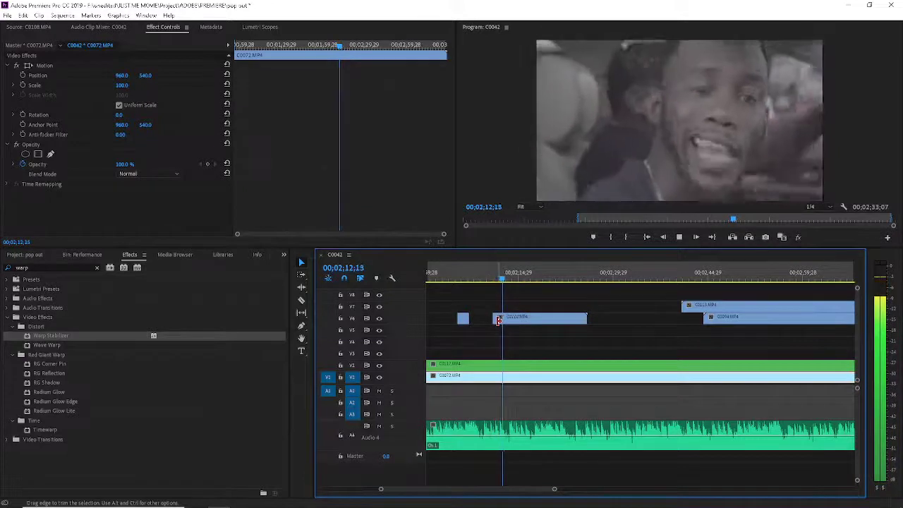
- Trim C0110 on V6 twice more at the playhead, then zoom the timeline out
{"action": "left_click", "coordinate": [504, 317]}
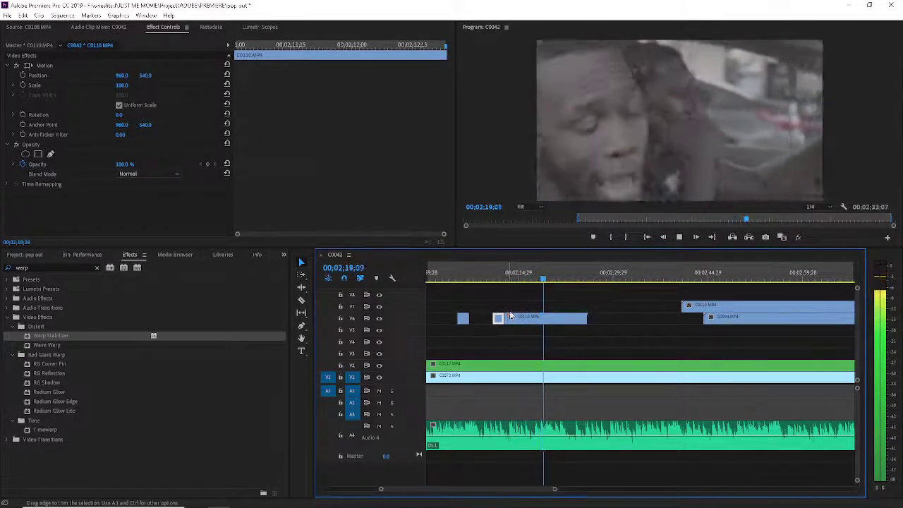
{"action": "left_click_drag", "start_coordinate": [506, 317], "coordinate": [536, 322]}
{"action": "key", "text": "space"}
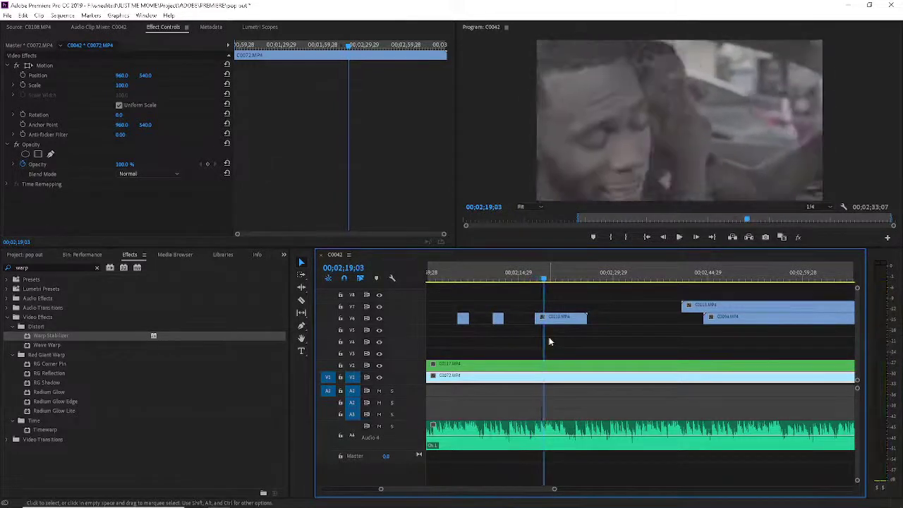
{"action": "left_click", "coordinate": [549, 342]}
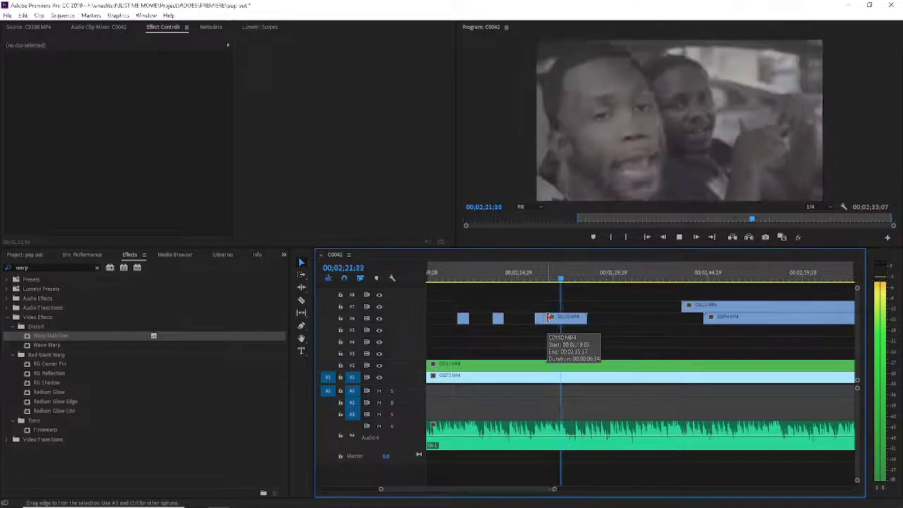
{"action": "left_click_drag", "start_coordinate": [549, 317], "coordinate": [571, 317]}
{"action": "key", "text": "space"}
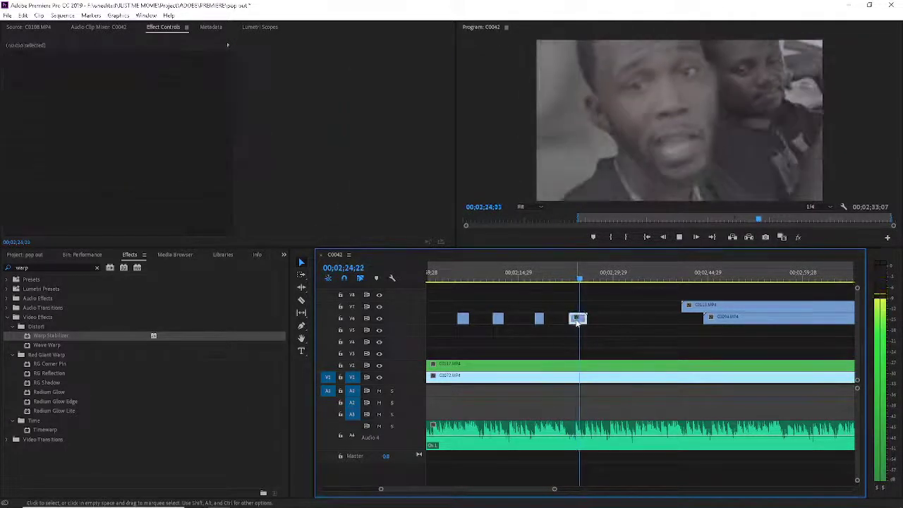
{"action": "left_click_drag", "start_coordinate": [555, 489], "coordinate": [587, 489]}
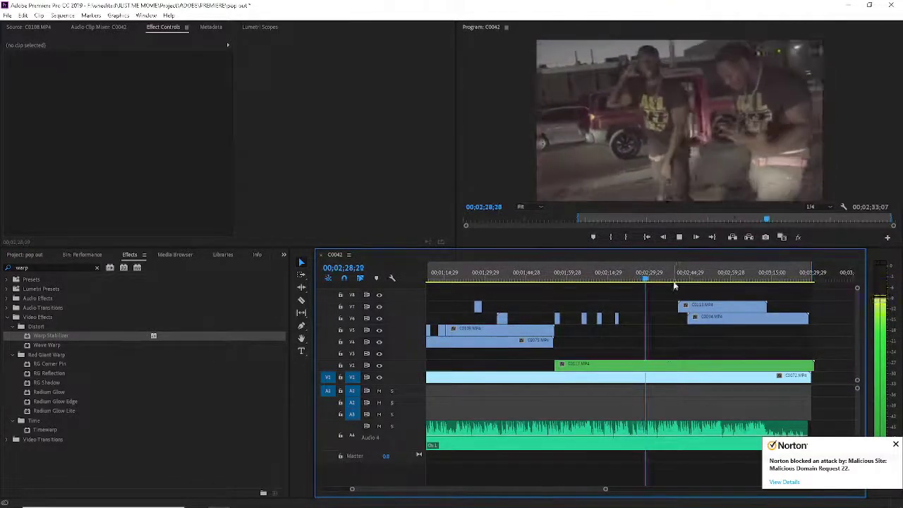
- Make the C0117 clip on V2 start later by dragging its left edge right
{"action": "left_click", "coordinate": [643, 377]}
{"action": "left_click", "coordinate": [641, 362]}
{"action": "key", "text": "space"}
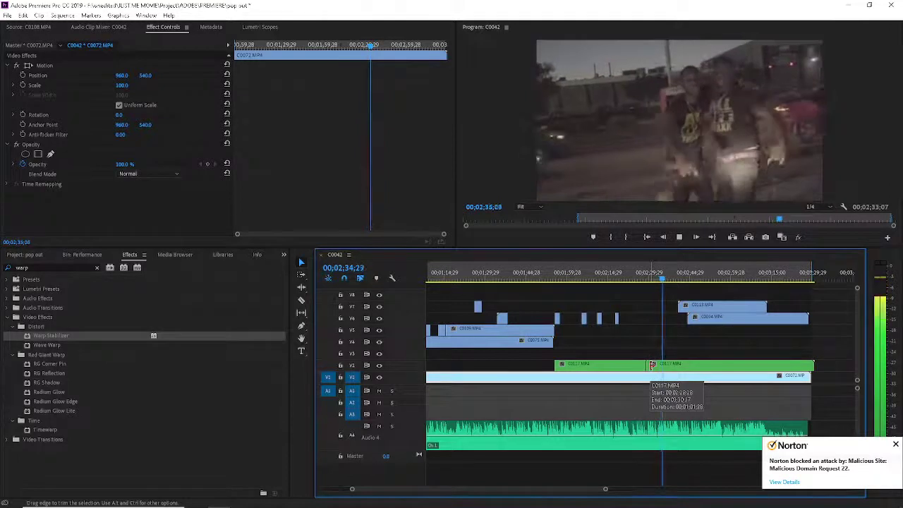
{"action": "left_click_drag", "start_coordinate": [653, 365], "coordinate": [668, 365]}
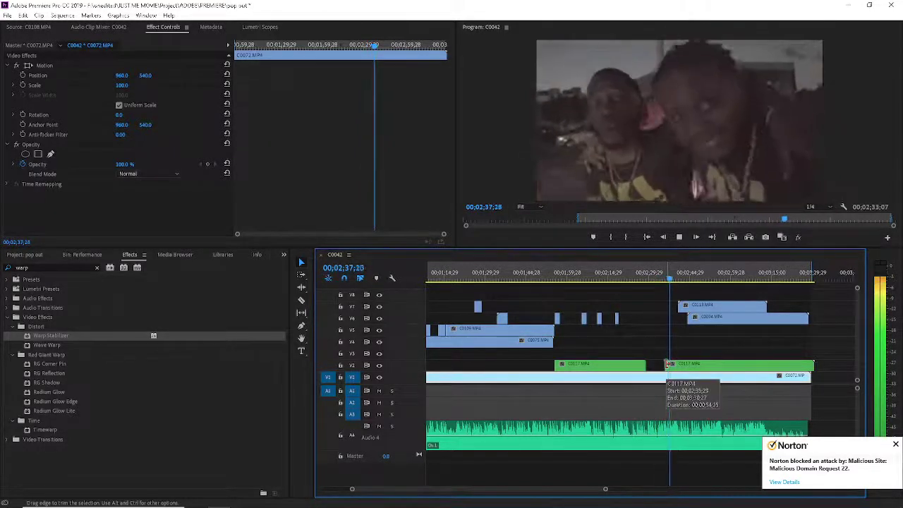
{"action": "key", "text": "space"}
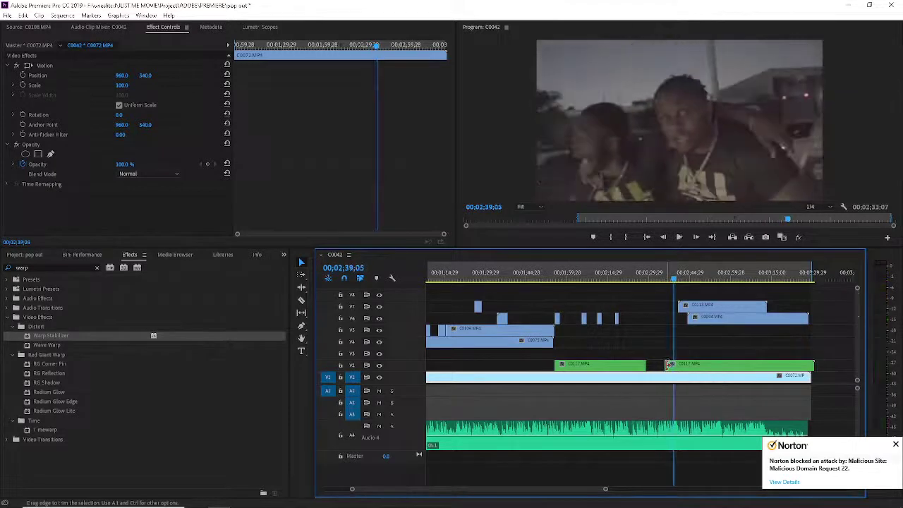
{"action": "left_click_drag", "start_coordinate": [668, 364], "coordinate": [675, 365]}
{"action": "left_click_drag", "start_coordinate": [671, 369], "coordinate": [671, 369]}
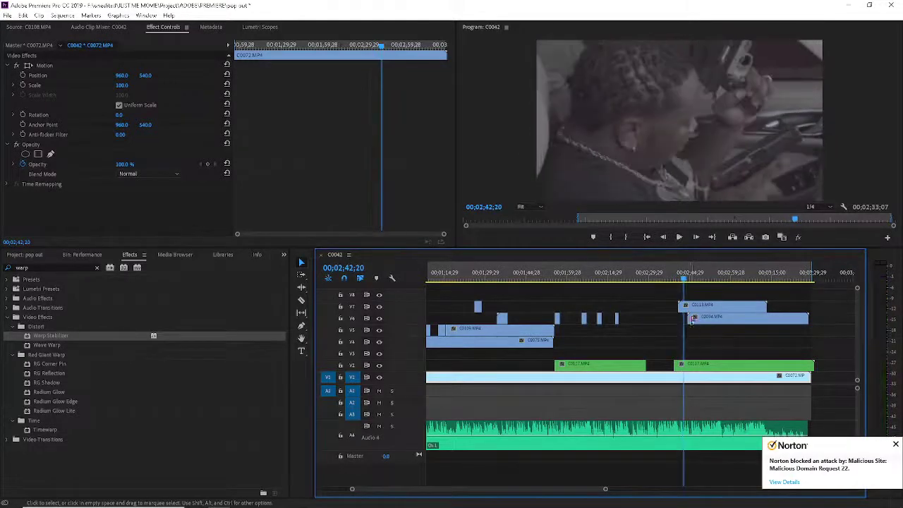
{"action": "left_click", "coordinate": [688, 309]}
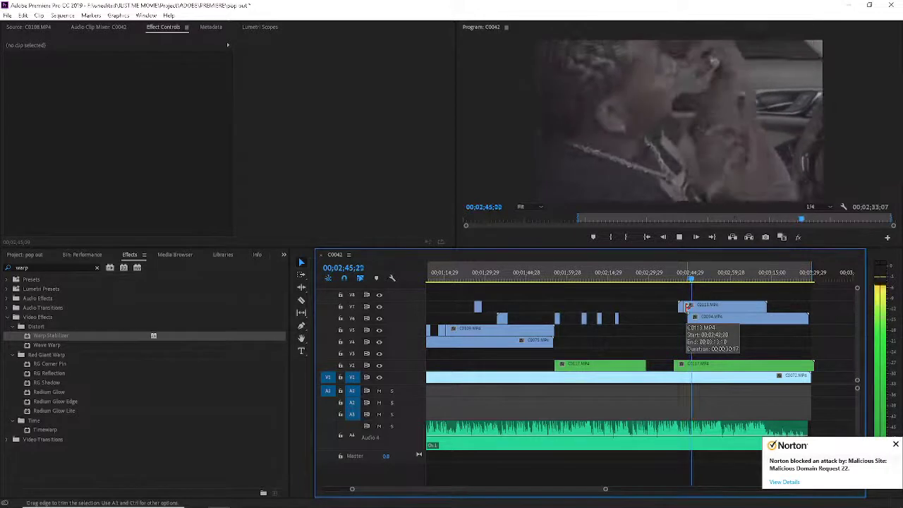
- Trim C0113's head on V7 to the playhead three times while reviewing playback
{"action": "key", "text": "space"}
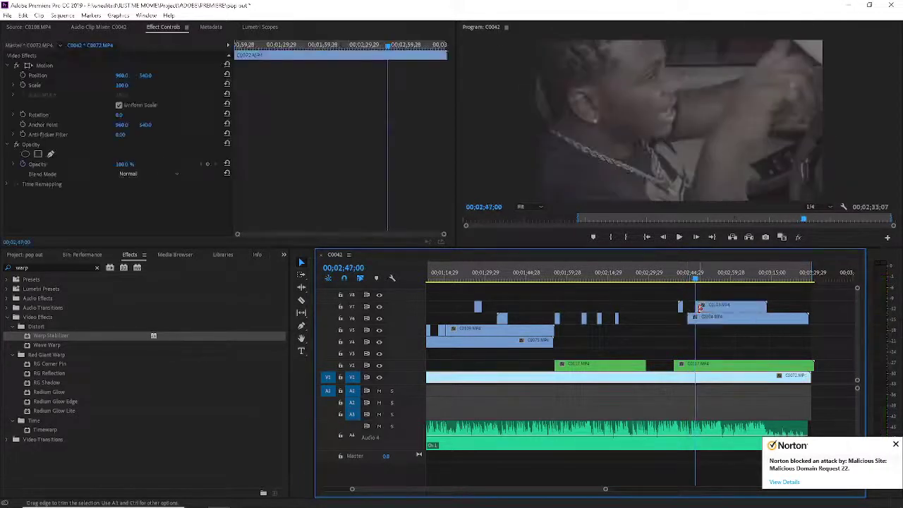
{"action": "key", "text": "space"}
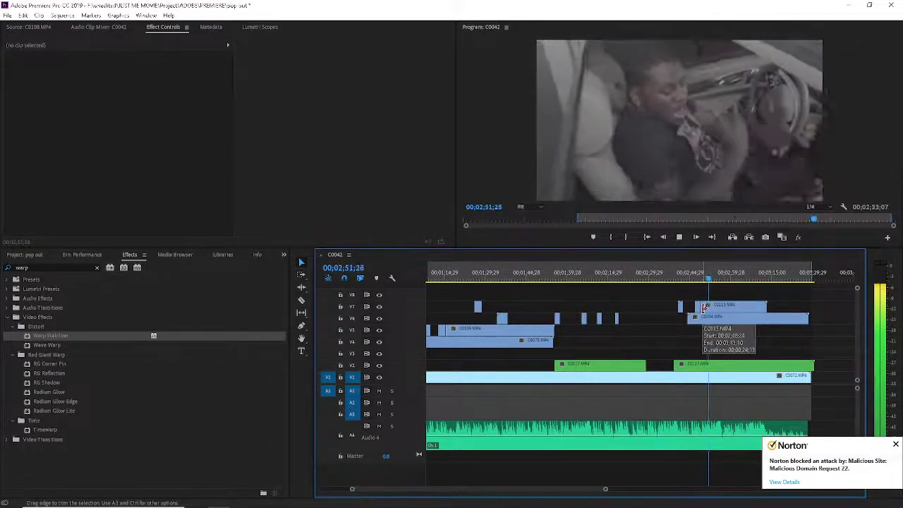
{"action": "left_click_drag", "start_coordinate": [703, 308], "coordinate": [714, 306]}
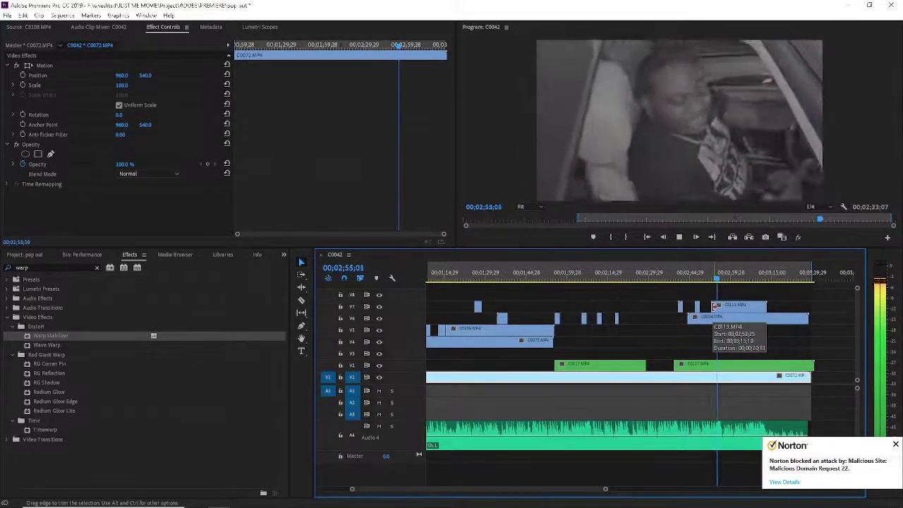
{"action": "left_click_drag", "start_coordinate": [714, 306], "coordinate": [721, 306]}
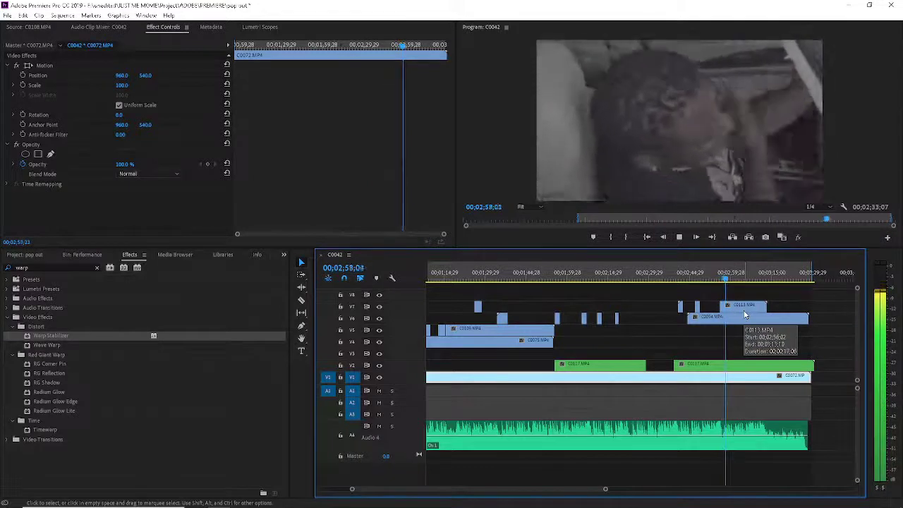
{"action": "left_click_drag", "start_coordinate": [721, 306], "coordinate": [729, 306]}
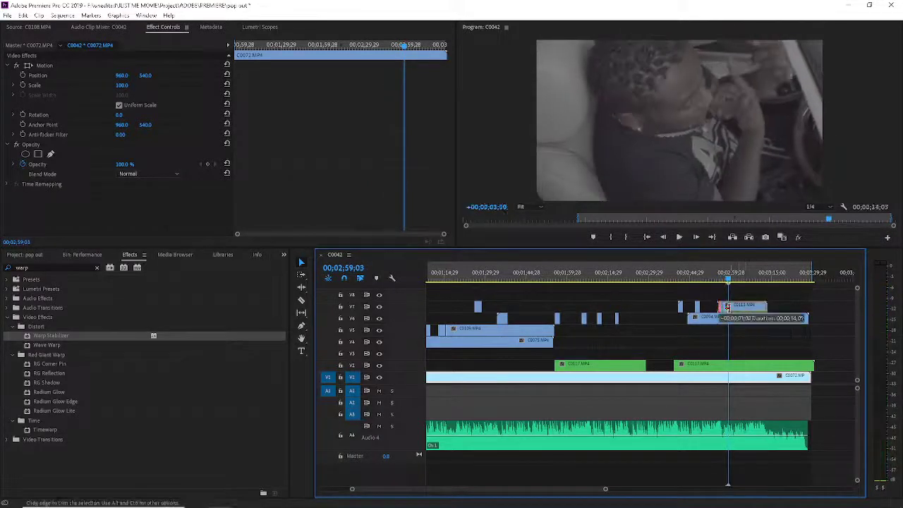
{"action": "key", "text": "space"}
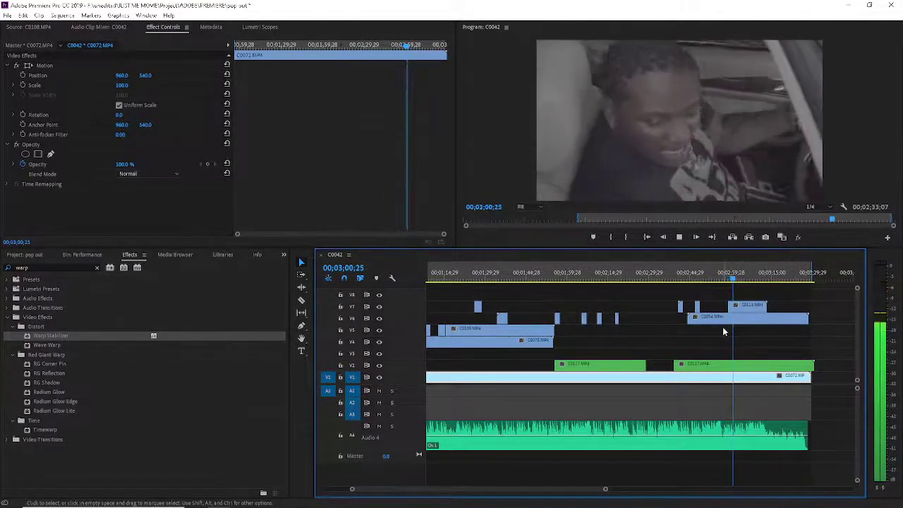
{"action": "key", "text": "space"}
- Razor-split C0113 on V7, remove its leftover tail, and return the playhead to about 2:45
{"action": "key", "text": "c"}
{"action": "left_click", "coordinate": [738, 305]}
{"action": "key", "text": "space"}
{"action": "key", "text": "v"}
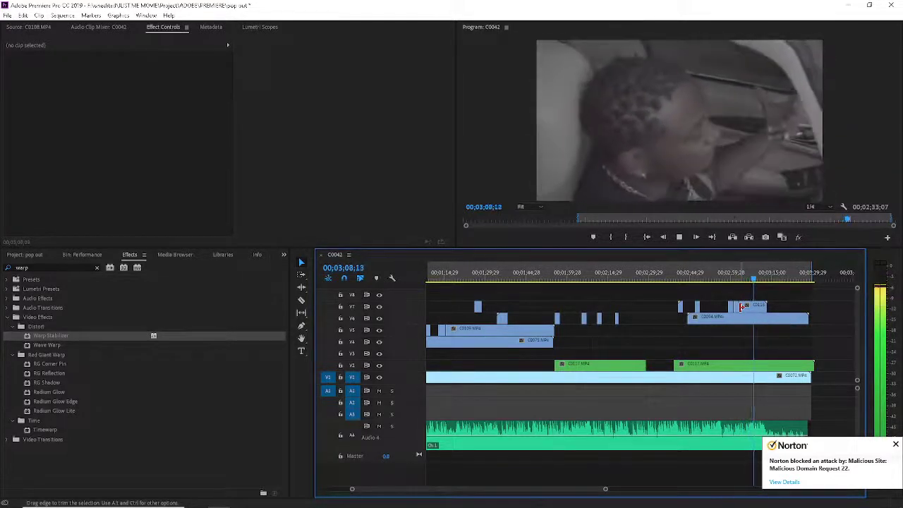
{"action": "left_click", "coordinate": [749, 309]}
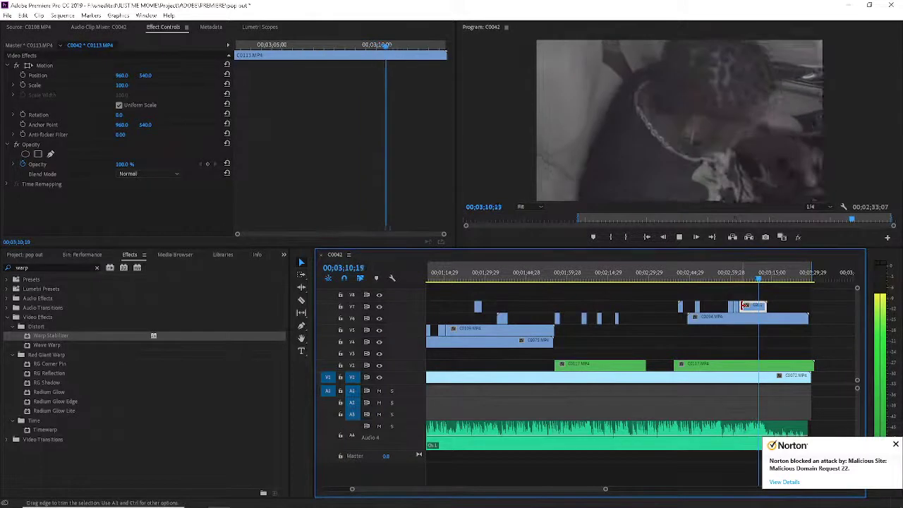
{"action": "key", "text": "space"}
{"action": "left_click", "coordinate": [693, 277]}
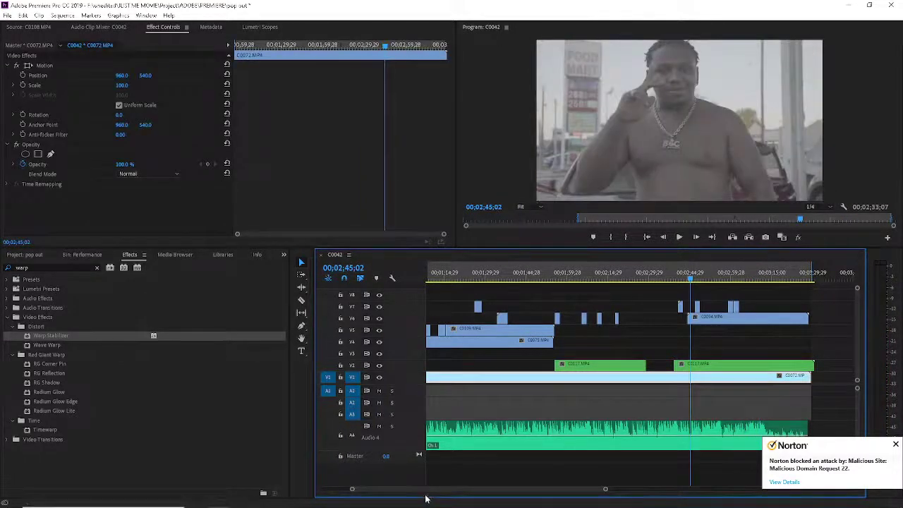
- Play from the sequence start to about 17 seconds and trim the V4 clip's start to the playhead
{"action": "left_click_drag", "start_coordinate": [426, 493], "coordinate": [396, 493]}
{"action": "left_click_drag", "start_coordinate": [475, 279], "coordinate": [445, 283]}
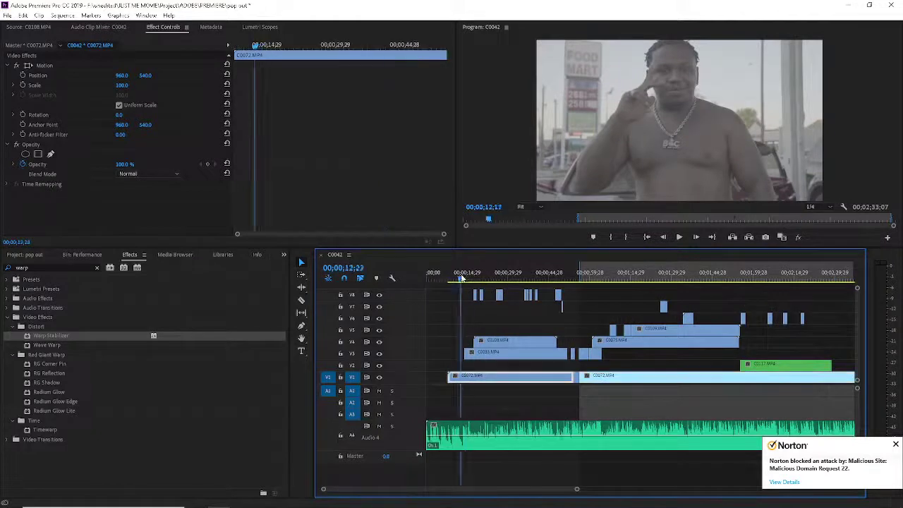
{"action": "key", "text": "space"}
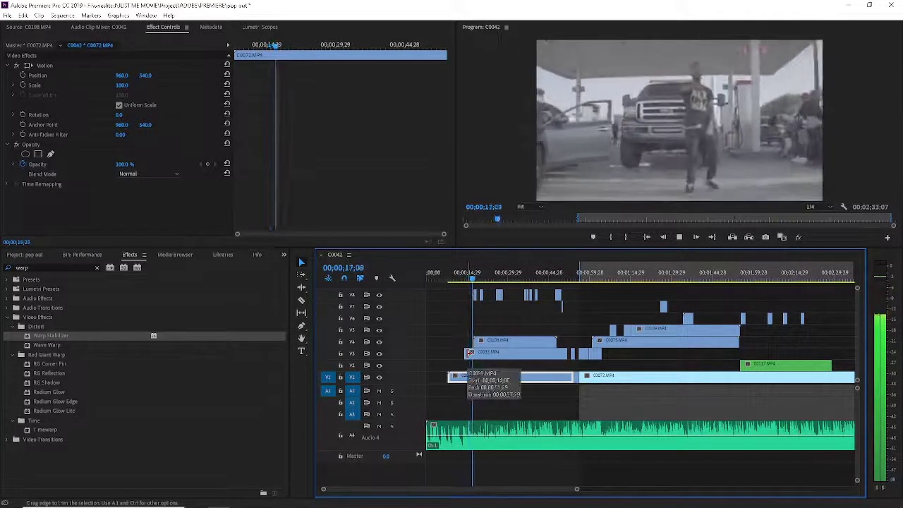
{"action": "key", "text": "space"}
{"action": "key", "text": "space"}
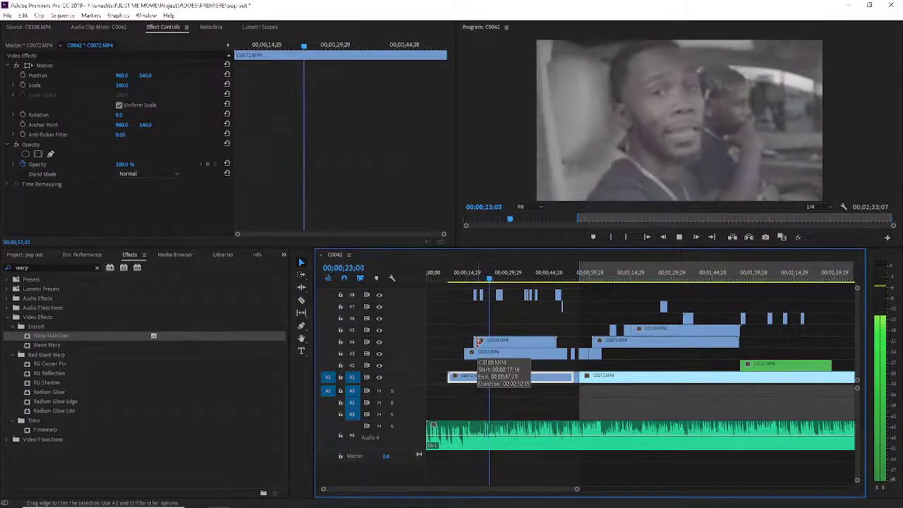
{"action": "left_click_drag", "start_coordinate": [479, 342], "coordinate": [493, 342]}
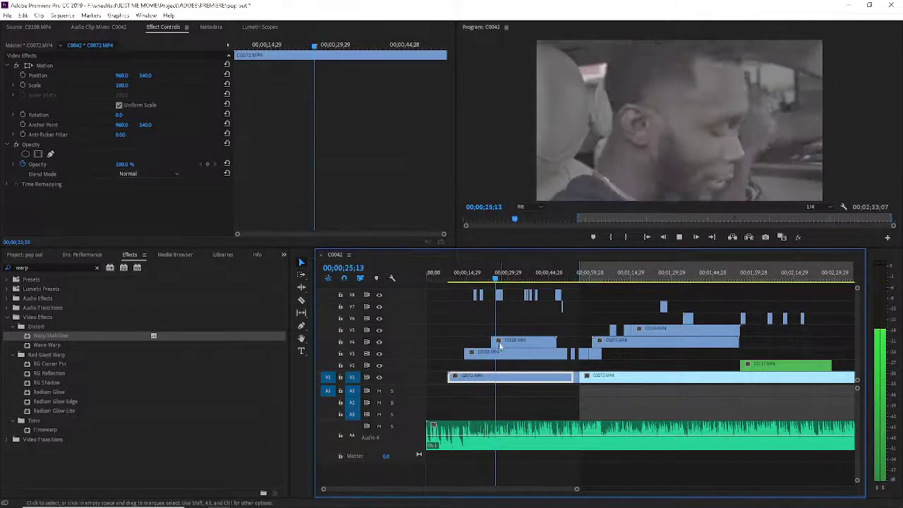
{"action": "left_click_drag", "start_coordinate": [489, 341], "coordinate": [511, 343]}
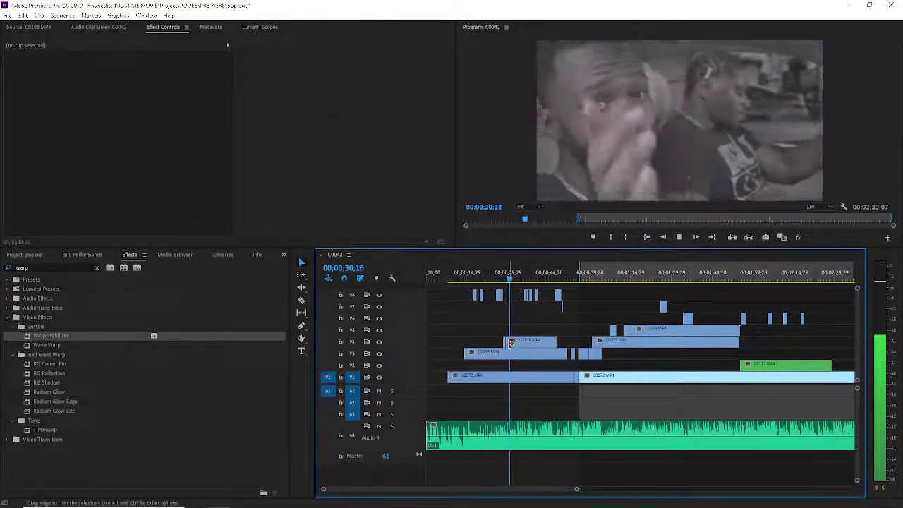
{"action": "left_click", "coordinate": [514, 376]}
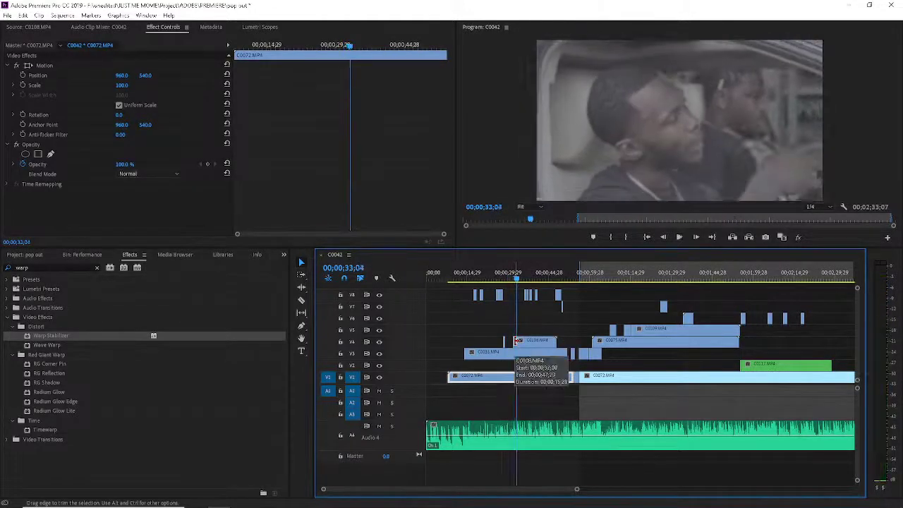
- Start C0108 on V4 later, razor-split it, and trim the fragment to a 00;00;01;07 sliver
{"action": "left_click_drag", "start_coordinate": [517, 340], "coordinate": [522, 341]}
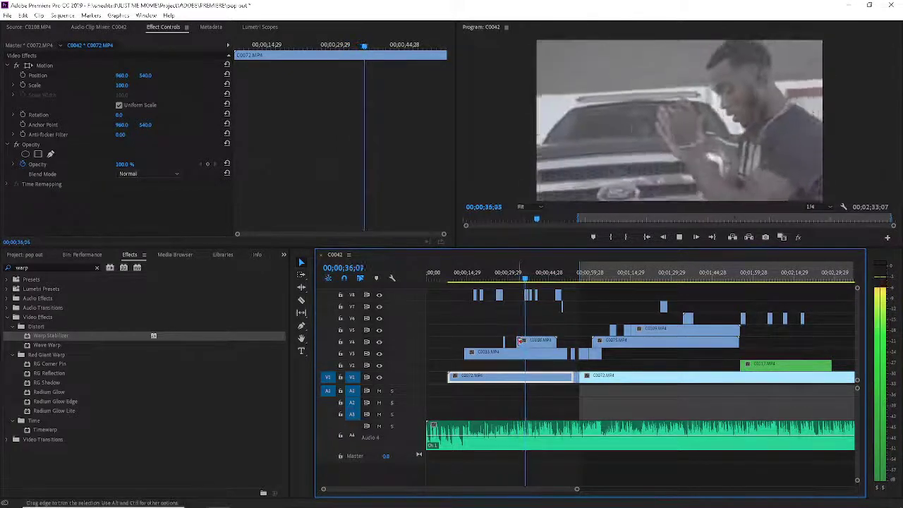
{"action": "left_click_drag", "start_coordinate": [519, 341], "coordinate": [535, 341]}
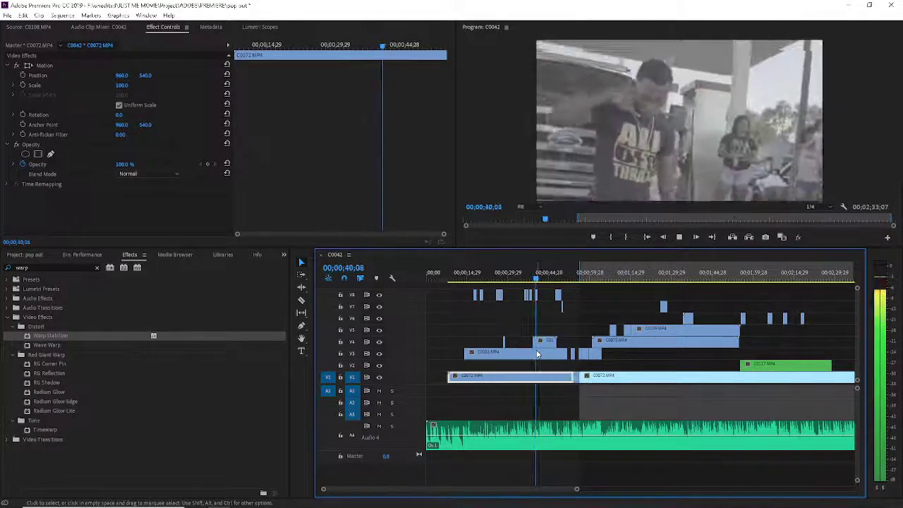
{"action": "key", "text": "c"}
{"action": "left_click", "coordinate": [540, 343]}
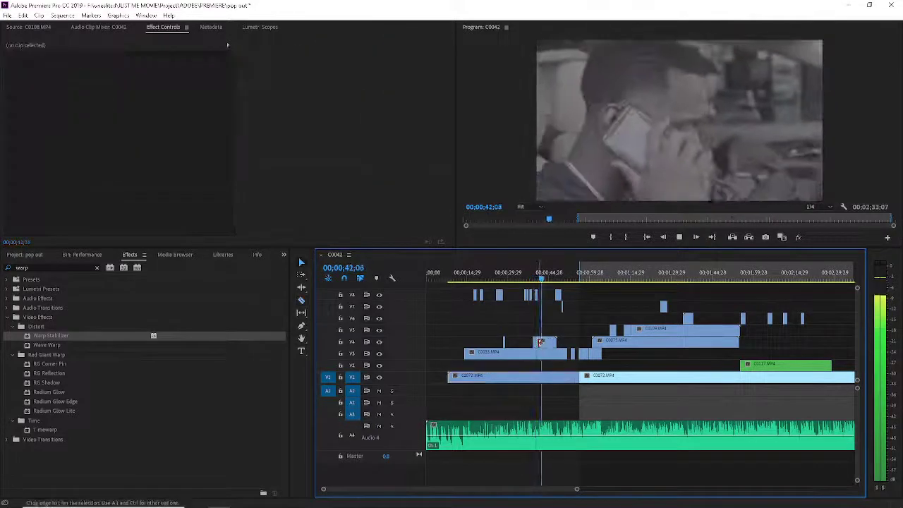
{"action": "key", "text": "space"}
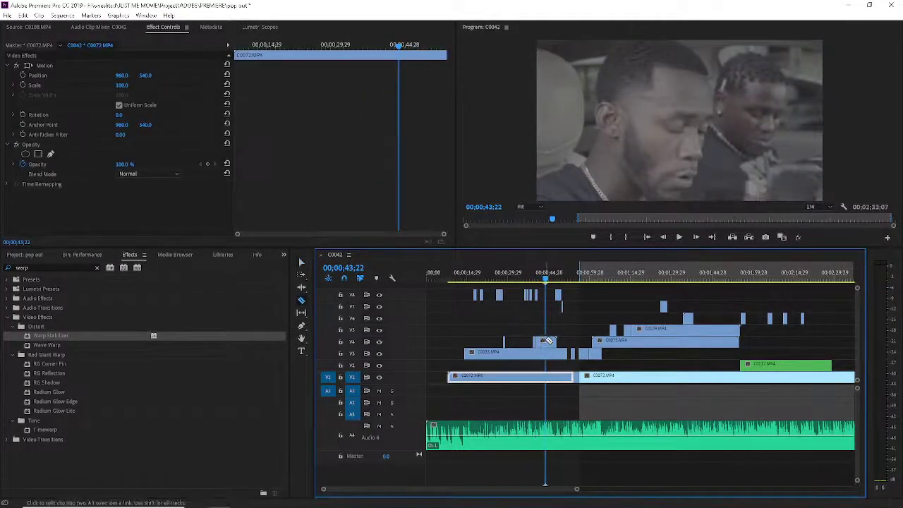
{"action": "key", "text": "space"}
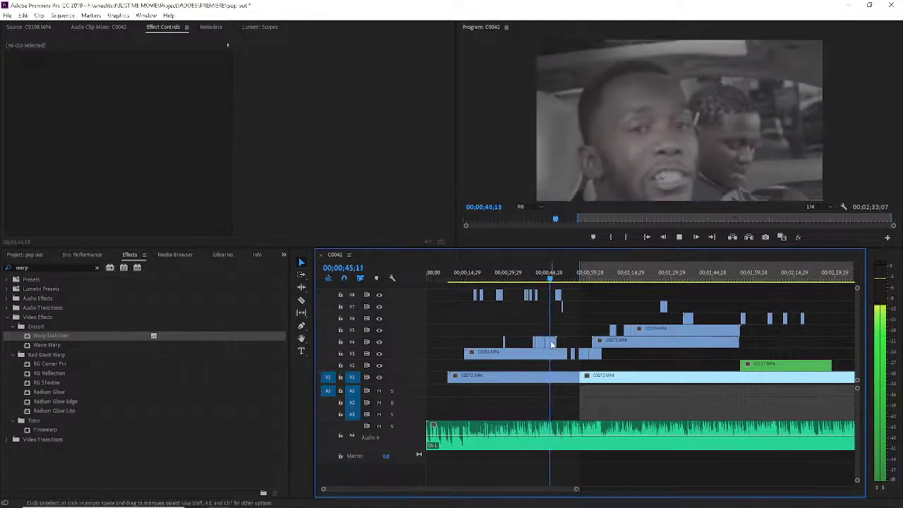
{"action": "left_click", "coordinate": [547, 342]}
{"action": "key", "text": "space"}
{"action": "left_click_drag", "start_coordinate": [544, 343], "coordinate": [551, 343]}
{"action": "key", "text": "space"}
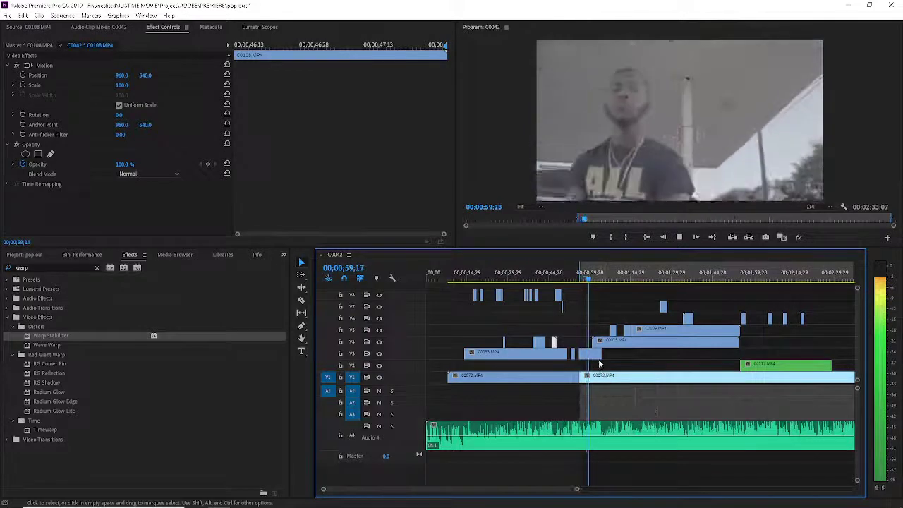
- Trim C0075 on V4 to start around 00;01;12, aligned with C0109 on V5, and replay from 1:03
{"action": "left_click", "coordinate": [598, 363]}
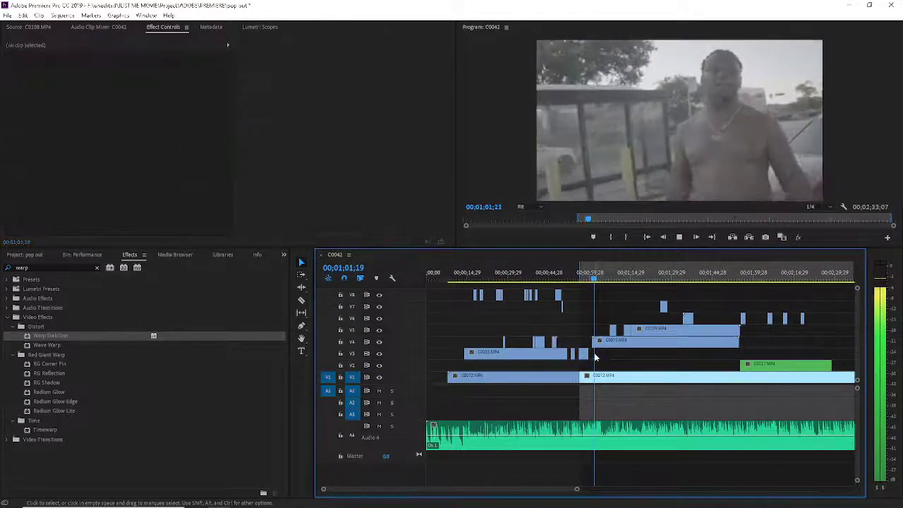
{"action": "left_click_drag", "start_coordinate": [597, 340], "coordinate": [606, 342]}
{"action": "key", "text": "space"}
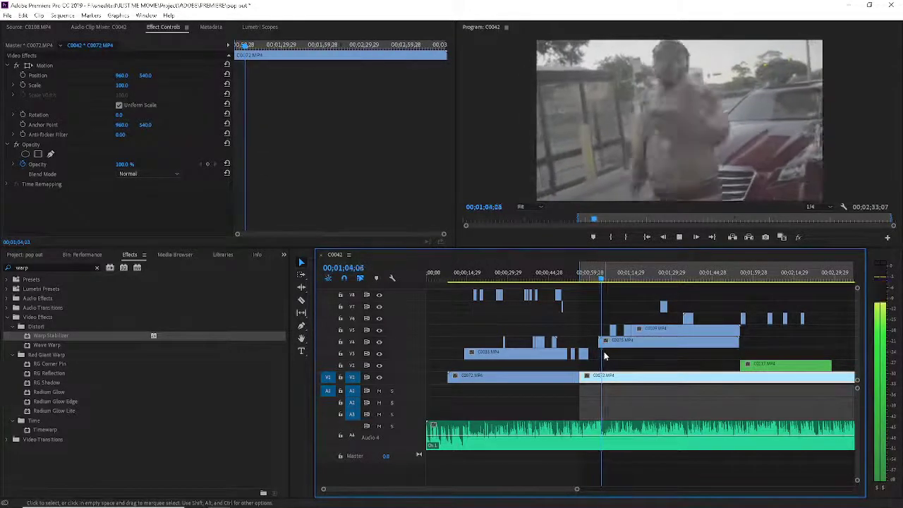
{"action": "left_click", "coordinate": [599, 280]}
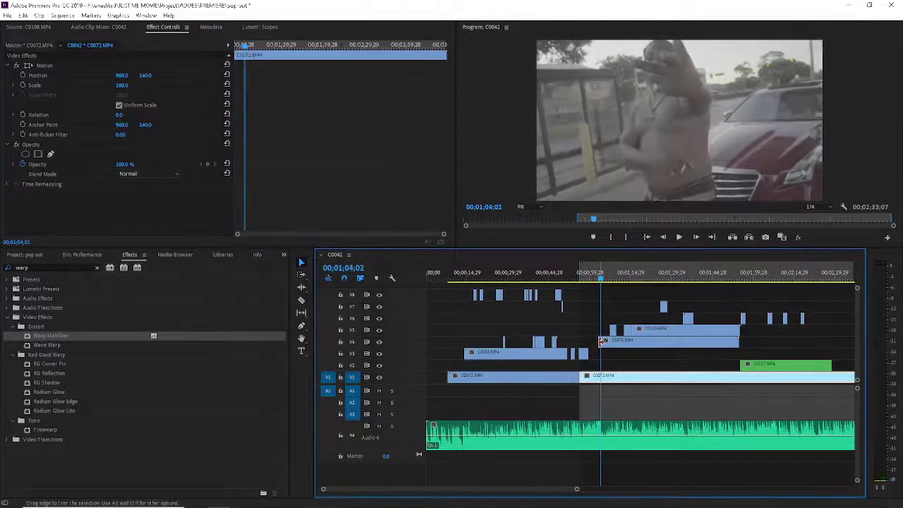
{"action": "left_click_drag", "start_coordinate": [603, 342], "coordinate": [608, 341]}
{"action": "key", "text": "space"}
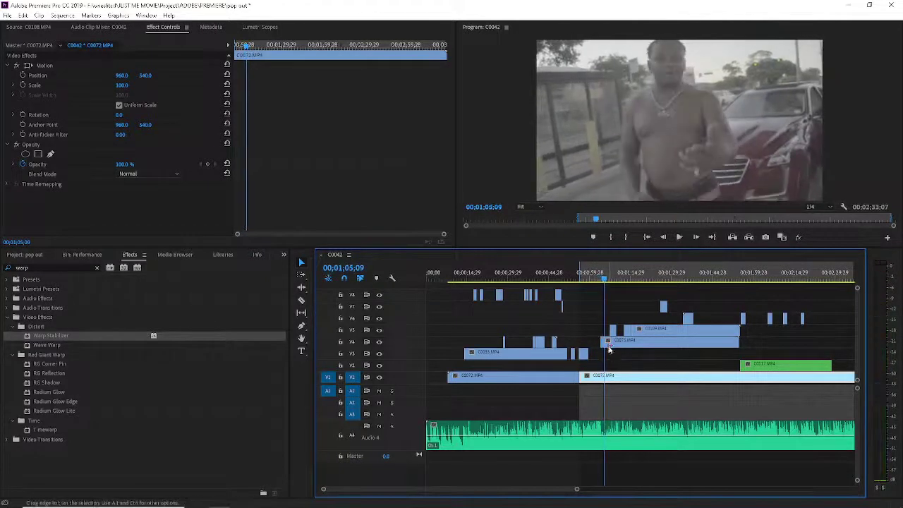
{"action": "key", "text": "c"}
{"action": "key", "text": "v"}
{"action": "key", "text": "space"}
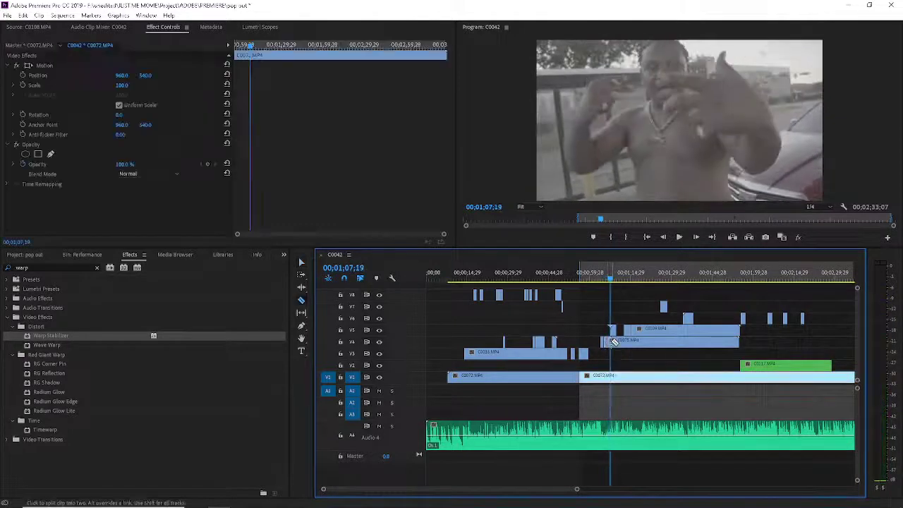
{"action": "left_click", "coordinate": [600, 275]}
{"action": "key", "text": "space"}
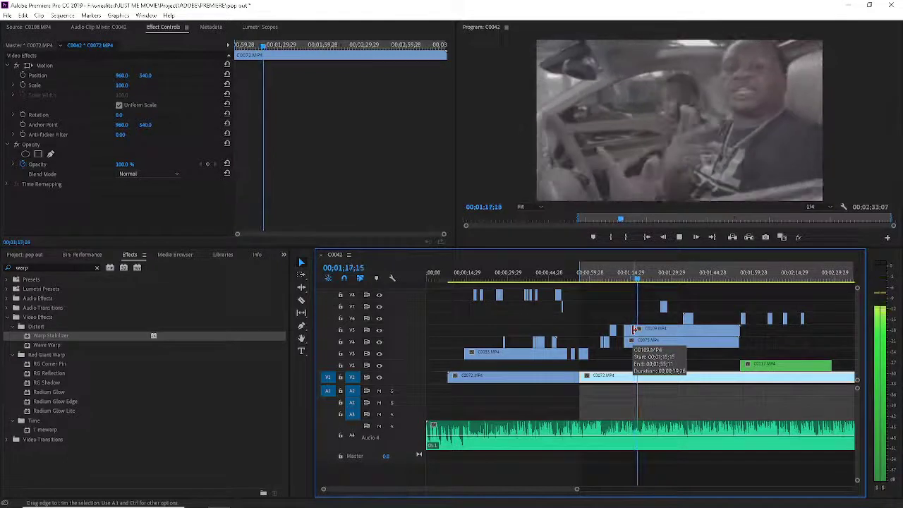
- Trim the long C0108 clip's start on V5 later and razor-split it
{"action": "left_click_drag", "start_coordinate": [635, 329], "coordinate": [641, 331]}
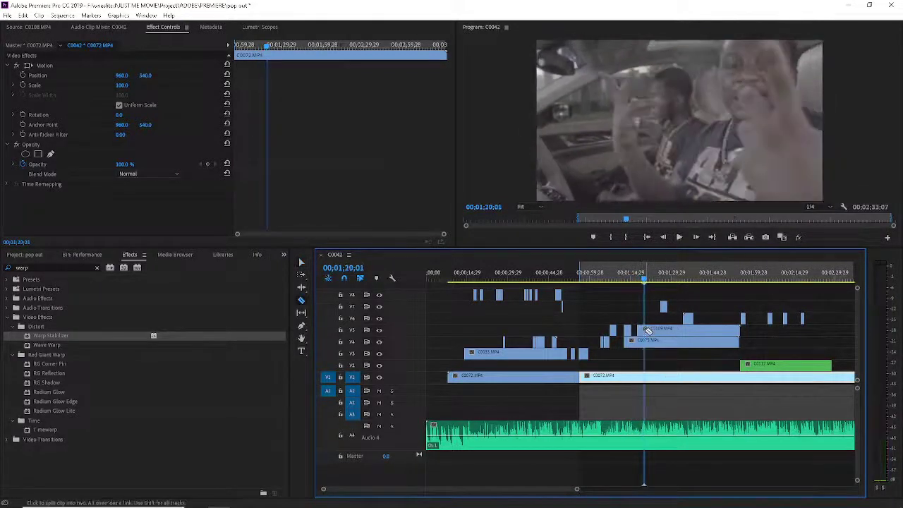
{"action": "left_click", "coordinate": [649, 329]}
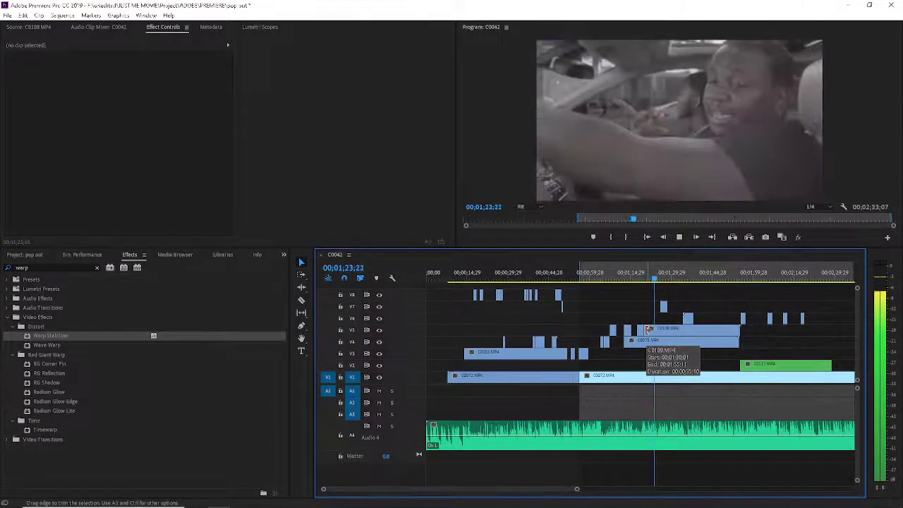
{"action": "left_click_drag", "start_coordinate": [649, 329], "coordinate": [659, 332]}
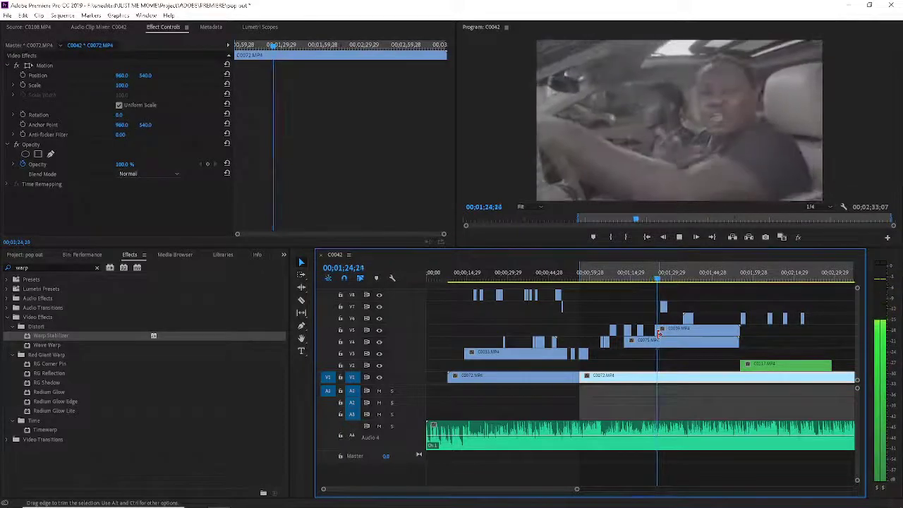
{"action": "key", "text": "c"}
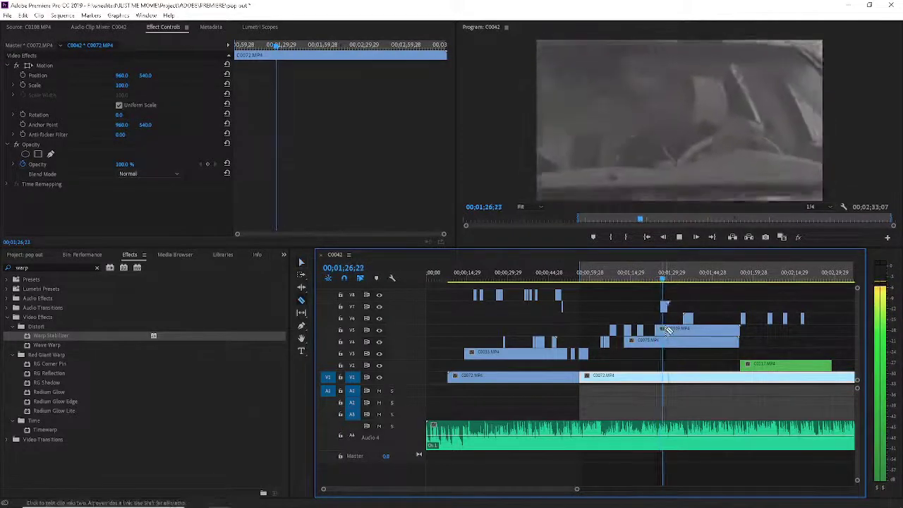
{"action": "left_click", "coordinate": [660, 329]}
{"action": "key", "text": "v"}
- Trim the split V5 pieces' starts later, shortening the last piece near 00;01;46 by about 00;00;05;22
{"action": "left_click_drag", "start_coordinate": [660, 330], "coordinate": [674, 330]}
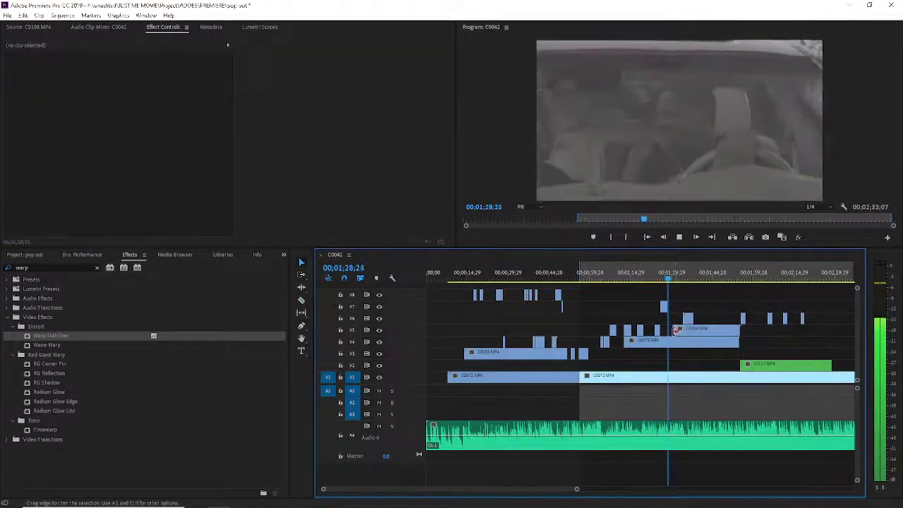
{"action": "key", "text": "space"}
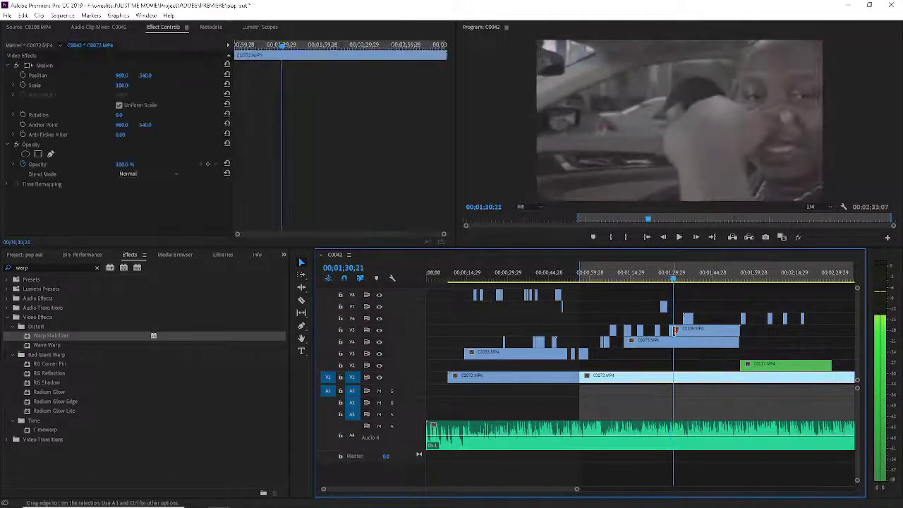
{"action": "key", "text": "space"}
{"action": "left_click_drag", "start_coordinate": [675, 330], "coordinate": [696, 331]}
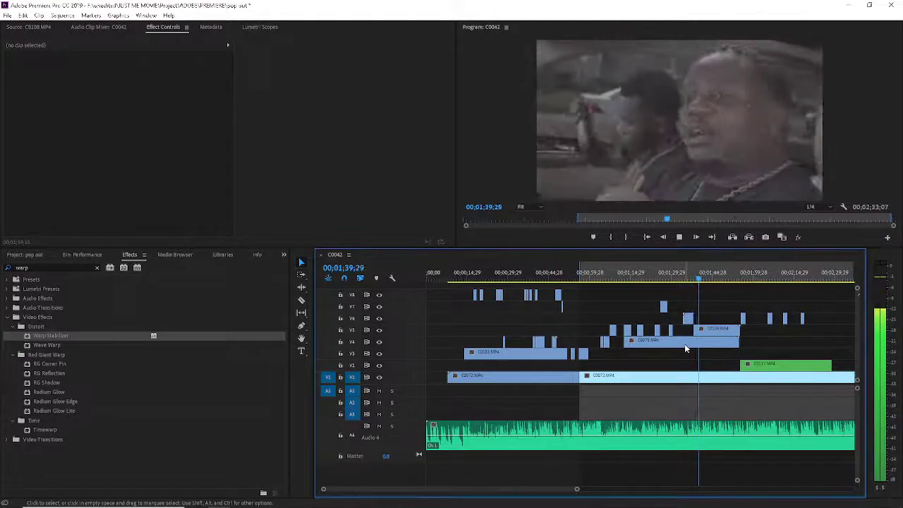
{"action": "key", "text": "space"}
{"action": "key", "text": "space"}
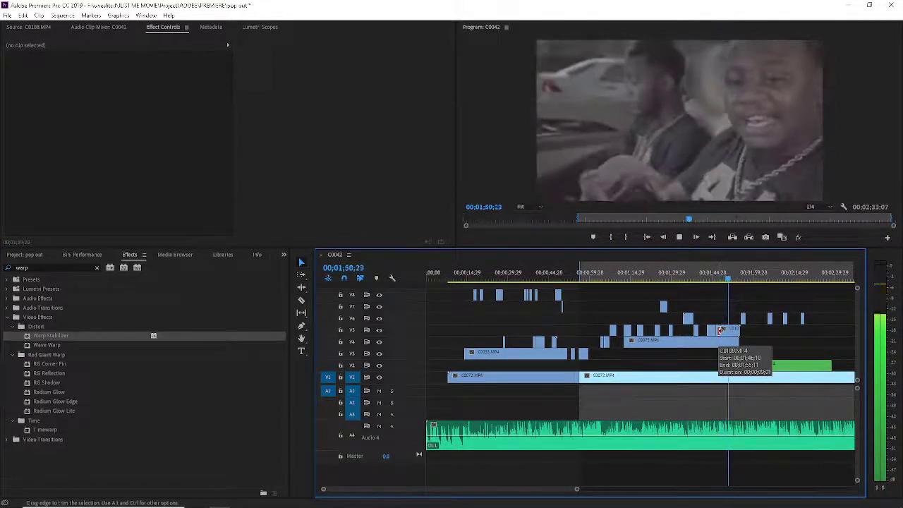
{"action": "left_click_drag", "start_coordinate": [720, 330], "coordinate": [730, 334]}
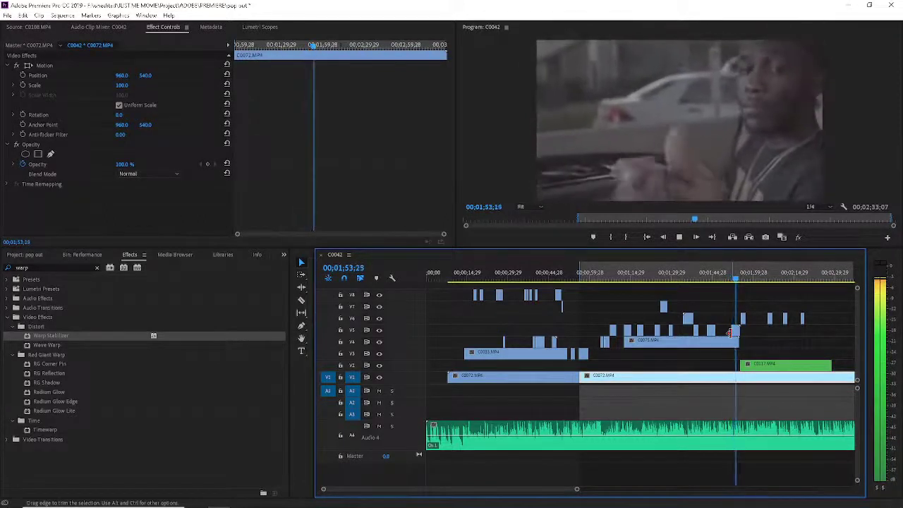
{"action": "left_click", "coordinate": [742, 339]}
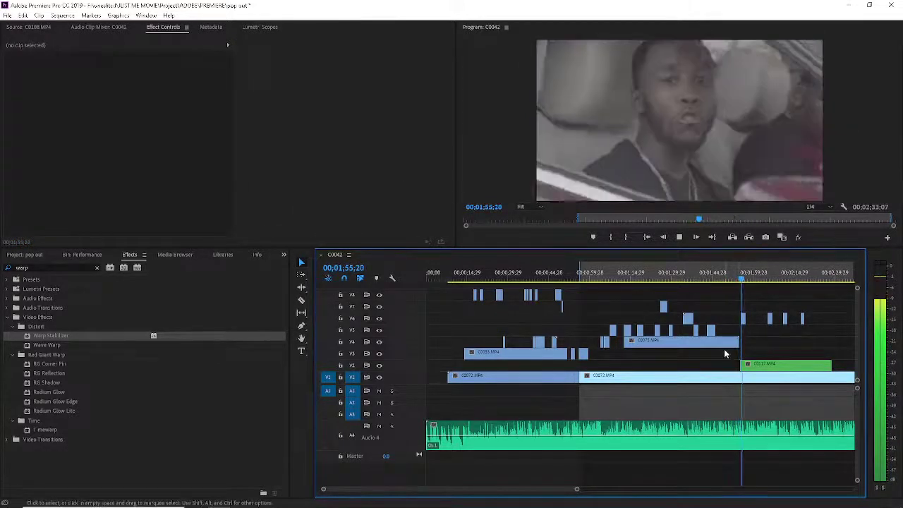
- Trim the start of the green C0117 clip on V2 later during playback
{"action": "left_click", "coordinate": [769, 366]}
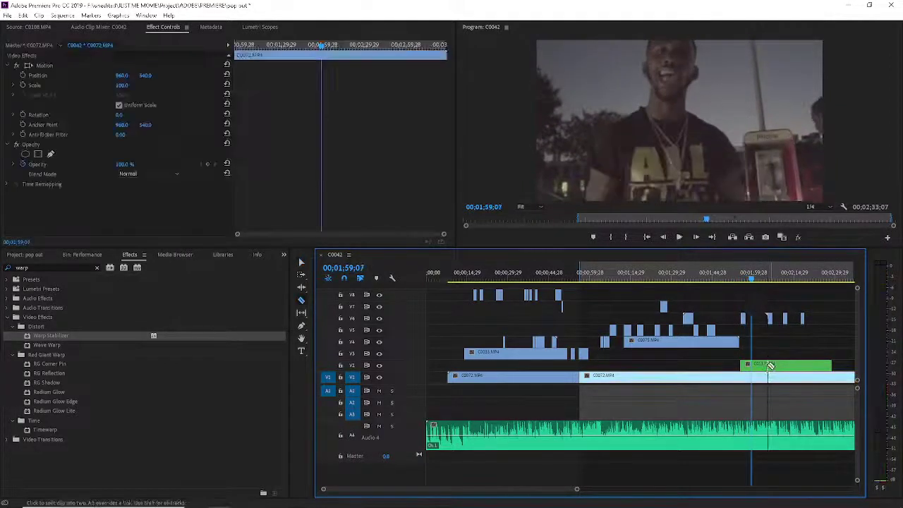
{"action": "key", "text": "space"}
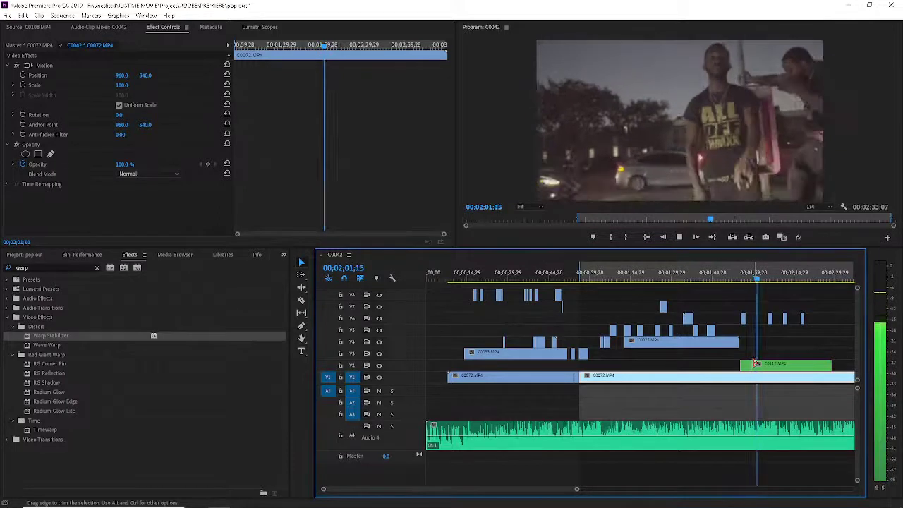
{"action": "left_click_drag", "start_coordinate": [757, 364], "coordinate": [763, 364]}
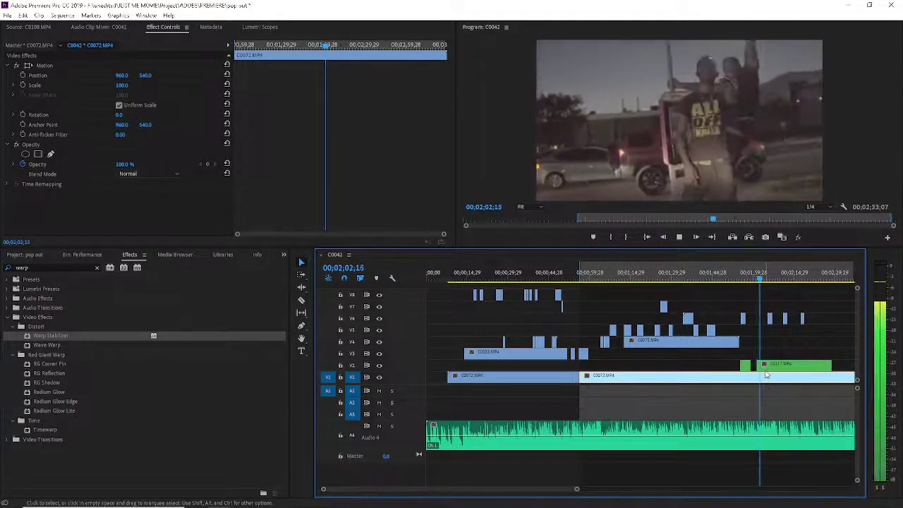
{"action": "key", "text": "space"}
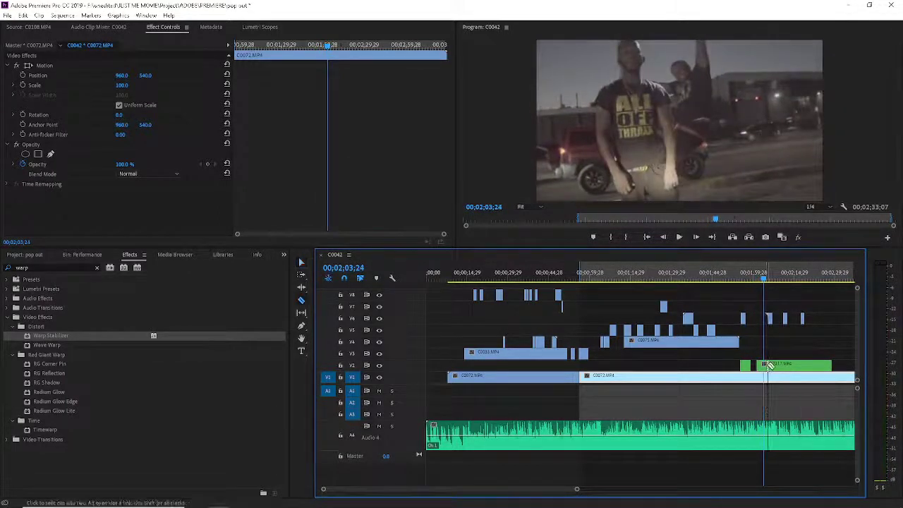
{"action": "key", "text": "space"}
{"action": "key", "text": "c"}
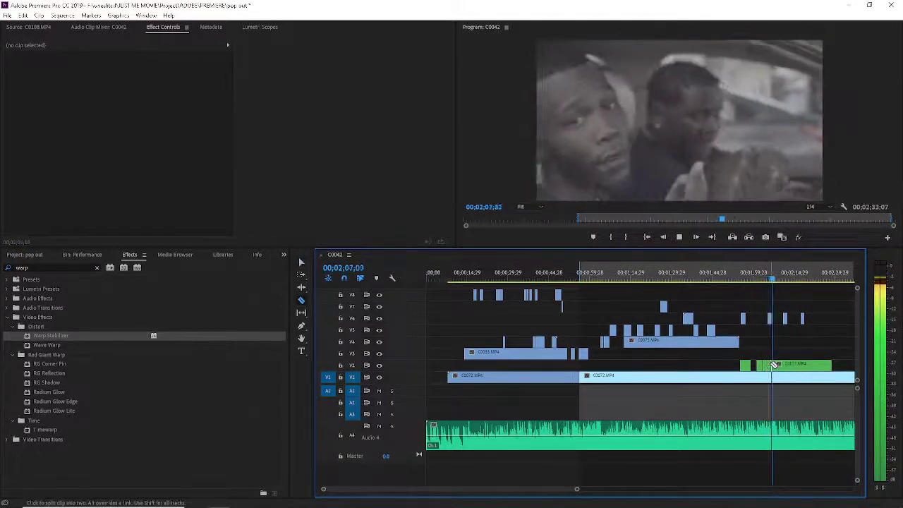
{"action": "key", "text": "v"}
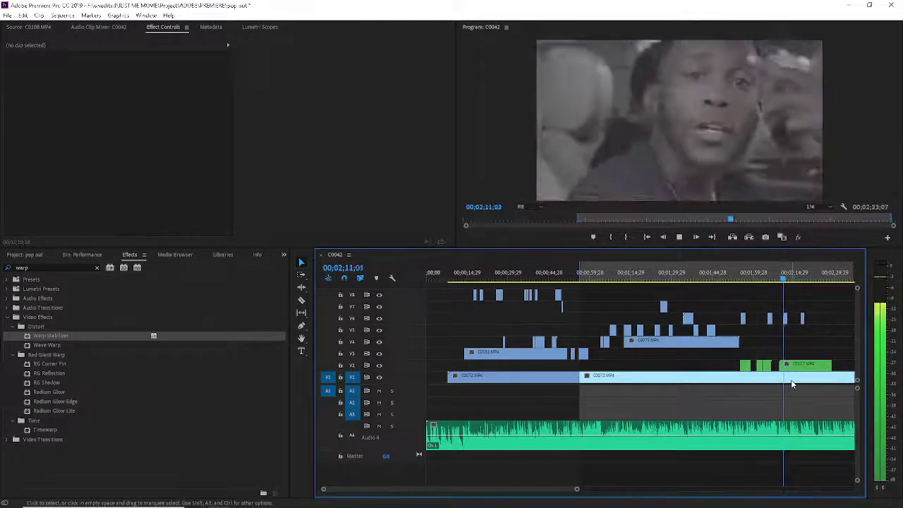
- Razor-split C0117 near 00;02;26 and trim the new piece's start later, leaving a gap
{"action": "key", "text": "c"}
{"action": "left_click", "coordinate": [792, 367]}
{"action": "key", "text": "v"}
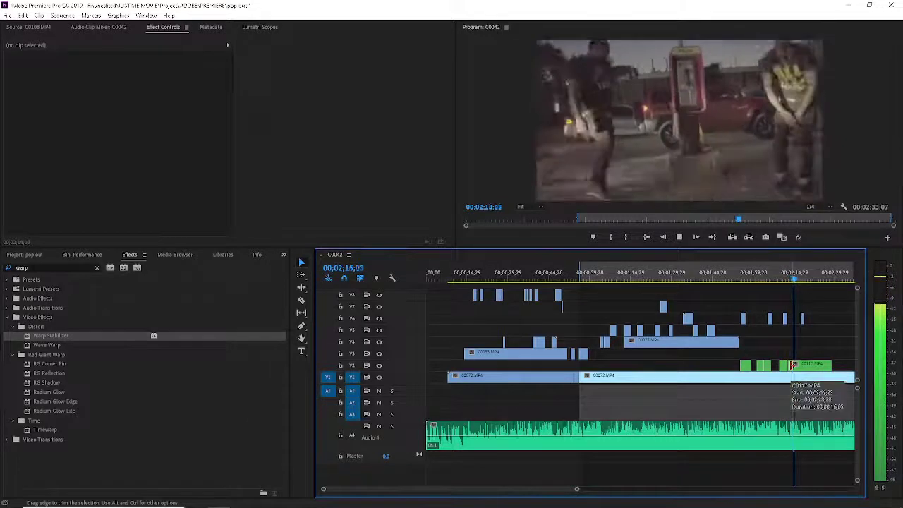
{"action": "left_click", "coordinate": [793, 365]}
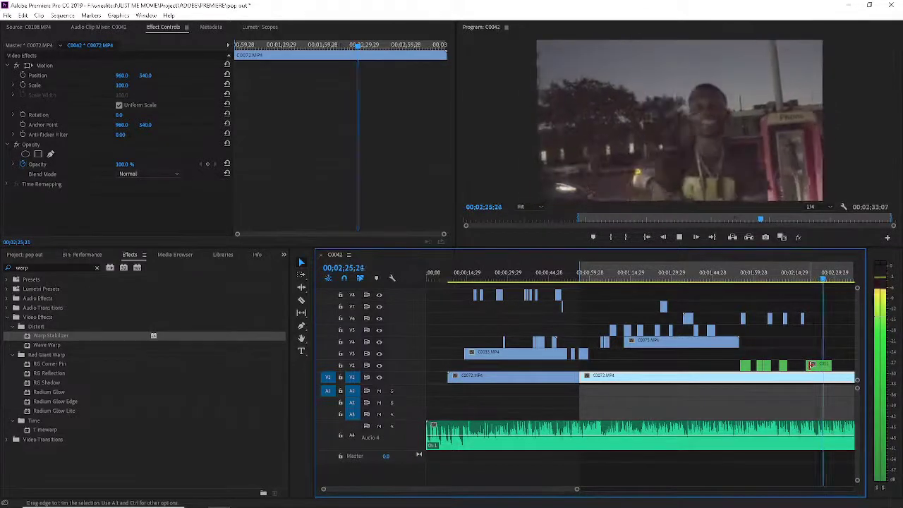
{"action": "key", "text": "space"}
{"action": "left_click_drag", "start_coordinate": [805, 364], "coordinate": [825, 365]}
{"action": "key", "text": "space"}
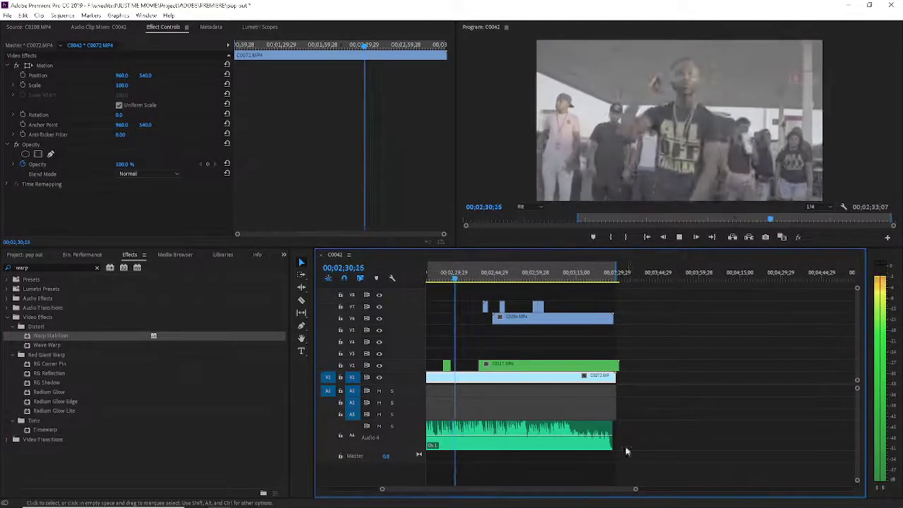
- Split the V1 clip C0072 at the playhead while reviewing playback
{"action": "key", "text": "space"}
{"action": "left_click", "coordinate": [459, 377]}
{"action": "key", "text": "v"}
{"action": "key", "text": "space"}
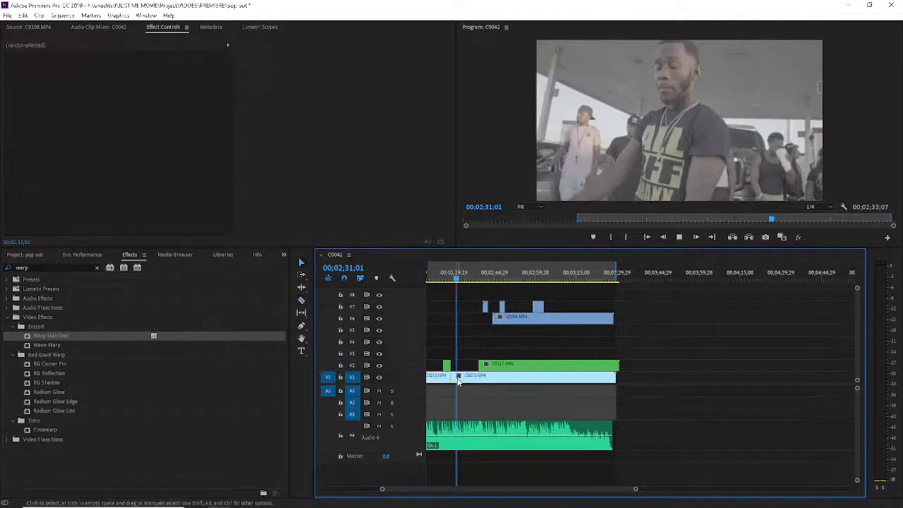
- Move the playhead back to about 2:30 and split C0072 on V1 there
{"action": "left_click", "coordinate": [458, 377]}
{"action": "left_click", "coordinate": [456, 280]}
{"action": "key", "text": "c"}
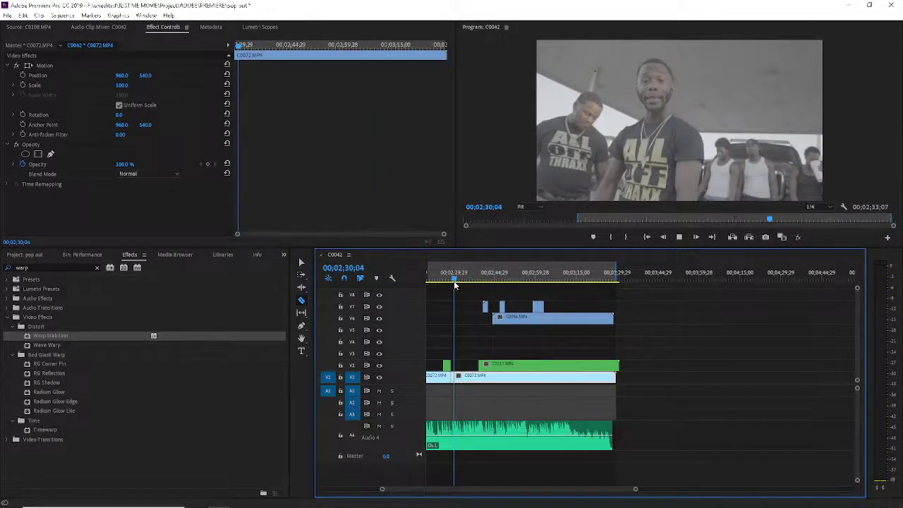
{"action": "key", "text": "space"}
{"action": "left_click", "coordinate": [457, 379]}
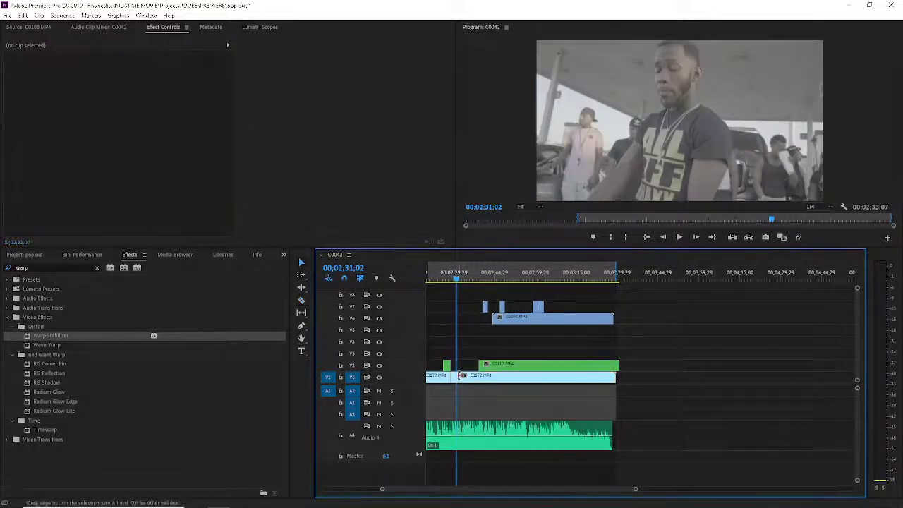
{"action": "key", "text": "v"}
{"action": "key", "text": "space"}
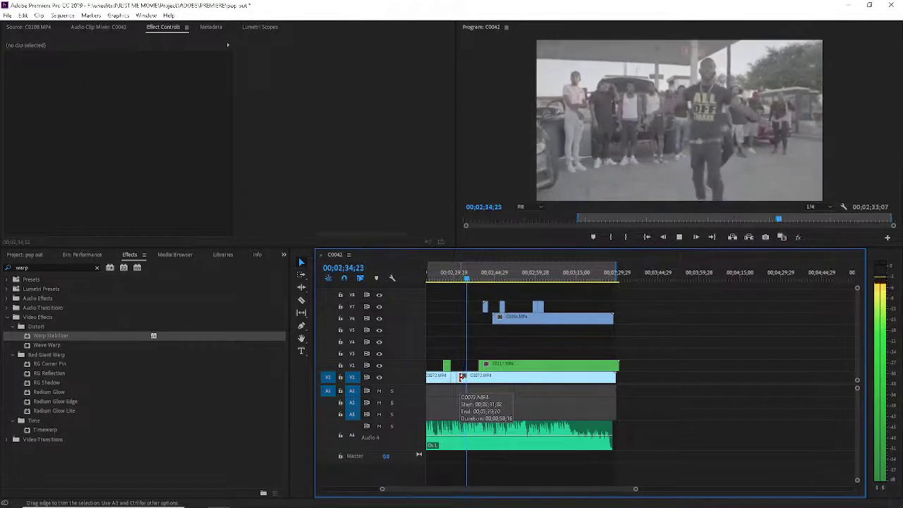
- Make another cut in C0072 on V1 to open a gap near 00;02;33
{"action": "left_click", "coordinate": [462, 378]}
{"action": "key", "text": "space"}
{"action": "key", "text": "c"}
{"action": "left_click", "coordinate": [470, 376]}
{"action": "key", "text": "v"}
{"action": "key", "text": "space"}
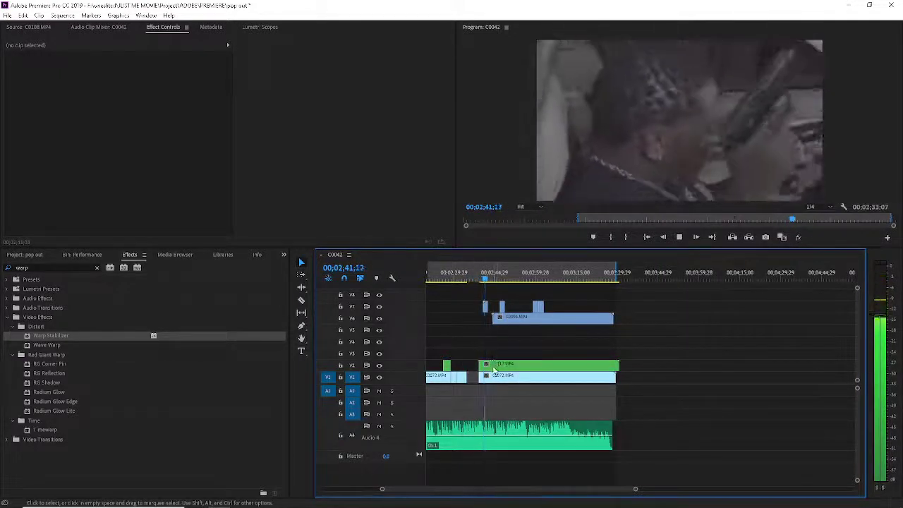
{"action": "key", "text": "c"}
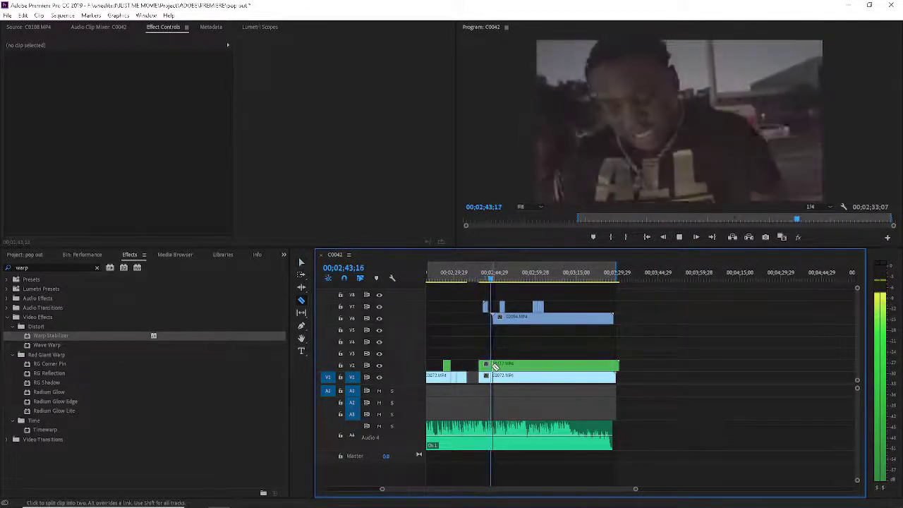
- Split the V6 clip C0094 at the playhead and trim its start later
{"action": "left_click", "coordinate": [503, 317]}
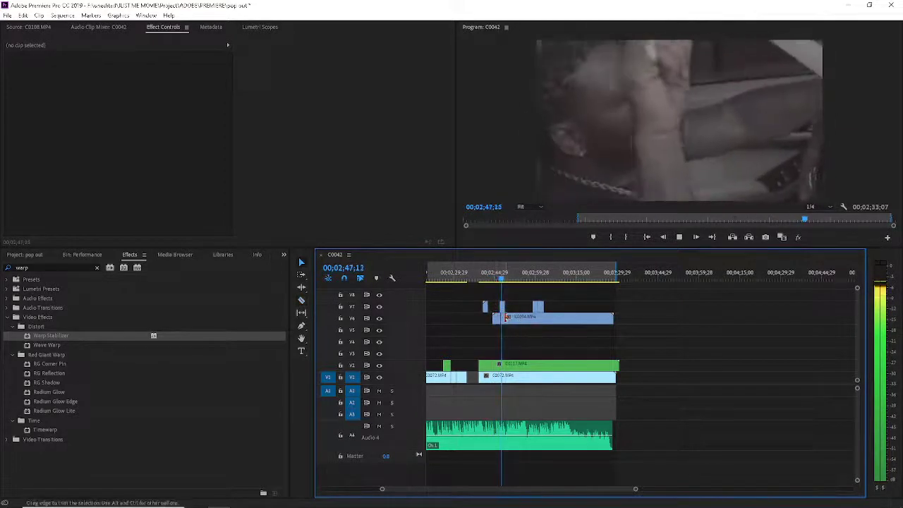
{"action": "key", "text": "v"}
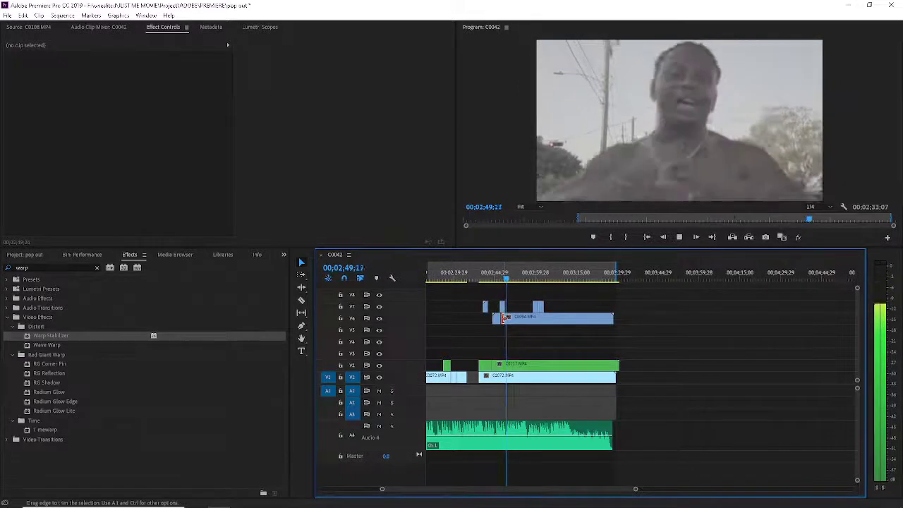
{"action": "left_click_drag", "start_coordinate": [503, 318], "coordinate": [515, 321]}
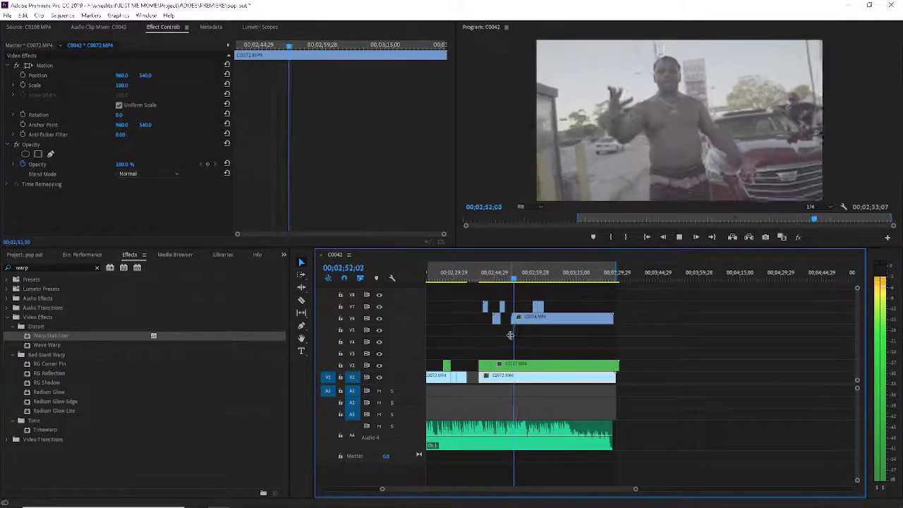
{"action": "key", "text": "space"}
- Cut C0094 on V6 again and trim the next piece's start to the playhead
{"action": "key", "text": "c"}
{"action": "left_click", "coordinate": [518, 321]}
{"action": "key", "text": "v"}
{"action": "key", "text": "space"}
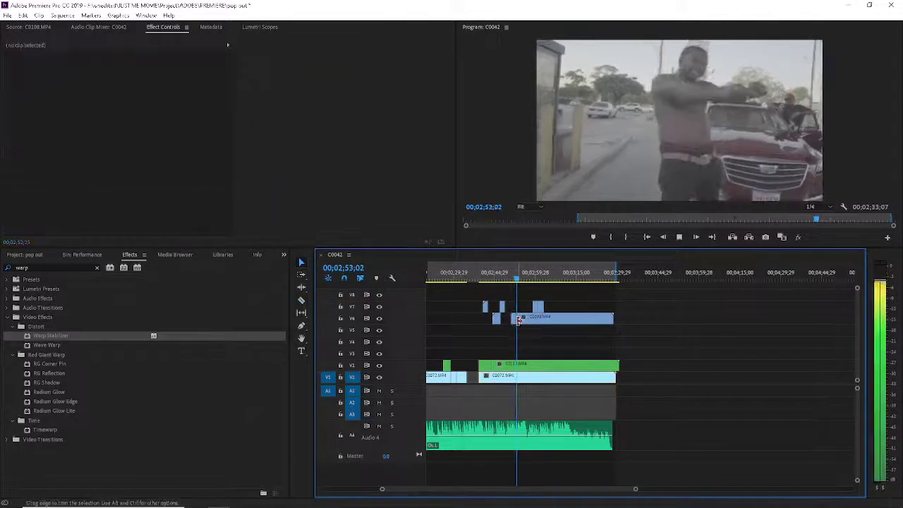
{"action": "left_click", "coordinate": [518, 321]}
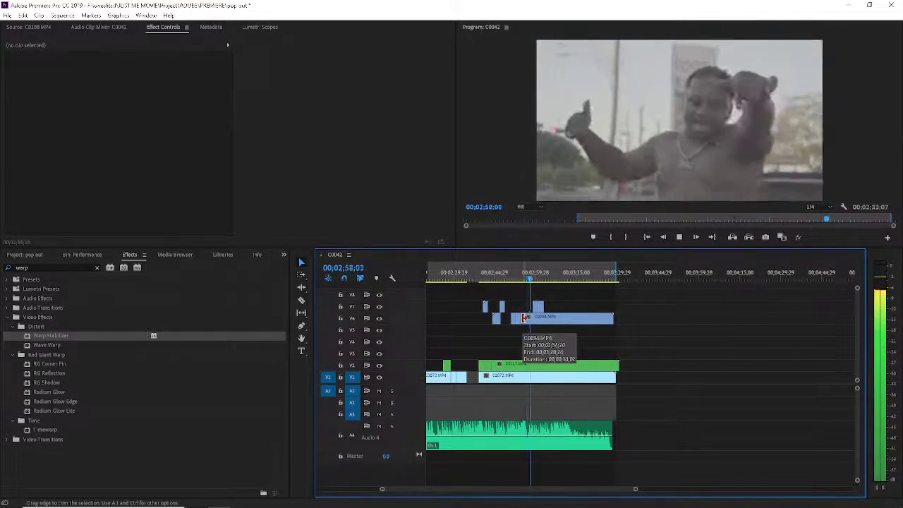
{"action": "left_click", "coordinate": [525, 318]}
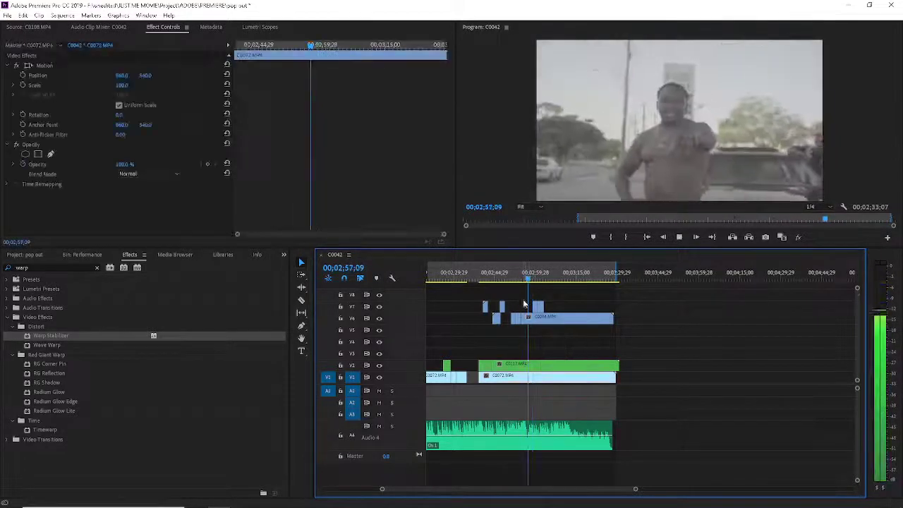
{"action": "left_click_drag", "start_coordinate": [525, 319], "coordinate": [531, 318]}
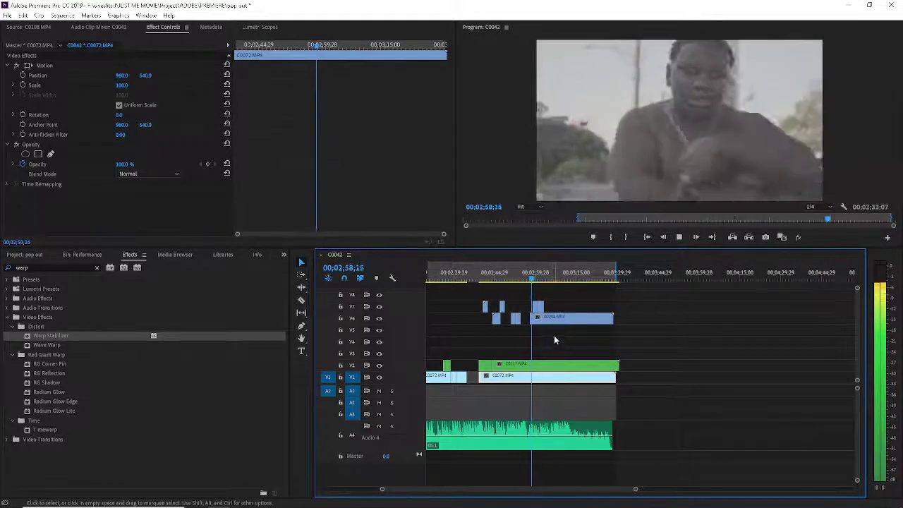
- Trim the start of the next C0094 piece further right and cut it at the playhead
{"action": "left_click", "coordinate": [546, 318]}
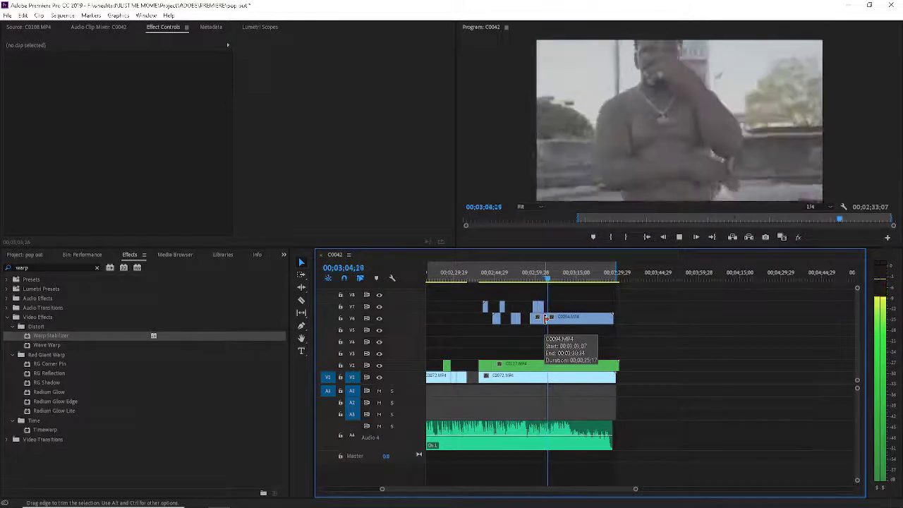
{"action": "left_click", "coordinate": [546, 319]}
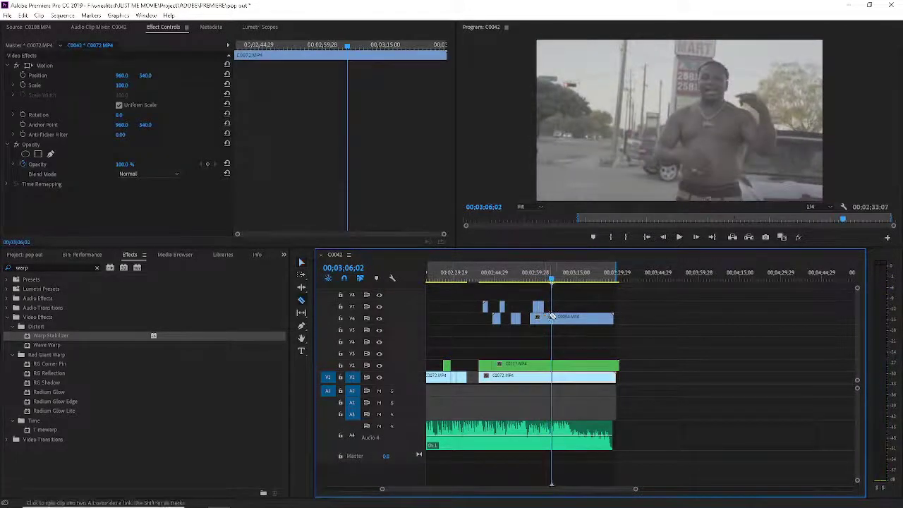
{"action": "left_click", "coordinate": [556, 323]}
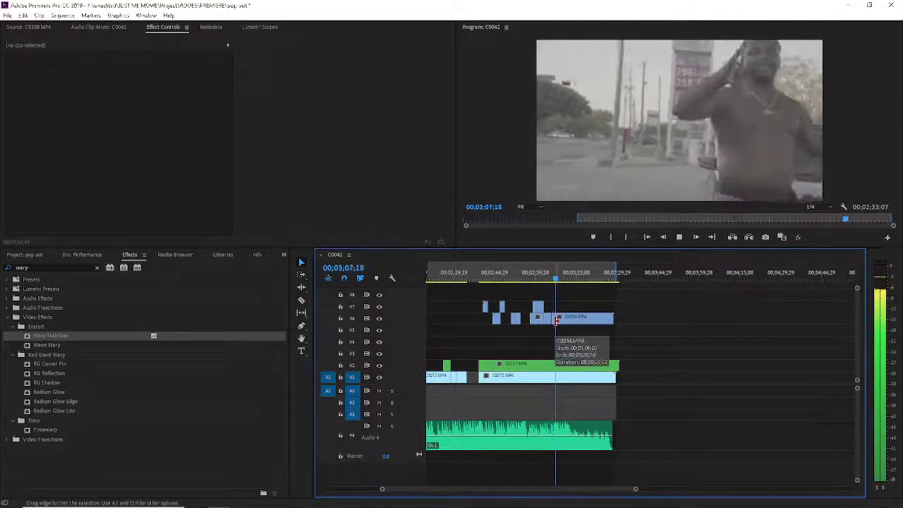
{"action": "left_click_drag", "start_coordinate": [556, 321], "coordinate": [562, 321]}
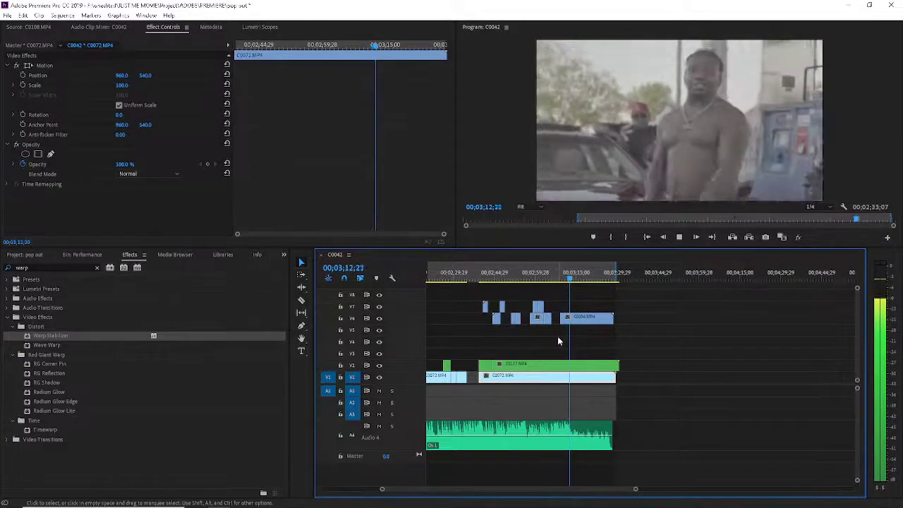
{"action": "key", "text": "space"}
{"action": "key", "text": "c"}
{"action": "left_click", "coordinate": [569, 320]}
{"action": "key", "text": "v"}
{"action": "key", "text": "space"}
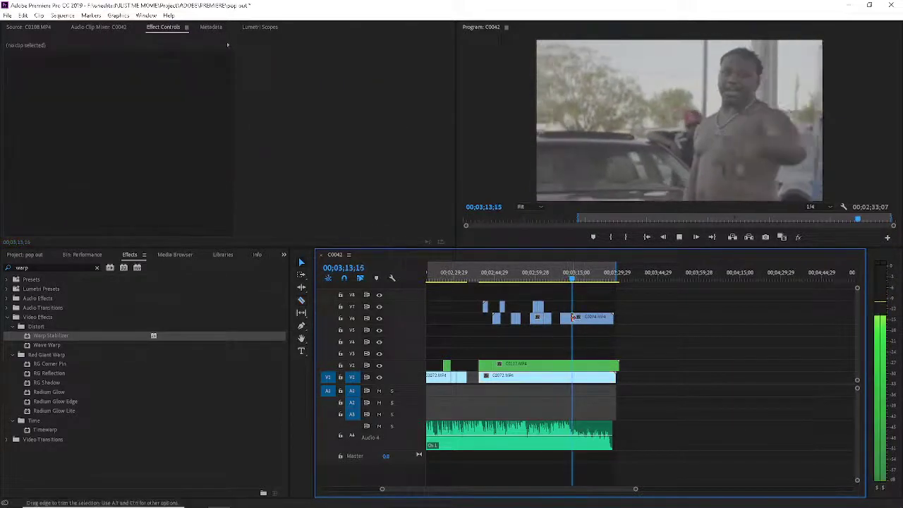
- Trim the following V6 piece's start to the playhead, leaving a gap before it
{"action": "left_click", "coordinate": [576, 318]}
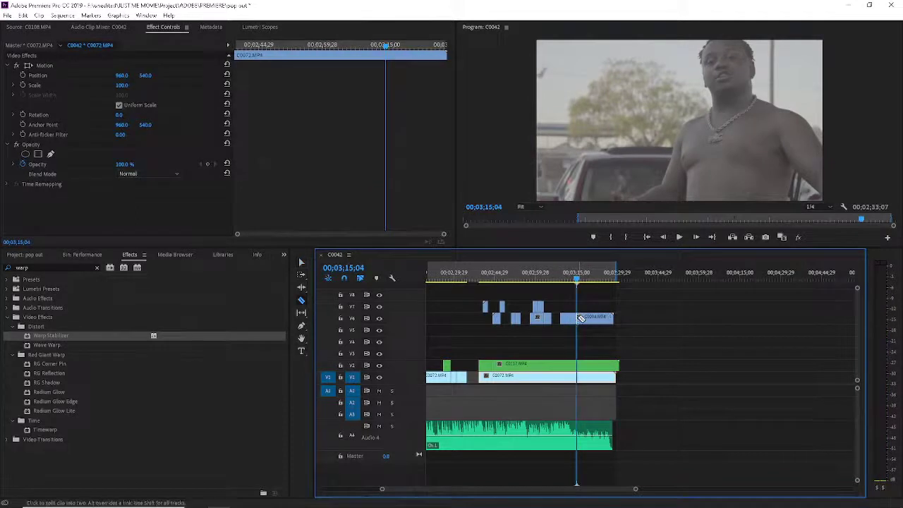
{"action": "key", "text": "ctrl+z"}
{"action": "key", "text": "space"}
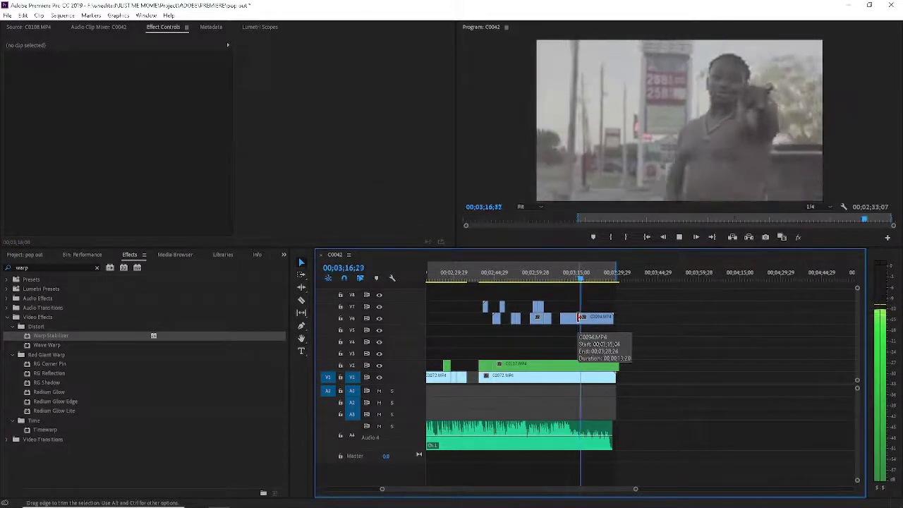
{"action": "left_click", "coordinate": [578, 318]}
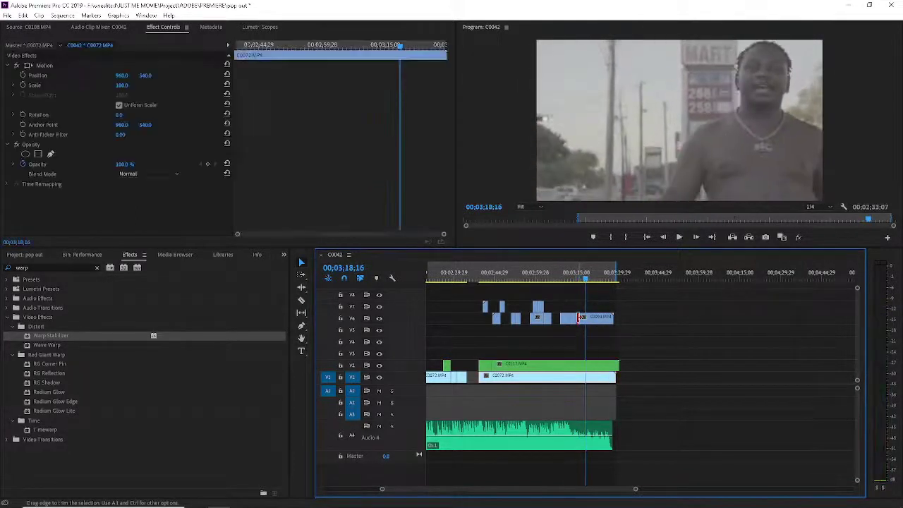
{"action": "left_click_drag", "start_coordinate": [584, 321], "coordinate": [585, 321]}
{"action": "key", "text": "space"}
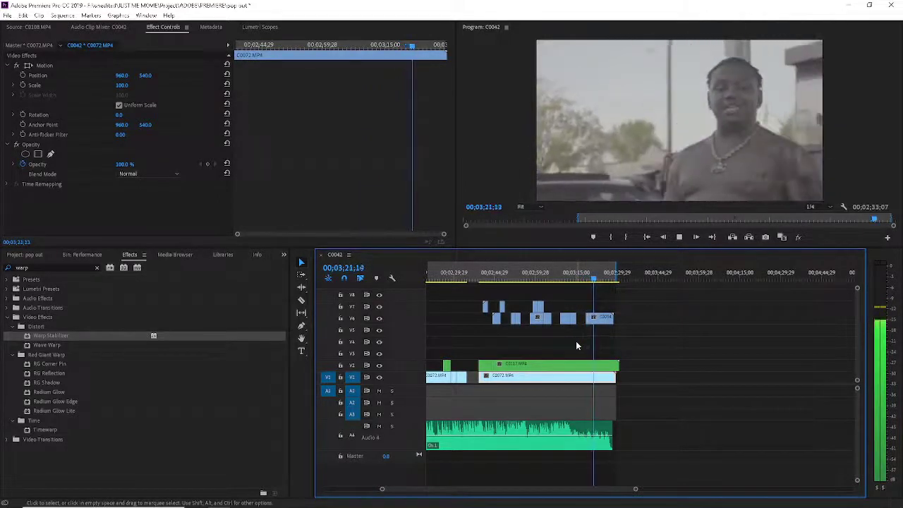
{"action": "key", "text": "space"}
{"action": "left_click", "coordinate": [601, 318]}
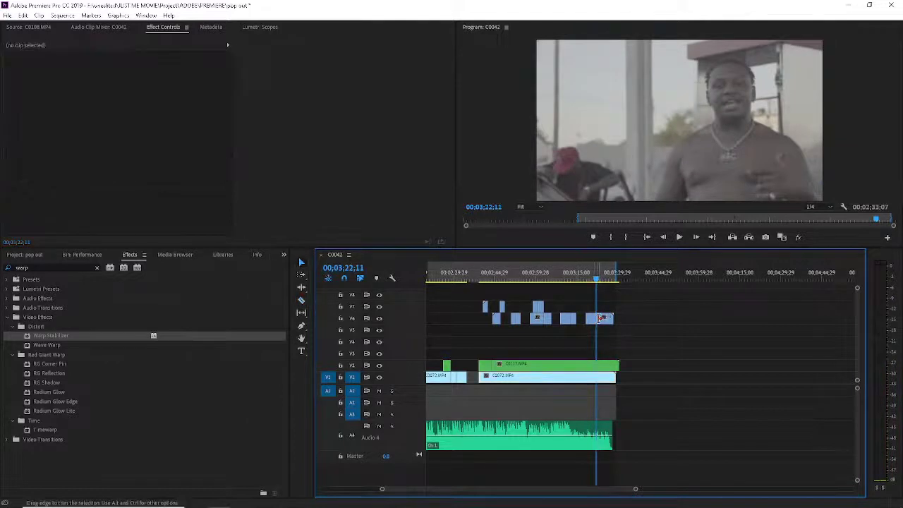
{"action": "key", "text": "space"}
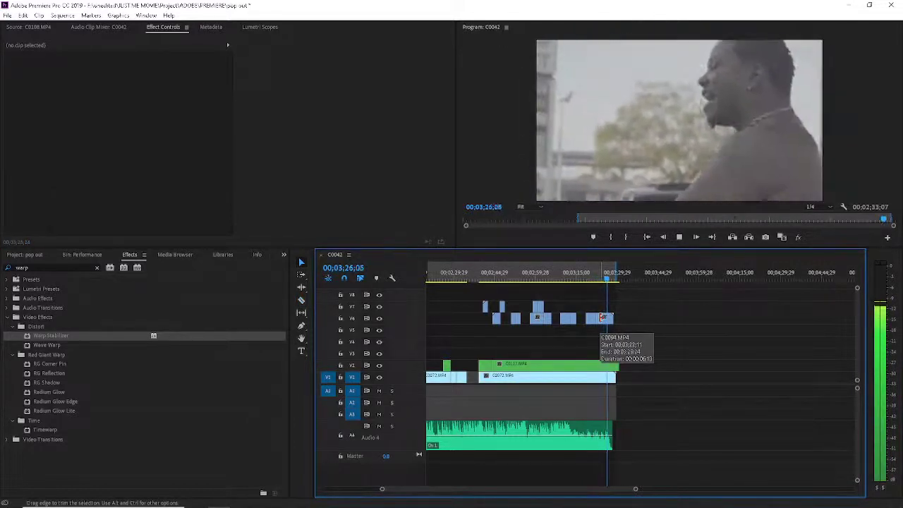
- Delete the last C0094 piece on V6 and jump to the sequence start
{"action": "left_click", "coordinate": [602, 318]}
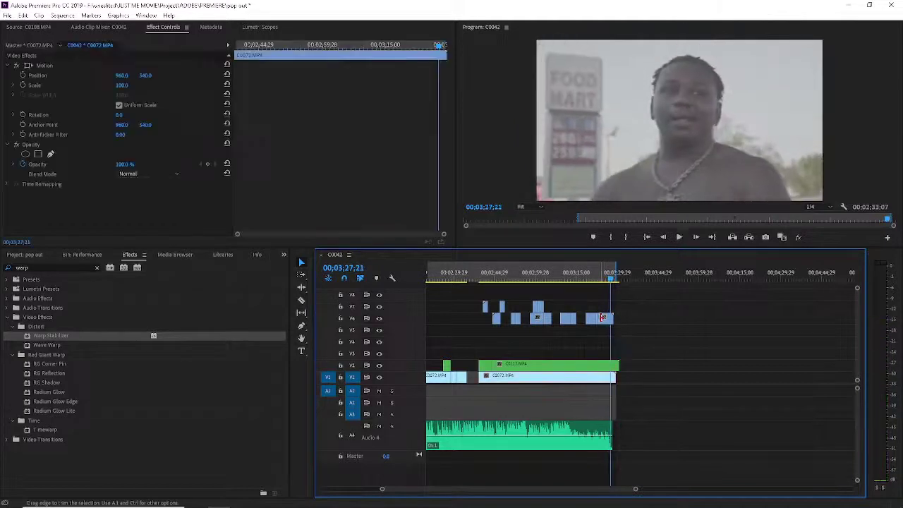
{"action": "key", "text": "Delete"}
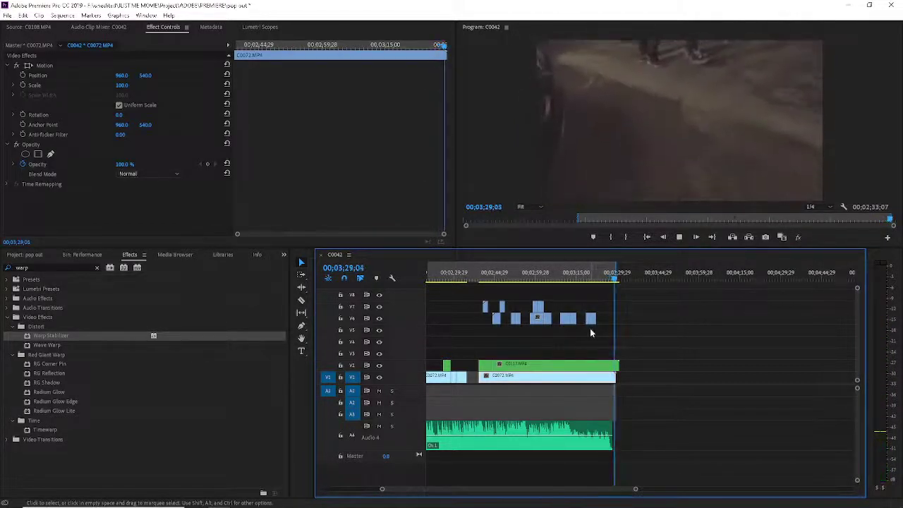
{"action": "left_click", "coordinate": [483, 277]}
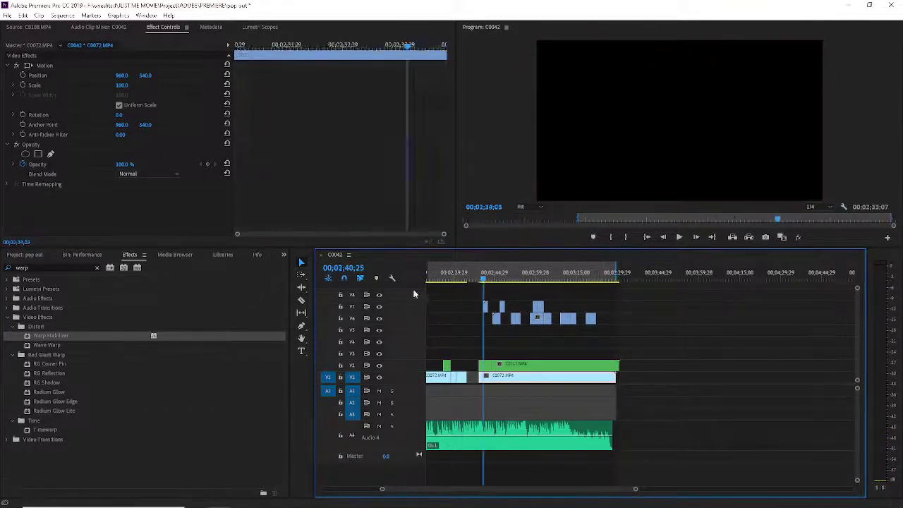
{"action": "key", "text": "Home"}
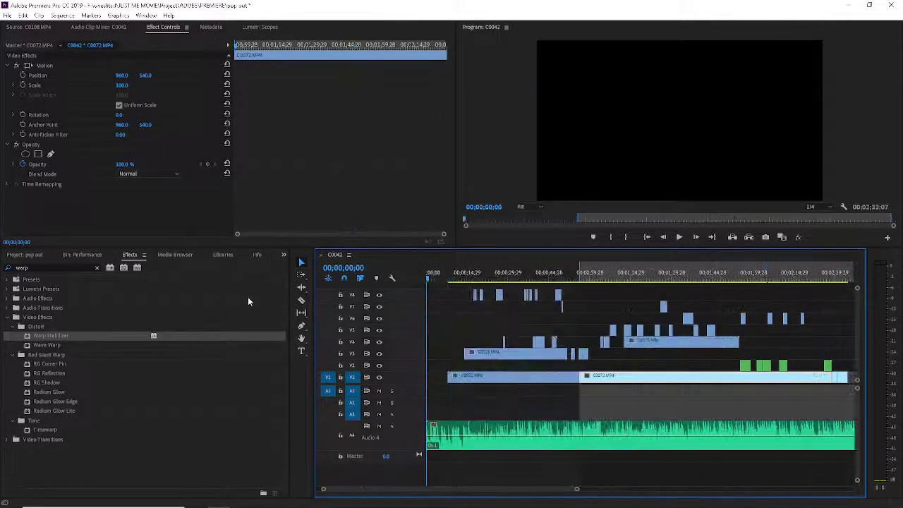
- Play from about 7 seconds and trim the edge of the C0072 clip on V1
{"action": "left_click", "coordinate": [447, 279]}
{"action": "key", "text": "space"}
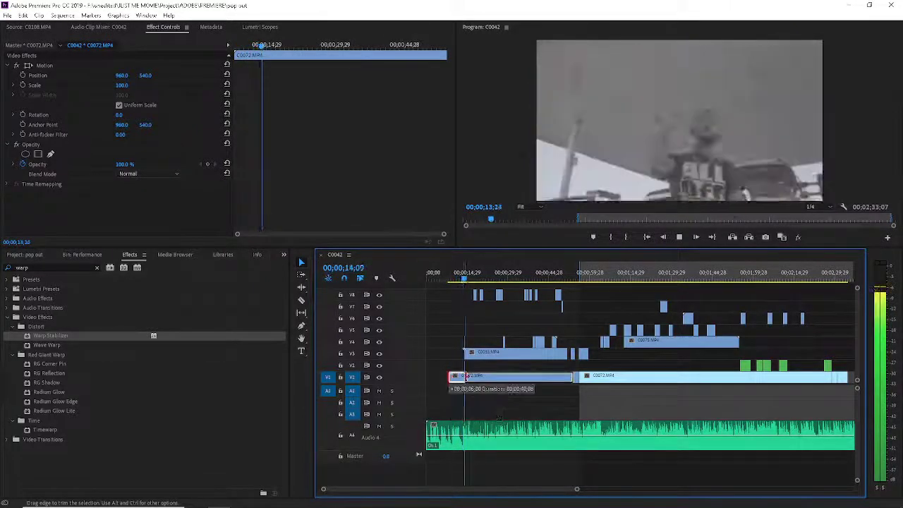
{"action": "left_click_drag", "start_coordinate": [451, 376], "coordinate": [466, 376]}
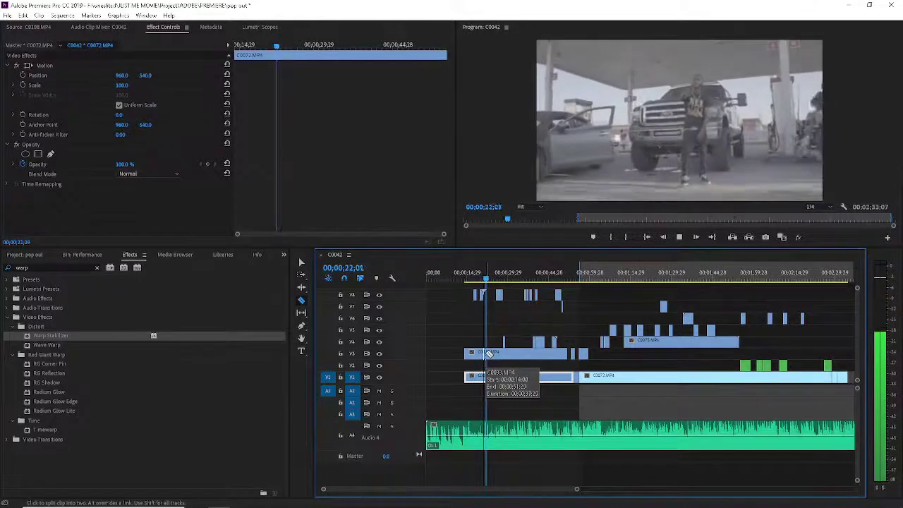
{"action": "key", "text": "space"}
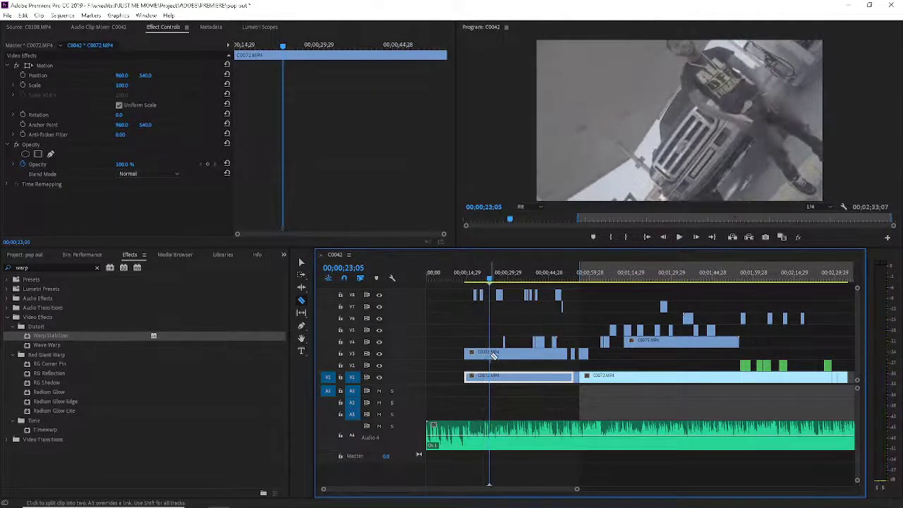
- Cut the C0033 clip on V3 at the playhead
{"action": "left_click", "coordinate": [494, 356]}
{"action": "key", "text": "v"}
{"action": "key", "text": "space"}
{"action": "key", "text": "d"}
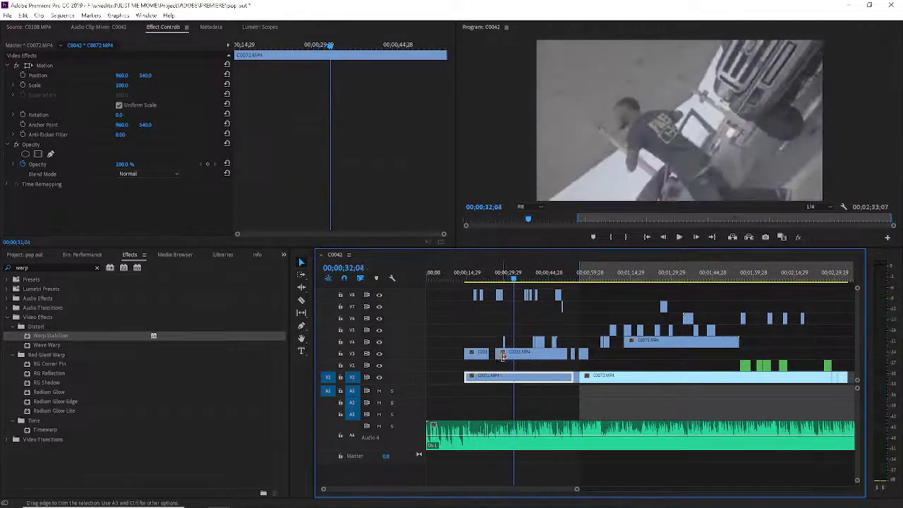
- Cut C0033 on V3 again a few frames later, leaving a short piece
{"action": "key", "text": "space"}
{"action": "key", "text": "c"}
{"action": "key", "text": "space"}
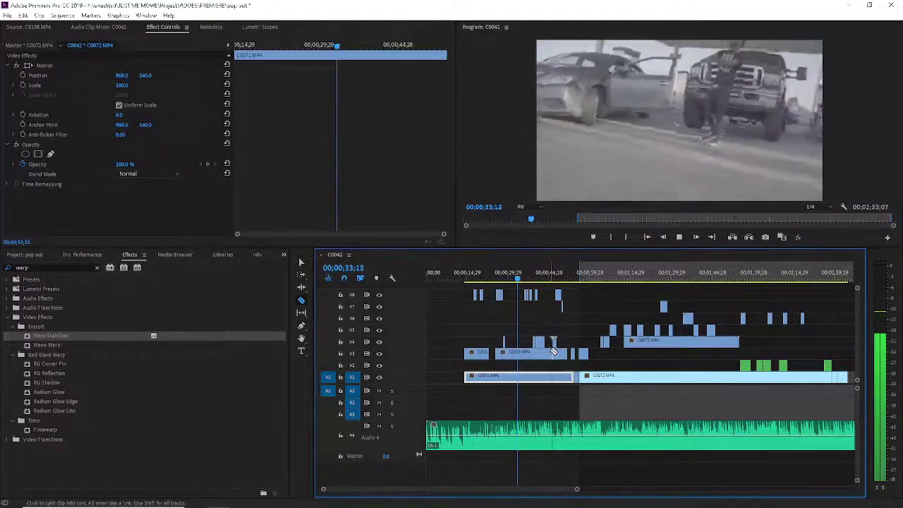
{"action": "key", "text": "space"}
{"action": "left_click", "coordinate": [524, 357]}
{"action": "key", "text": "space"}
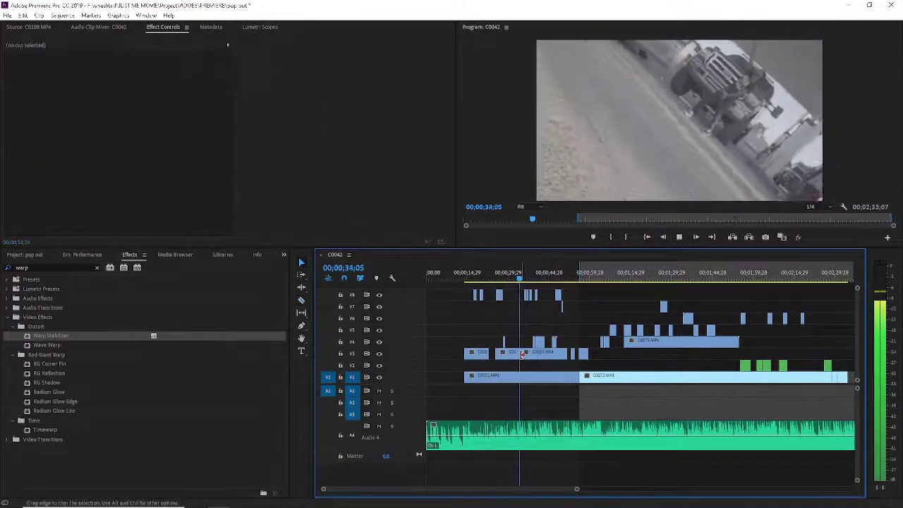
{"action": "key", "text": "v"}
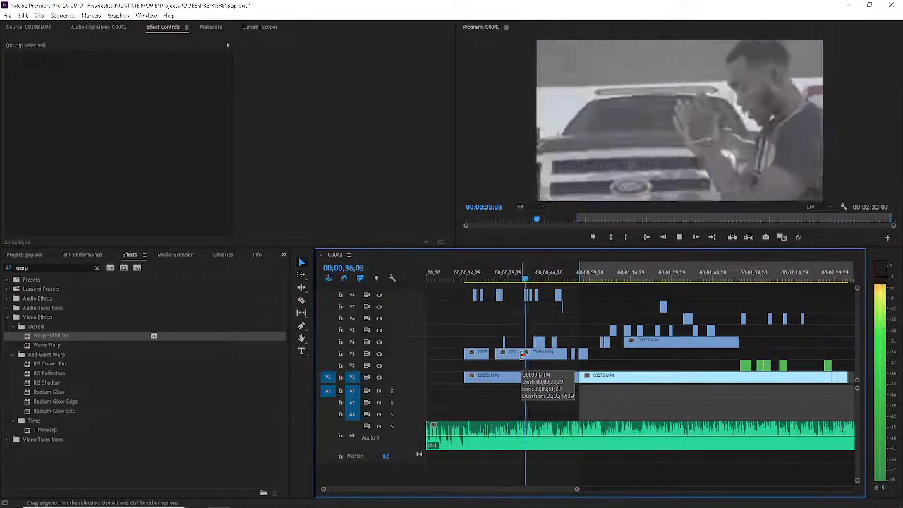
{"action": "left_click", "coordinate": [514, 357]}
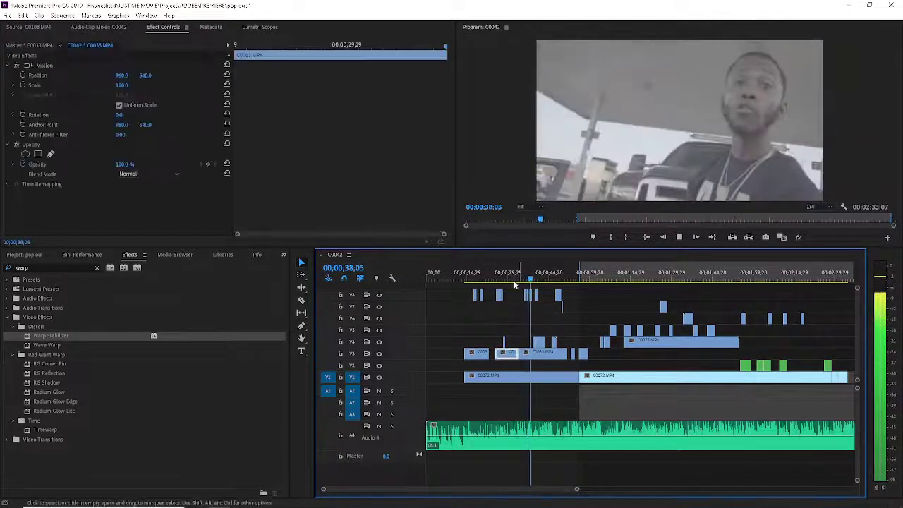
{"action": "key", "text": "Up"}
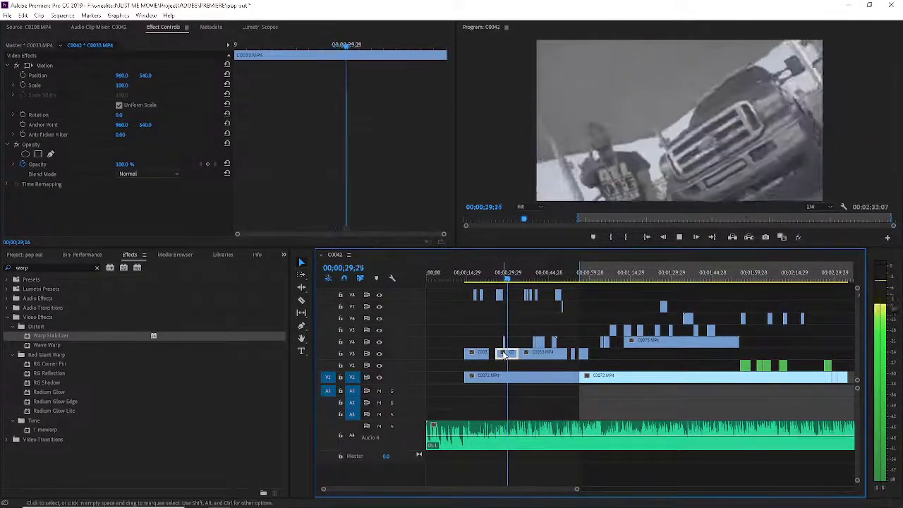
- Open Clip Speed/Duration for the piece and close it without changes
{"action": "key", "text": "space"}
{"action": "key", "text": "c"}
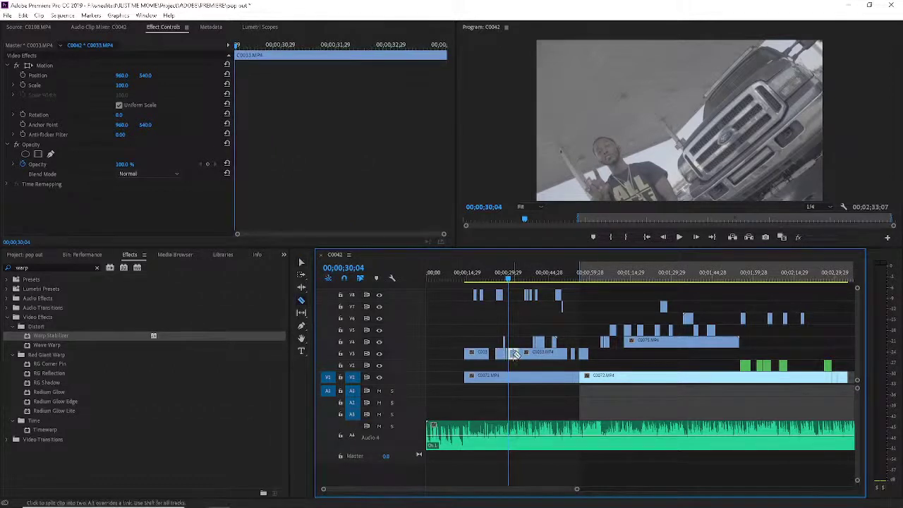
{"action": "key", "text": "space"}
{"action": "key", "text": "v"}
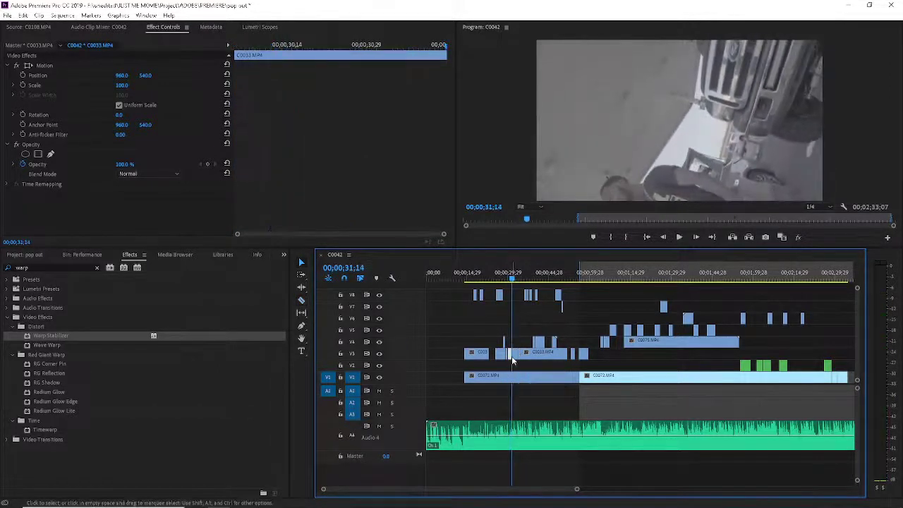
{"action": "key", "text": "ctrl+r"}
{"action": "key", "text": "Return"}
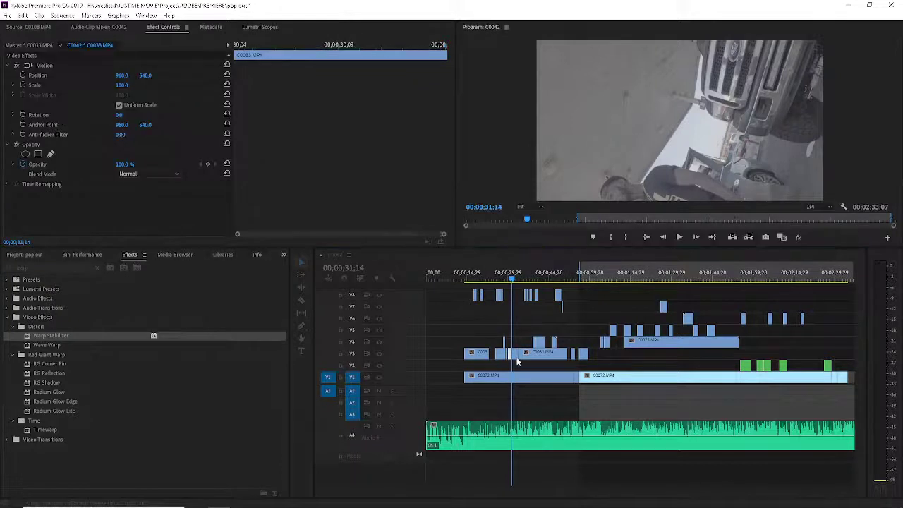
- Replay the edit from 30;12, jumping back to about 28 and 33 seconds to review
{"action": "left_click", "coordinate": [506, 276]}
{"action": "key", "text": "space"}
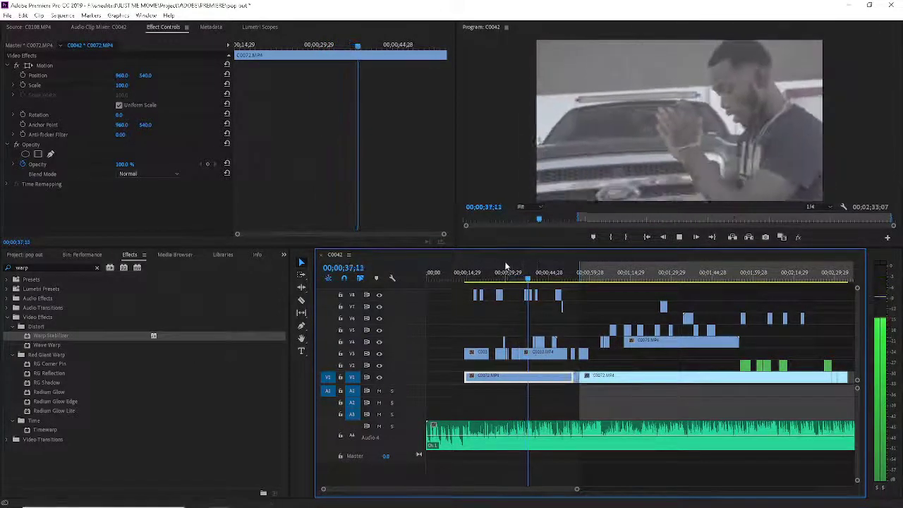
{"action": "left_click", "coordinate": [505, 362]}
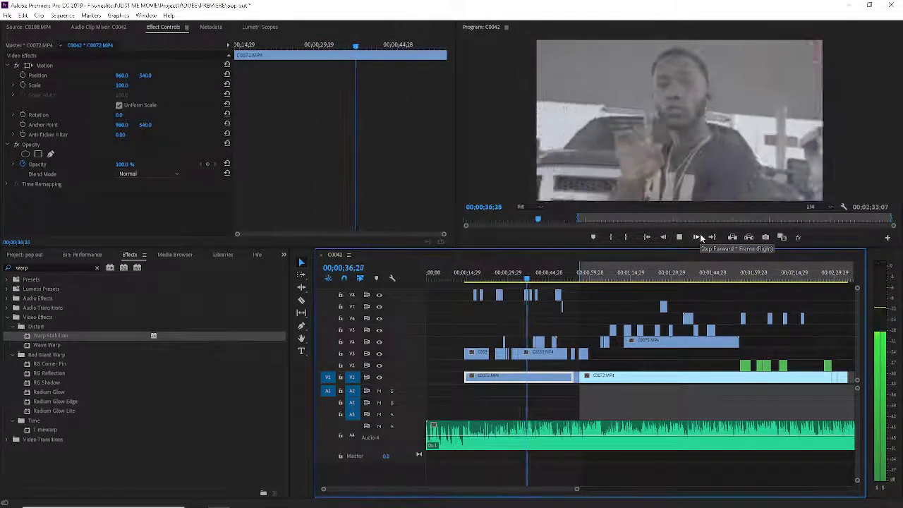
{"action": "left_click", "coordinate": [515, 275]}
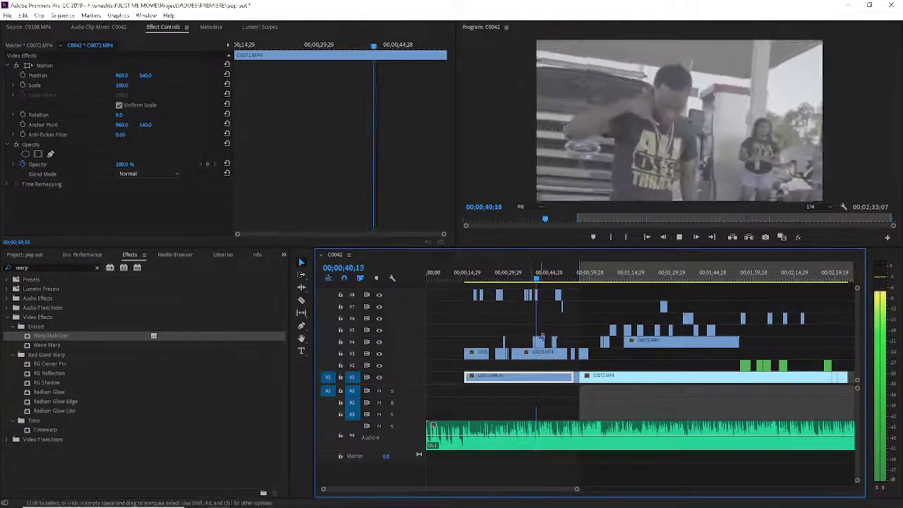
- Nest the selected short V8 clips into Nested Sequence 02 with the default name
{"action": "left_click_drag", "start_coordinate": [543, 299], "coordinate": [544, 300]}
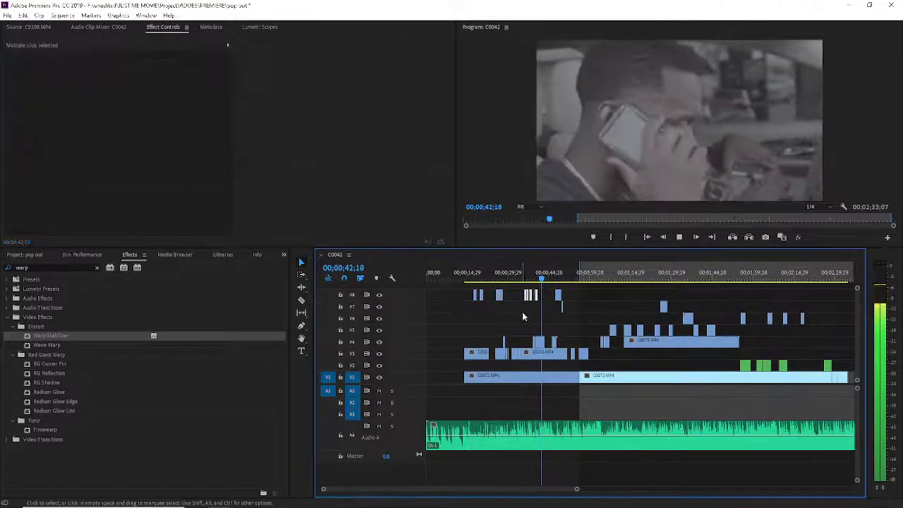
{"action": "right_click", "coordinate": [528, 307]}
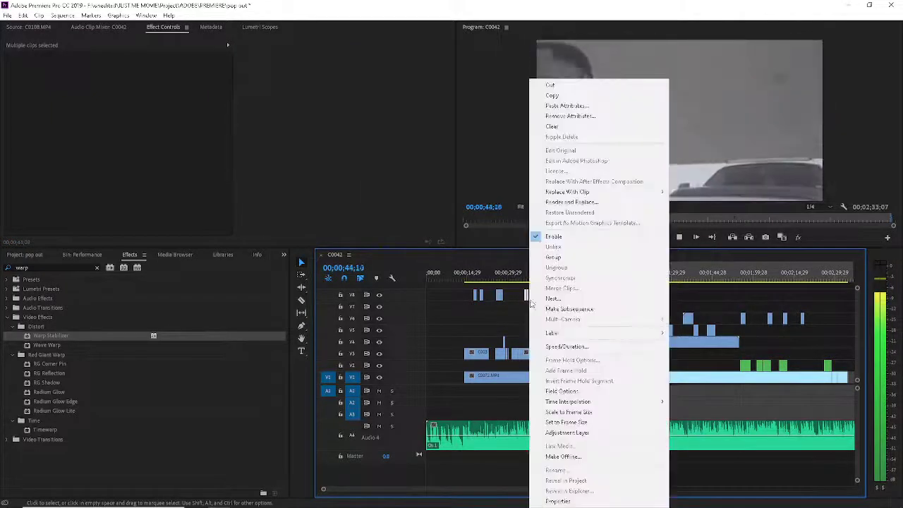
{"action": "left_click", "coordinate": [555, 297]}
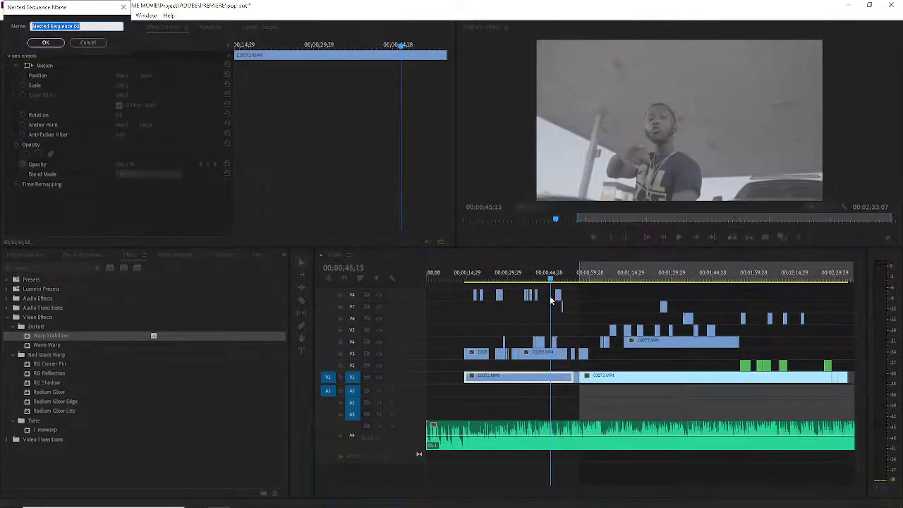
{"action": "key", "text": "Return"}
- Search Effects for 'retro' to browse the Yung RetroGrade preset looks
{"action": "left_click_drag", "start_coordinate": [530, 299], "coordinate": [520, 309]}
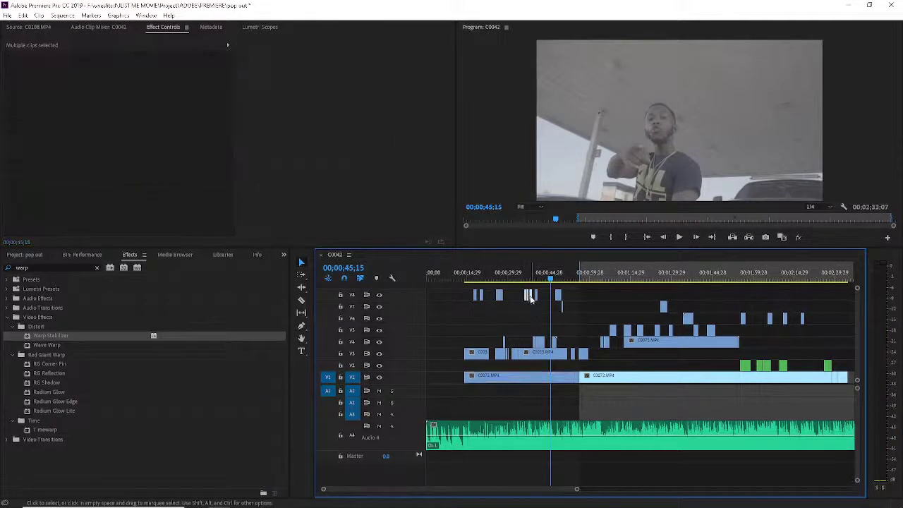
{"action": "right_click", "coordinate": [529, 305]}
{"action": "left_click", "coordinate": [541, 294]}
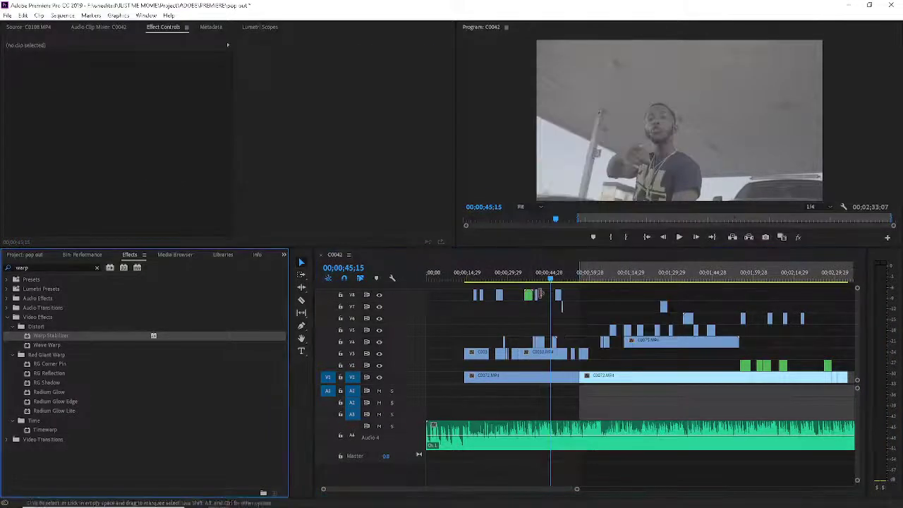
{"action": "left_click", "coordinate": [97, 269]}
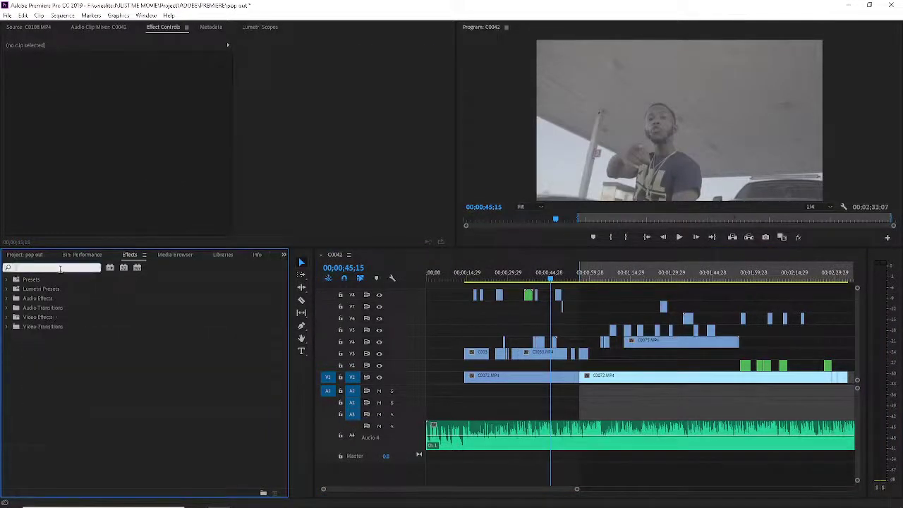
{"action": "type", "text": "retro"}
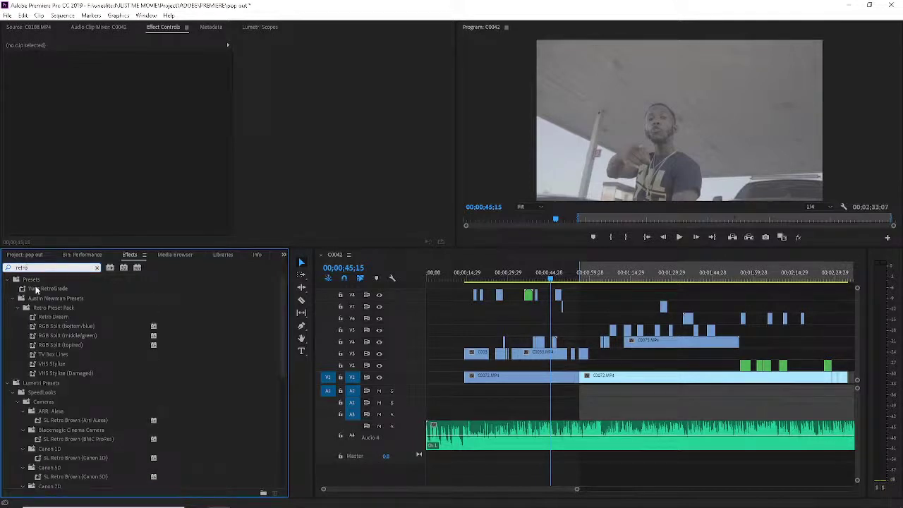
{"action": "left_click_drag", "start_coordinate": [35, 290], "coordinate": [578, 311]}
- Try VHS Stylize (Damaged) on the nested clip, undo it, then drag uni.VHS onto it
{"action": "left_click", "coordinate": [523, 275]}
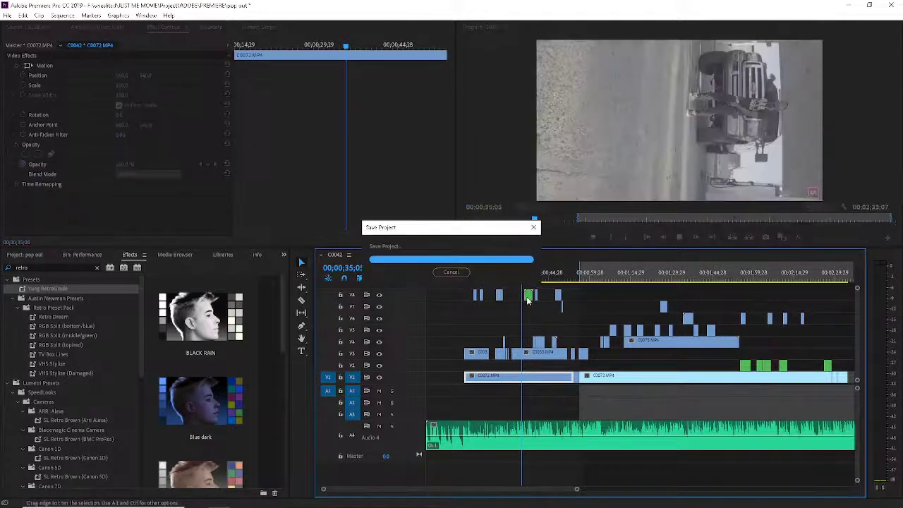
{"action": "key", "text": "space"}
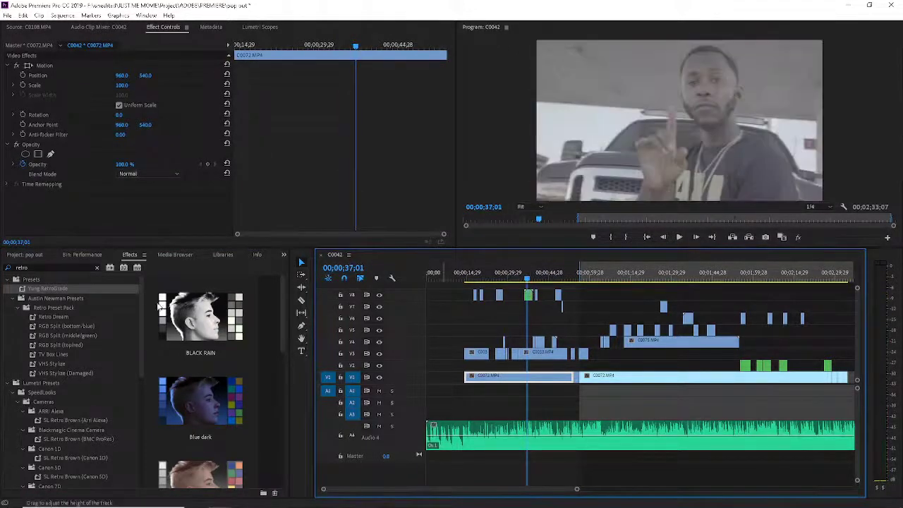
{"action": "double_click", "coordinate": [47, 266]}
{"action": "type", "text": "vhs"}
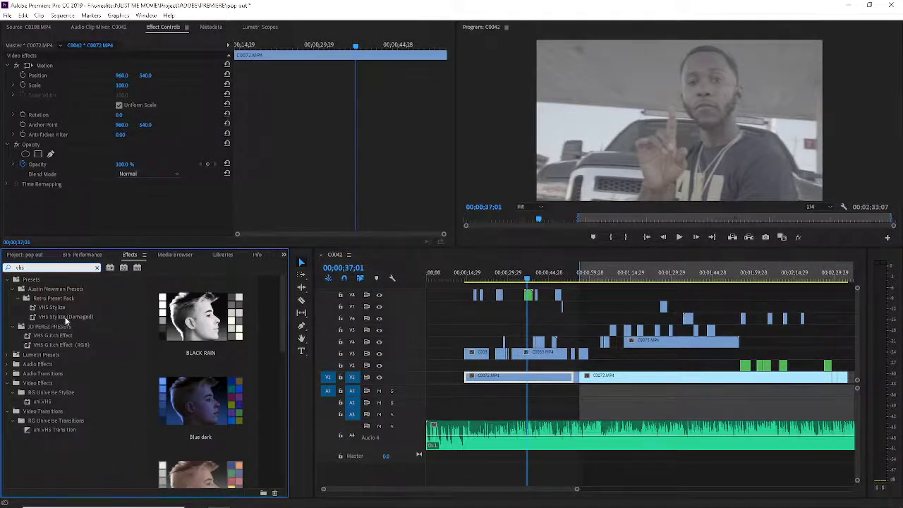
{"action": "mouse_move", "coordinate": [66, 321]}
{"action": "left_mouse_down"}
{"action": "mouse_move", "coordinate": [550, 297]}
{"action": "mouse_move", "coordinate": [531, 299]}
{"action": "left_mouse_up"}
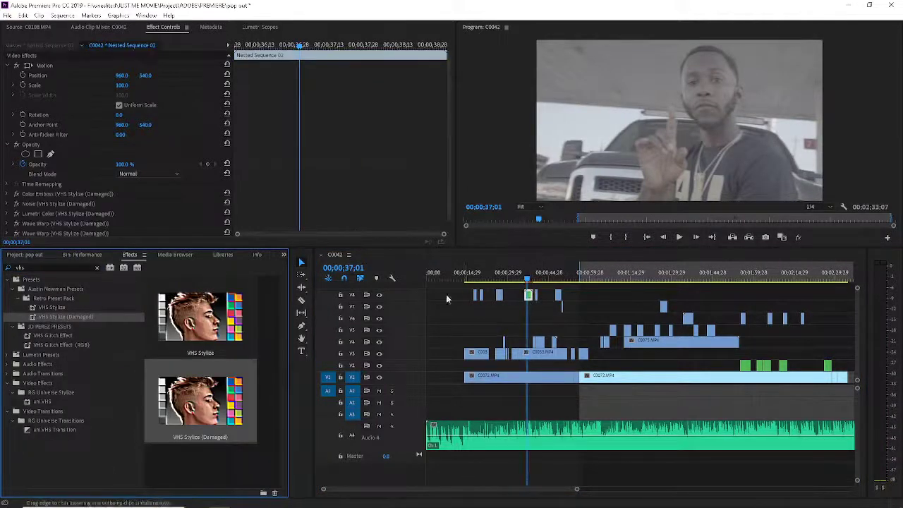
{"action": "key", "text": "ctrl+z"}
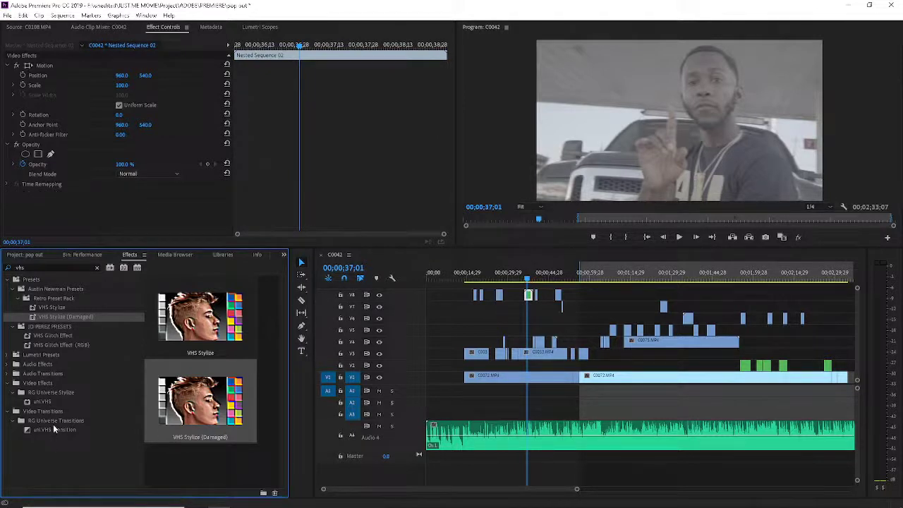
{"action": "left_click_drag", "start_coordinate": [42, 402], "coordinate": [555, 305]}
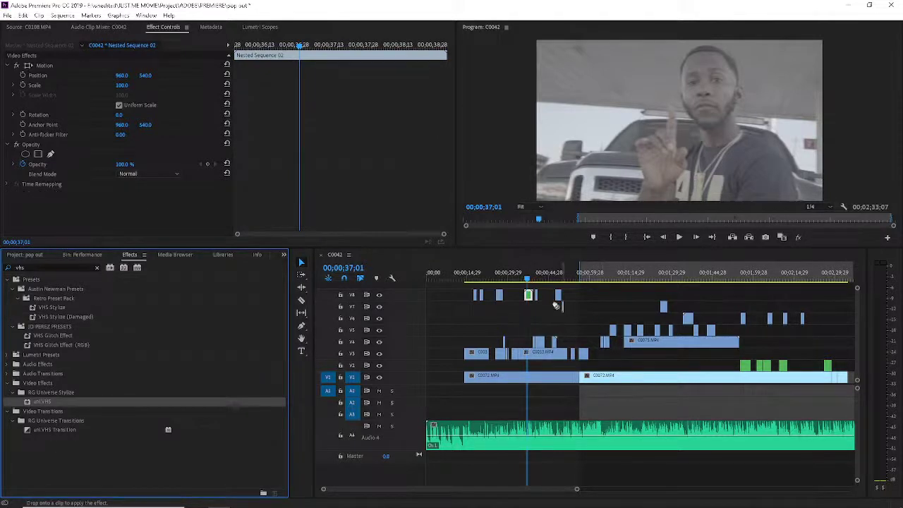
- Replay the section from about 35 seconds and again from 00;00;40;15
{"action": "left_click", "coordinate": [524, 276]}
{"action": "key", "text": "space"}
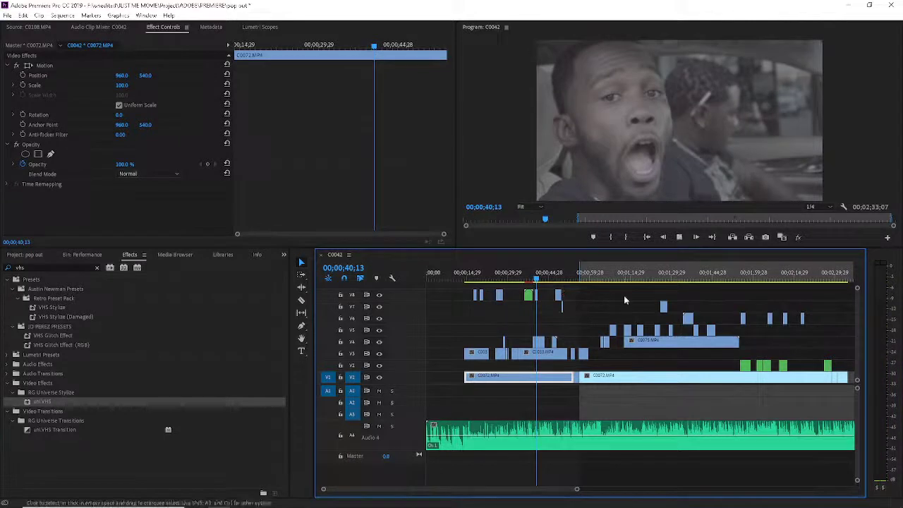
{"action": "key", "text": "space"}
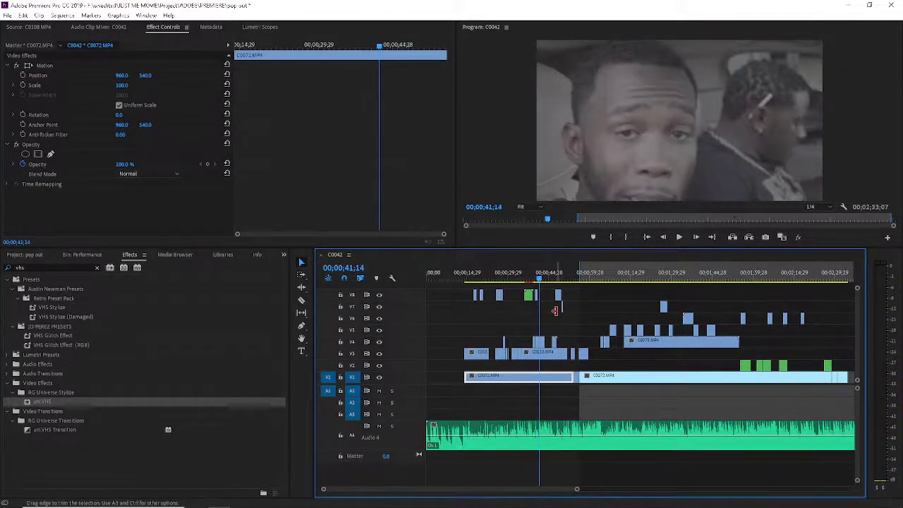
{"action": "key", "text": "space"}
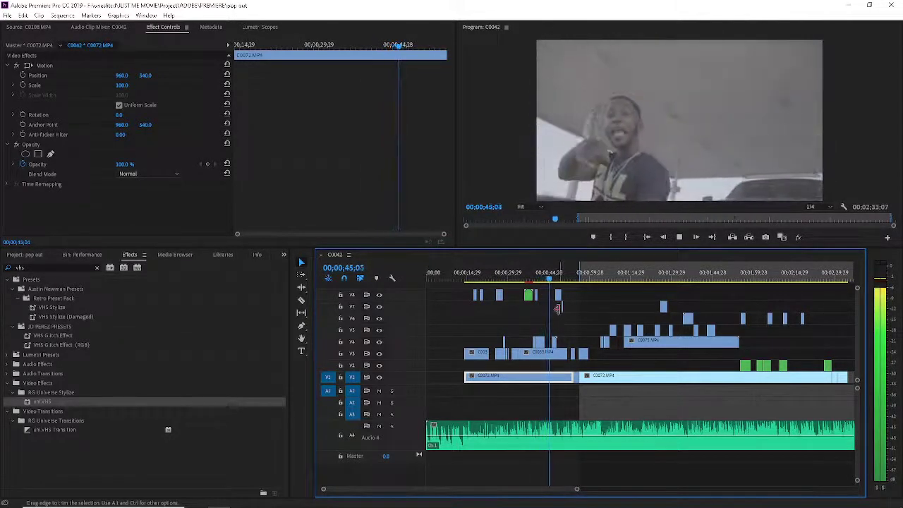
{"action": "left_click", "coordinate": [538, 277]}
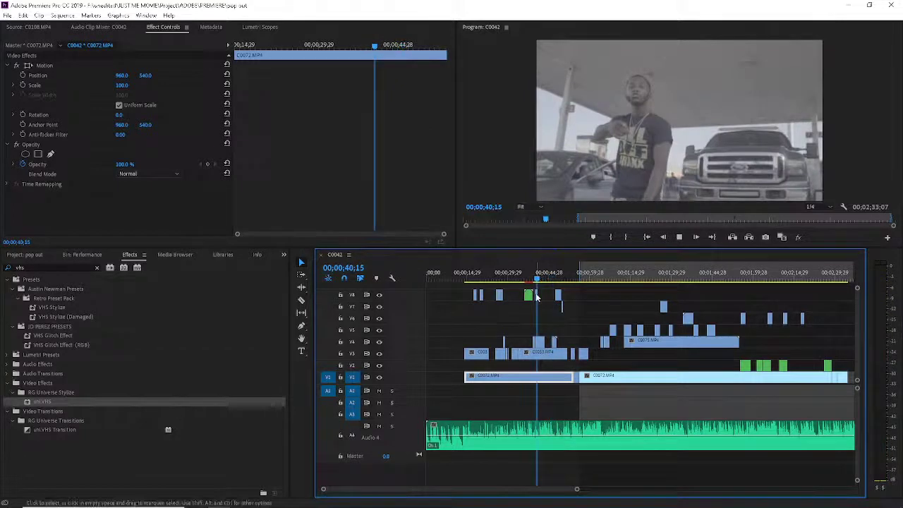
{"action": "key", "text": "space"}
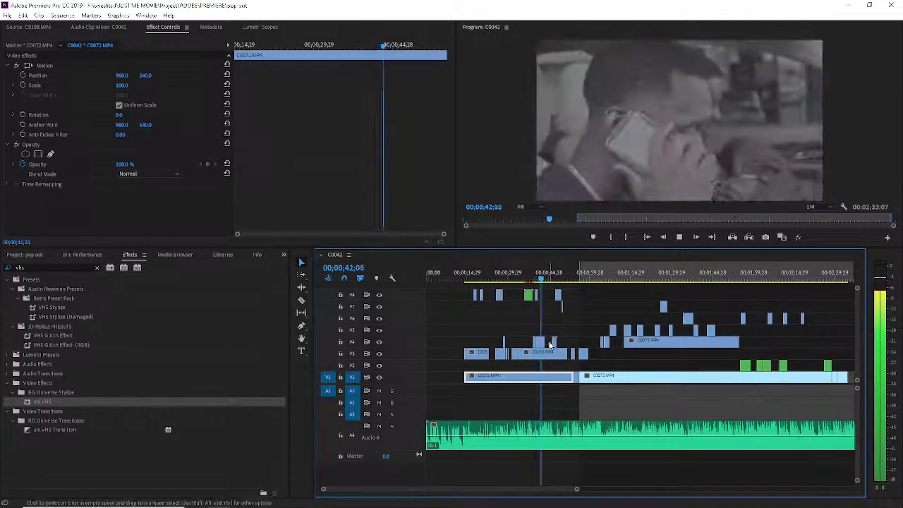
{"action": "key", "text": "space"}
{"action": "key", "text": "space"}
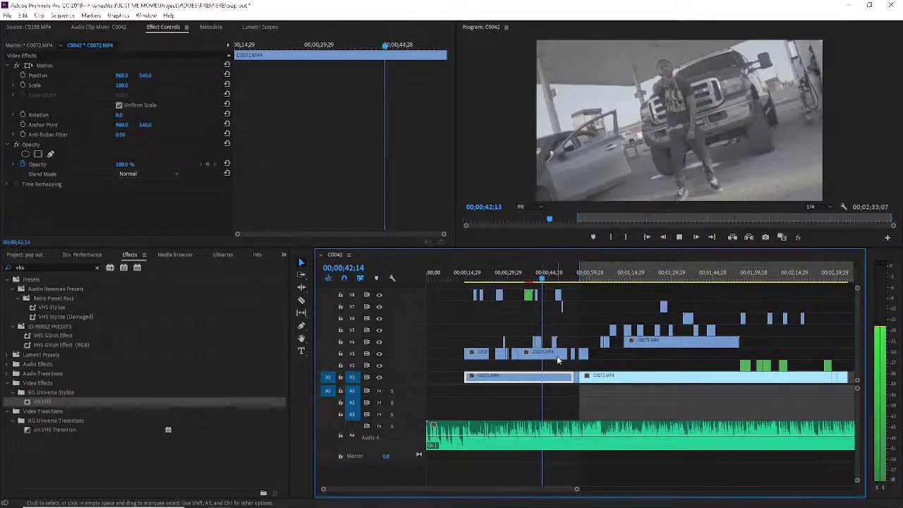
- Trim the V3 clip C0033 near 00;00;43;21 to open a gap before the next clip
{"action": "key", "text": "space"}
{"action": "key", "text": "c"}
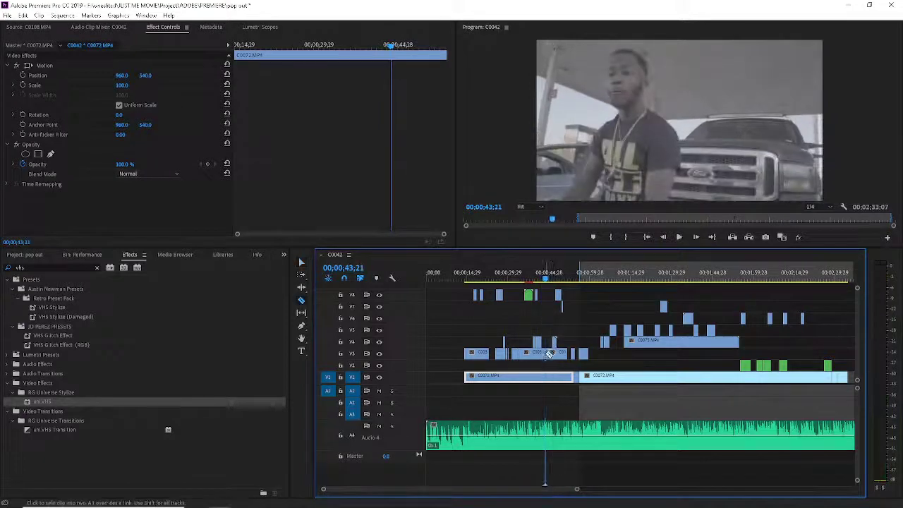
{"action": "key", "text": "v"}
{"action": "left_click_drag", "start_coordinate": [549, 353], "coordinate": [558, 354]}
{"action": "key", "text": "space"}
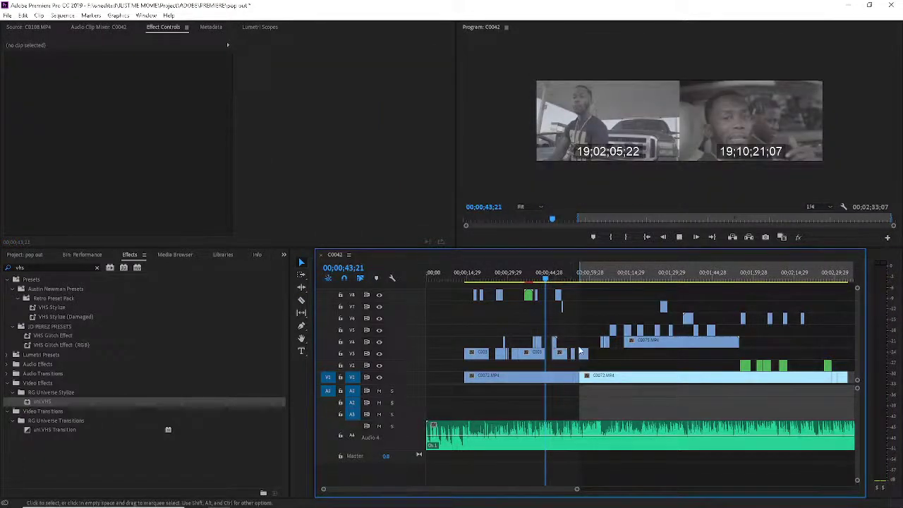
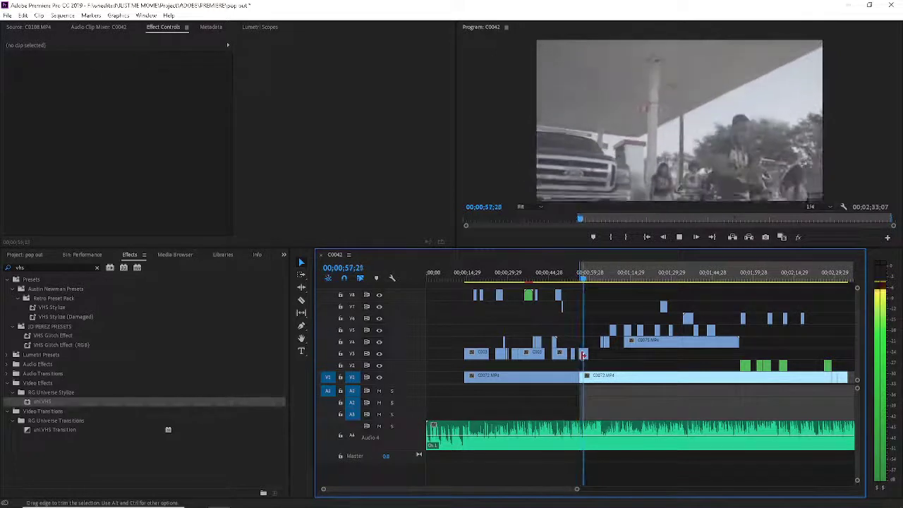
- Review the C0072 cut with reverse and forward playback, then trim C0072's head on V1 slightly later
{"action": "left_click", "coordinate": [583, 354]}
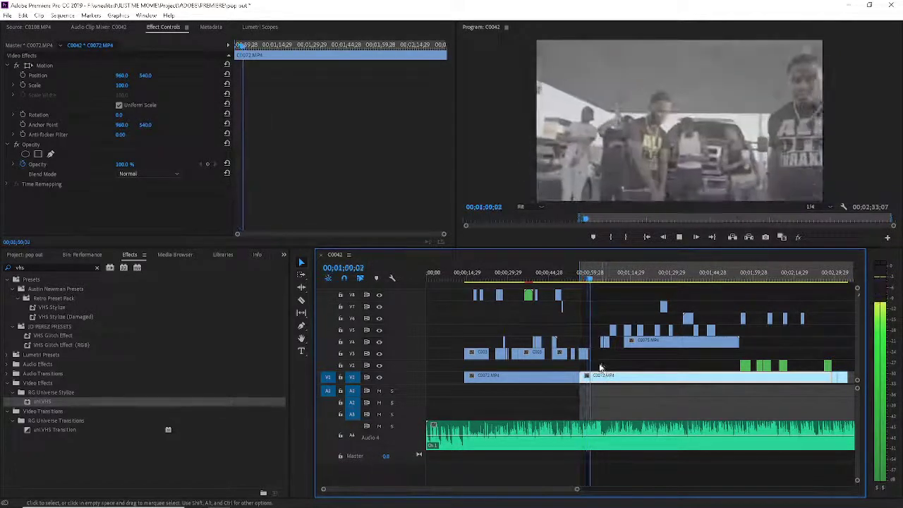
{"action": "key", "text": "j"}
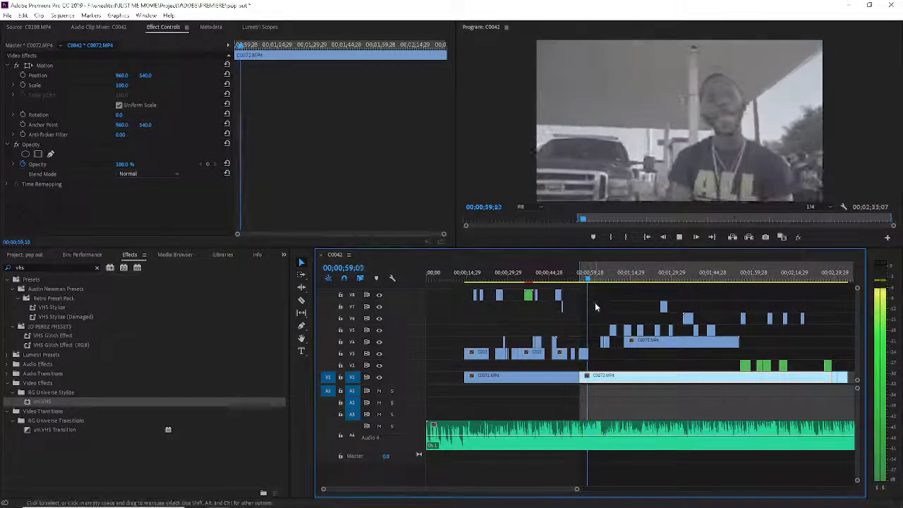
{"action": "key", "text": "l"}
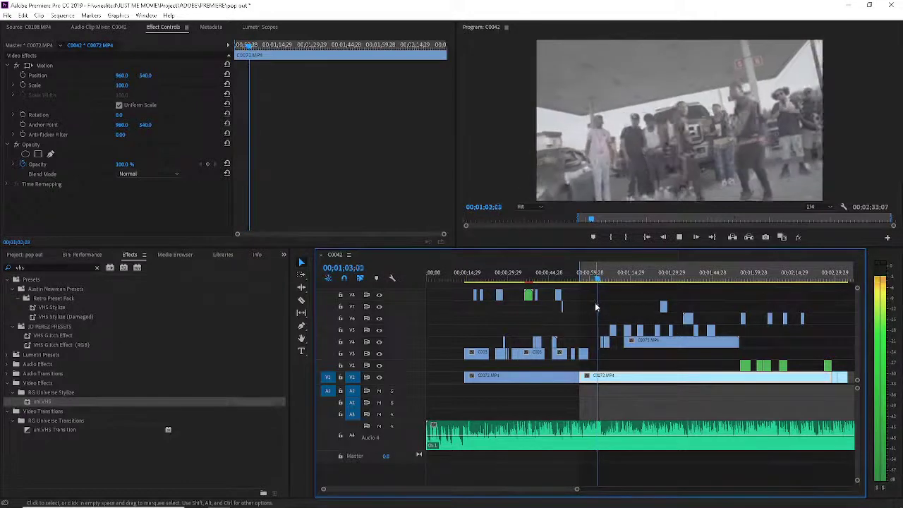
{"action": "key", "text": "j"}
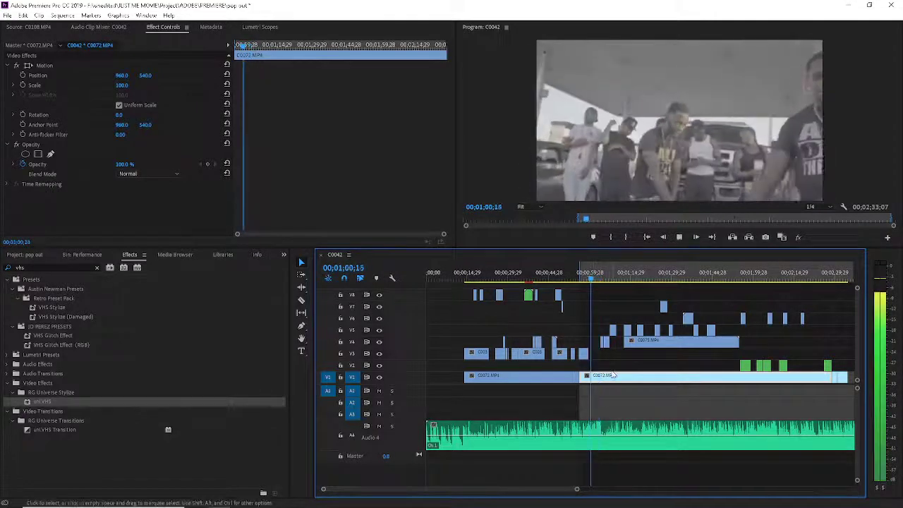
{"action": "left_click", "coordinate": [600, 390]}
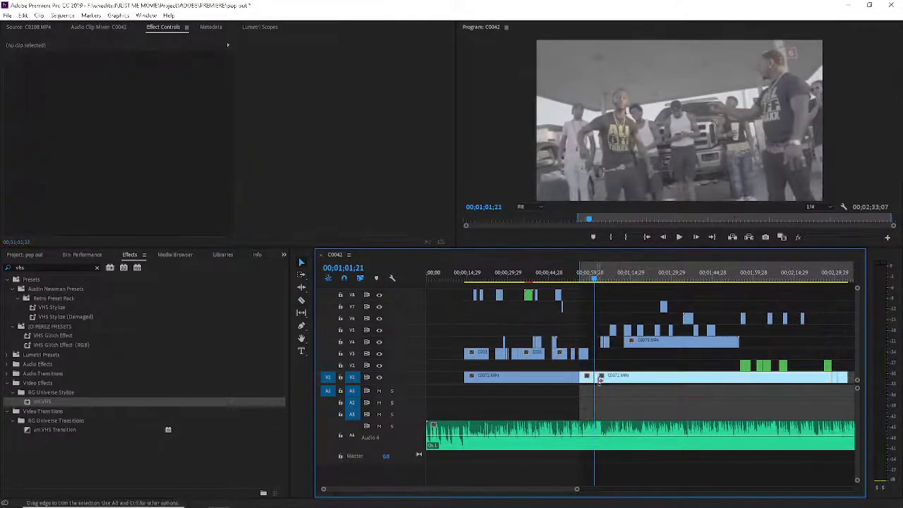
{"action": "left_click_drag", "start_coordinate": [597, 381], "coordinate": [602, 381]}
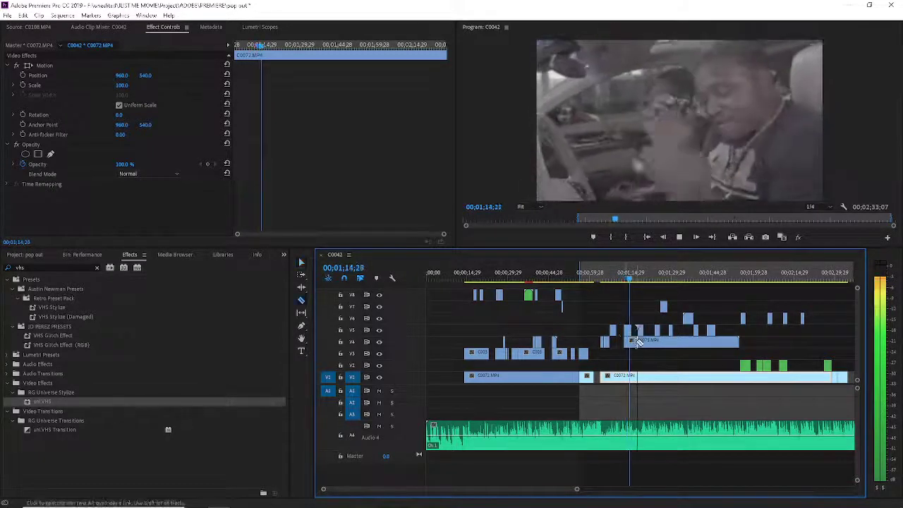
- Trim the head of C0075 on V4 slightly later and review the edit from 1;18
{"action": "key", "text": "c"}
{"action": "left_click", "coordinate": [641, 341]}
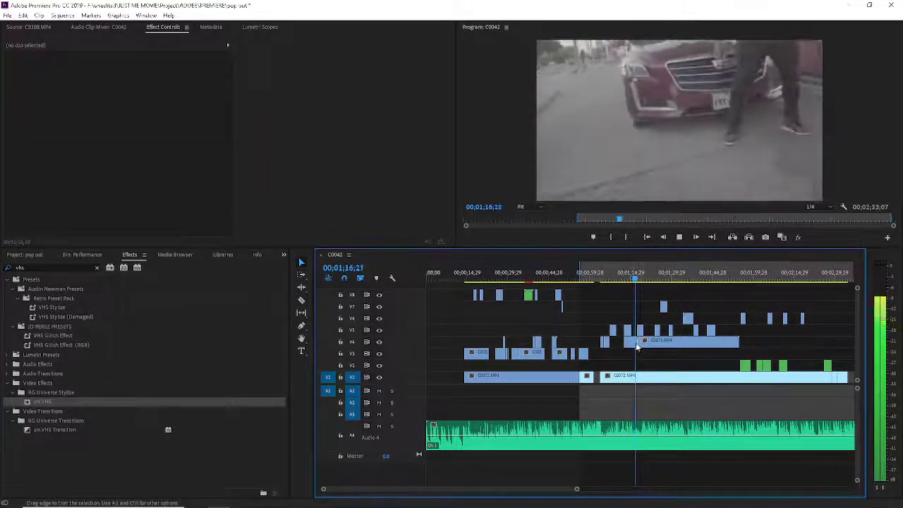
{"action": "left_click", "coordinate": [637, 345]}
{"action": "key", "text": "c"}
{"action": "left_click", "coordinate": [642, 341]}
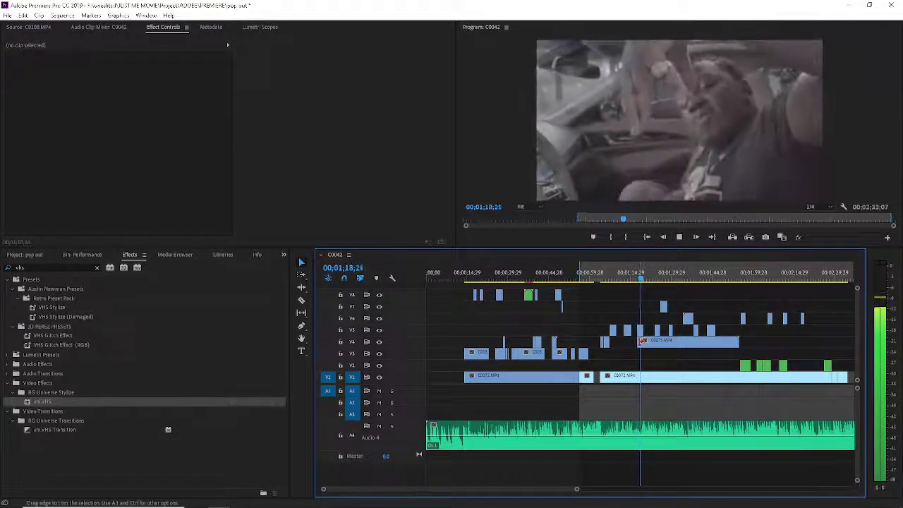
{"action": "left_click_drag", "start_coordinate": [642, 341], "coordinate": [641, 341]}
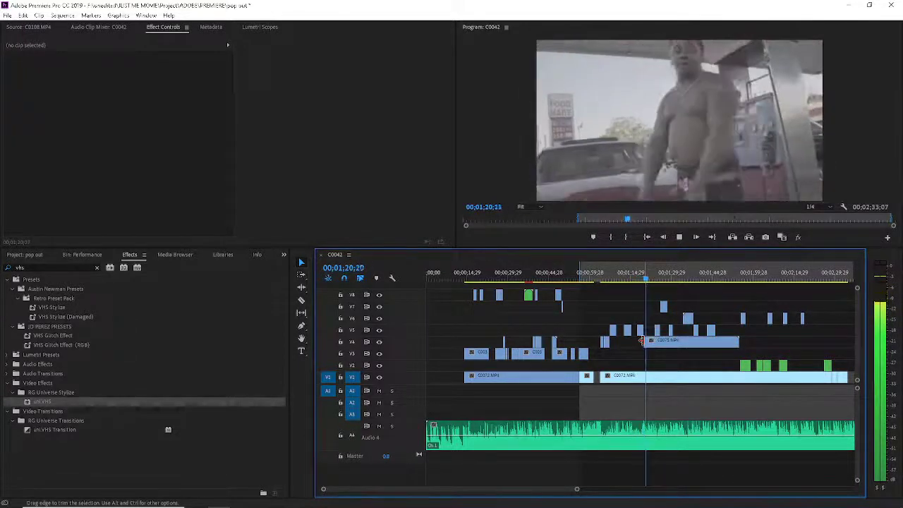
{"action": "left_click", "coordinate": [639, 280]}
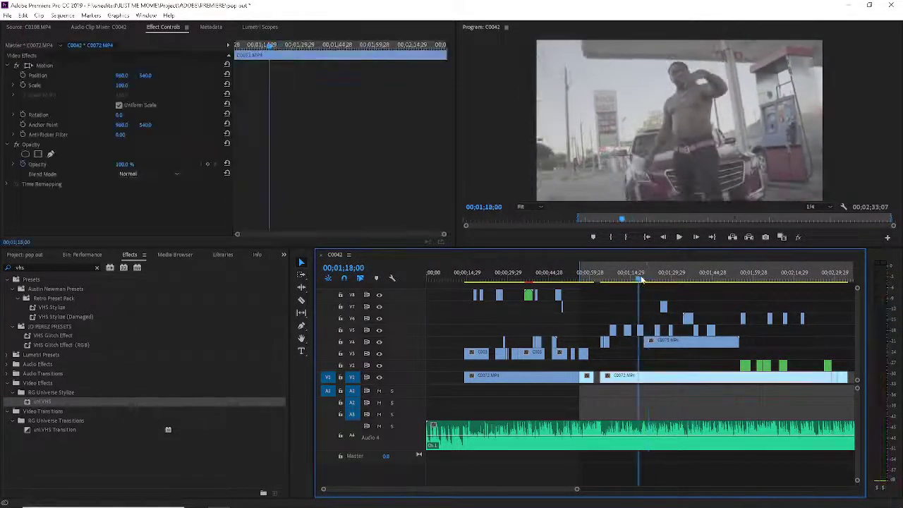
{"action": "key", "text": "space"}
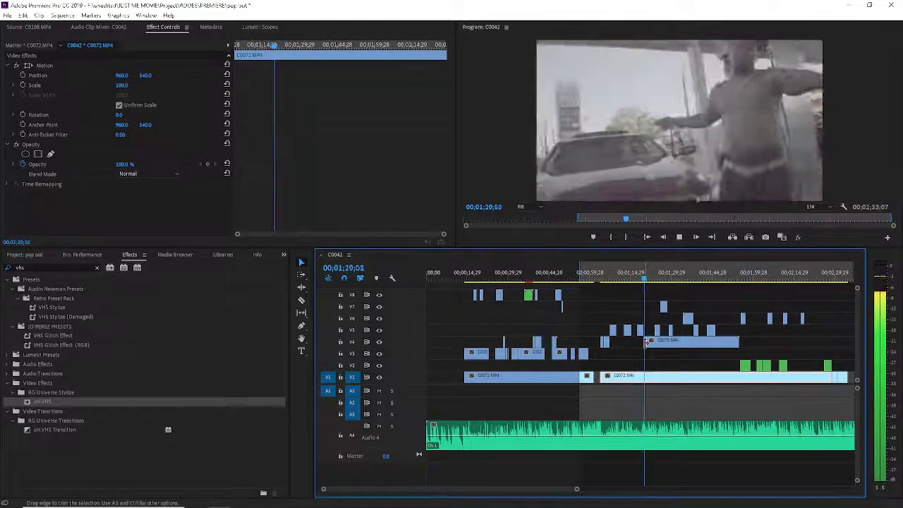
{"action": "left_click_drag", "start_coordinate": [647, 341], "coordinate": [650, 342]}
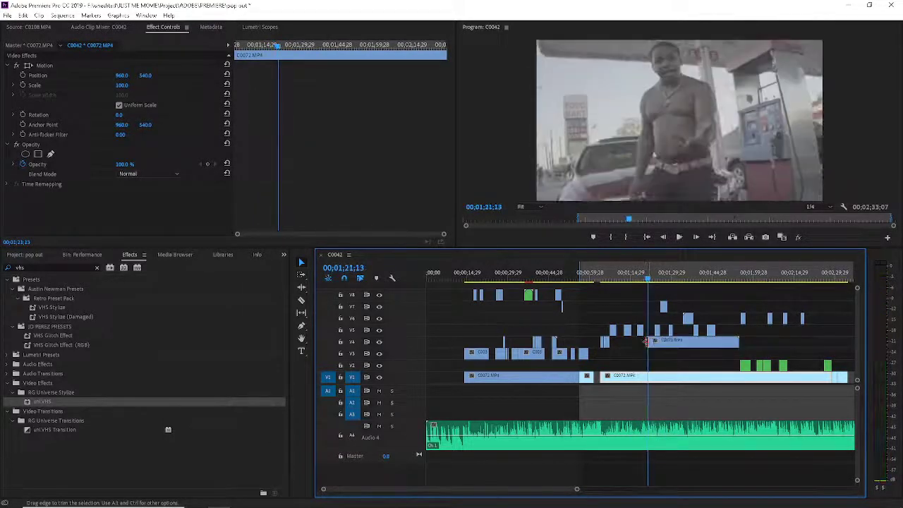
- Razor the C0072 clip on V1 near 1;15 and trim back the new cut
{"action": "key", "text": "c"}
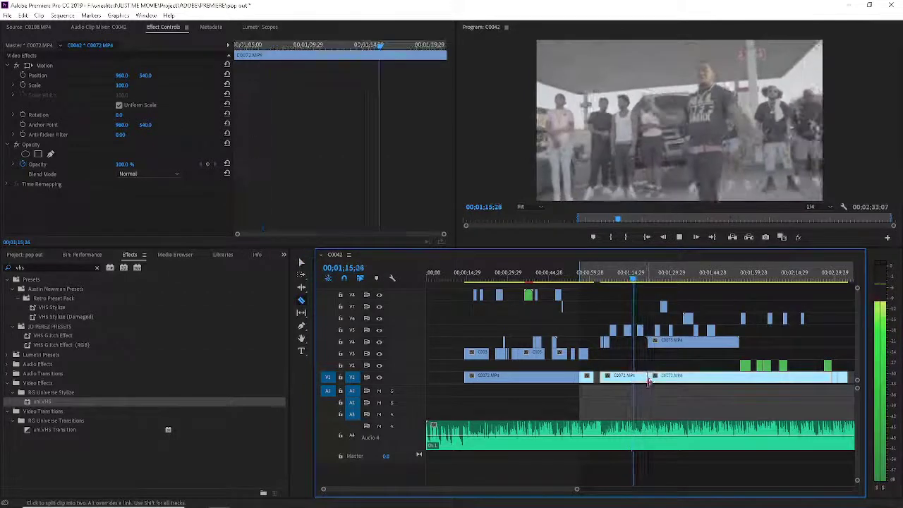
{"action": "left_click", "coordinate": [648, 375]}
{"action": "key", "text": "v"}
{"action": "left_click_drag", "start_coordinate": [645, 375], "coordinate": [640, 377]}
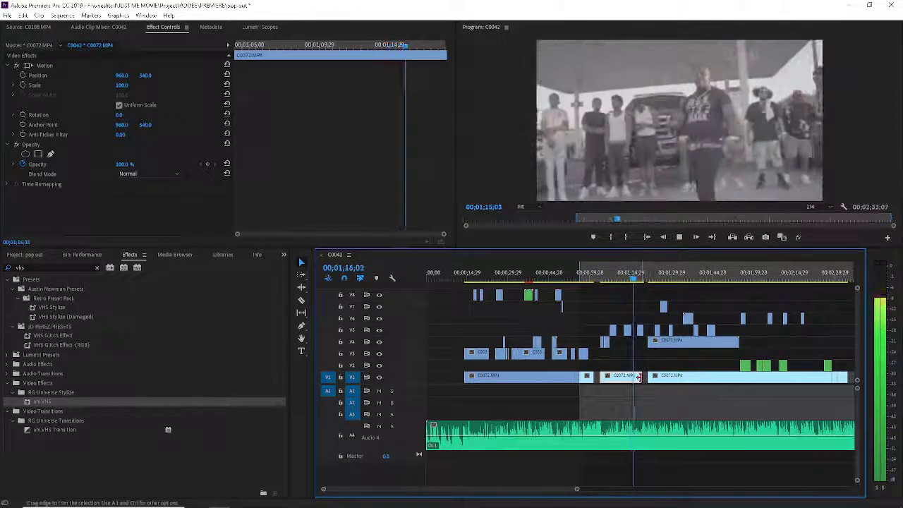
- Push the start of C0075 on V4 much further to the right
{"action": "key", "text": "space"}
{"action": "key", "text": "space"}
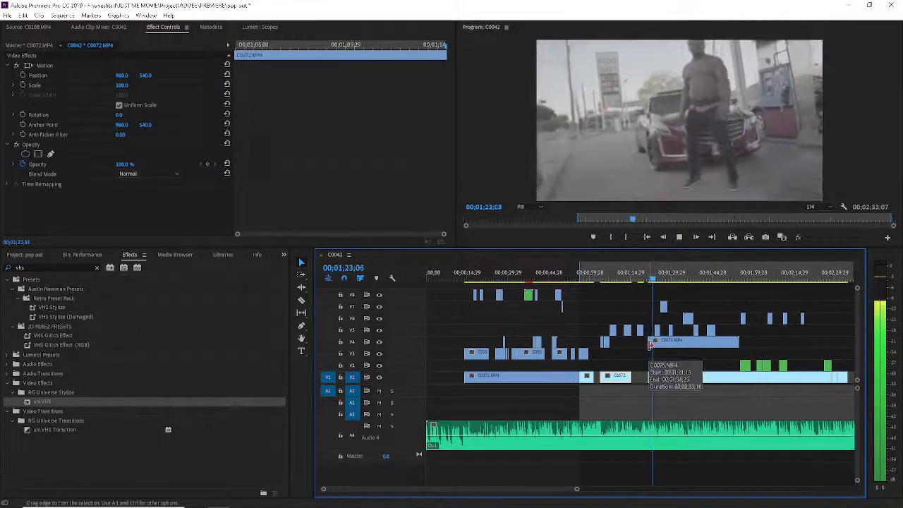
{"action": "left_click_drag", "start_coordinate": [650, 345], "coordinate": [676, 342]}
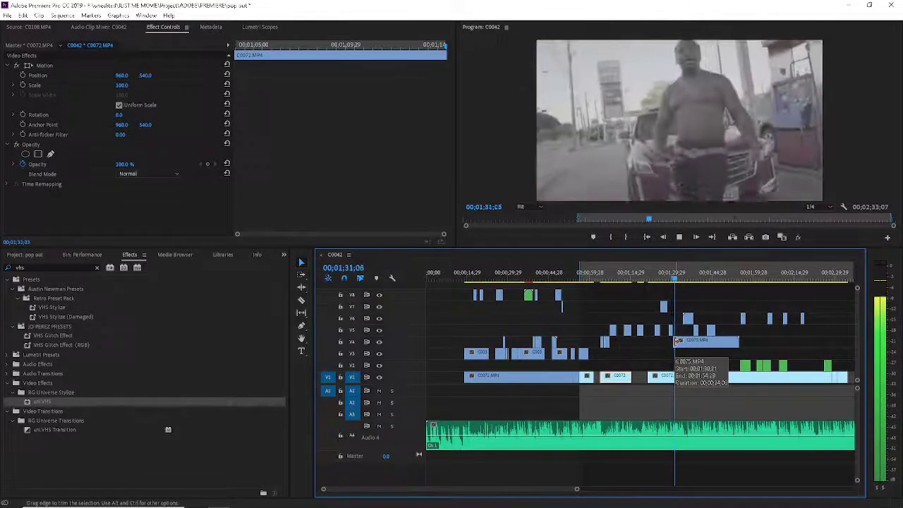
{"action": "left_click_drag", "start_coordinate": [677, 342], "coordinate": [690, 342]}
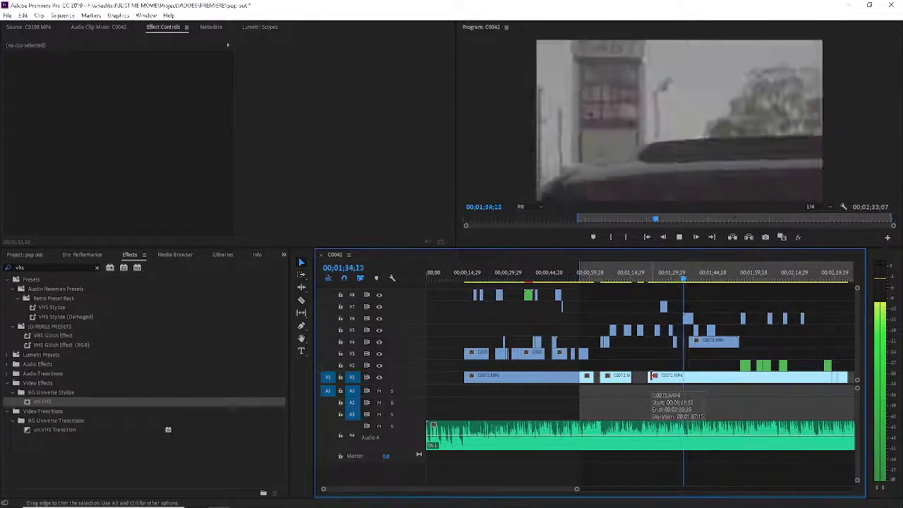
{"action": "left_click", "coordinate": [688, 275]}
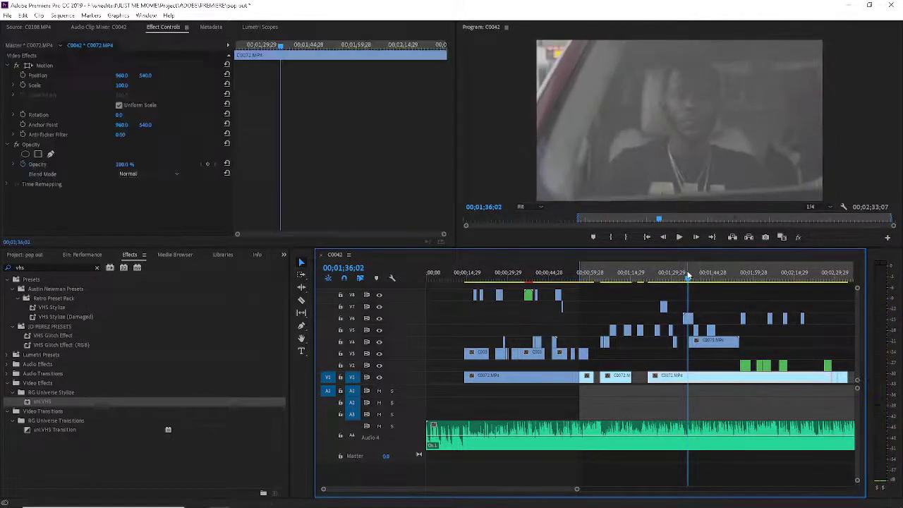
{"action": "key", "text": "space"}
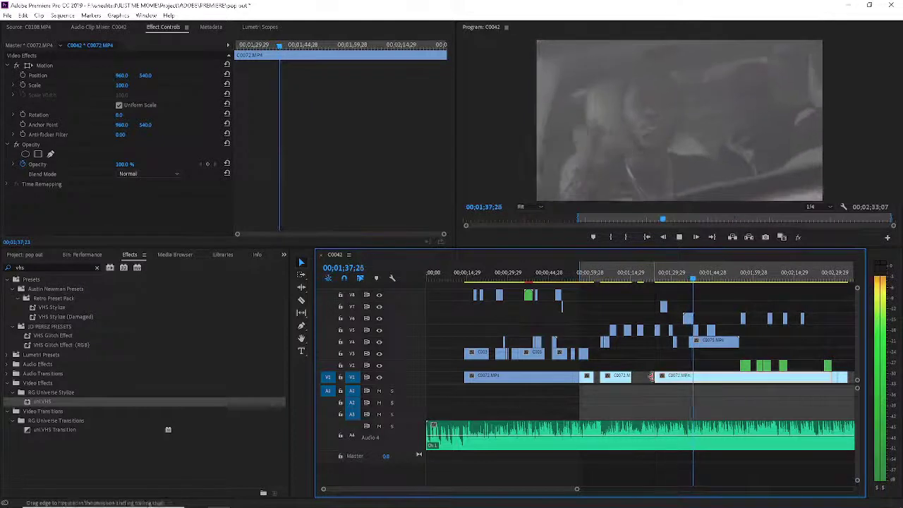
{"action": "left_click_drag", "start_coordinate": [650, 375], "coordinate": [644, 376]}
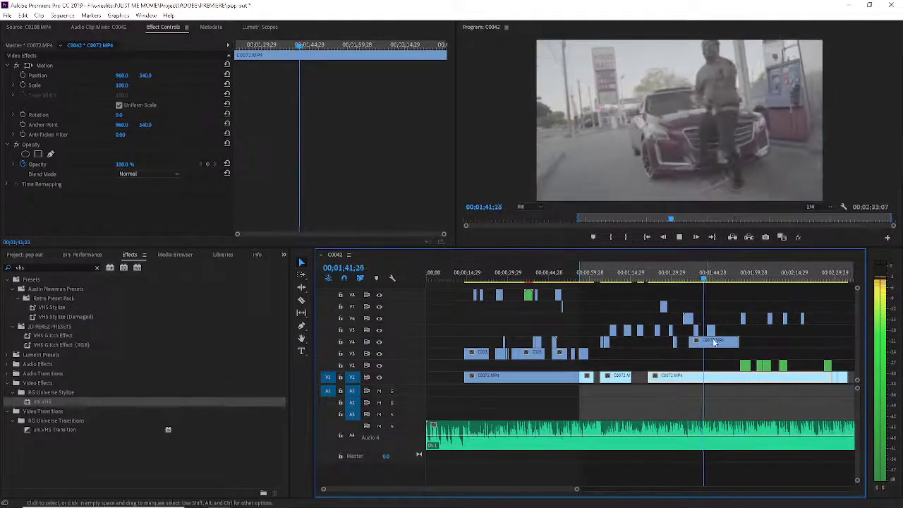
{"action": "left_click_drag", "start_coordinate": [715, 342], "coordinate": [718, 342]}
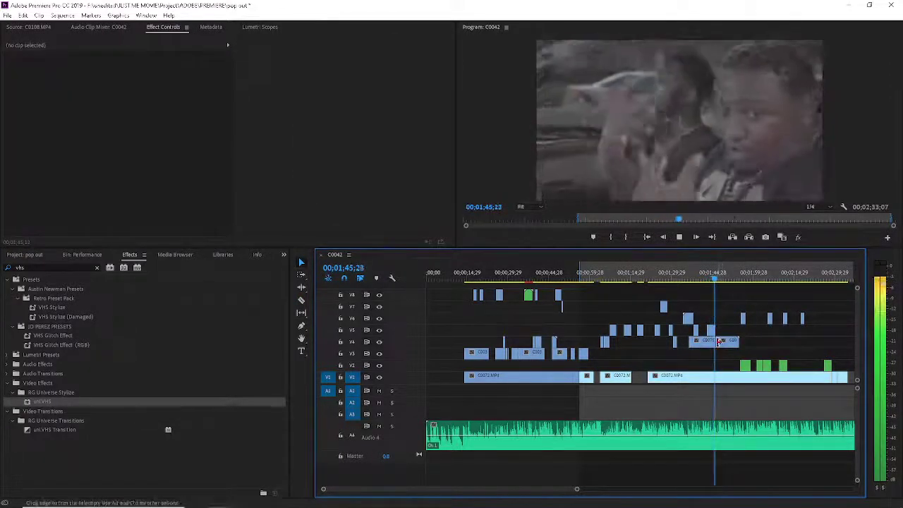
{"action": "left_click", "coordinate": [718, 282]}
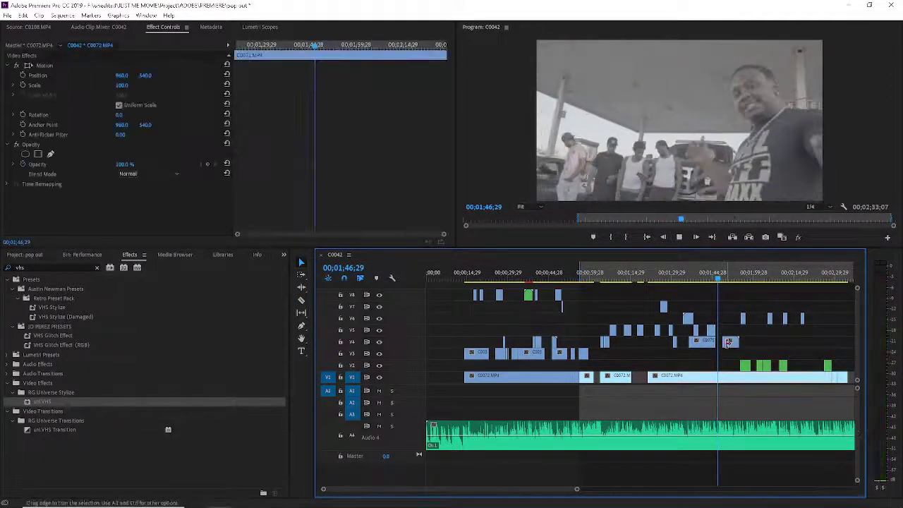
{"action": "left_click", "coordinate": [716, 281]}
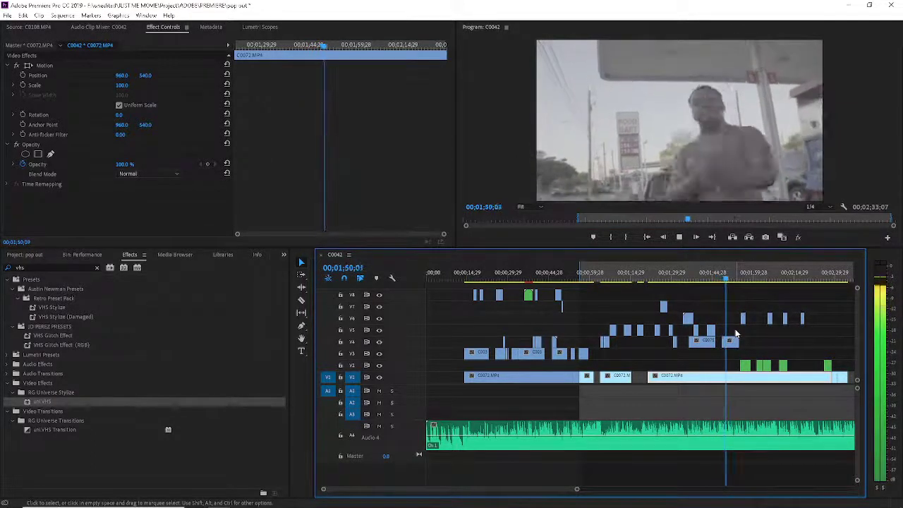
{"action": "key", "text": "space"}
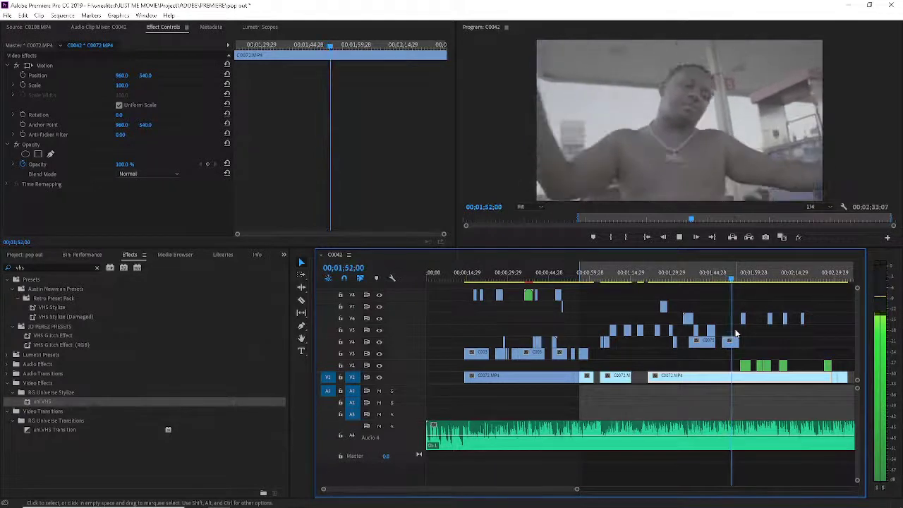
{"action": "key", "text": "c"}
{"action": "left_click", "coordinate": [731, 341]}
{"action": "key", "text": "v"}
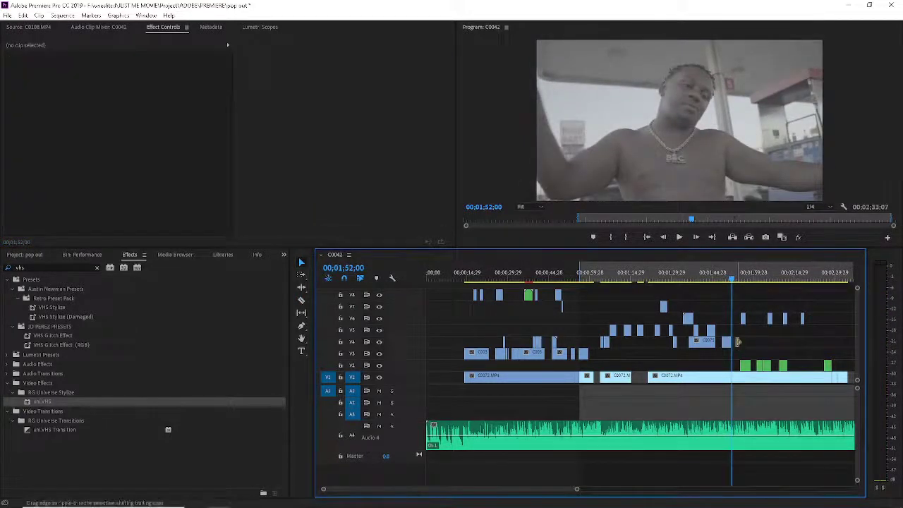
{"action": "key", "text": "space"}
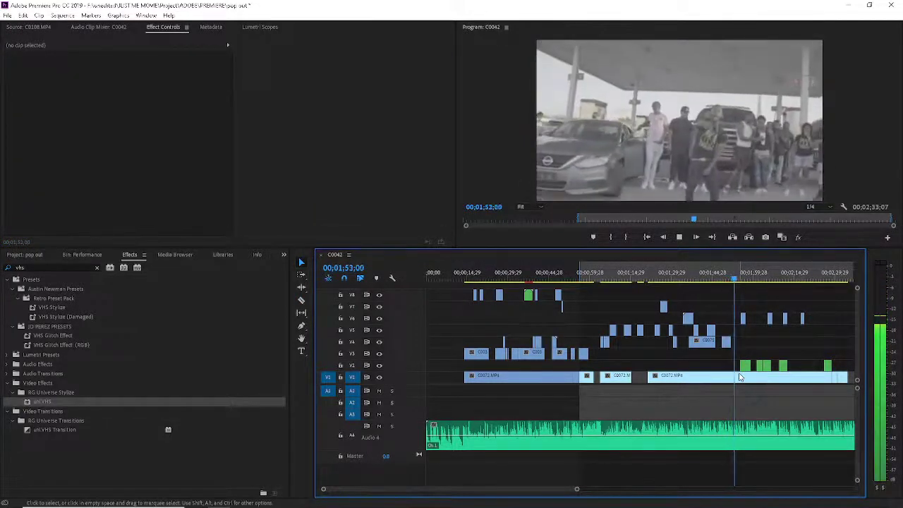
{"action": "key", "text": "Up"}
{"action": "left_click", "coordinate": [740, 377]}
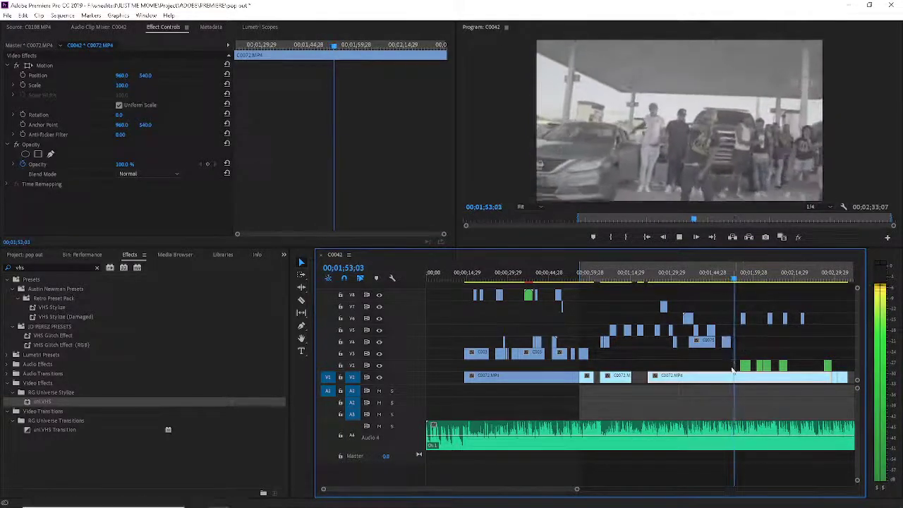
{"action": "key", "text": "c"}
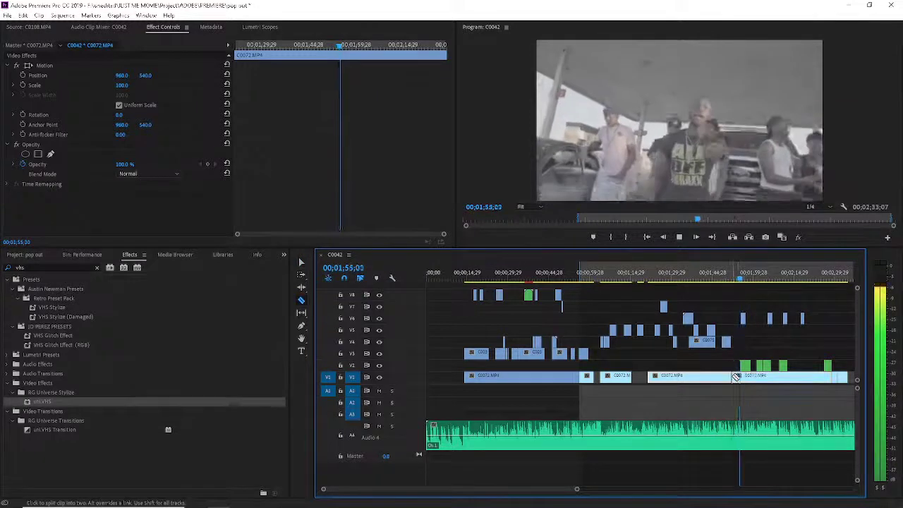
{"action": "key", "text": "Up"}
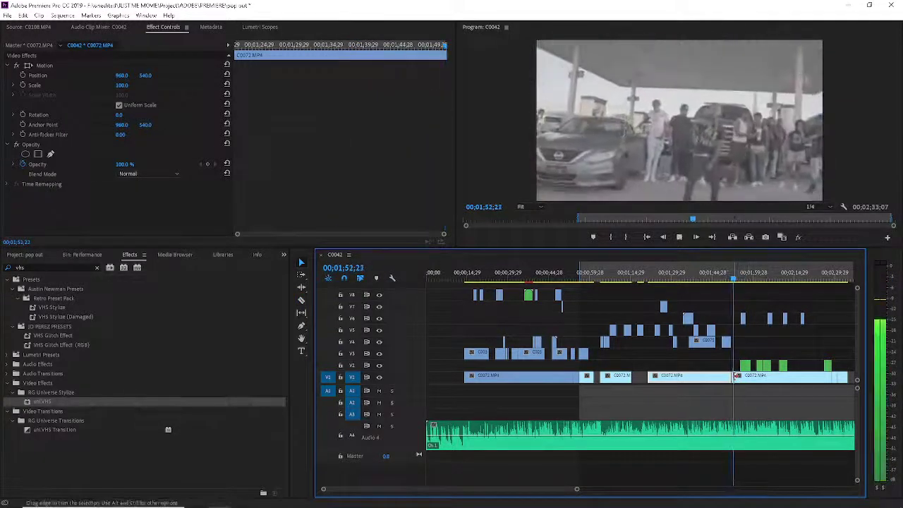
{"action": "key", "text": "space"}
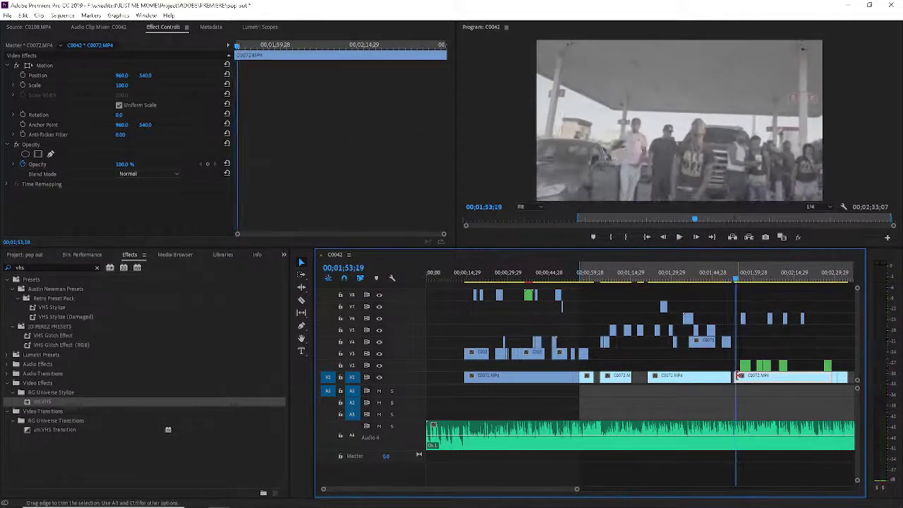
{"action": "key", "text": "space"}
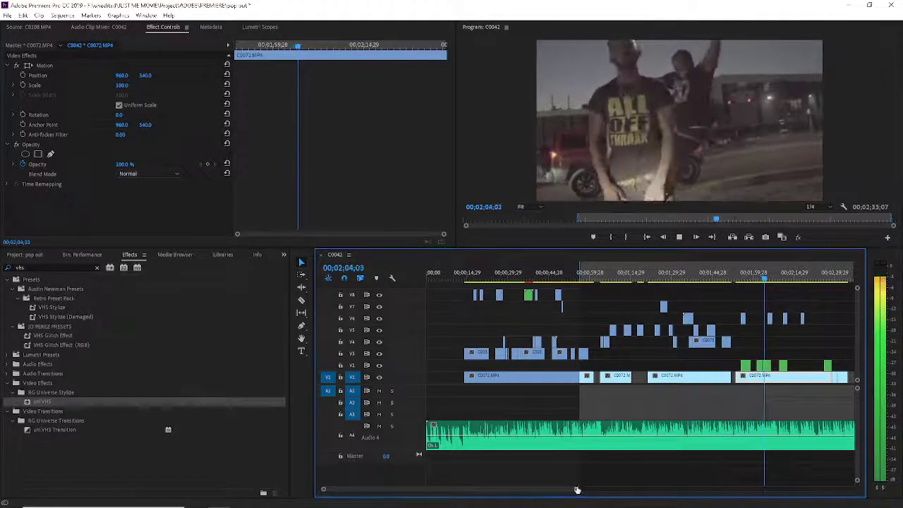
- Split the C0072 footage on V1 and nudge that edit point slightly later
{"action": "left_click_drag", "start_coordinate": [576, 489], "coordinate": [612, 489]}
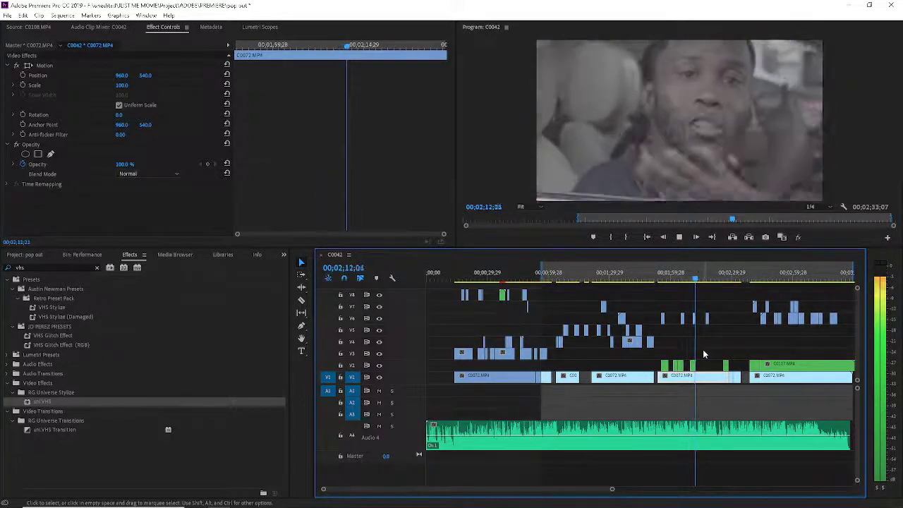
{"action": "key", "text": "c"}
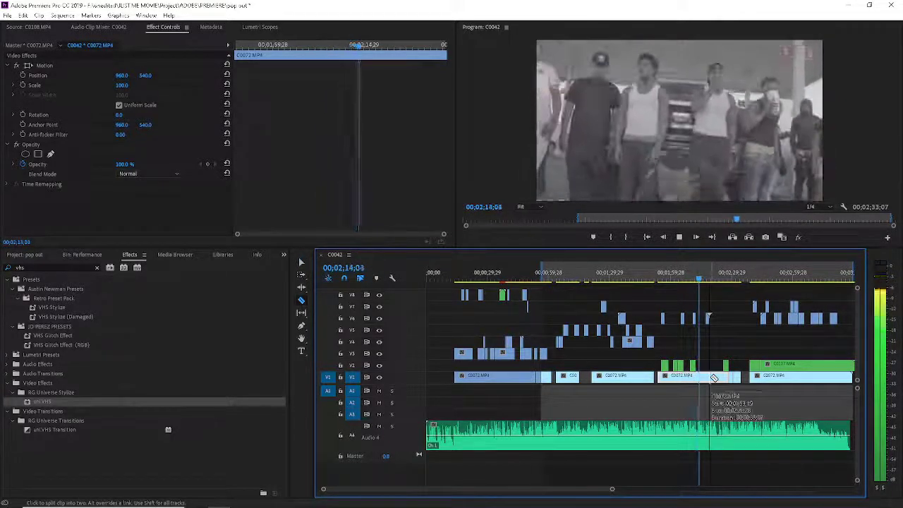
{"action": "left_click", "coordinate": [697, 379]}
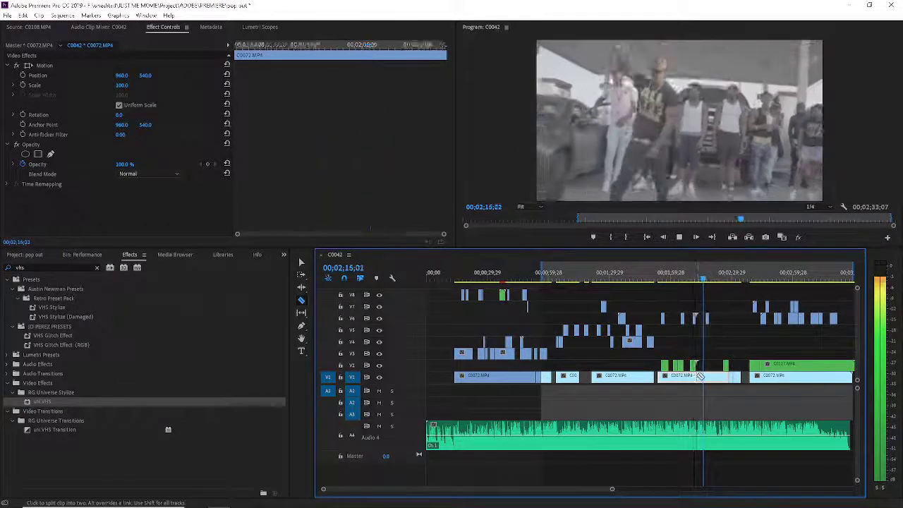
{"action": "key", "text": "v"}
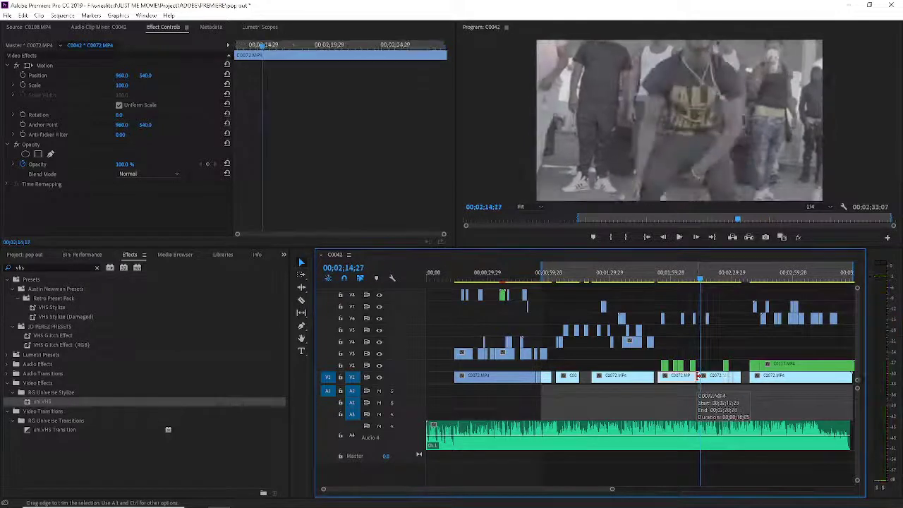
{"action": "left_click_drag", "start_coordinate": [698, 376], "coordinate": [704, 374]}
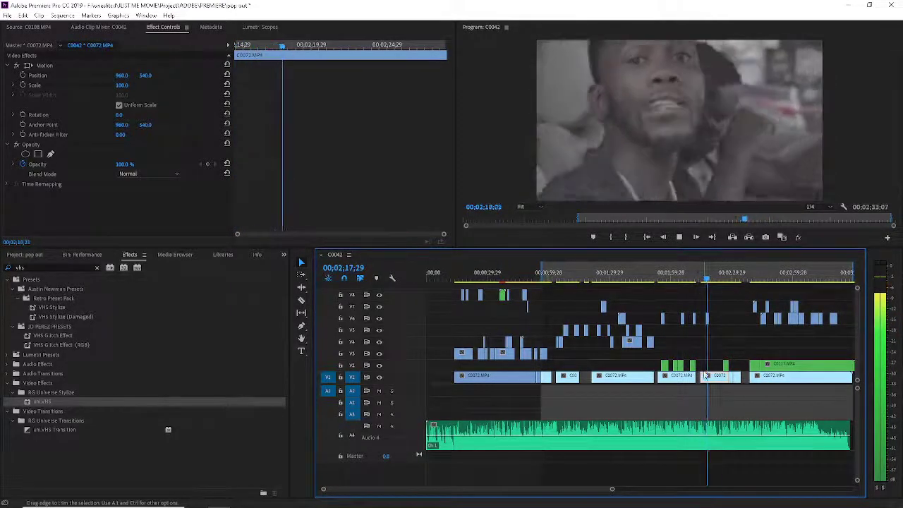
- Split the V1 clip again around 2:19 and review the section up to 2:32
{"action": "key", "text": "c"}
{"action": "left_click", "coordinate": [707, 376]}
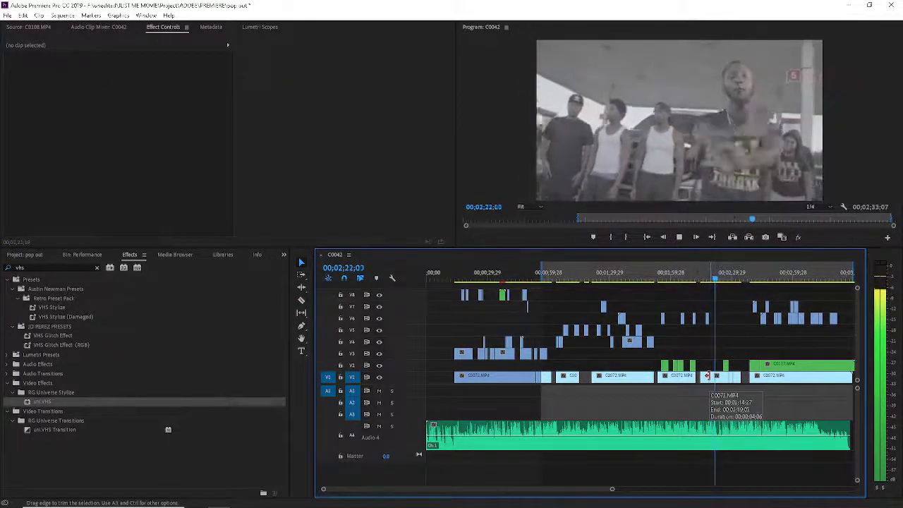
{"action": "left_click", "coordinate": [707, 375]}
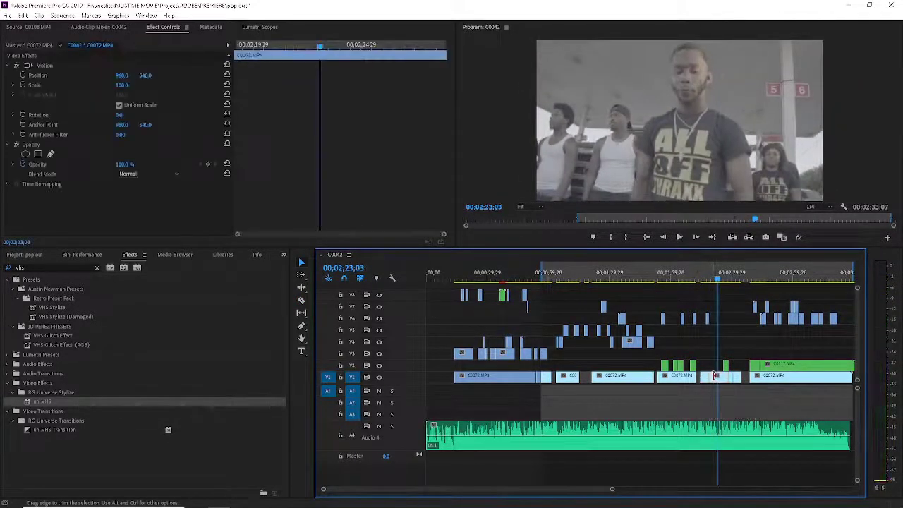
{"action": "left_click", "coordinate": [715, 376]}
{"action": "key", "text": "space"}
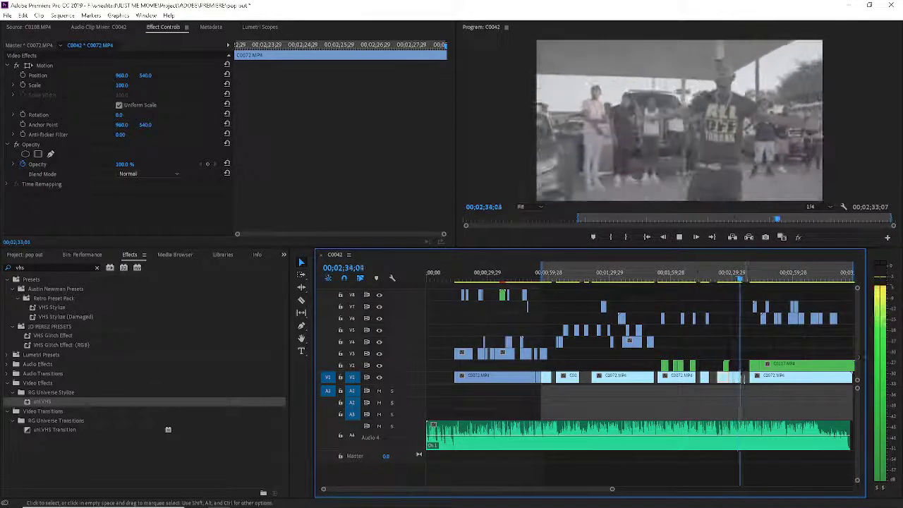
{"action": "left_click", "coordinate": [732, 275]}
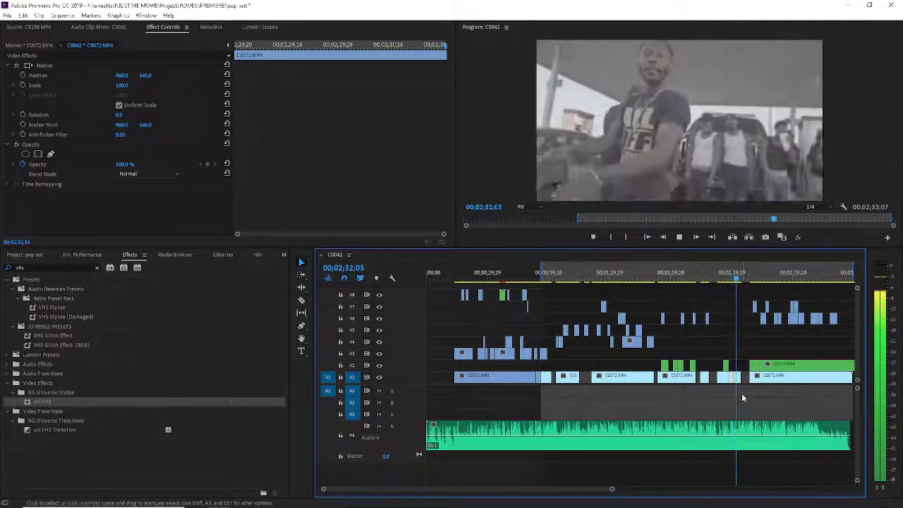
{"action": "key", "text": "space"}
- Retime the cut C0072 piece through Clip Speed/Duration and play it back
{"action": "key", "text": "c"}
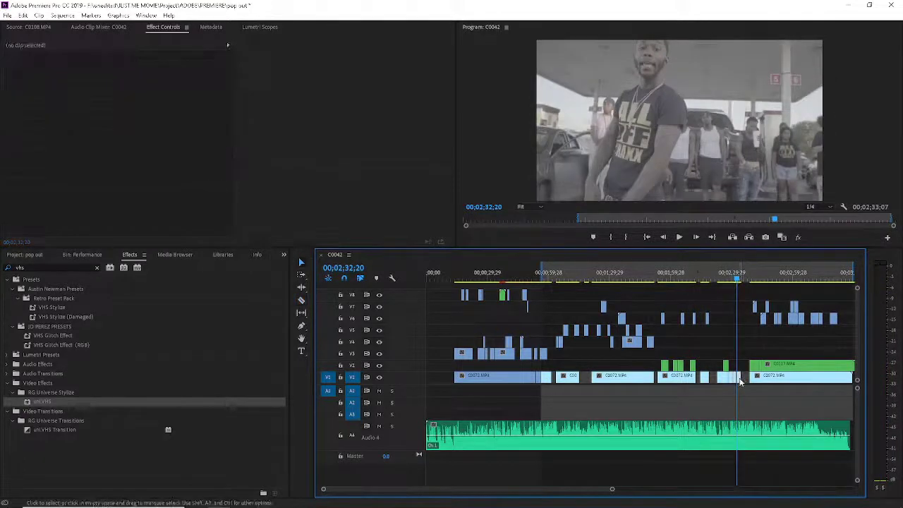
{"action": "key", "text": "ctrl+r"}
{"action": "type", "text": "0"}
{"action": "key", "text": "Return"}
{"action": "key", "text": "space"}
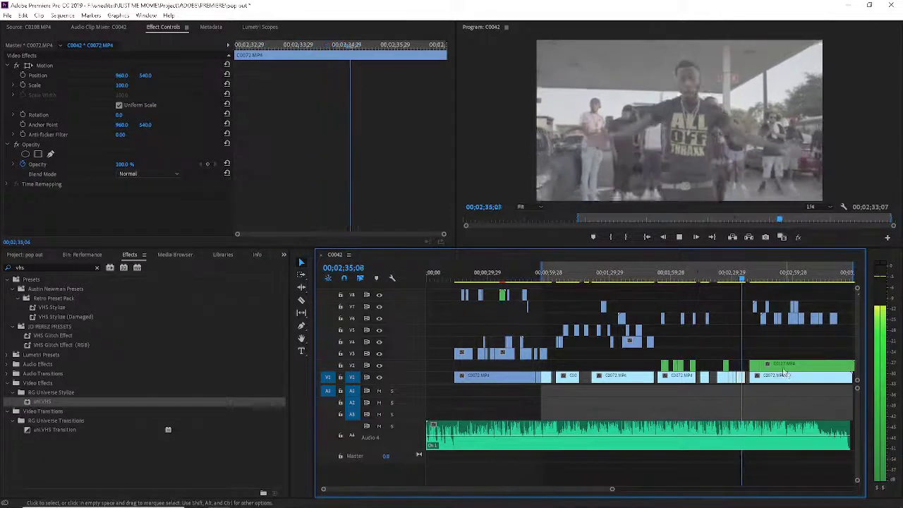
{"action": "key", "text": "space"}
{"action": "key", "text": "space"}
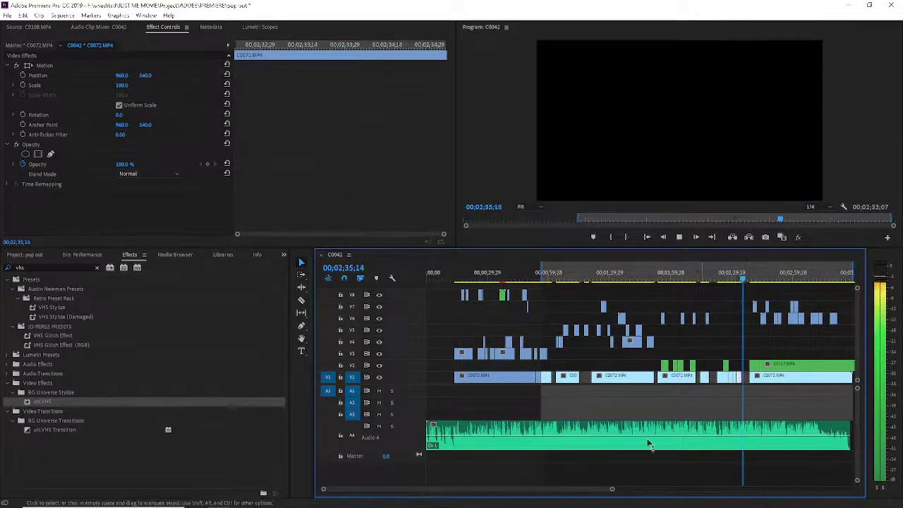
- Trim the green C0117 clip's start on V2 later and split it
{"action": "left_click_drag", "start_coordinate": [612, 490], "coordinate": [620, 490]}
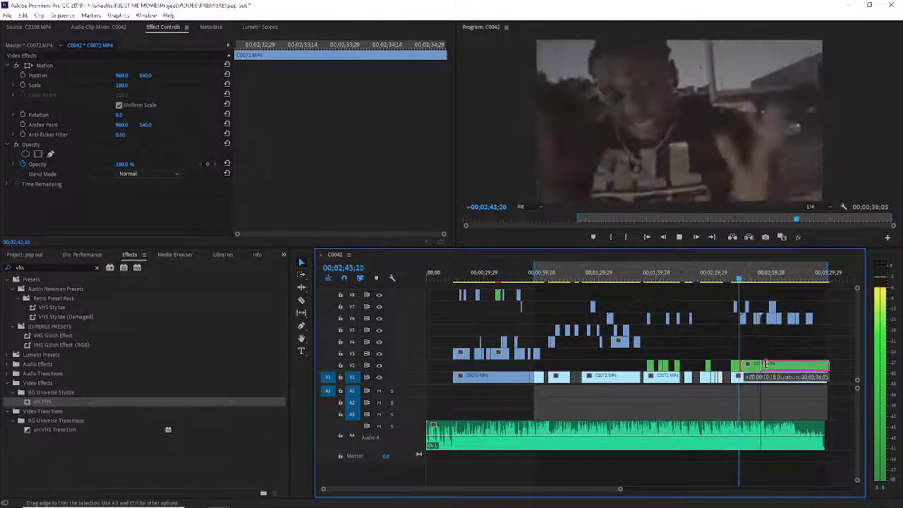
{"action": "mouse_move", "coordinate": [746, 366]}
{"action": "left_mouse_down"}
{"action": "mouse_move", "coordinate": [767, 366]}
{"action": "mouse_move", "coordinate": [745, 366]}
{"action": "left_mouse_up"}
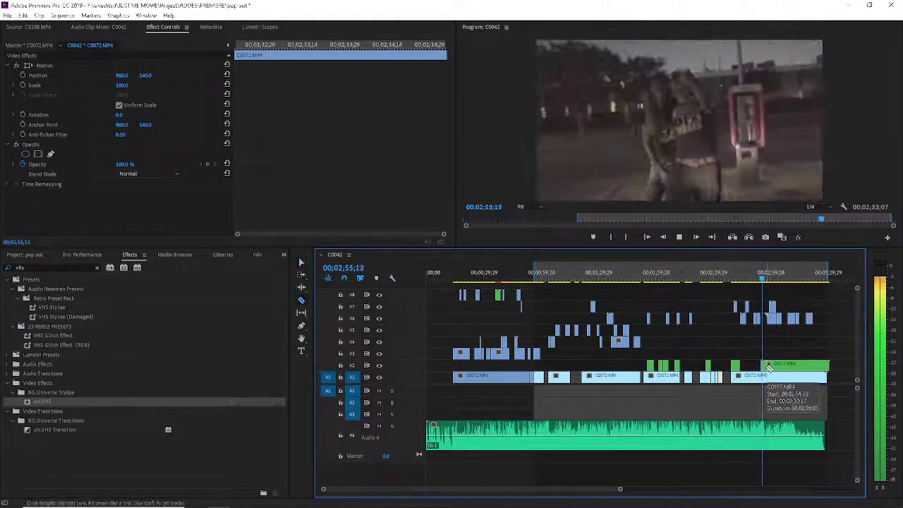
{"action": "left_click", "coordinate": [772, 366]}
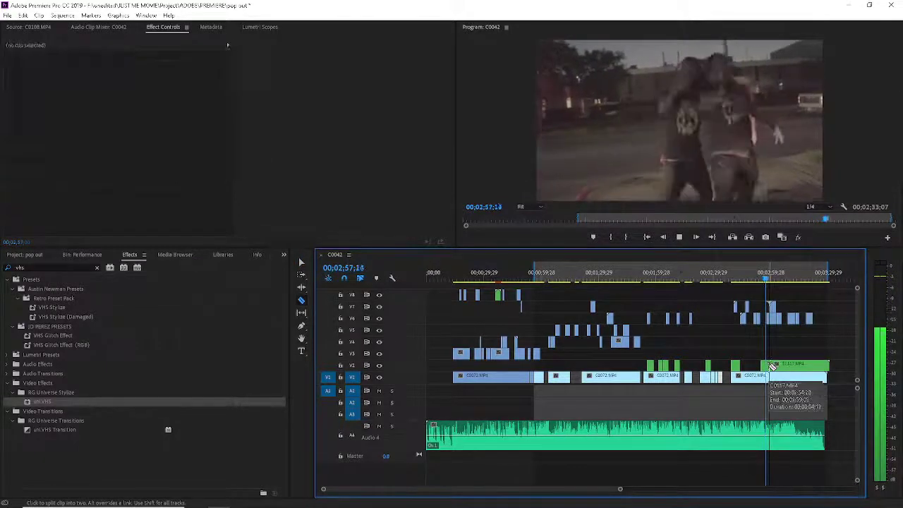
{"action": "key", "text": "v"}
{"action": "left_click", "coordinate": [769, 368]}
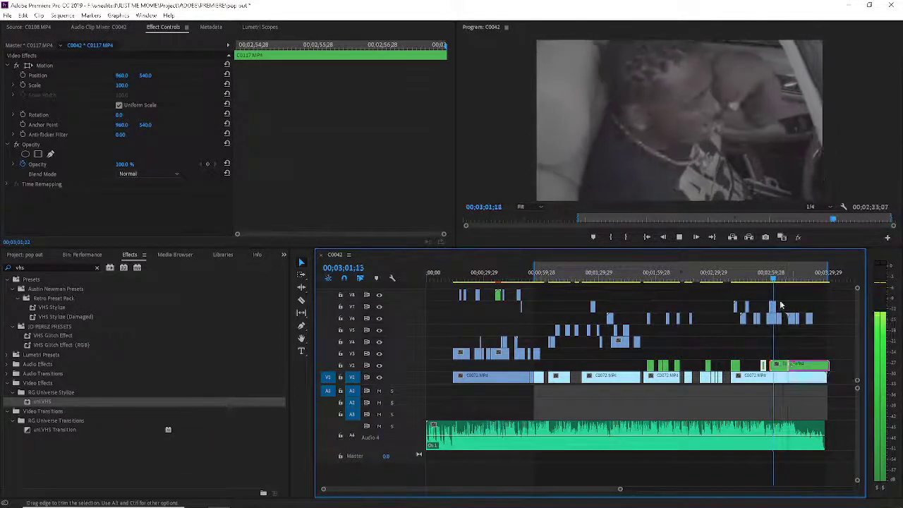
{"action": "left_click", "coordinate": [762, 378]}
- Change the speed of the green C0117 clip via Clip Speed/Duration and play it back
{"action": "key", "text": "c"}
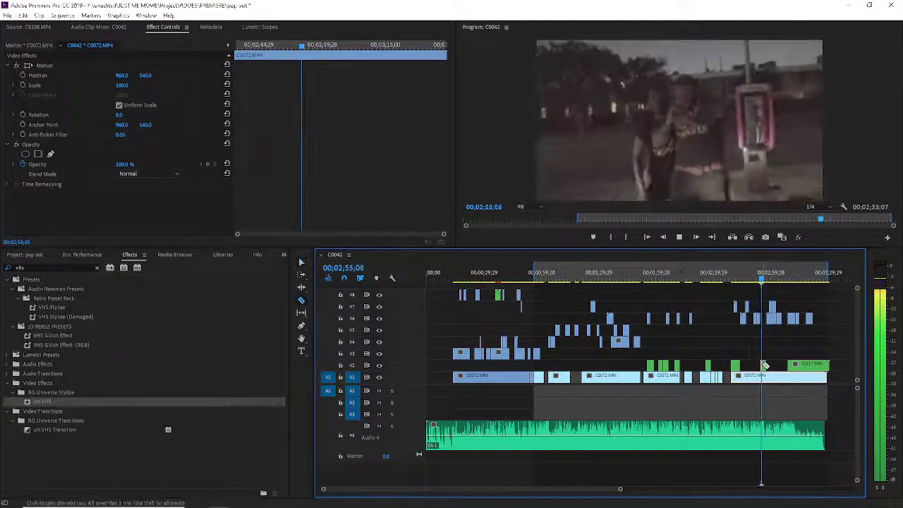
{"action": "left_click", "coordinate": [766, 365]}
{"action": "key", "text": "v"}
{"action": "left_click", "coordinate": [768, 366]}
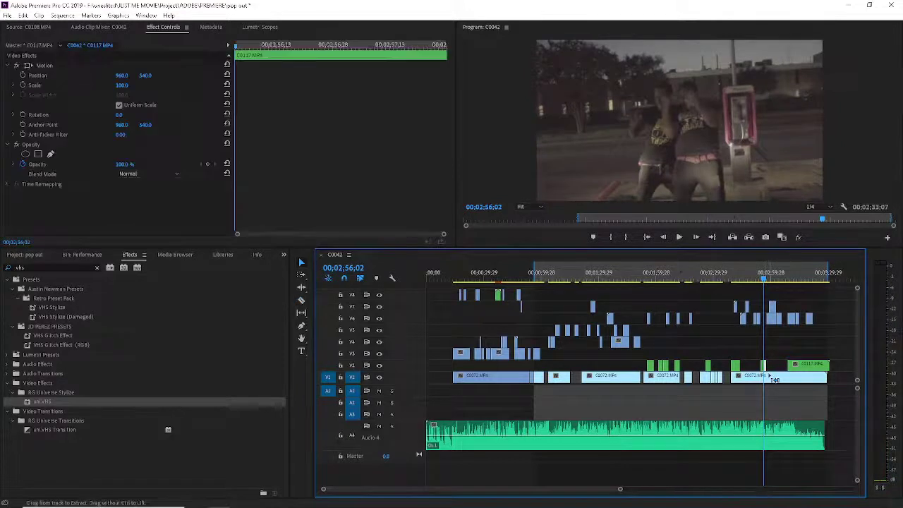
{"action": "key", "text": "ctrl+r"}
{"action": "key", "text": "Return"}
{"action": "key", "text": "space"}
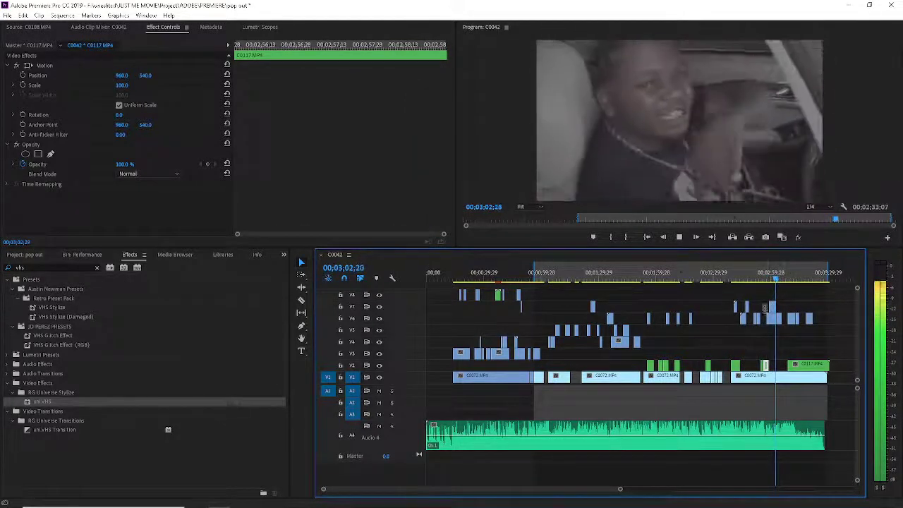
- Replay the section between about 2:56 and 3:03 to check the edits
{"action": "key", "text": "Up"}
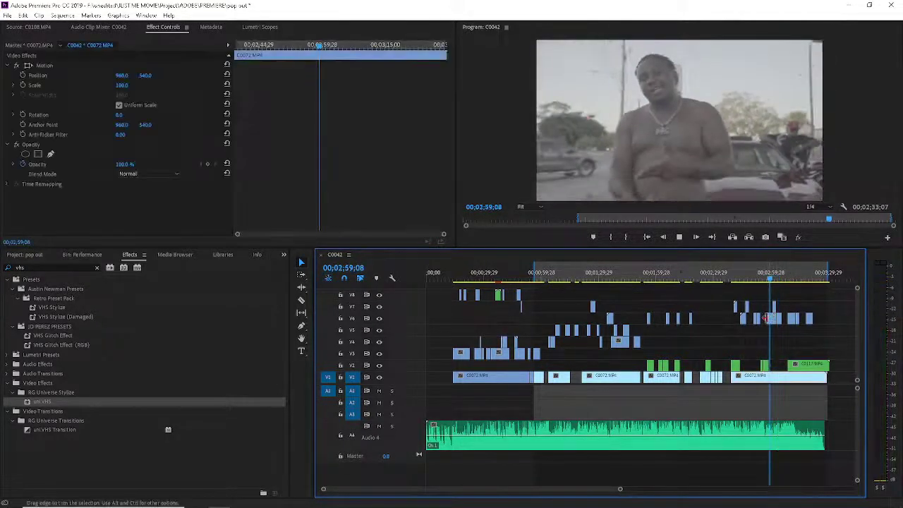
{"action": "key", "text": "c"}
{"action": "key", "text": "space"}
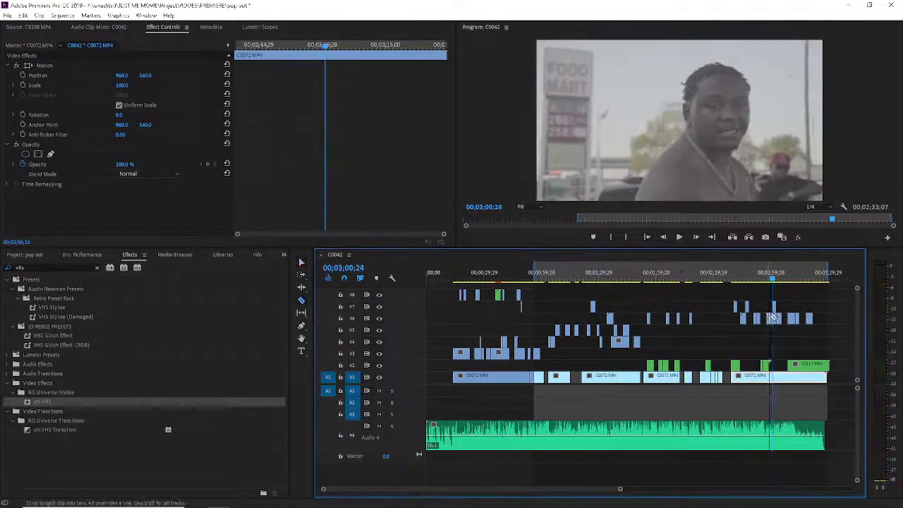
{"action": "left_click_drag", "start_coordinate": [773, 272], "coordinate": [767, 272]}
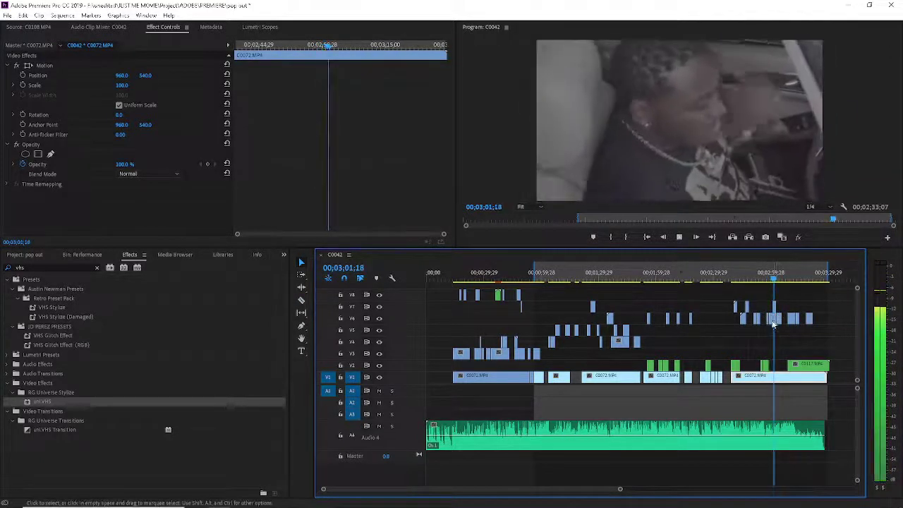
{"action": "key", "text": "space"}
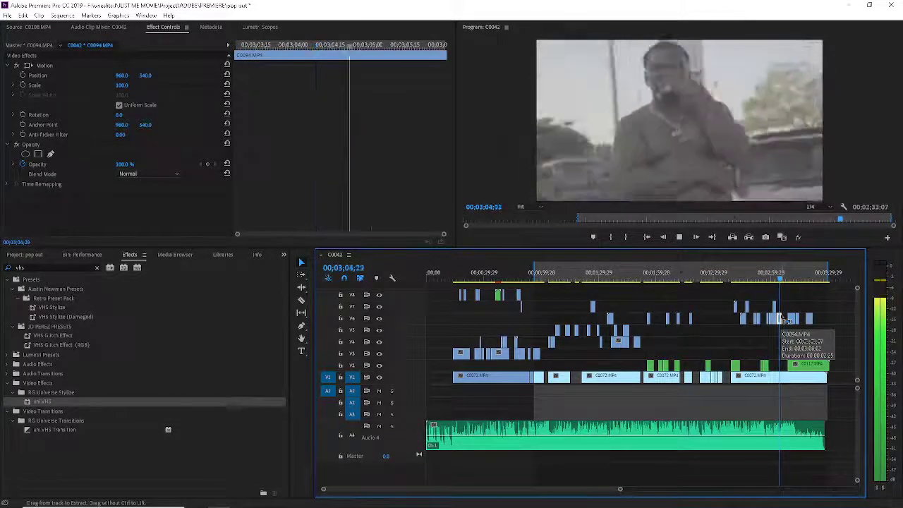
{"action": "left_click", "coordinate": [778, 279]}
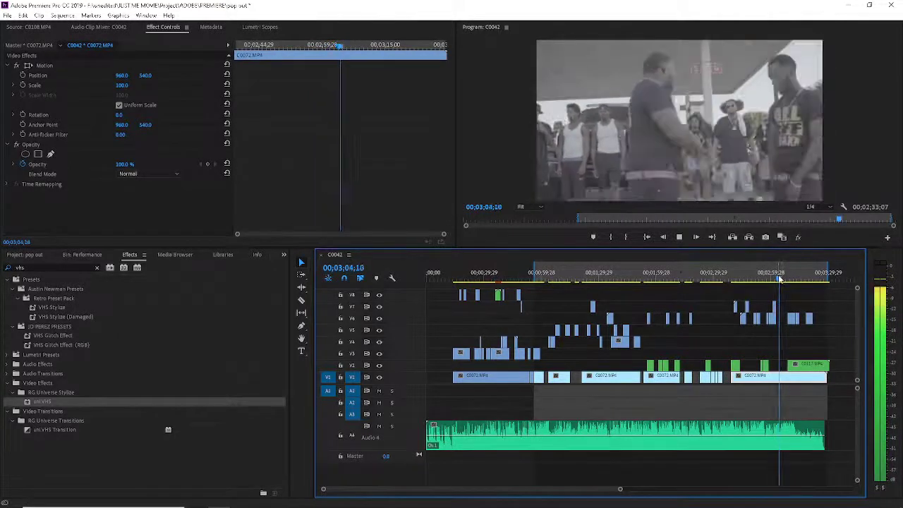
{"action": "left_click", "coordinate": [772, 278]}
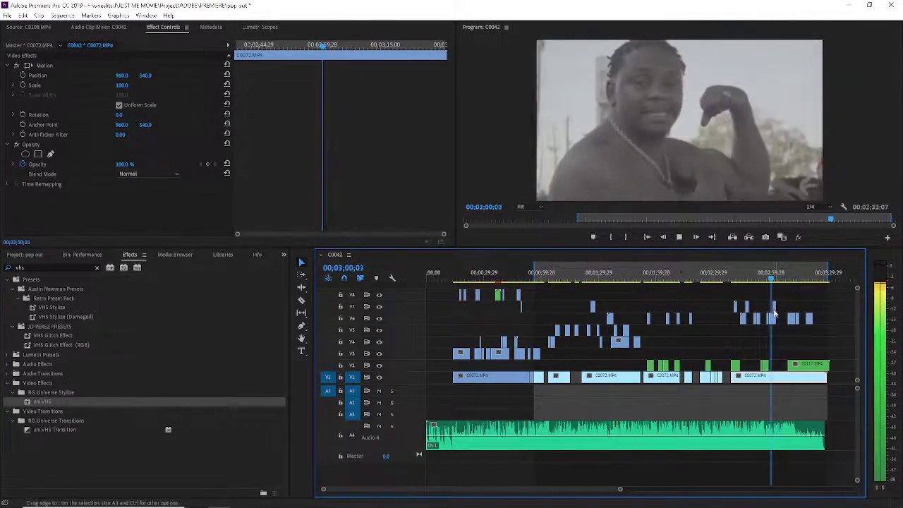
{"action": "key", "text": "space"}
- Shorten the V6 clip by 00;00;02;04, then bring up the C0072 clip's context menu
{"action": "left_click", "coordinate": [775, 310]}
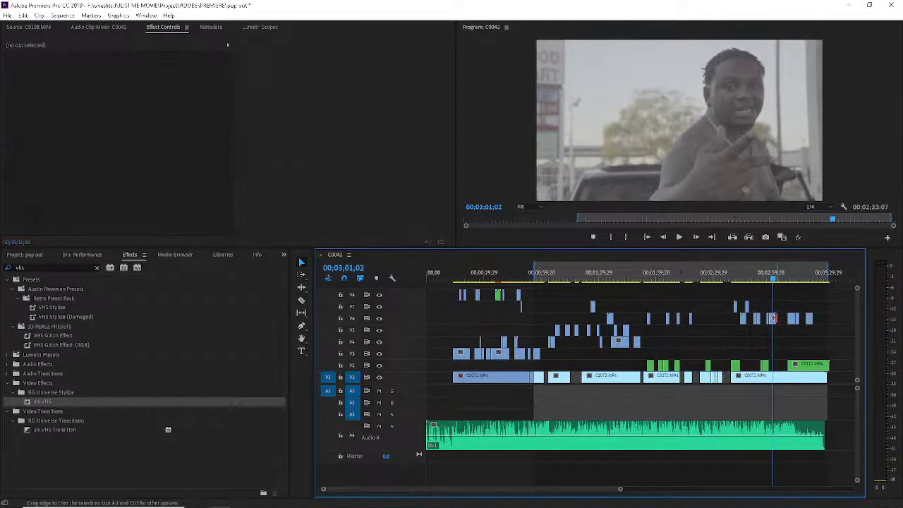
{"action": "left_click_drag", "start_coordinate": [774, 319], "coordinate": [772, 320]}
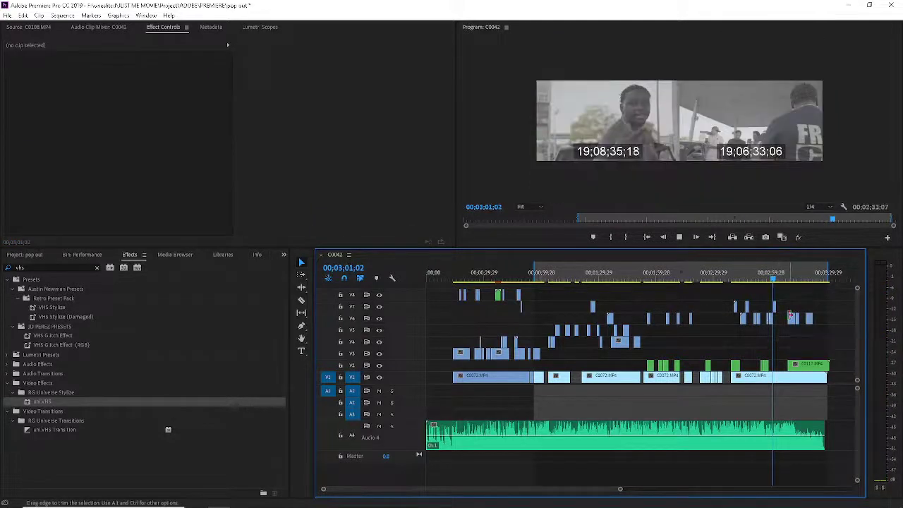
{"action": "key", "text": "space"}
{"action": "left_click", "coordinate": [776, 306]}
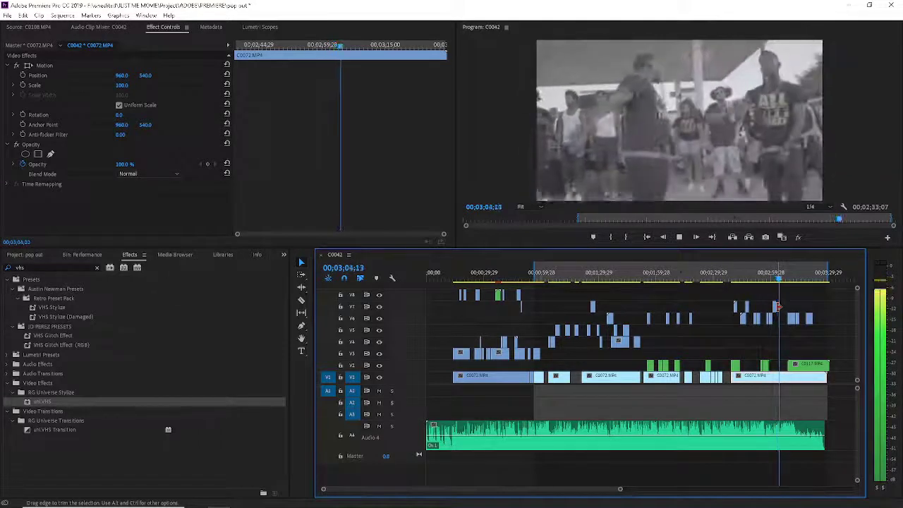
{"action": "right_click", "coordinate": [779, 307]}
- Dismiss the clip menu, switch to the Razor tool and return the playhead to 00;03;15;08
{"action": "left_click", "coordinate": [735, 11]}
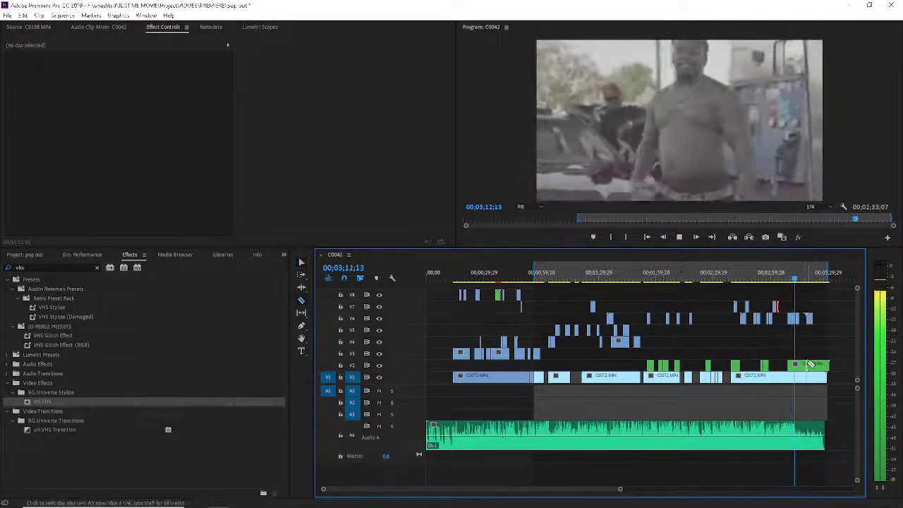
{"action": "key", "text": "c"}
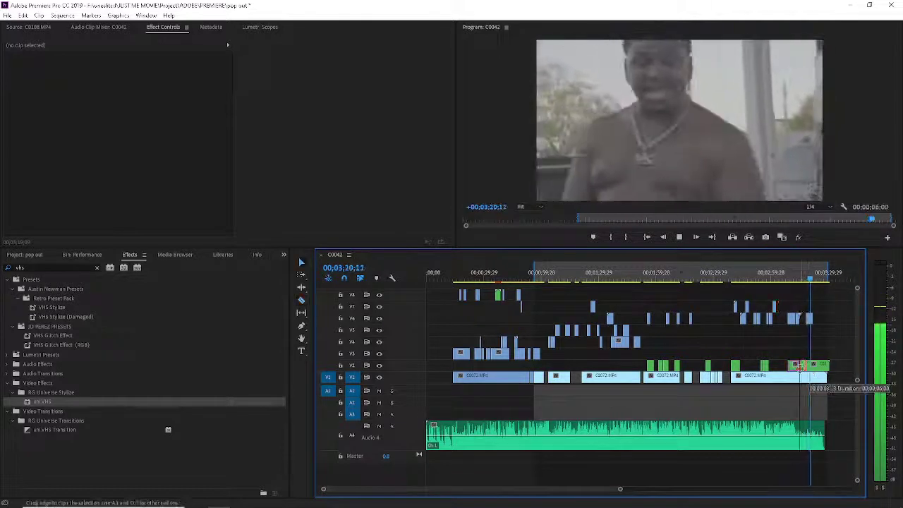
{"action": "left_click", "coordinate": [801, 277]}
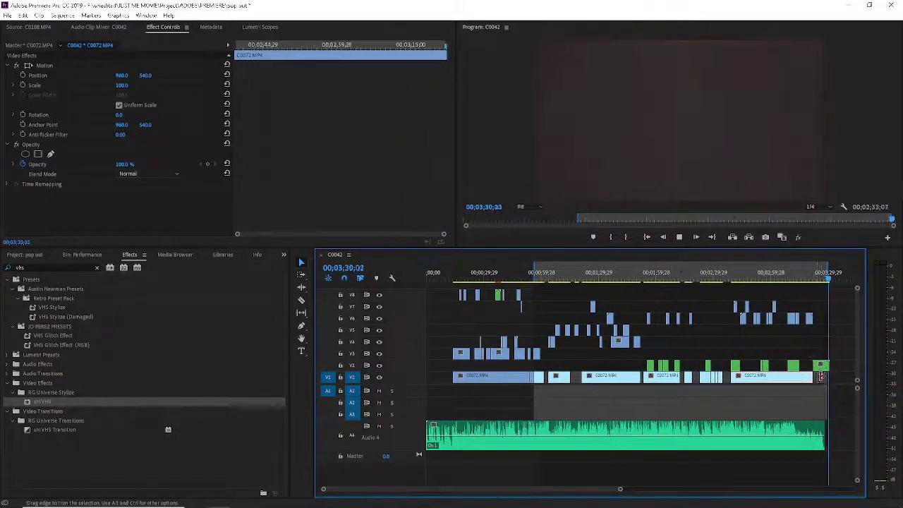
- Apply the Long Fade Out preset to final clip C0117.MP4 on V2 and replay from near the start
{"action": "left_click", "coordinate": [439, 365]}
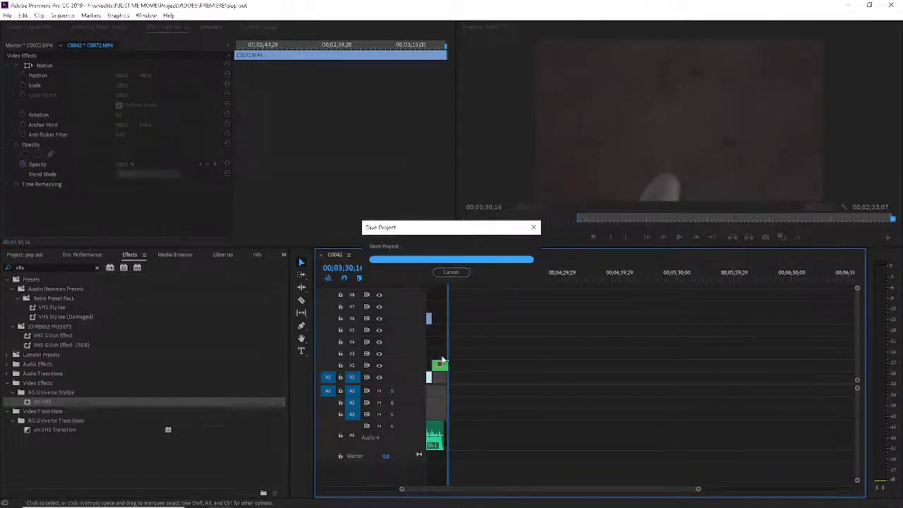
{"action": "left_click", "coordinate": [45, 266]}
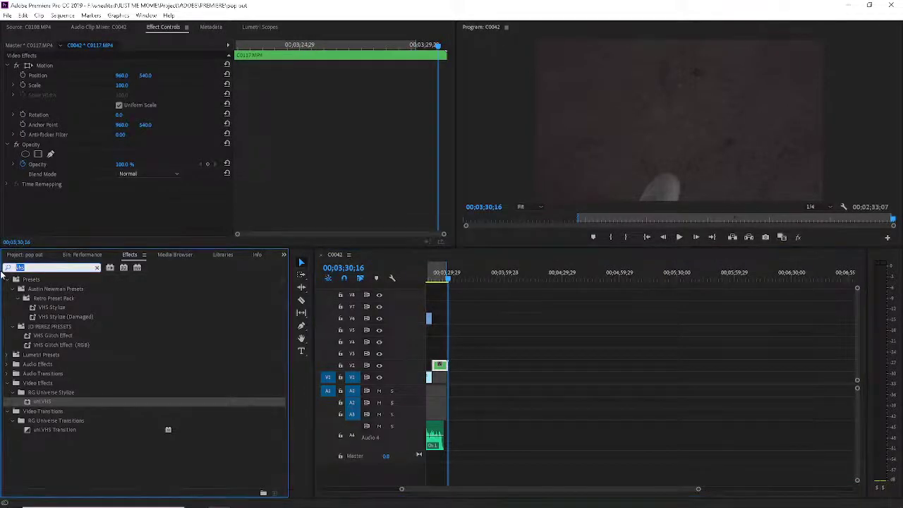
{"action": "type", "text": "fade"}
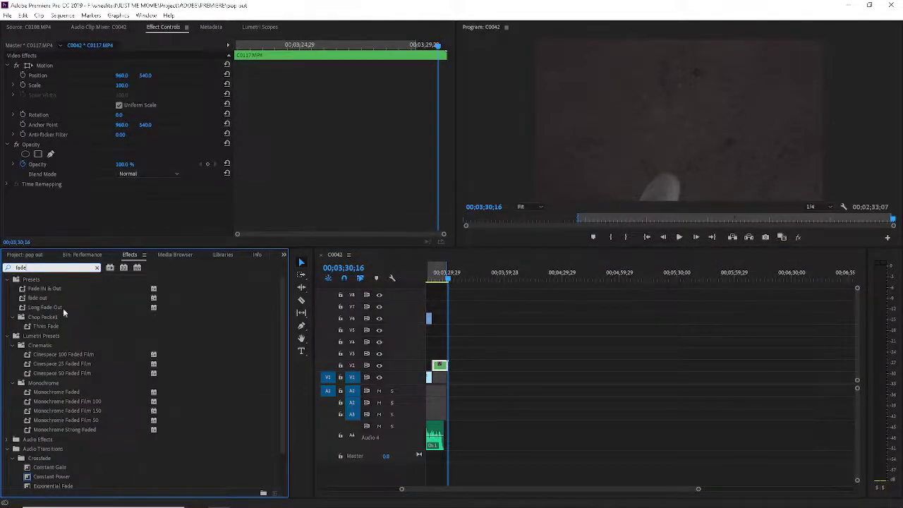
{"action": "mouse_move", "coordinate": [45, 309]}
{"action": "left_mouse_down"}
{"action": "mouse_move", "coordinate": [430, 358]}
{"action": "mouse_move", "coordinate": [438, 368]}
{"action": "left_mouse_up"}
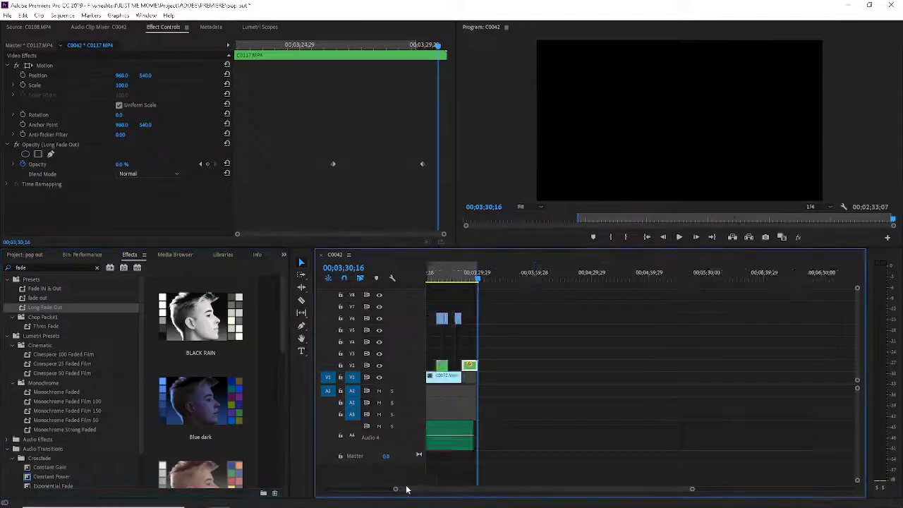
{"action": "left_click_drag", "start_coordinate": [440, 489], "coordinate": [362, 488]}
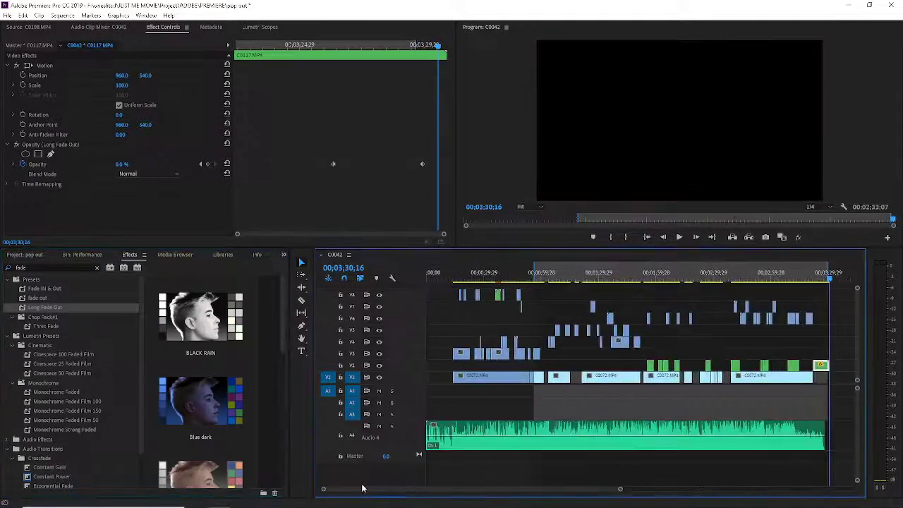
{"action": "left_click", "coordinate": [457, 279]}
{"action": "key", "text": "space"}
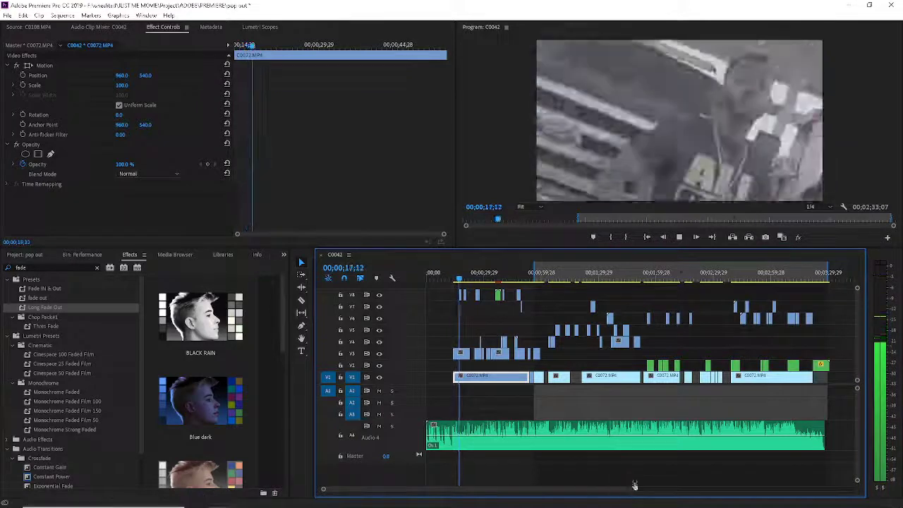
- Move the selected upper-track clips down from V7 through V6 and V5 to V4
{"action": "left_click_drag", "start_coordinate": [619, 490], "coordinate": [682, 489]}
{"action": "left_click_drag", "start_coordinate": [670, 292], "coordinate": [430, 311]}
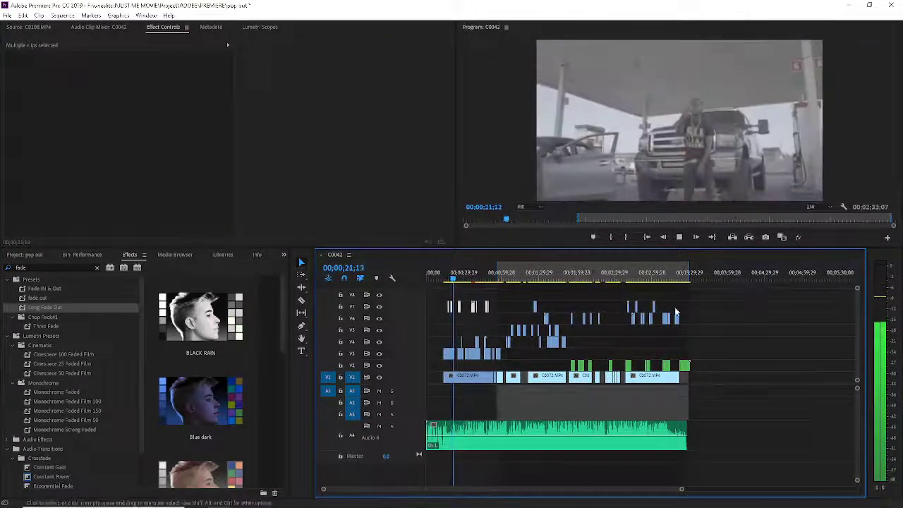
{"action": "left_click_drag", "start_coordinate": [702, 300], "coordinate": [437, 314]}
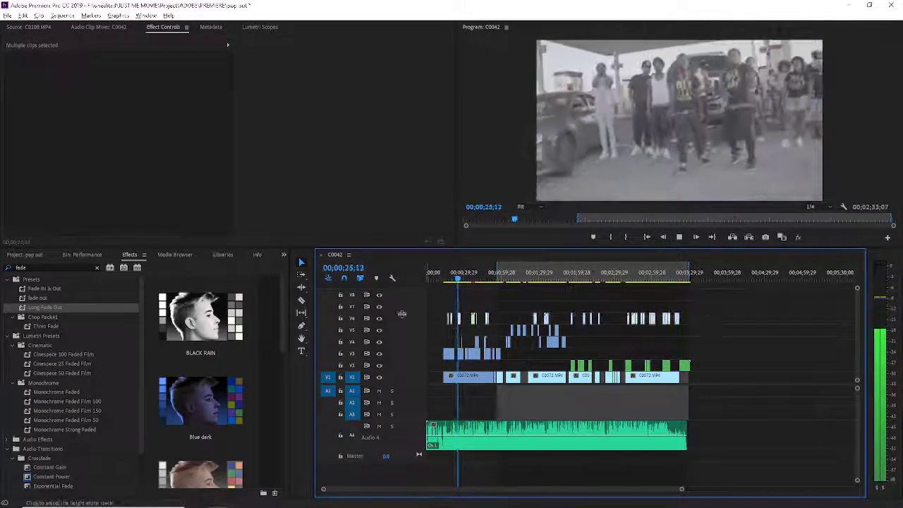
{"action": "left_click_drag", "start_coordinate": [704, 318], "coordinate": [704, 334]}
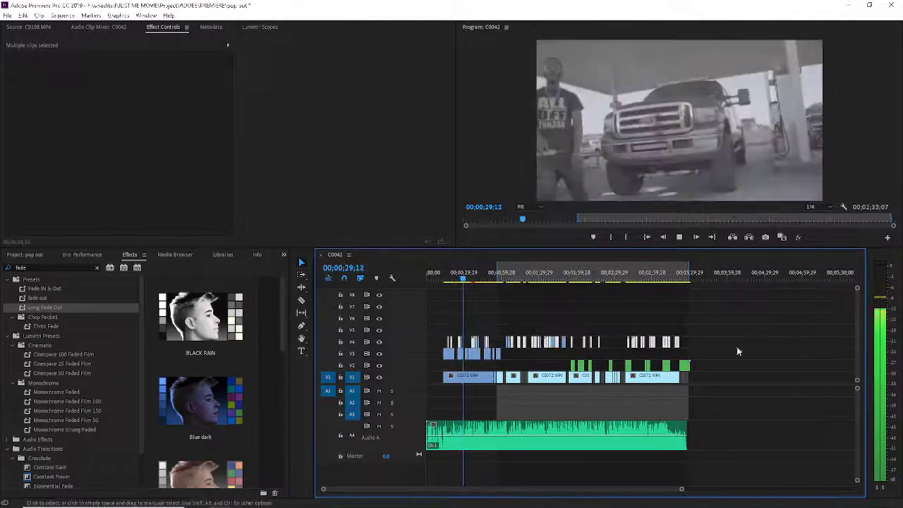
{"action": "mouse_move", "coordinate": [674, 330]}
{"action": "left_mouse_down"}
{"action": "mouse_move", "coordinate": [674, 341]}
{"action": "mouse_move", "coordinate": [427, 350]}
{"action": "left_mouse_up"}
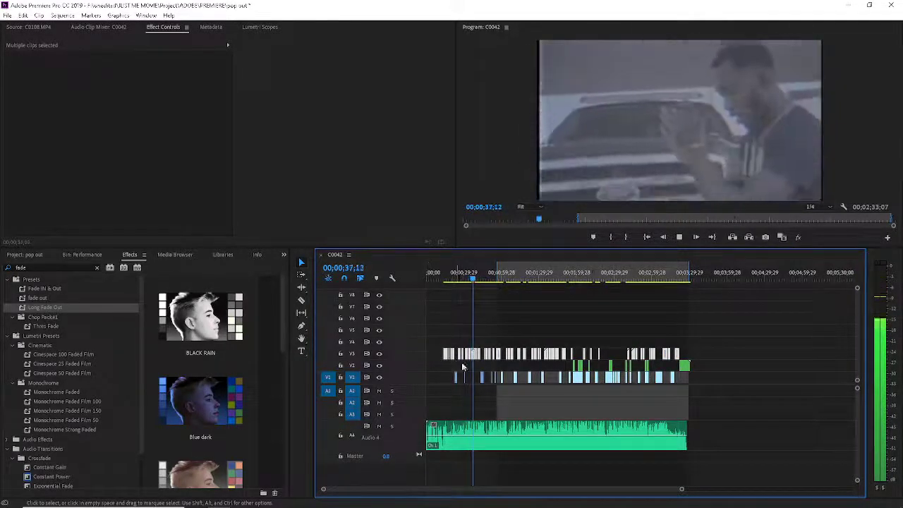
{"action": "left_click", "coordinate": [604, 336]}
- Save the project with Ctrl+S while reviewing playback
{"action": "key", "text": "space"}
{"action": "key", "text": "ctrl+s"}
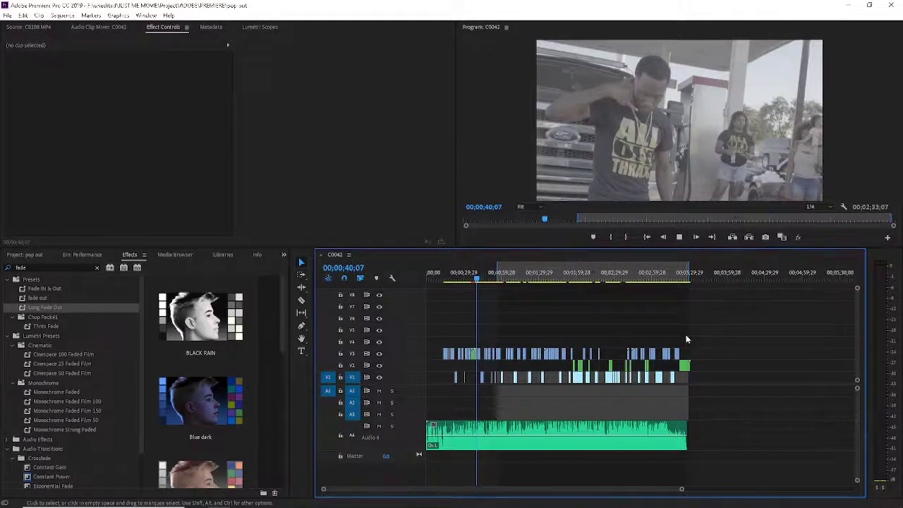
{"action": "key", "text": "space"}
- Shift the clips on track V3 down onto V1, undoing a misplaced move along the way
{"action": "mouse_move", "coordinate": [686, 340]}
{"action": "left_mouse_down"}
{"action": "mouse_move", "coordinate": [432, 358]}
{"action": "mouse_move", "coordinate": [463, 379]}
{"action": "left_mouse_up"}
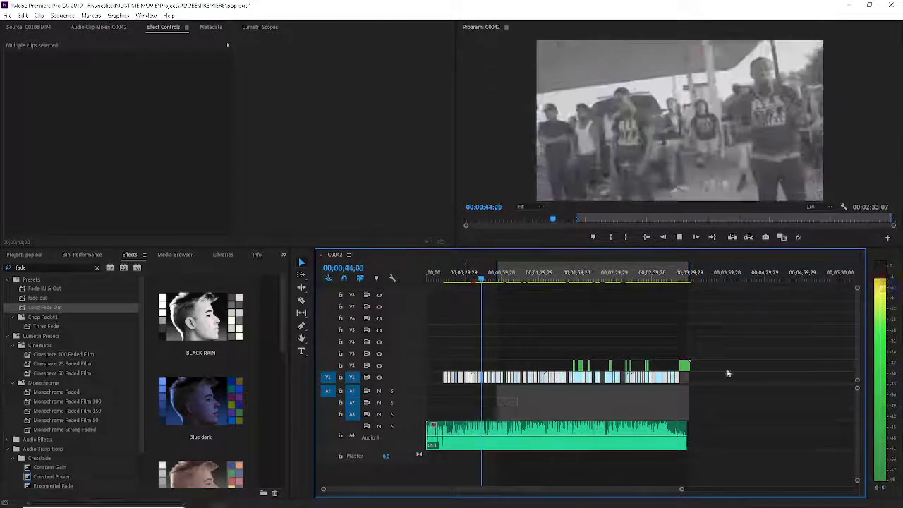
{"action": "left_click", "coordinate": [718, 362]}
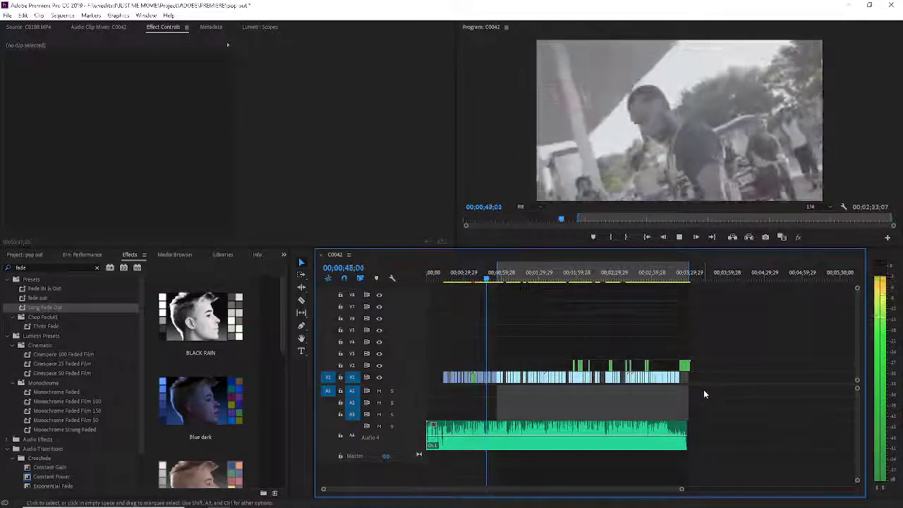
{"action": "key", "text": "alt+Up"}
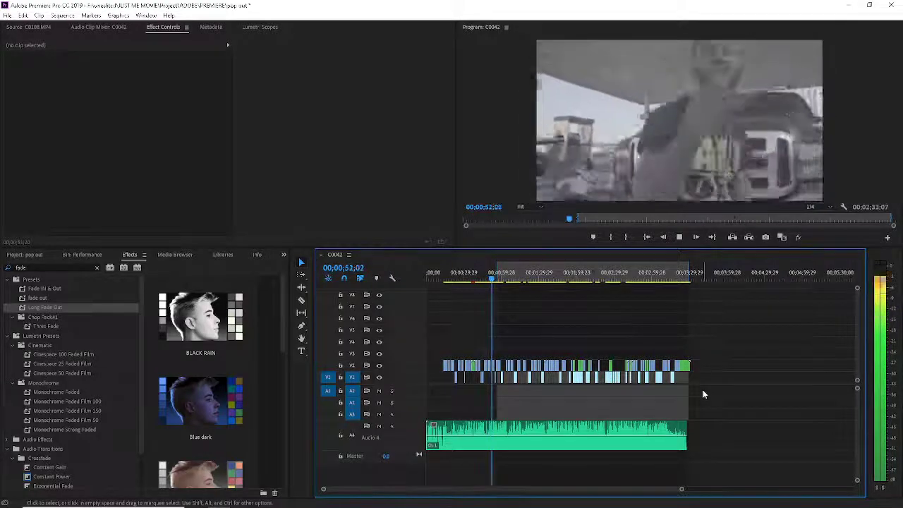
{"action": "left_click_drag", "start_coordinate": [437, 351], "coordinate": [669, 374]}
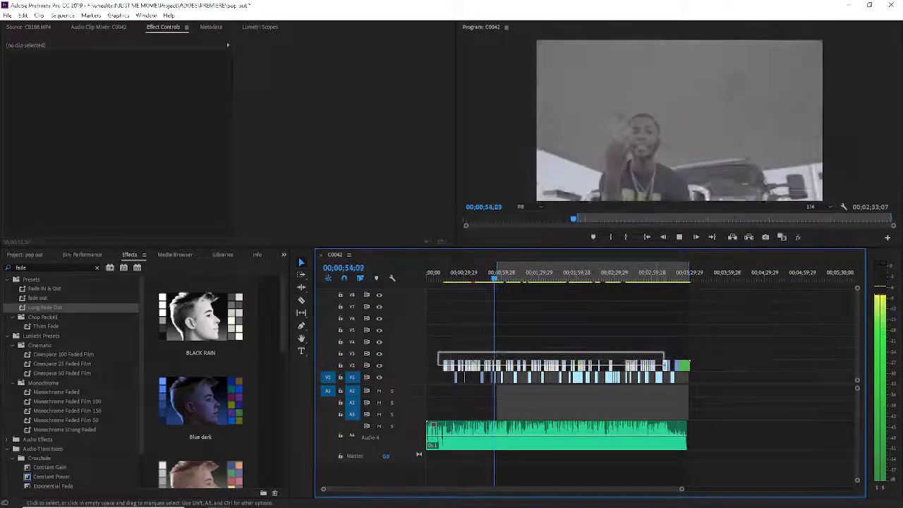
{"action": "key", "text": "alt+Down"}
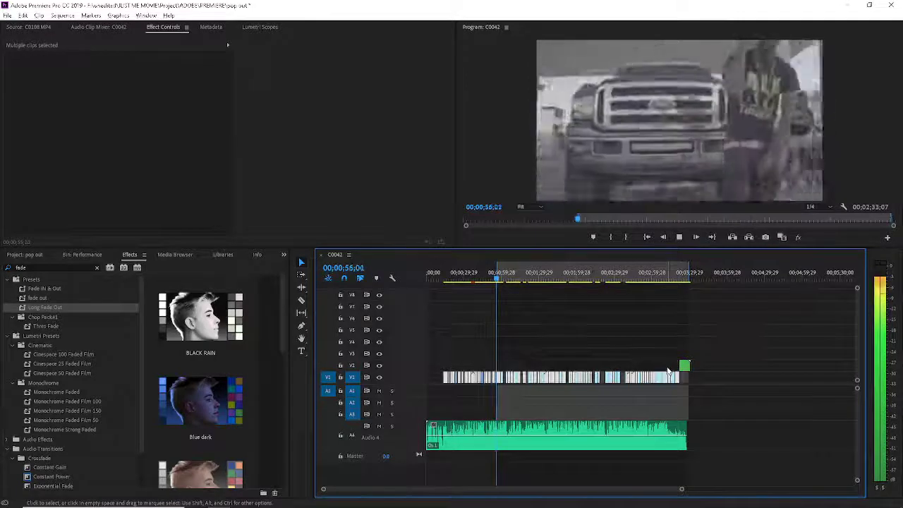
{"action": "left_click", "coordinate": [733, 360]}
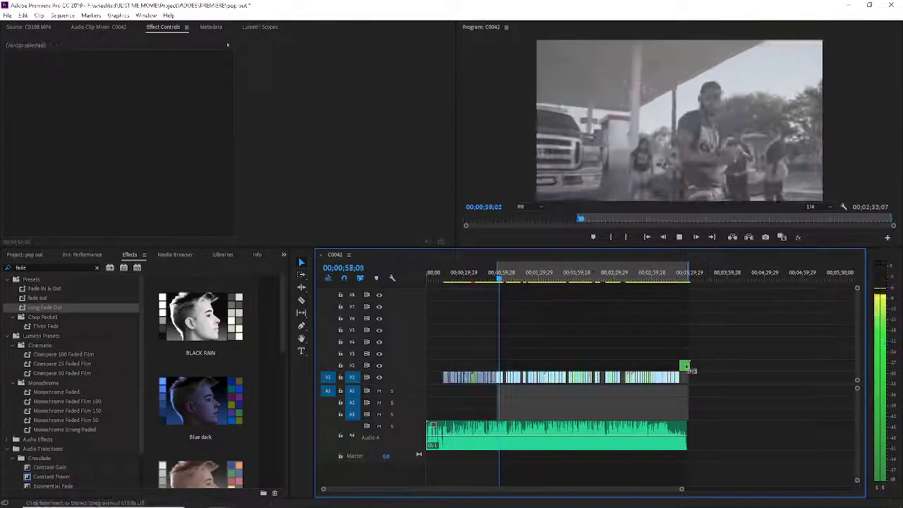
{"action": "key", "text": "ctrl+z"}
{"action": "key", "text": "ctrl+z"}
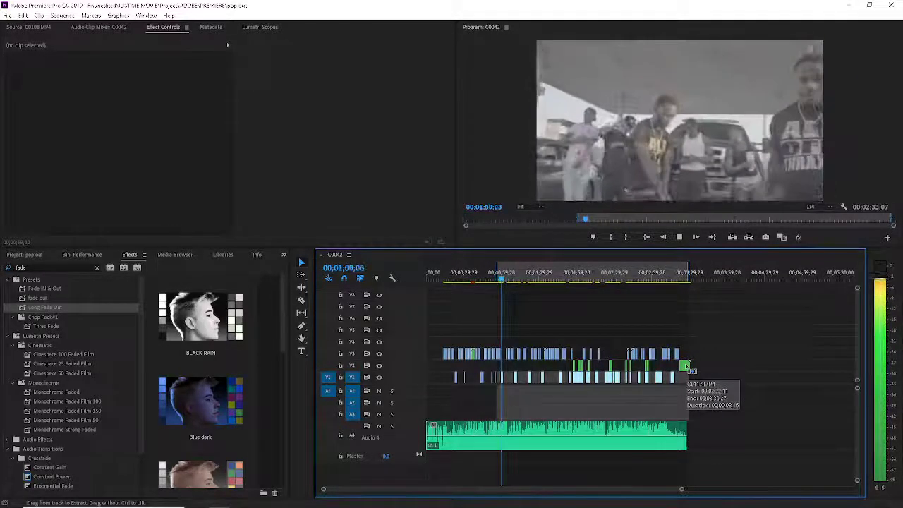
{"action": "left_click_drag", "start_coordinate": [635, 296], "coordinate": [475, 362]}
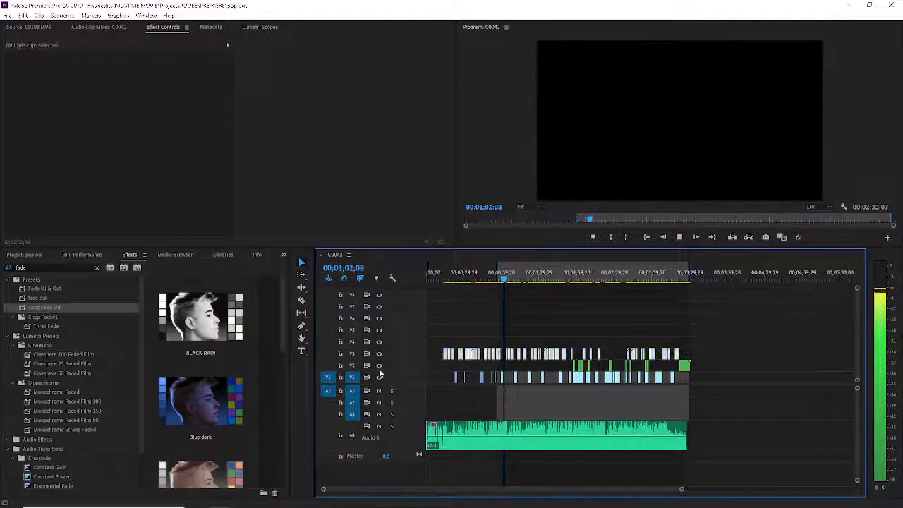
{"action": "key", "text": "ctrl+z"}
{"action": "left_click", "coordinate": [709, 347]}
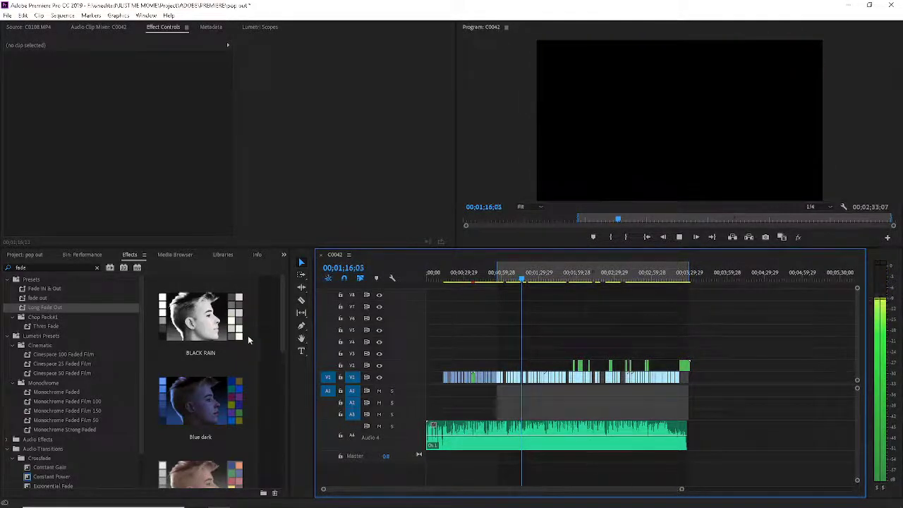
- Save, then expand the BROLL bin and load C0044.MP4 into the Source monitor
{"action": "key", "text": "ctrl+s"}
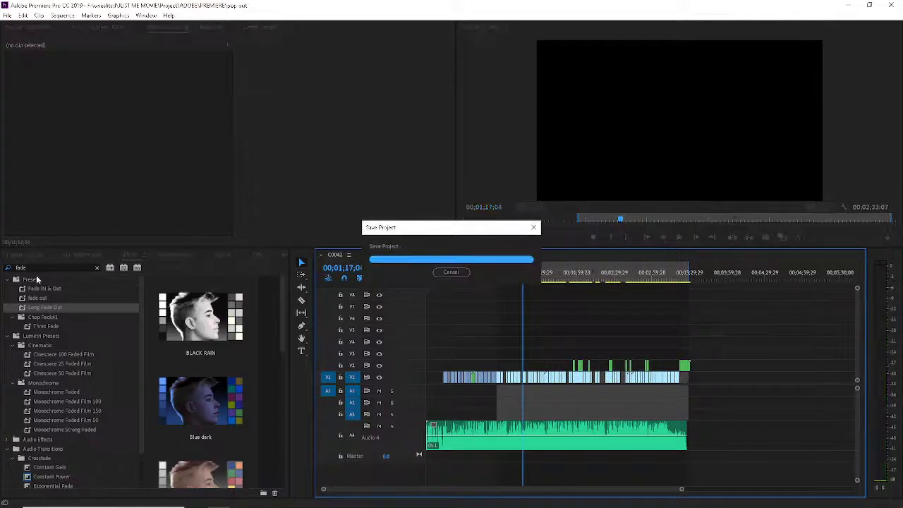
{"action": "left_click", "coordinate": [33, 256]}
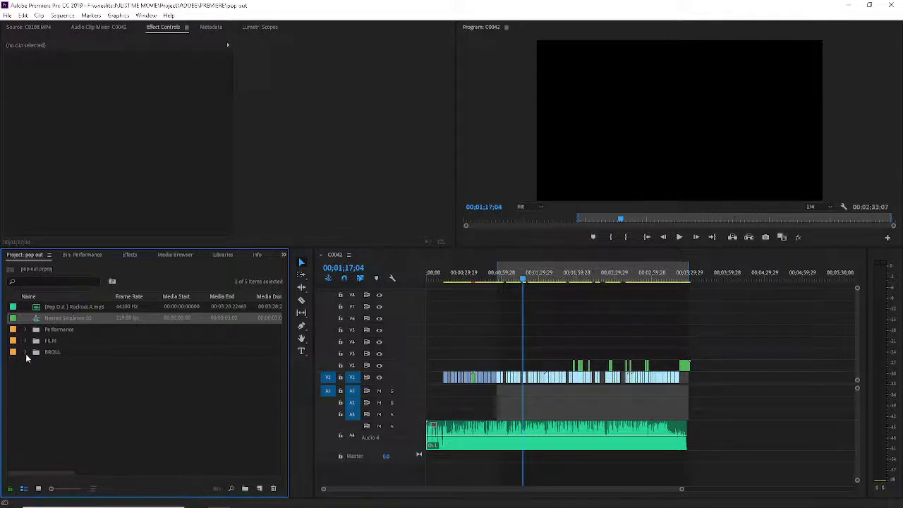
{"action": "left_click", "coordinate": [25, 354]}
{"action": "scroll", "coordinate": [58, 374], "scroll_direction": "down", "scroll_amount": 1}
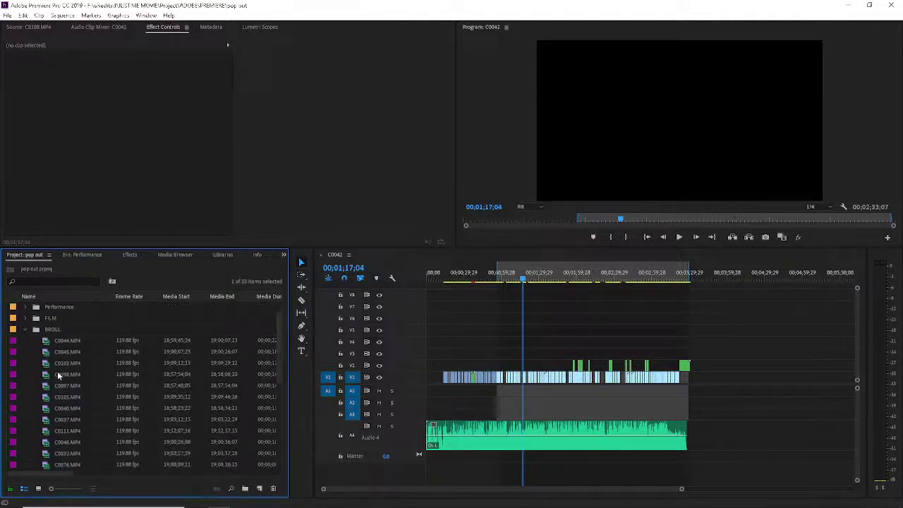
{"action": "scroll", "coordinate": [58, 375], "scroll_direction": "down", "scroll_amount": 1}
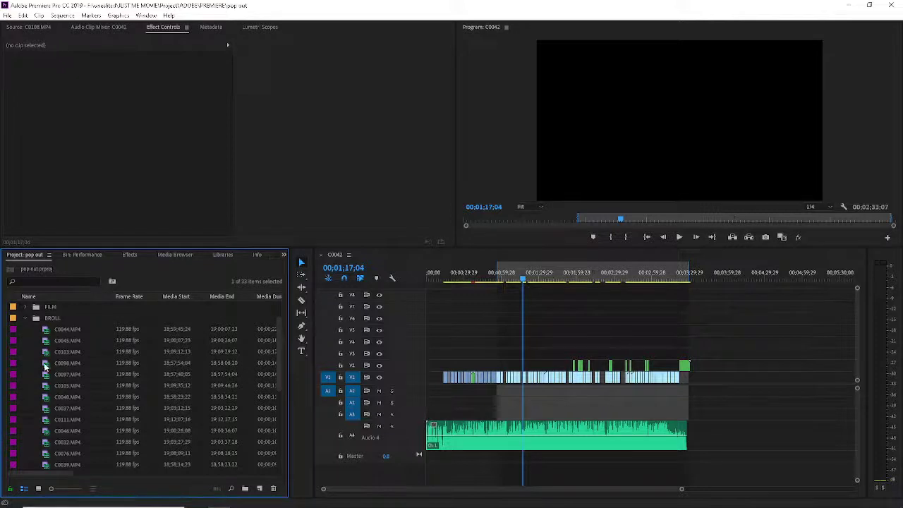
{"action": "double_click", "coordinate": [47, 329]}
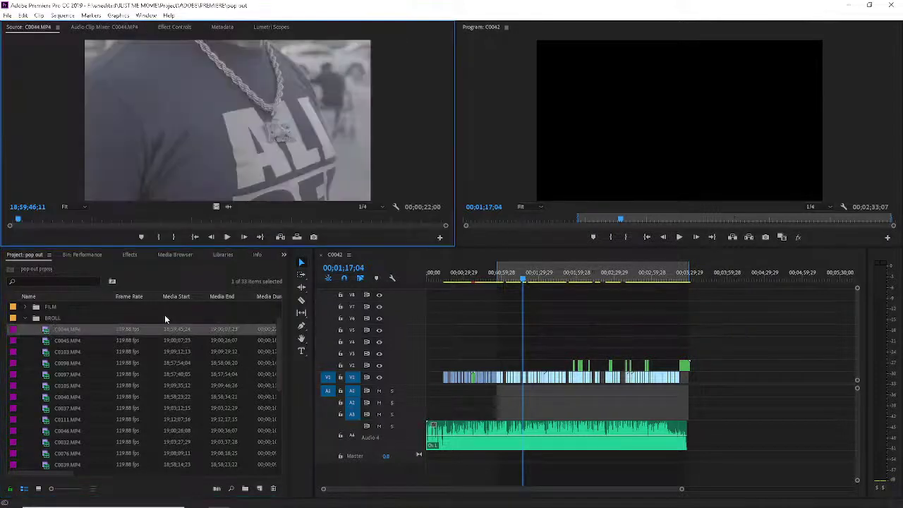